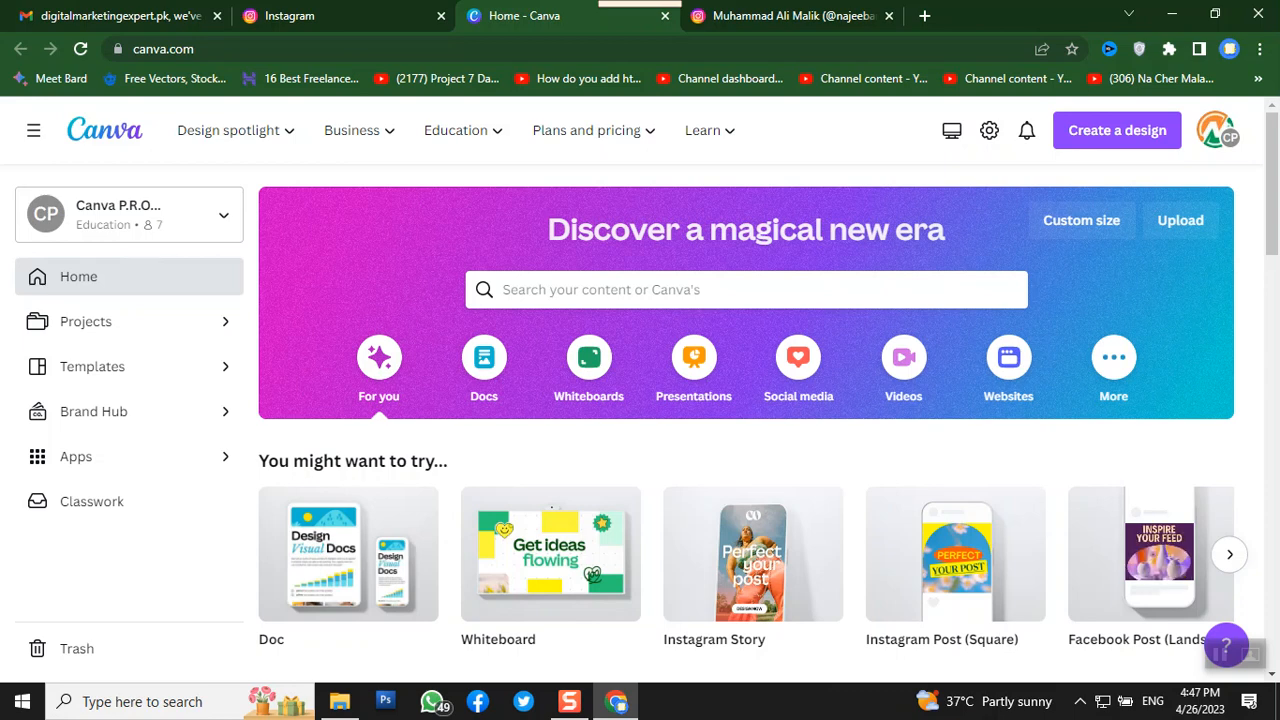
- Open the Templates page from the Canva home page and scroll through its template categories
mouse_move(268, 145)
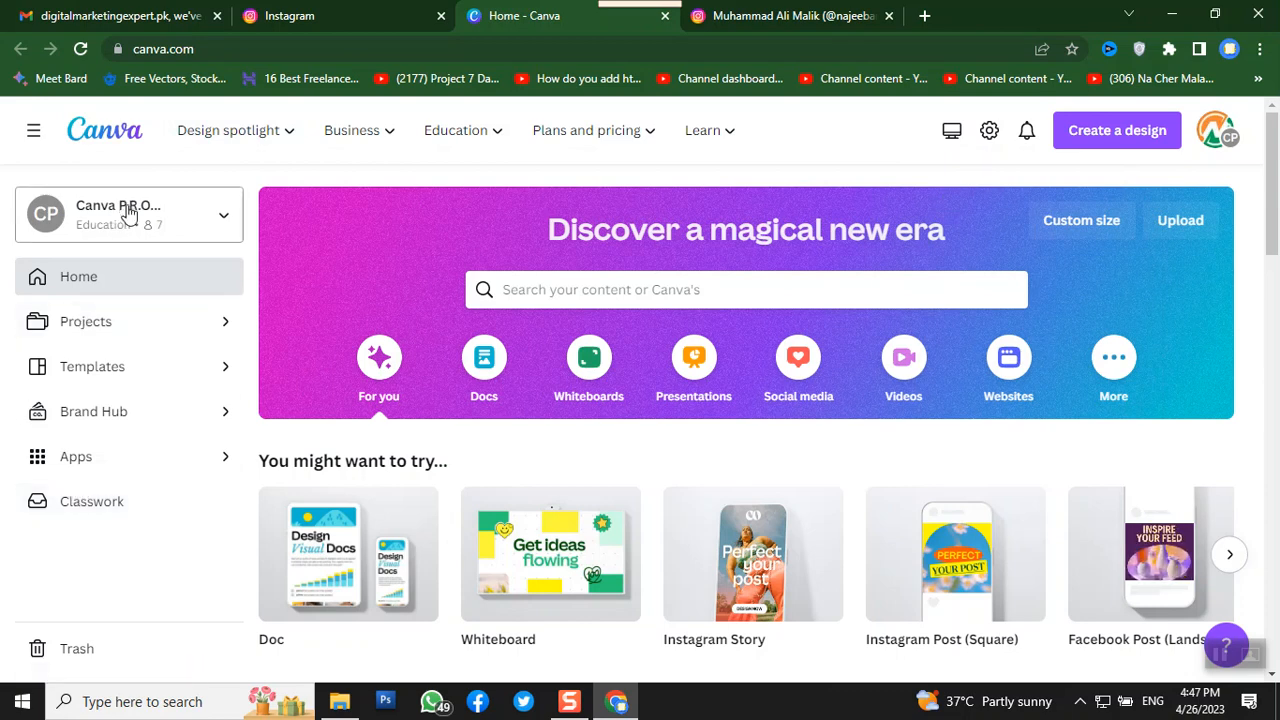
click(83, 370)
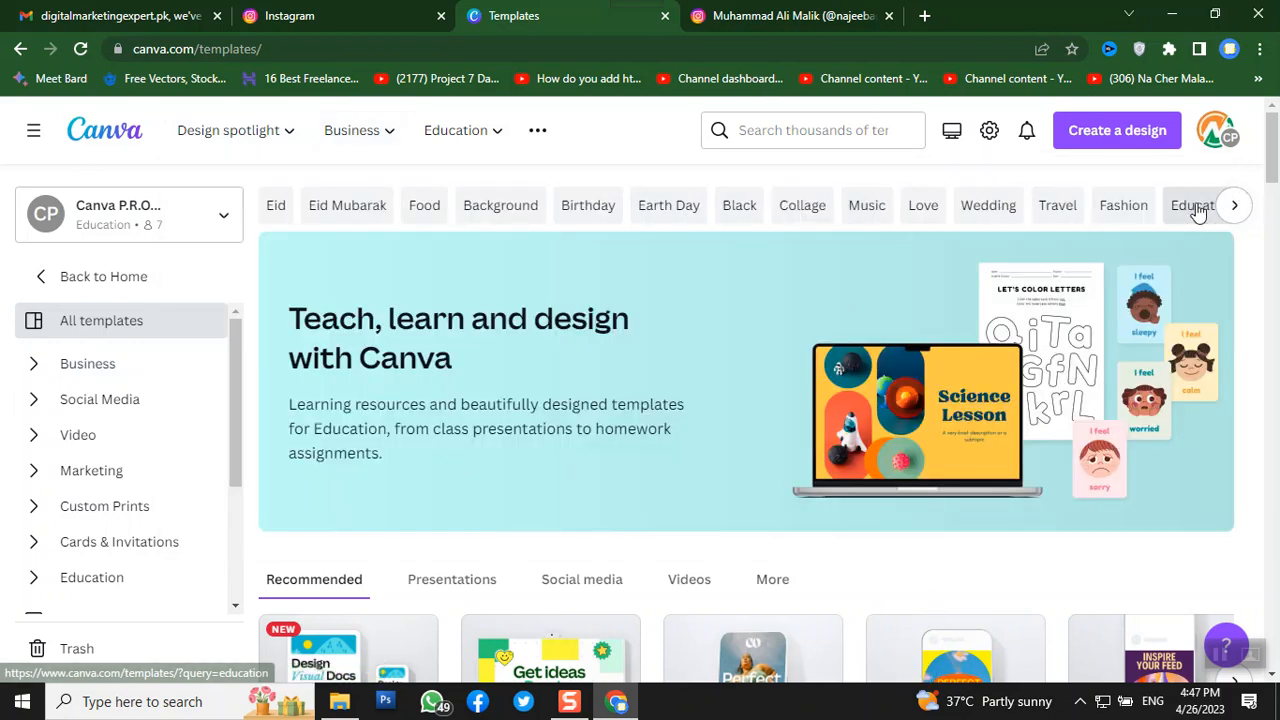
scroll(763, 432, down, 2)
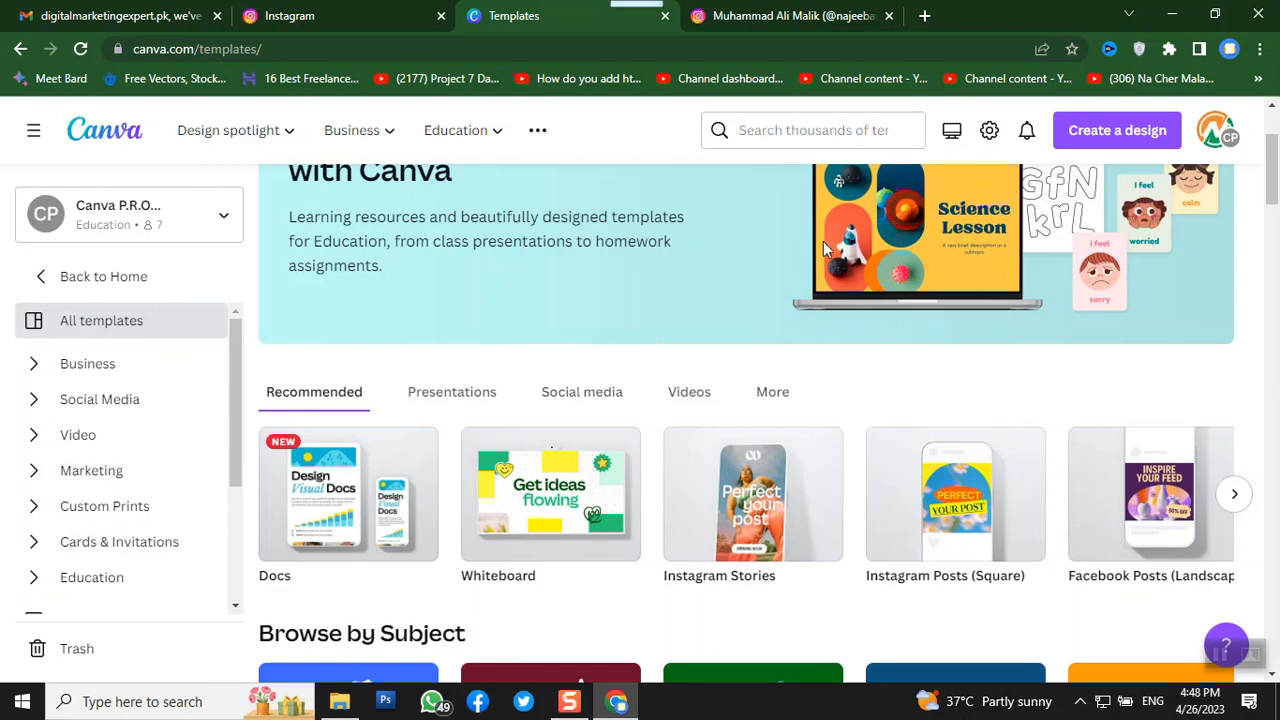
scroll(836, 330, down, 3)
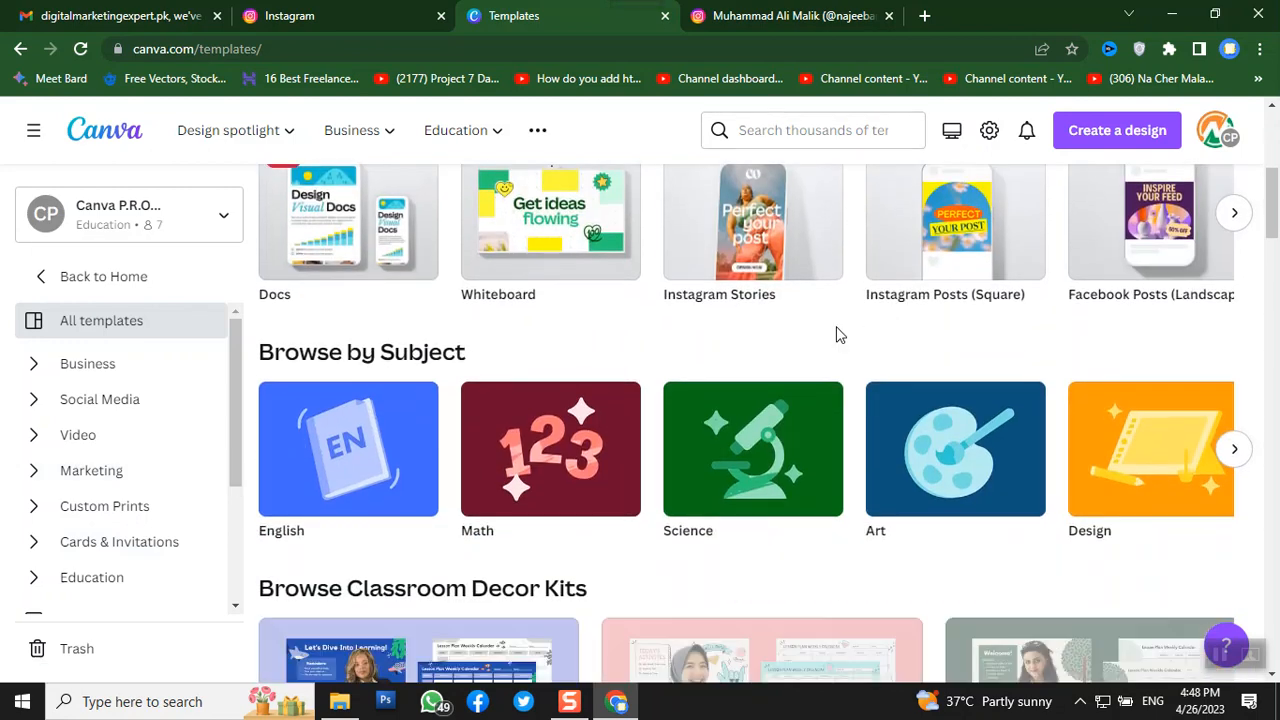
scroll(835, 333, up, 5)
- Search 'youtube', choose 'vlog youtube thumbnails', and open the Shock Face Cryptocurrency template
click(802, 127)
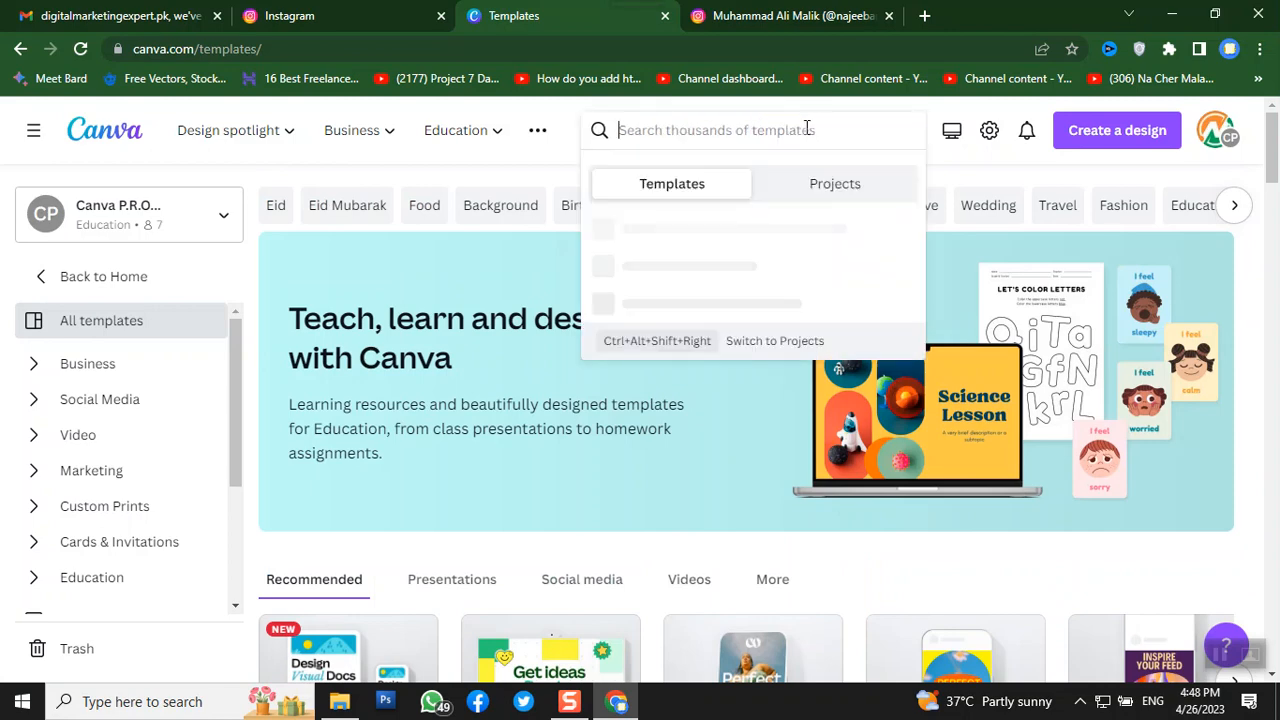
text(youtube)
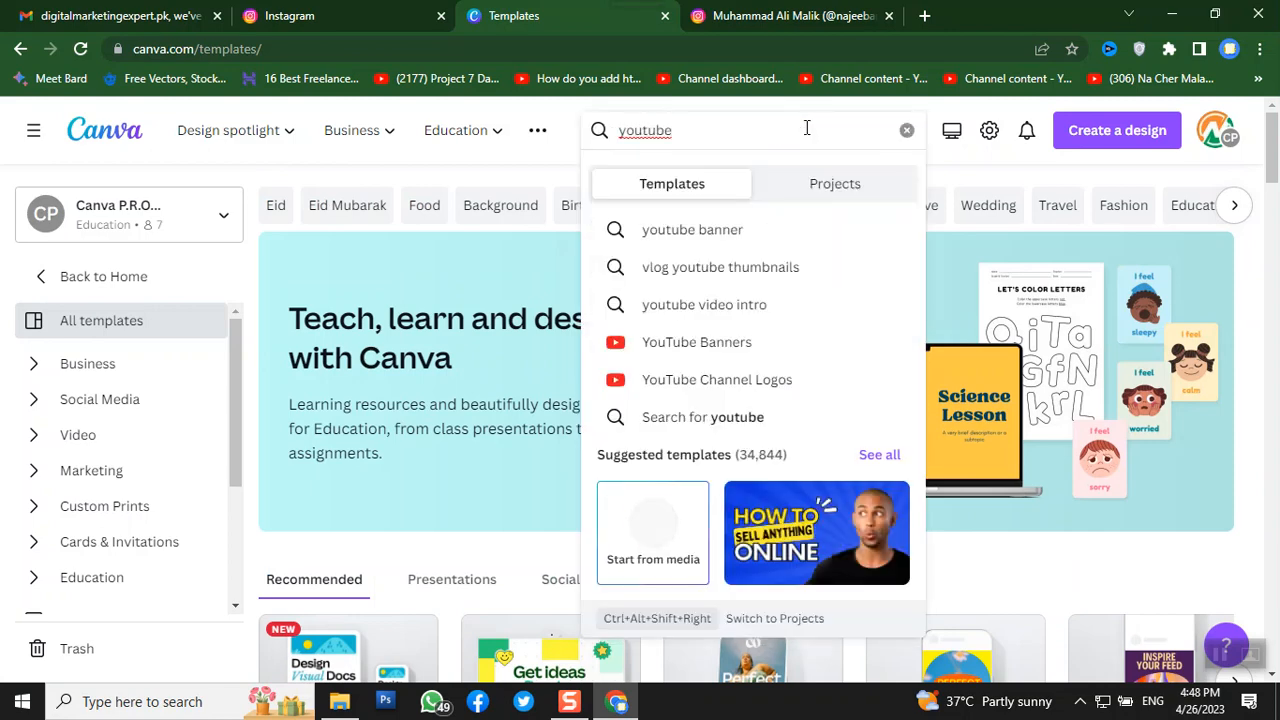
click(791, 268)
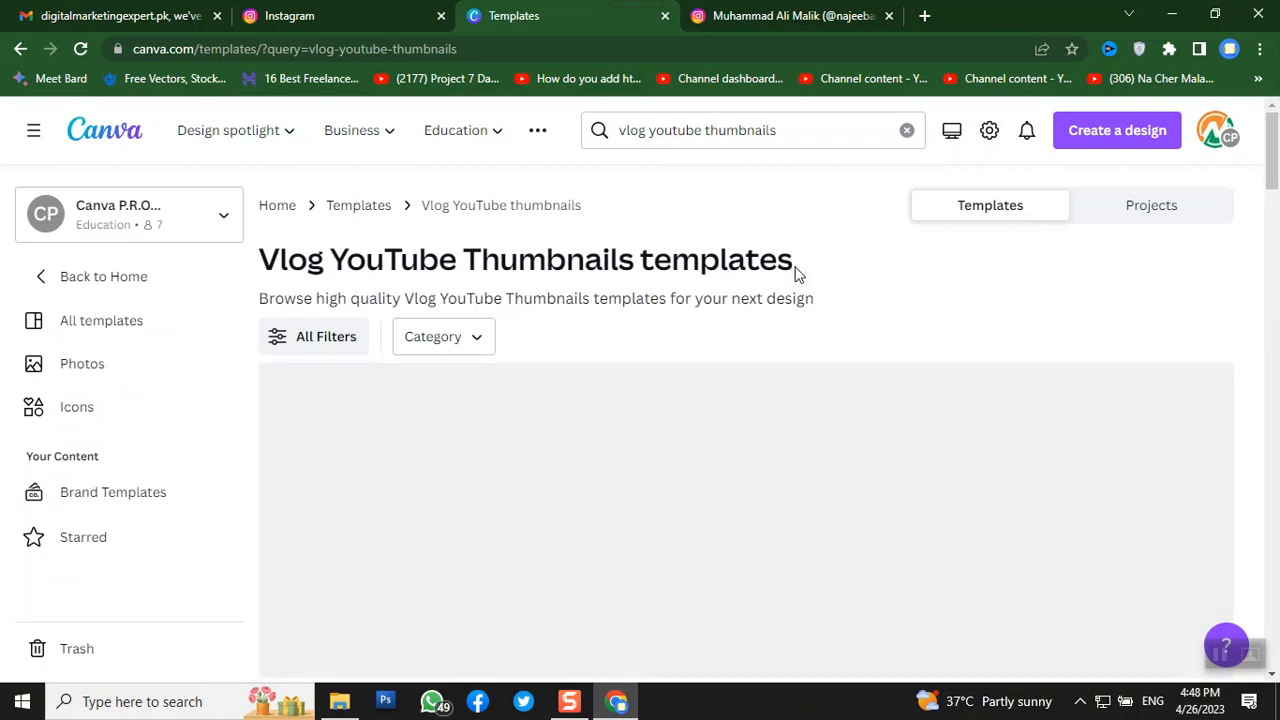
scroll(1045, 327, down, 3)
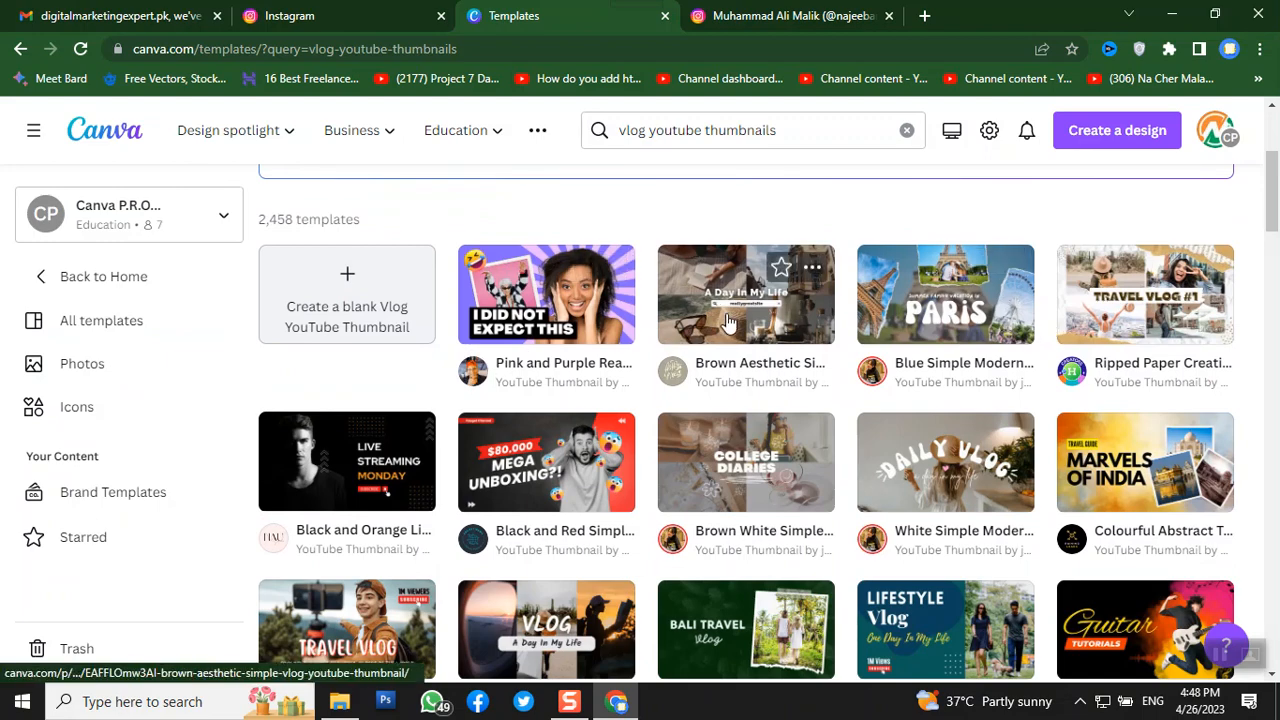
scroll(740, 340, down, 3)
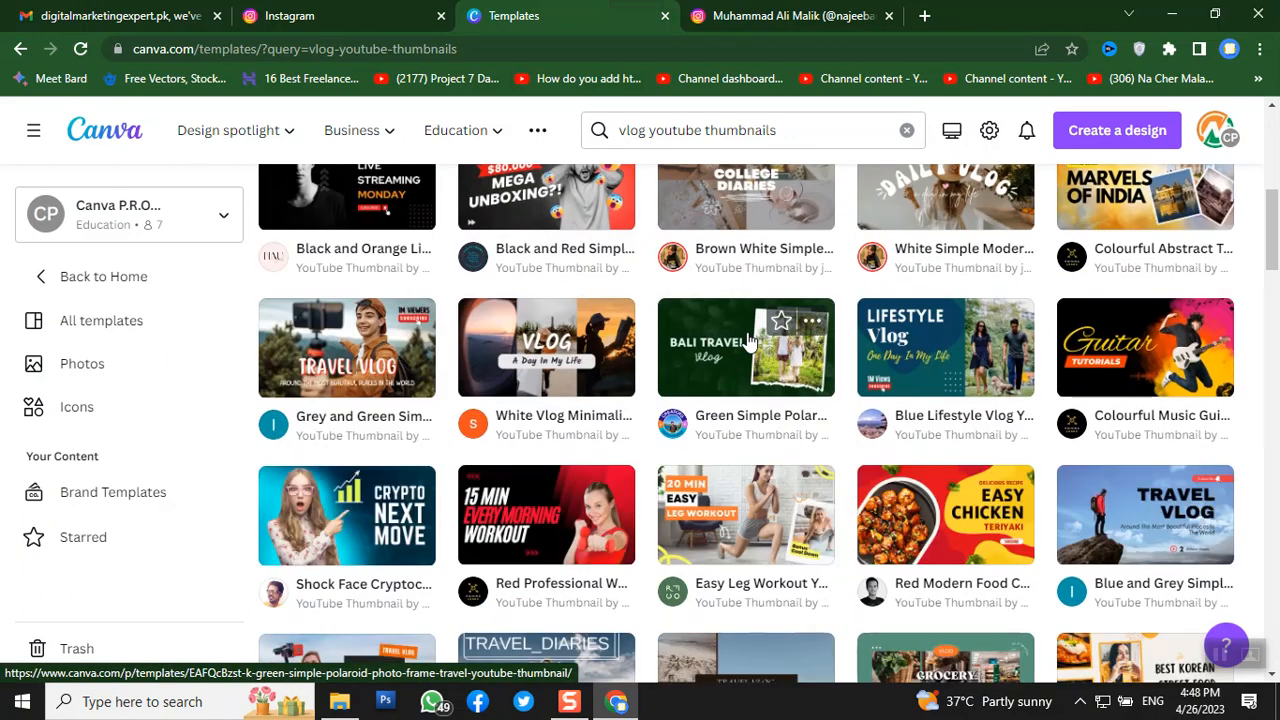
scroll(748, 340, down, 2)
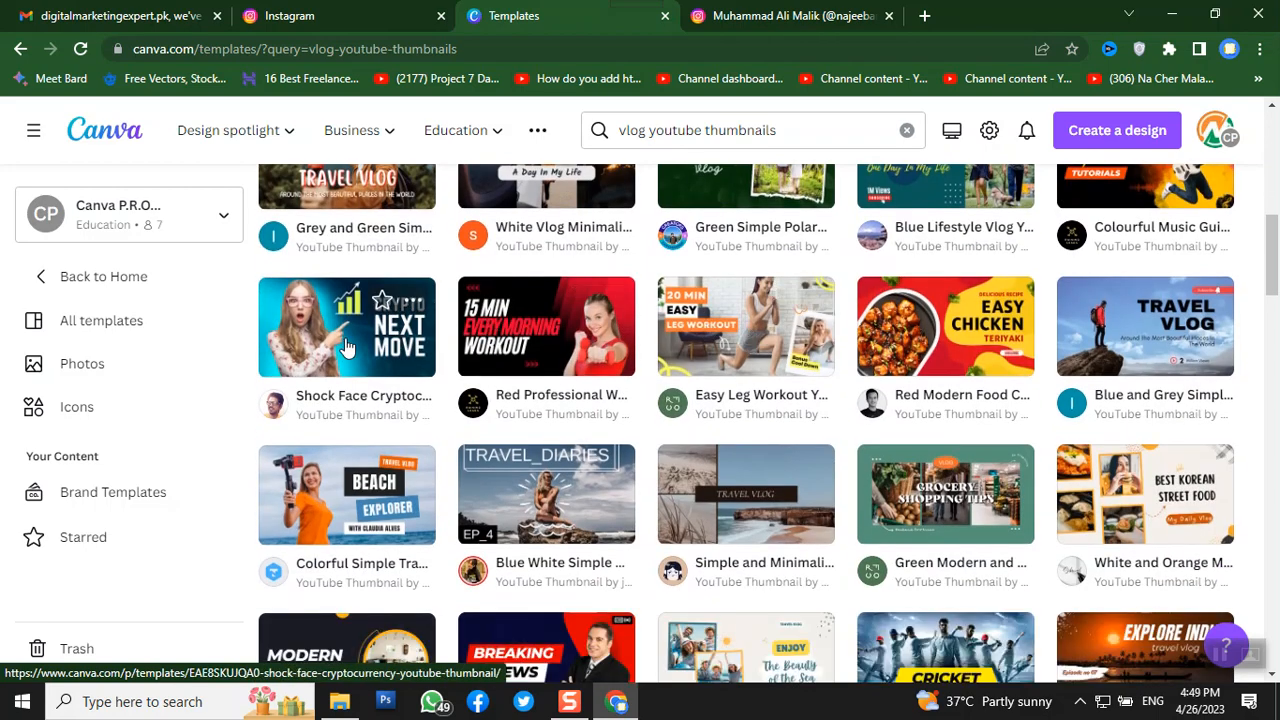
click(345, 347)
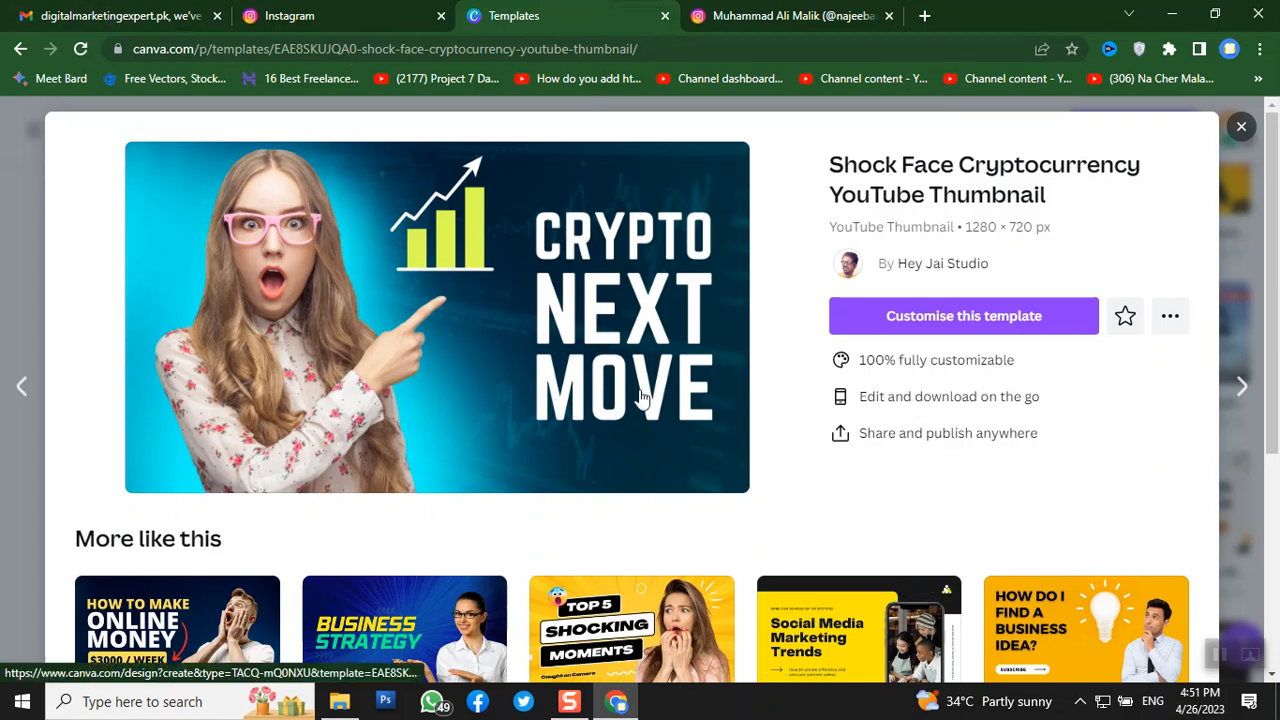
- Customise the Shock Face Cryptocurrency YouTube Thumbnail template as a new design
scroll(645, 405, down, 3)
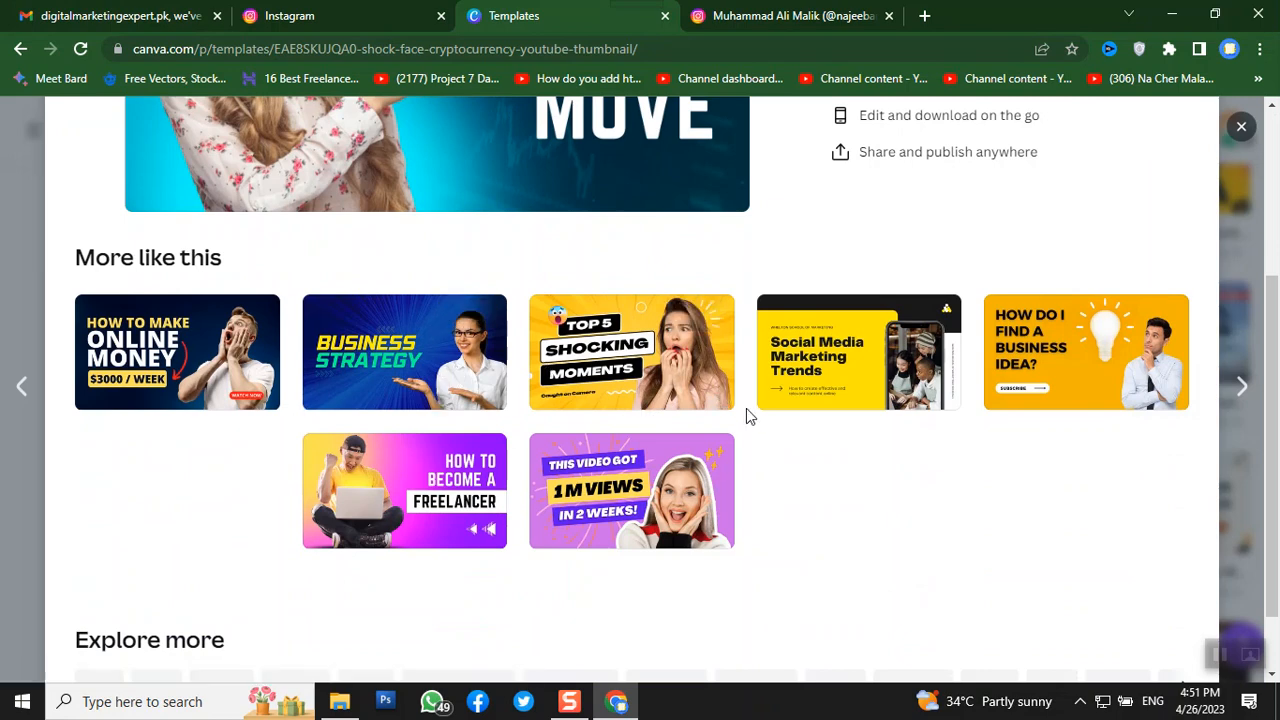
scroll(747, 408, up, 3)
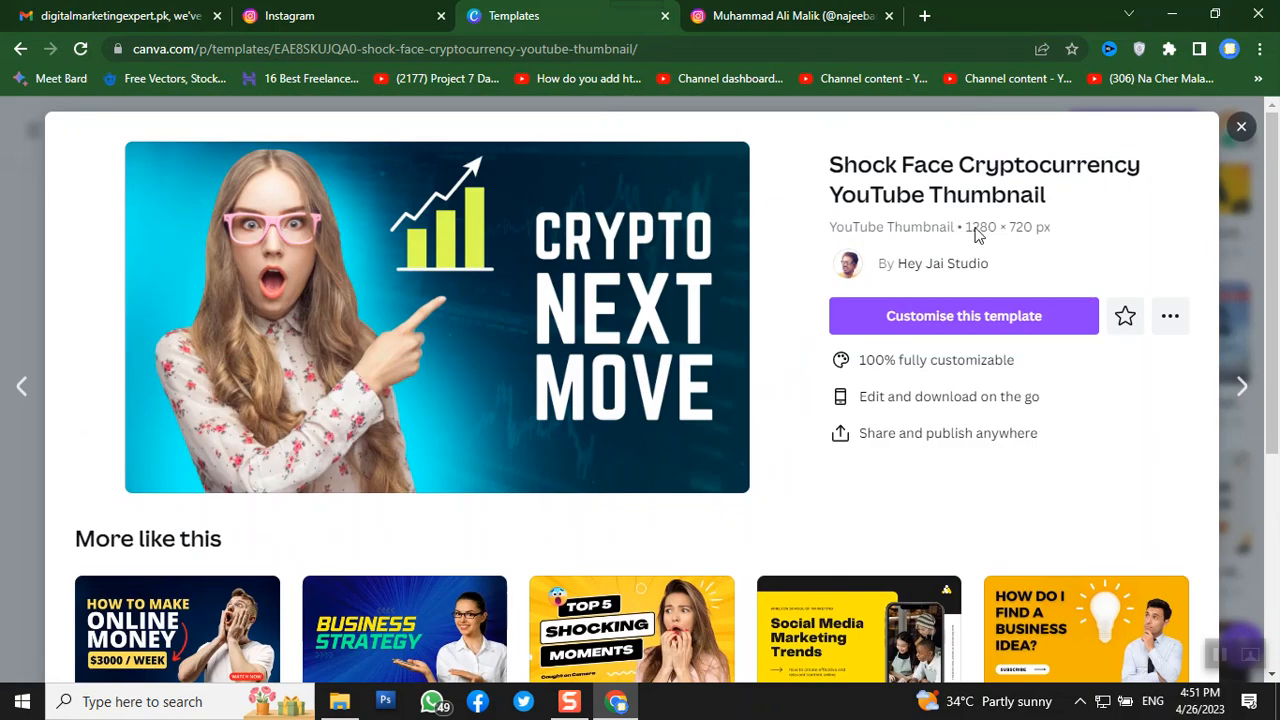
click(935, 318)
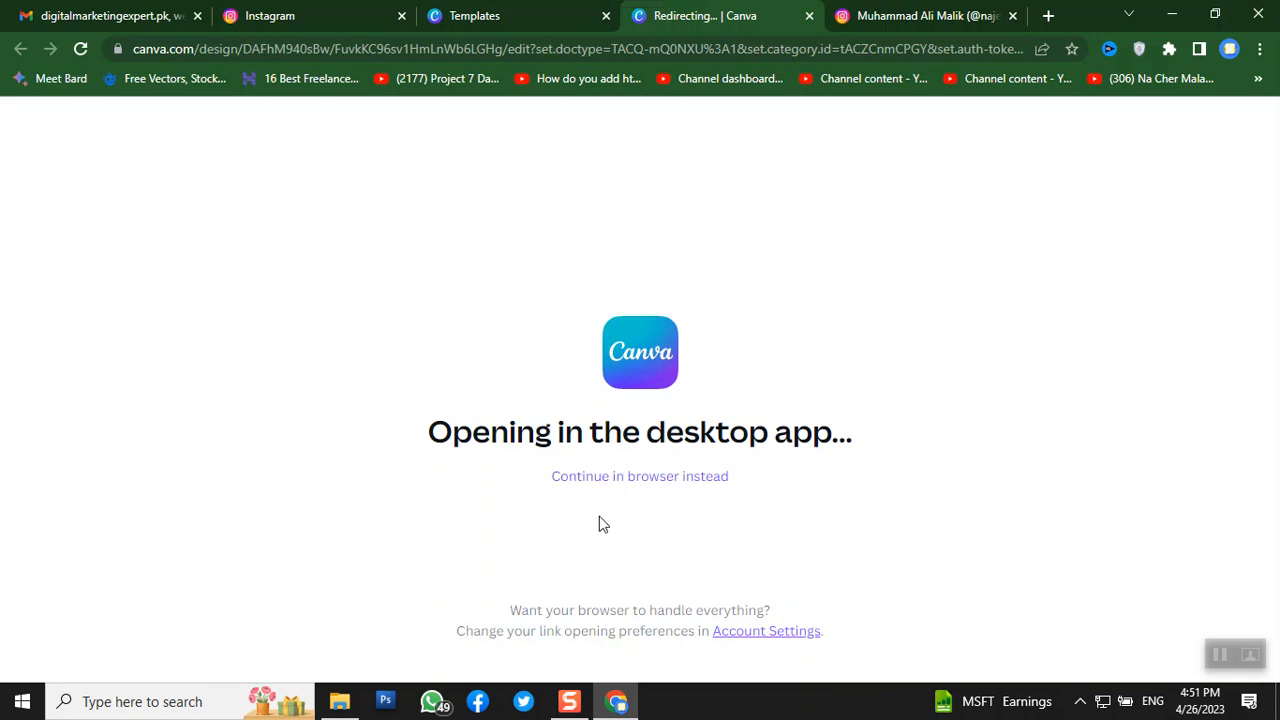
- Continue in the browser to edit the 'CRYPTO NEXT MOVE' thumbnail design
click(644, 488)
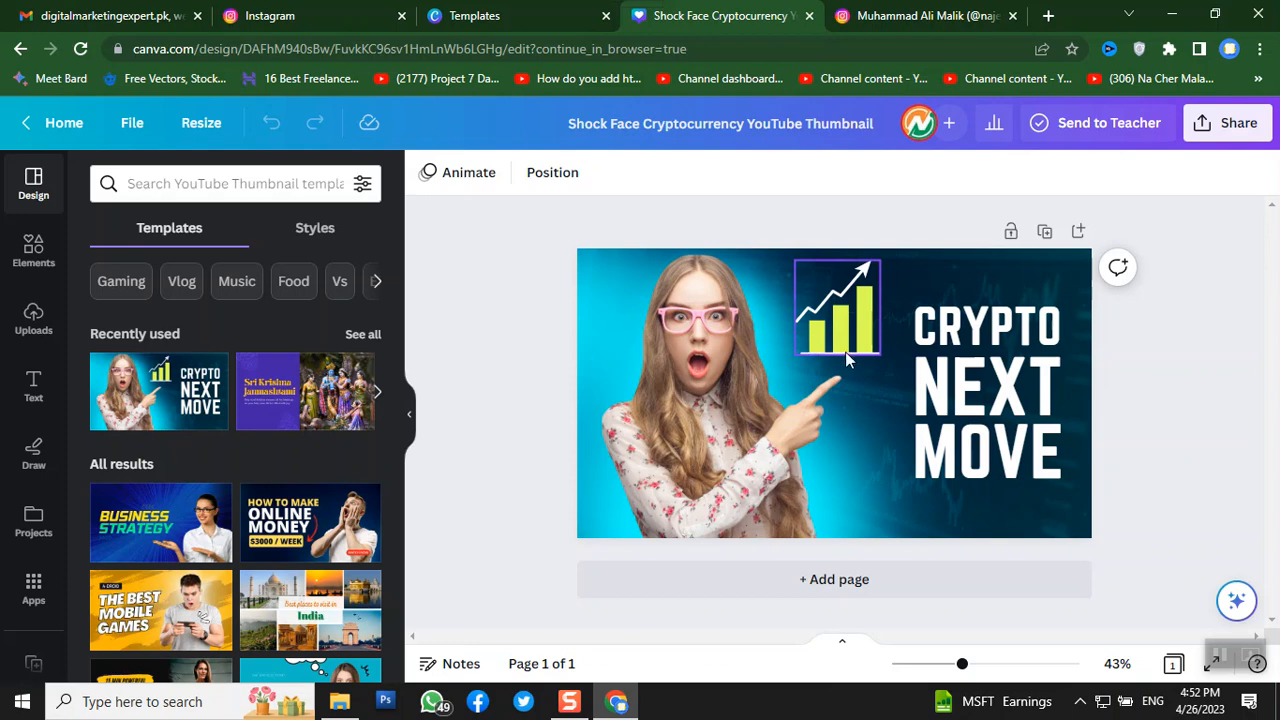
- Shrink the shocked woman's photo and align it against the thumbnail's bottom-left edge
click(922, 341)
click(940, 375)
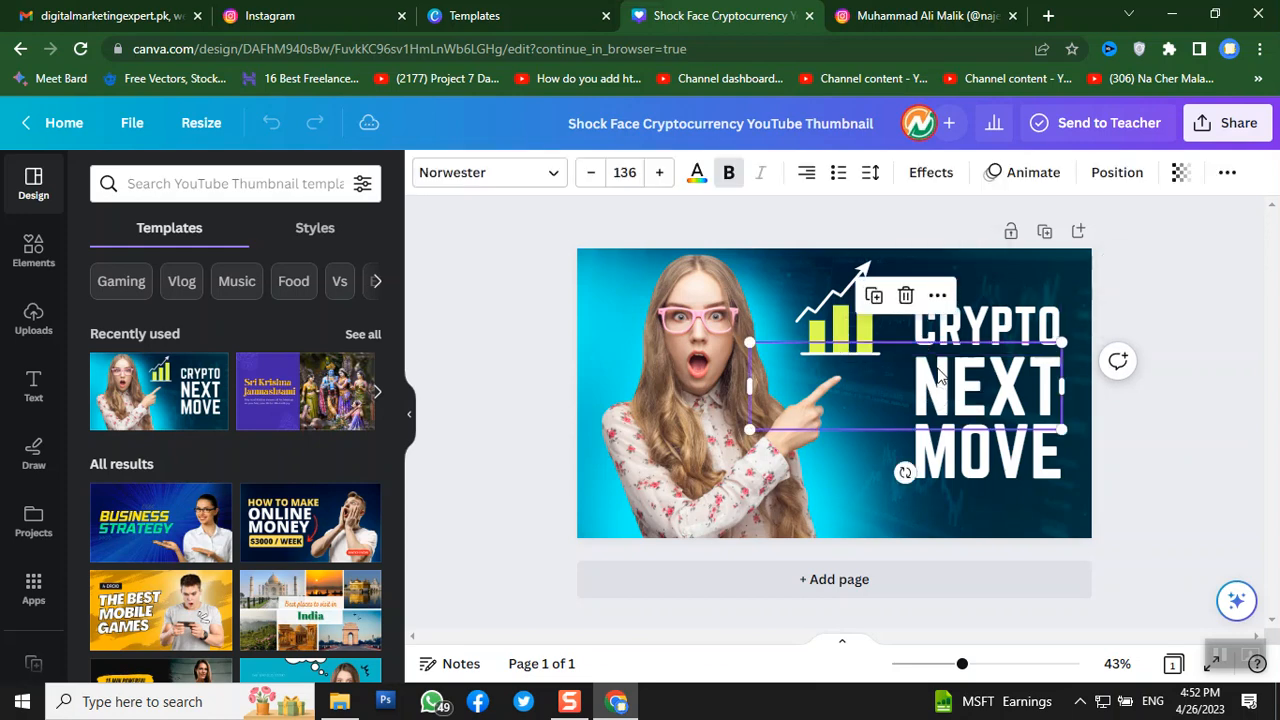
click(712, 378)
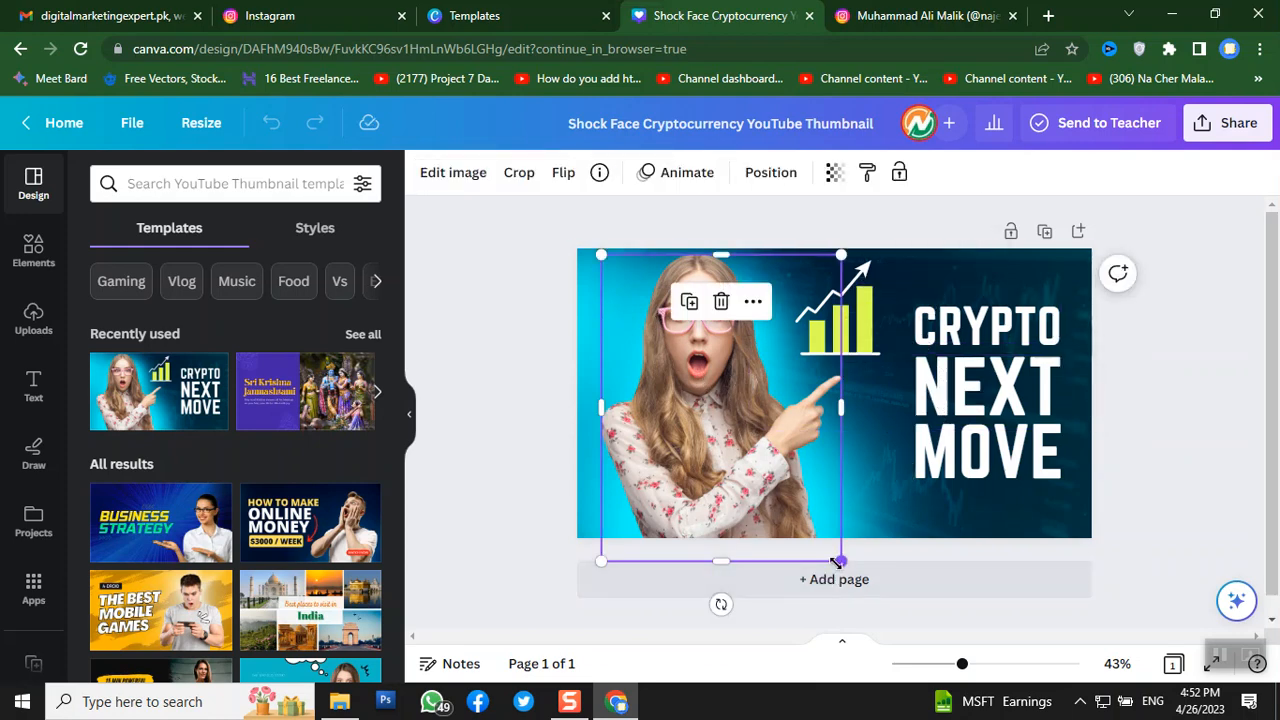
drag(838, 562, 723, 517)
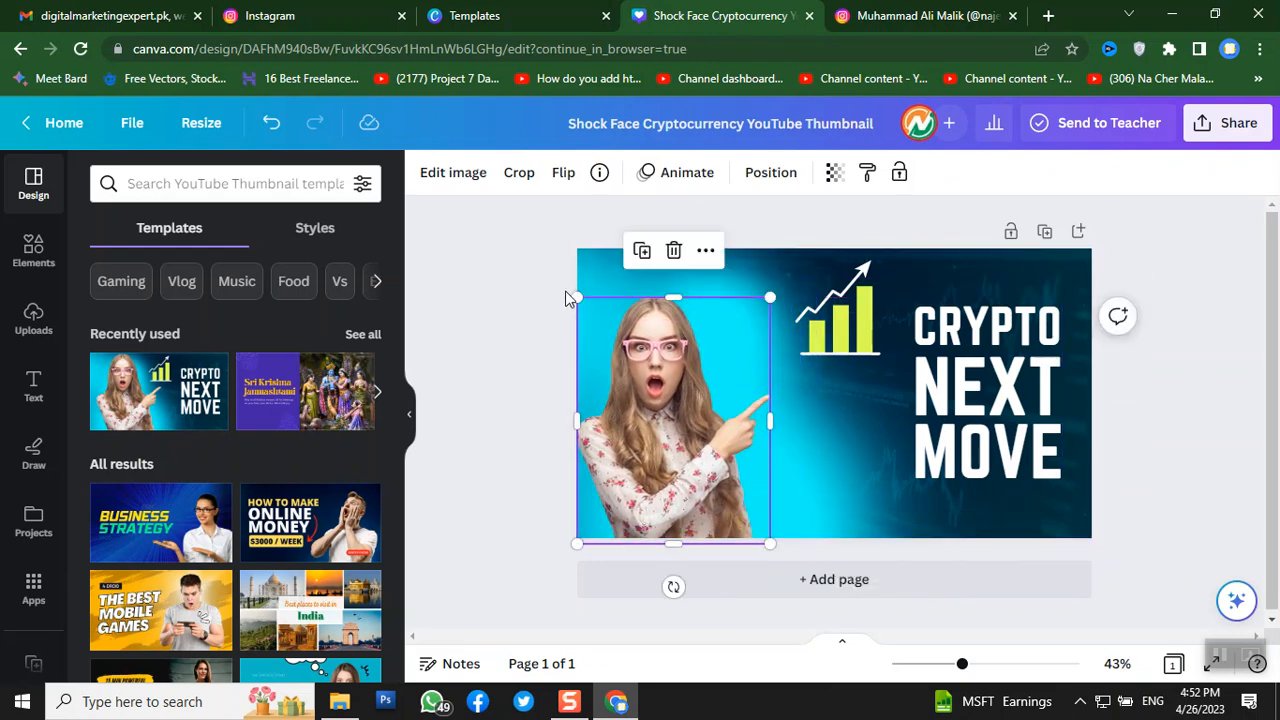
drag(577, 298, 599, 326)
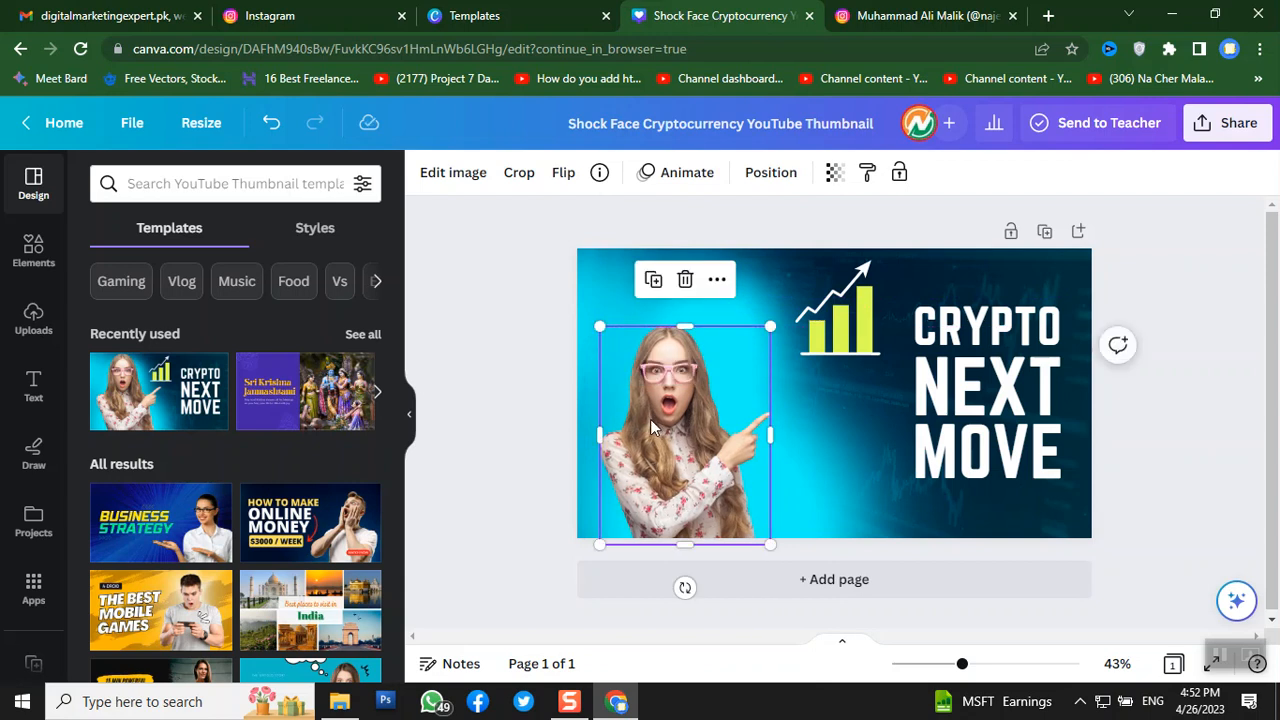
drag(651, 427, 630, 427)
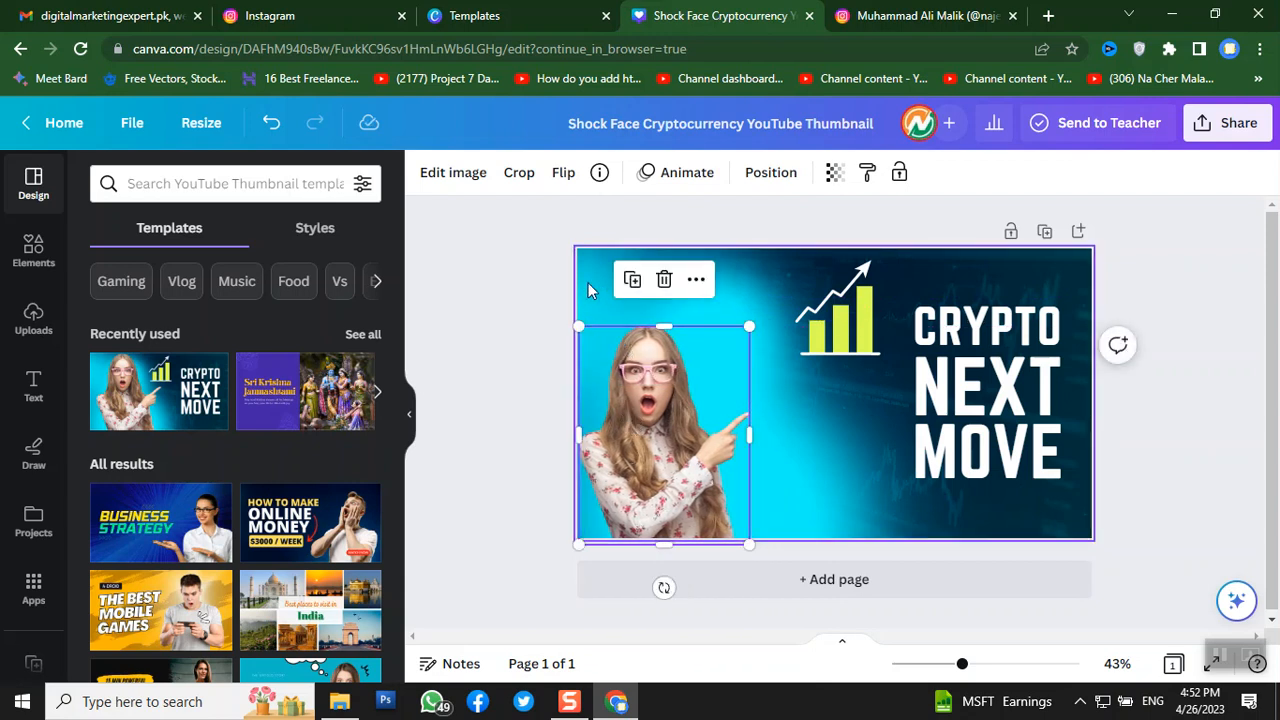
click(500, 346)
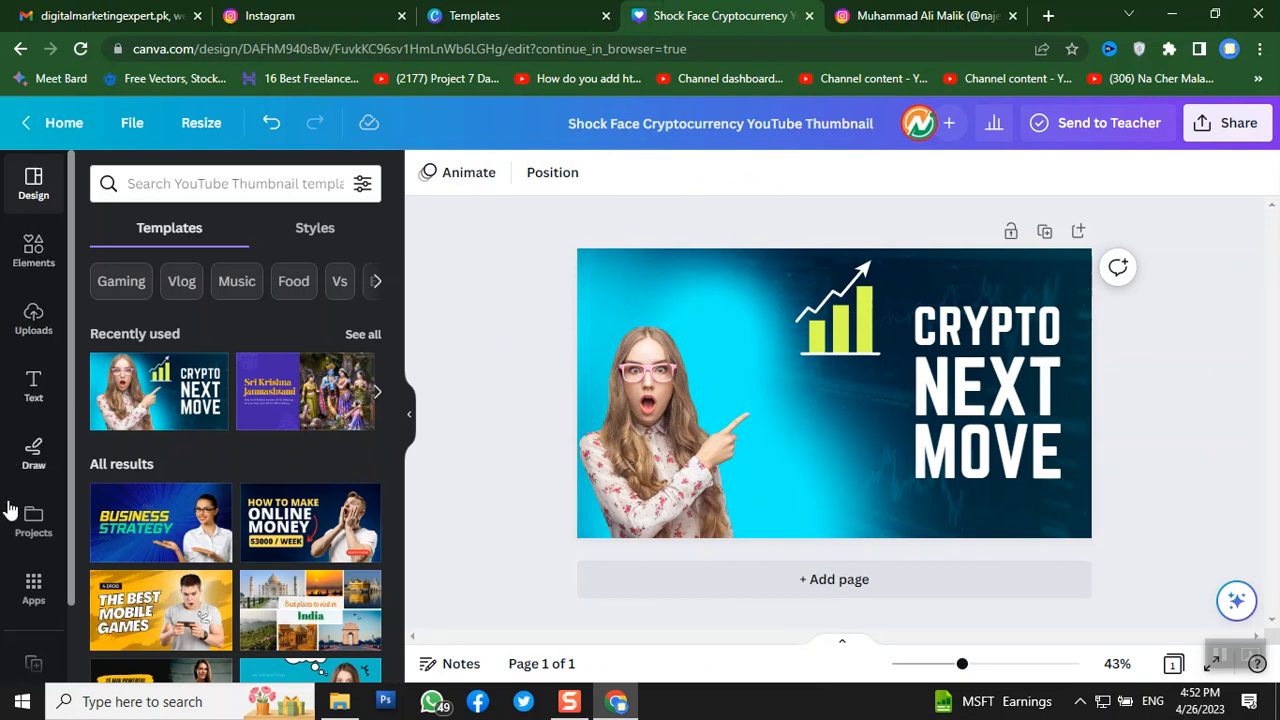
- Add the uploaded gold arrows image and shrink it into the top-left corner
click(40, 322)
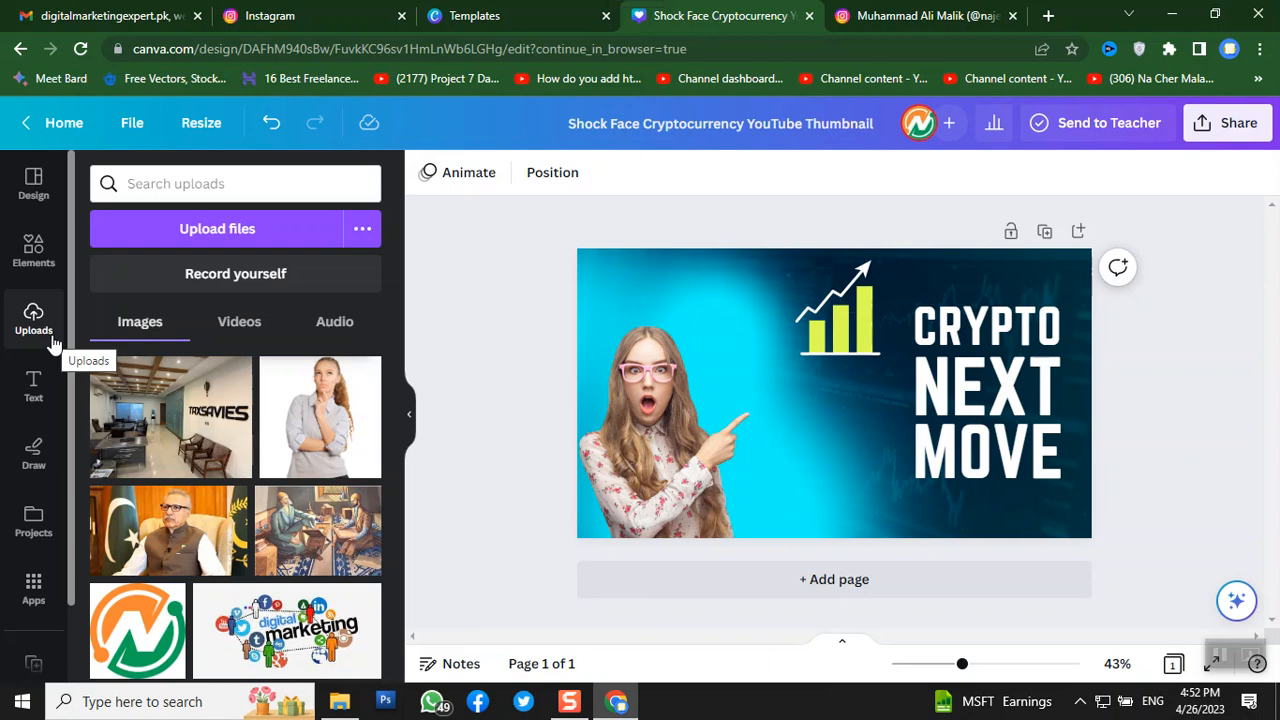
scroll(92, 383, down, 6)
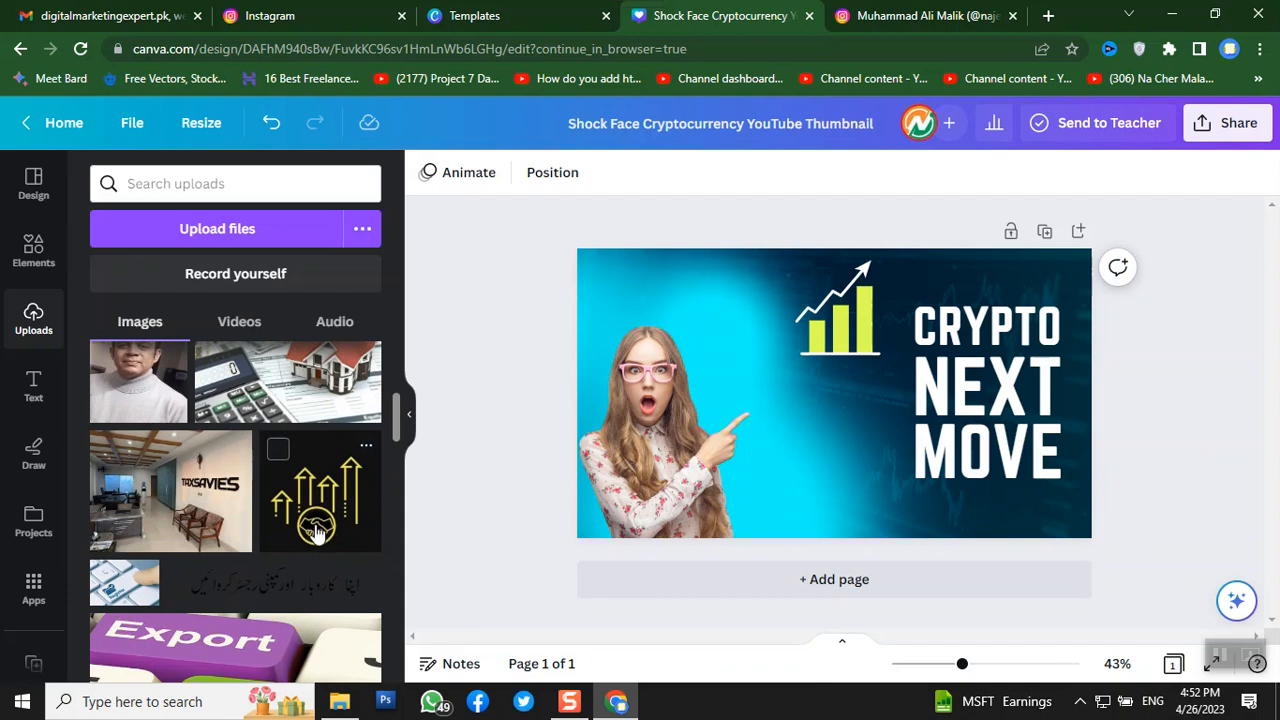
click(315, 533)
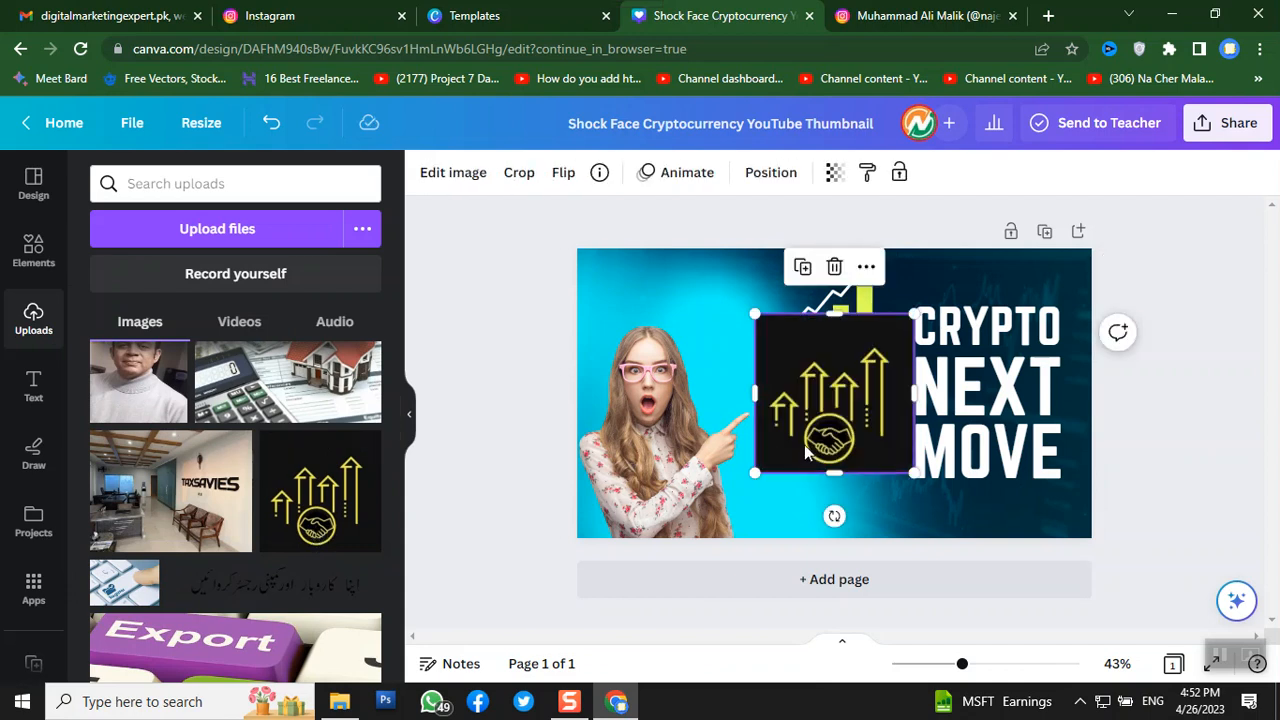
drag(789, 433, 648, 384)
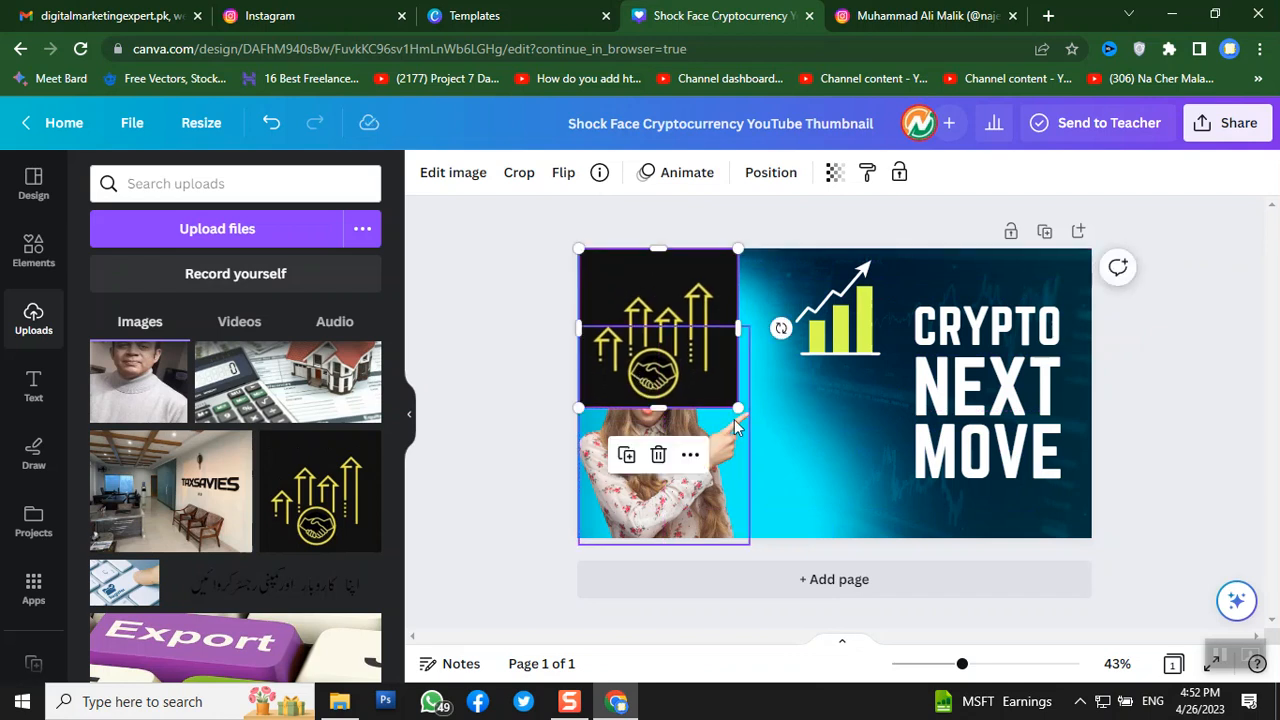
drag(737, 407, 639, 308)
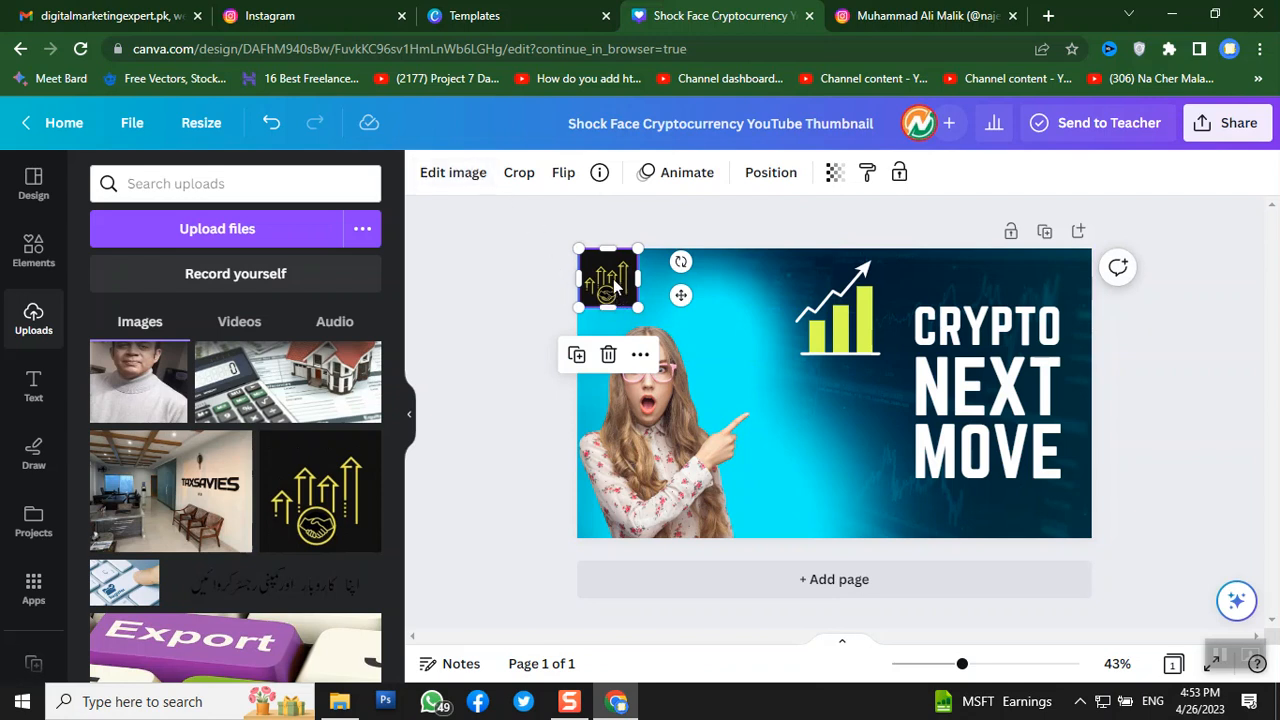
- Remove the black background from the gold arrows logo with Background Remover
click(447, 174)
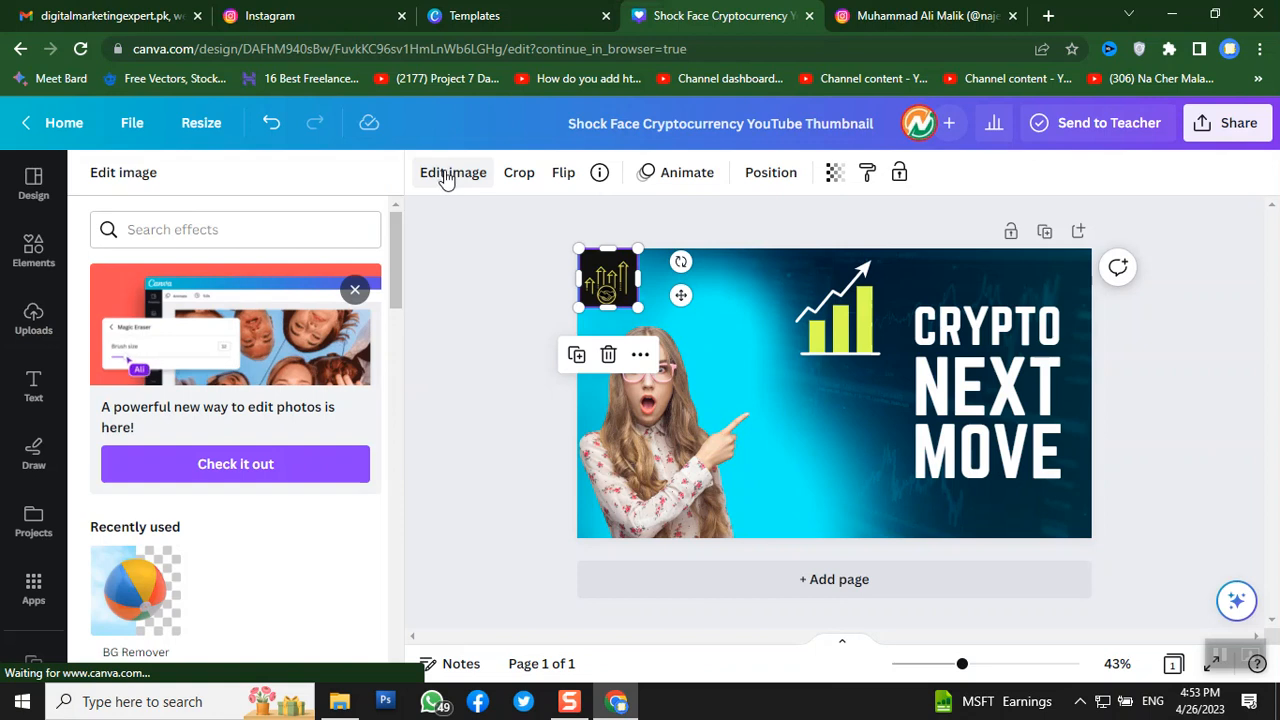
scroll(304, 343, down, 2)
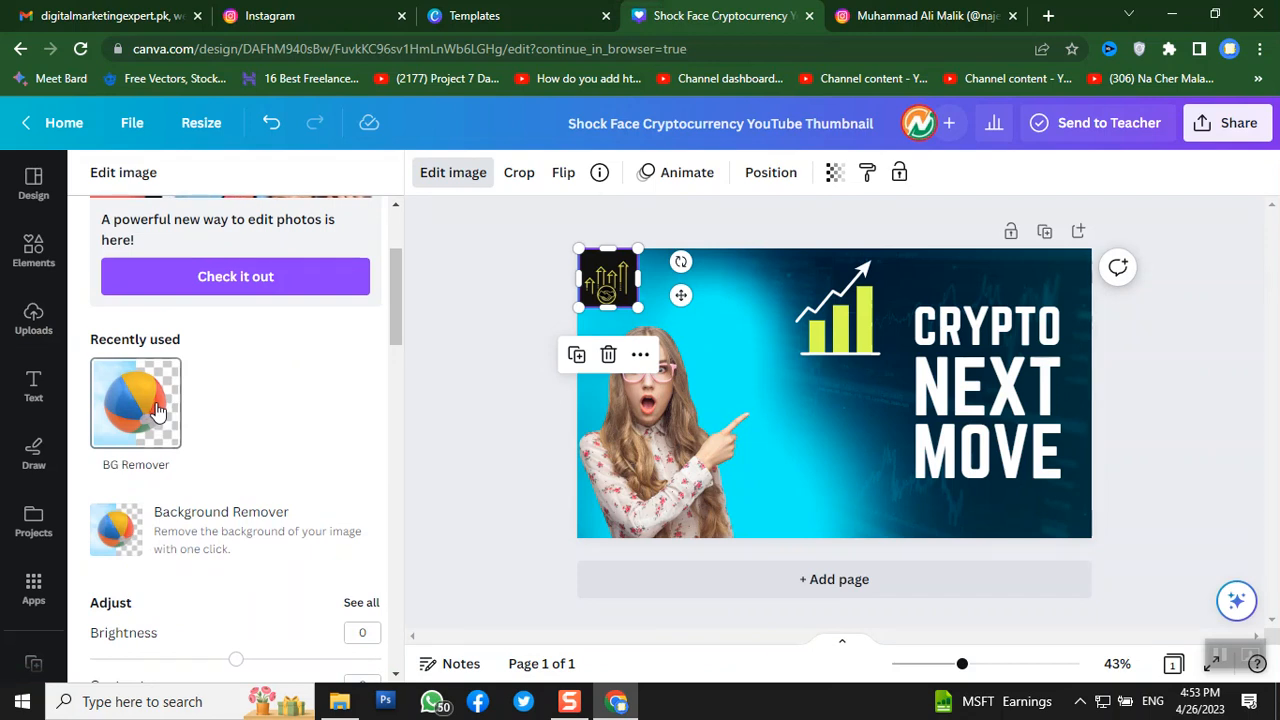
click(157, 410)
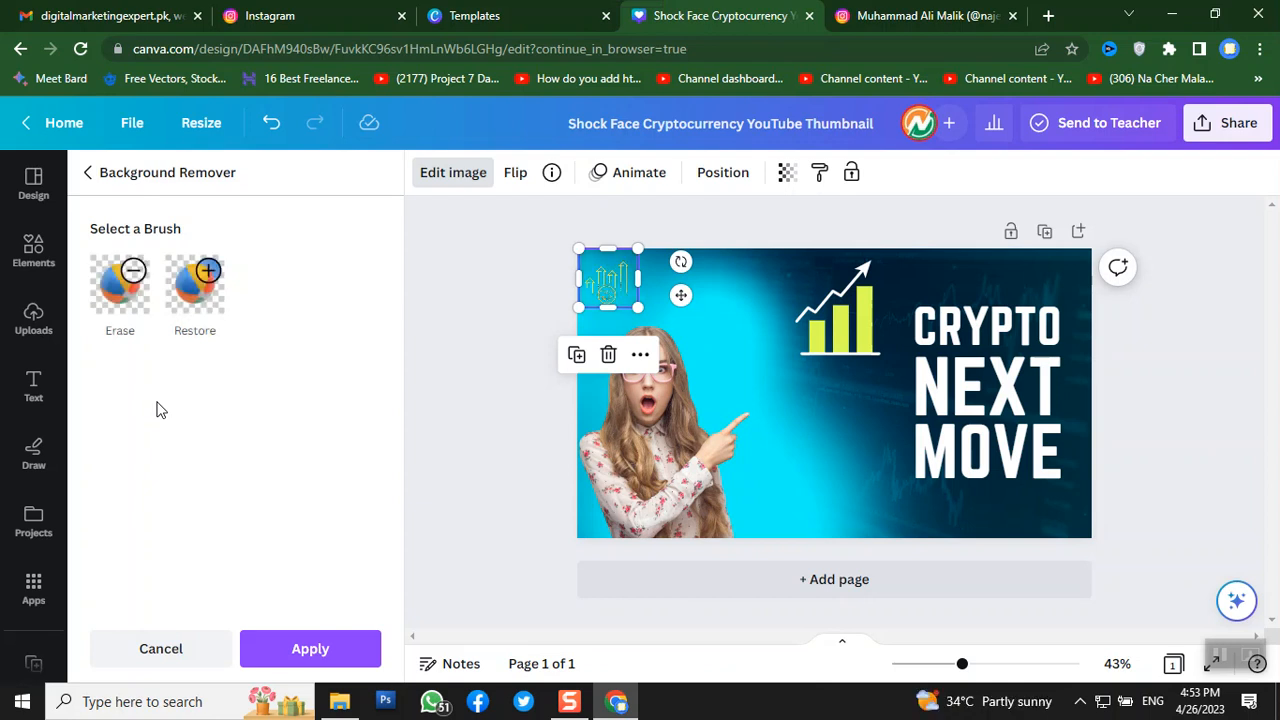
click(423, 331)
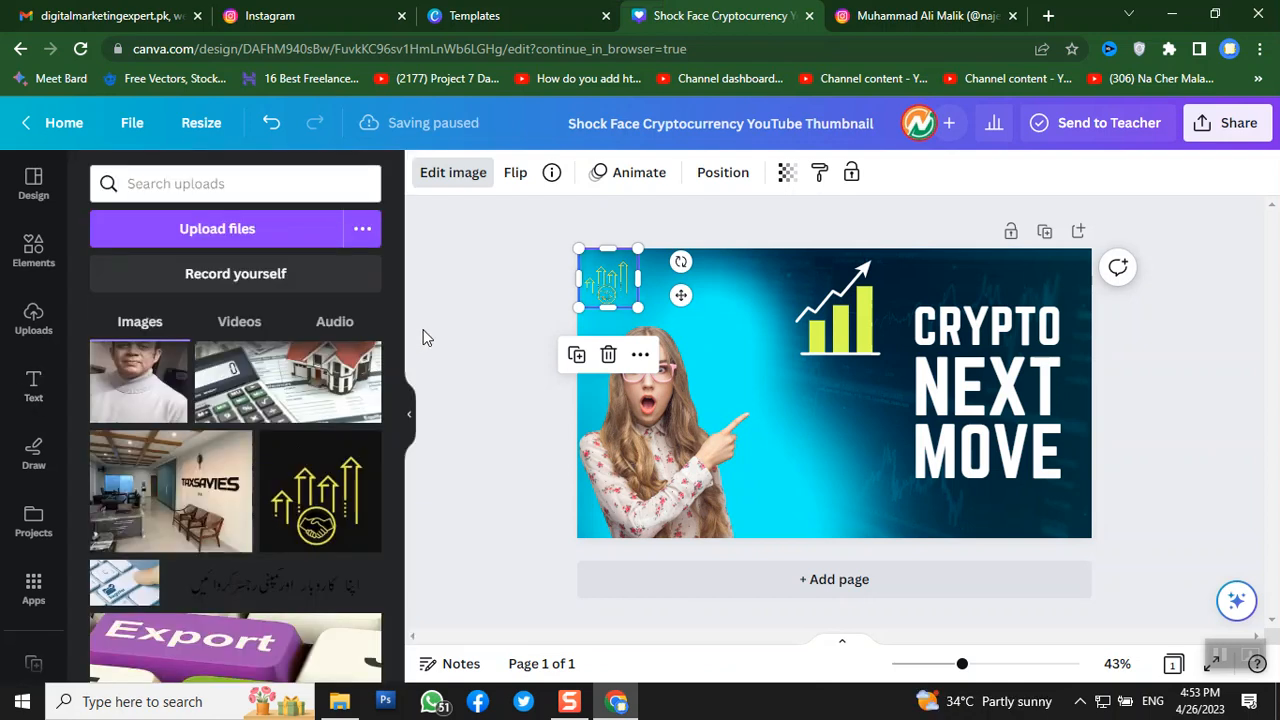
click(461, 345)
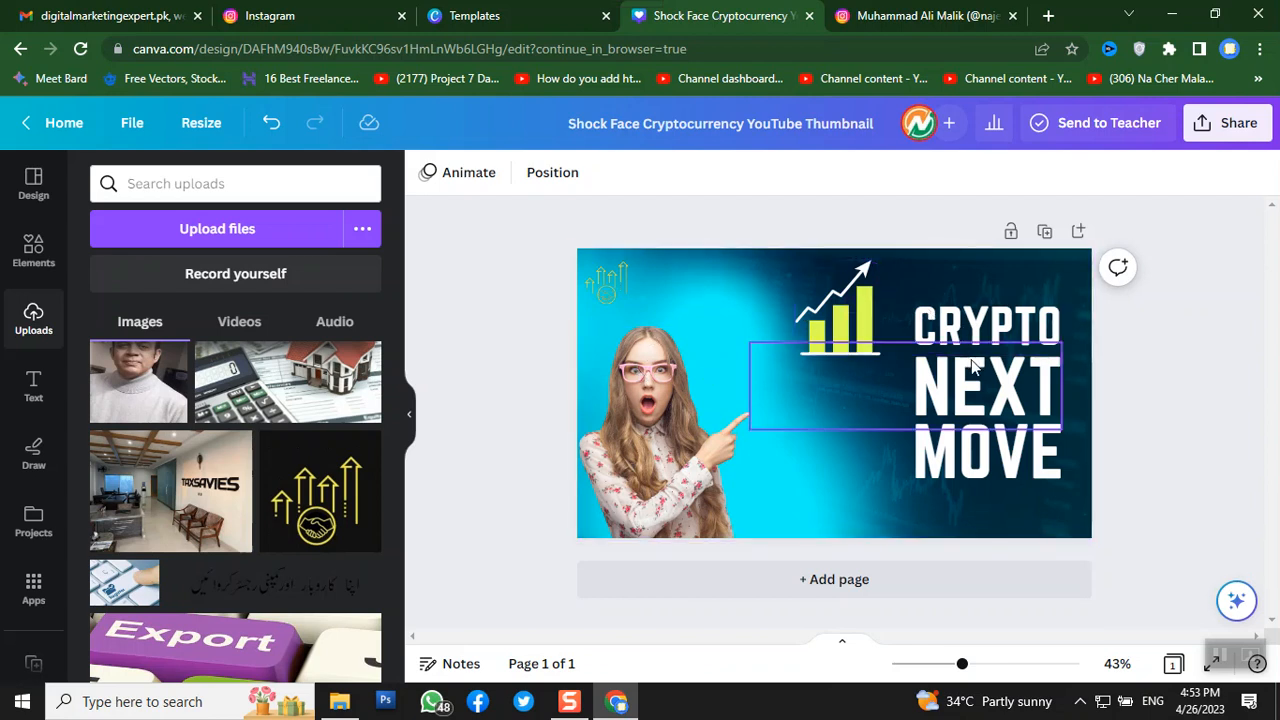
- Select the thumbnail background and show its document, brand, photo and default colour options
click(752, 323)
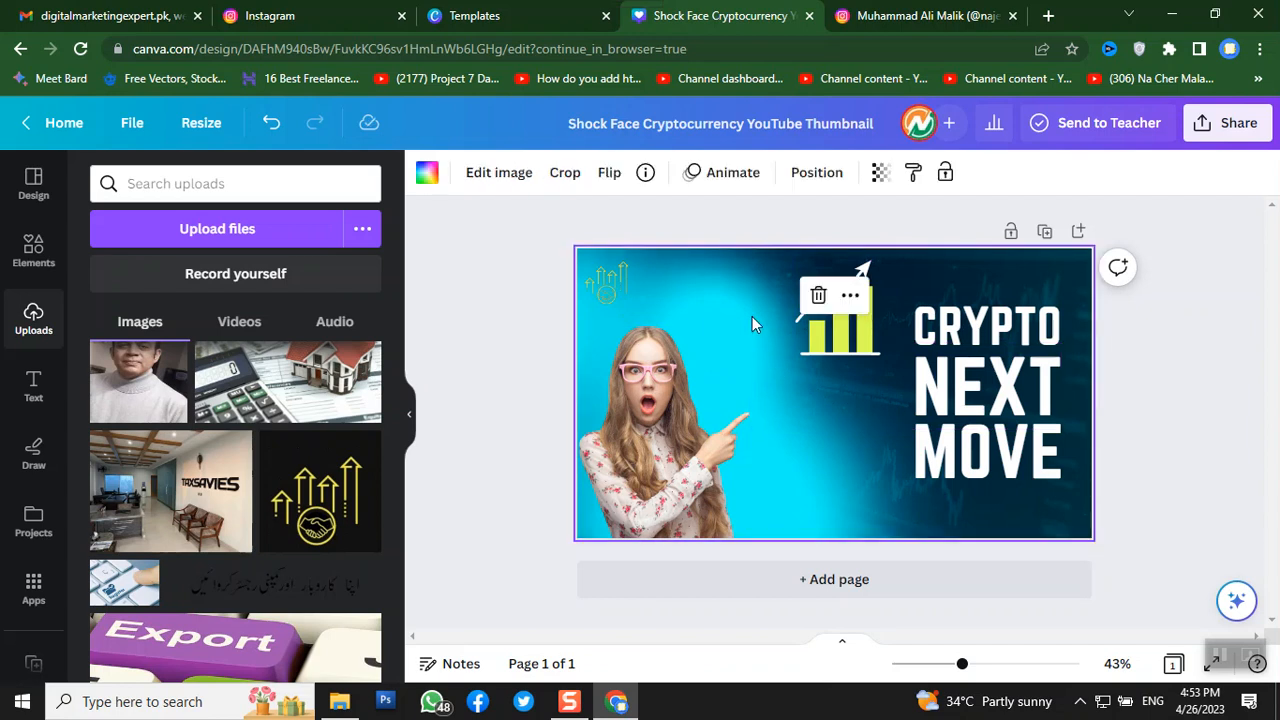
click(428, 174)
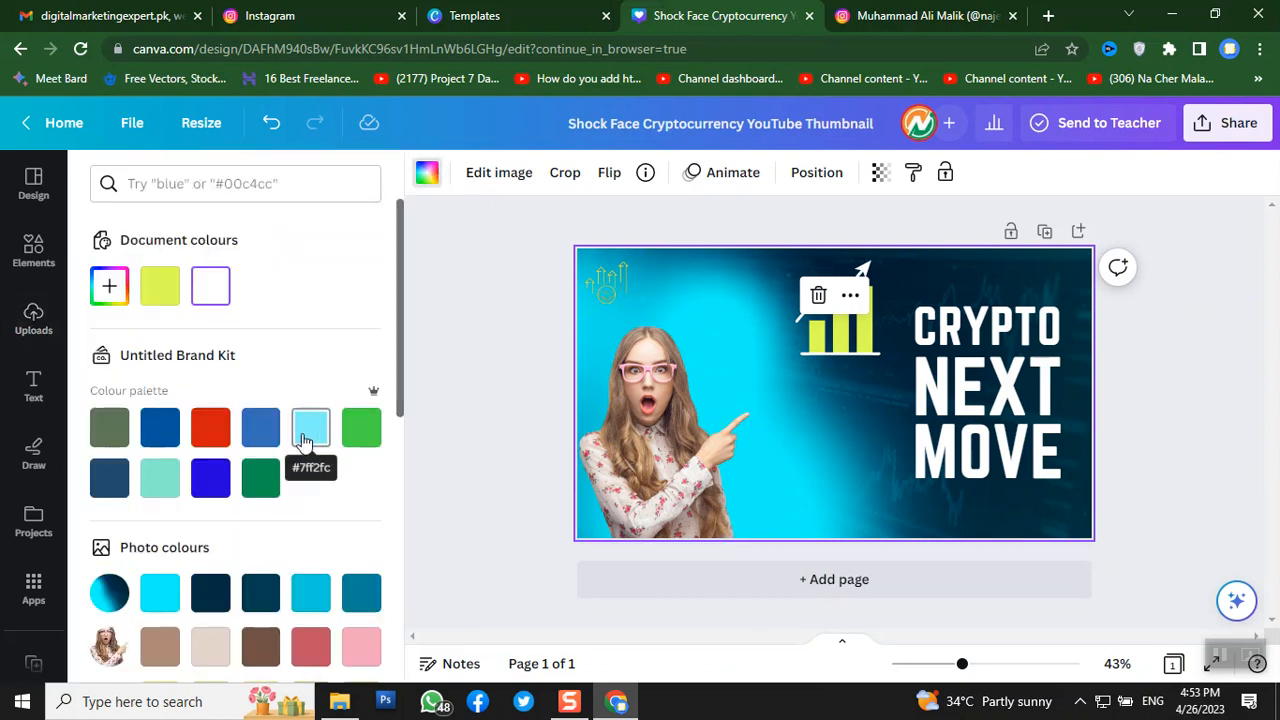
scroll(309, 425, down, 2)
scroll(296, 434, down, 1)
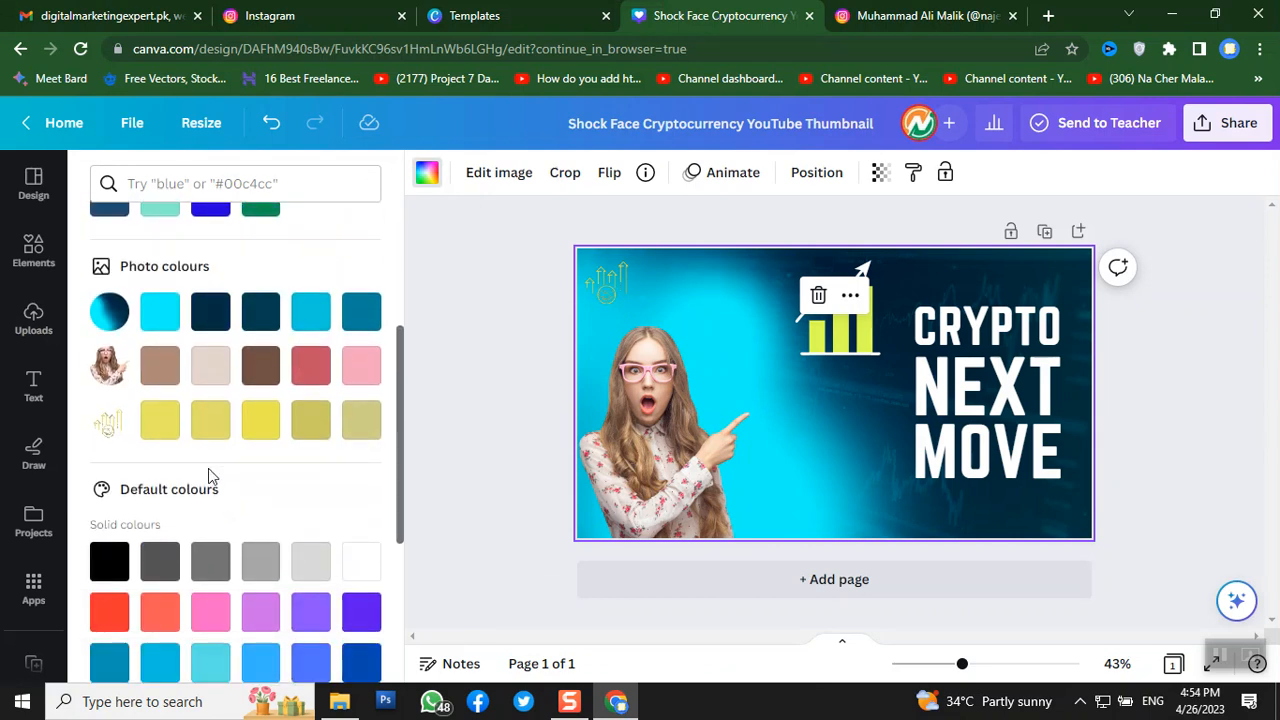
- Try pink, khaki and several gradient backgrounds, settling on a pink-to-yellow gradient
click(305, 383)
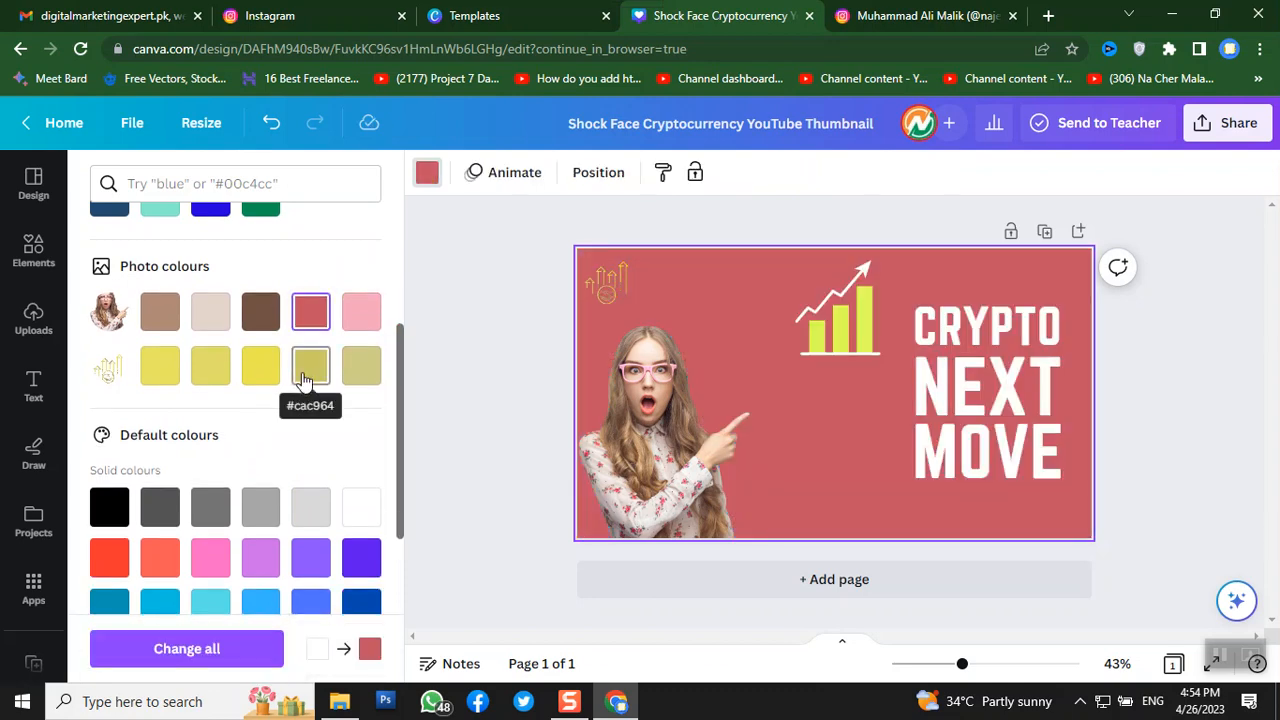
click(362, 368)
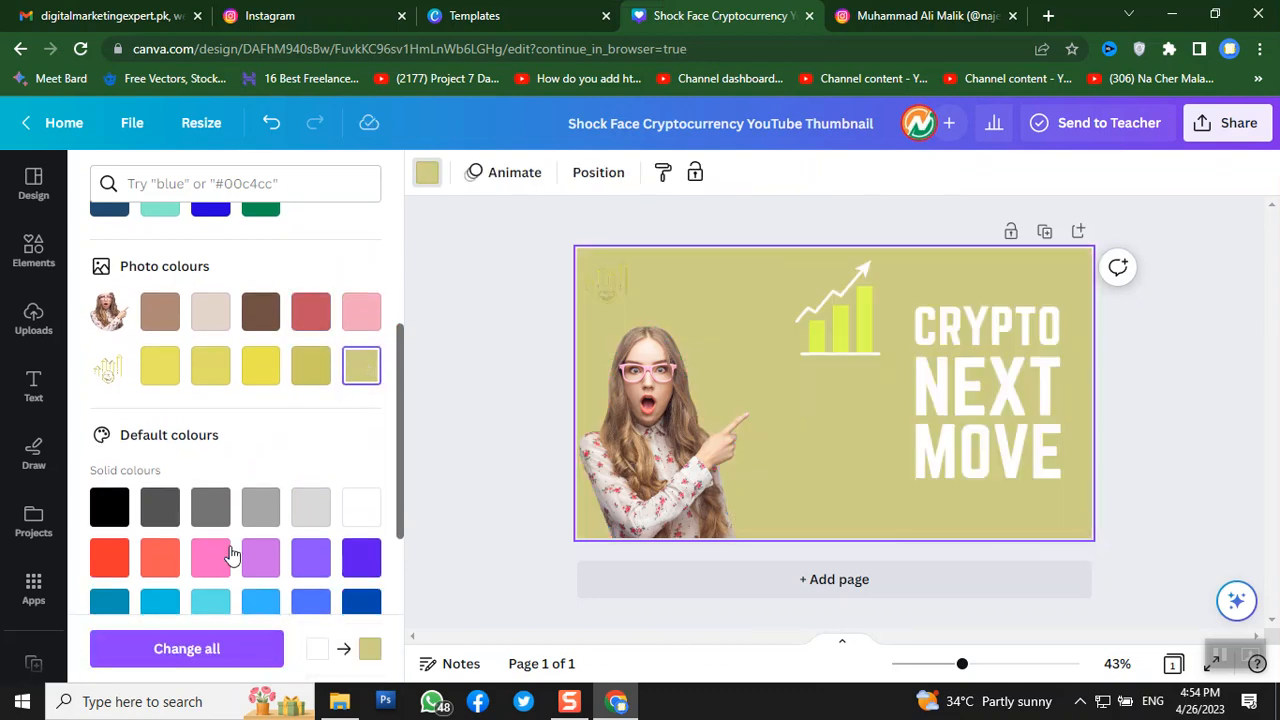
scroll(220, 515, down, 3)
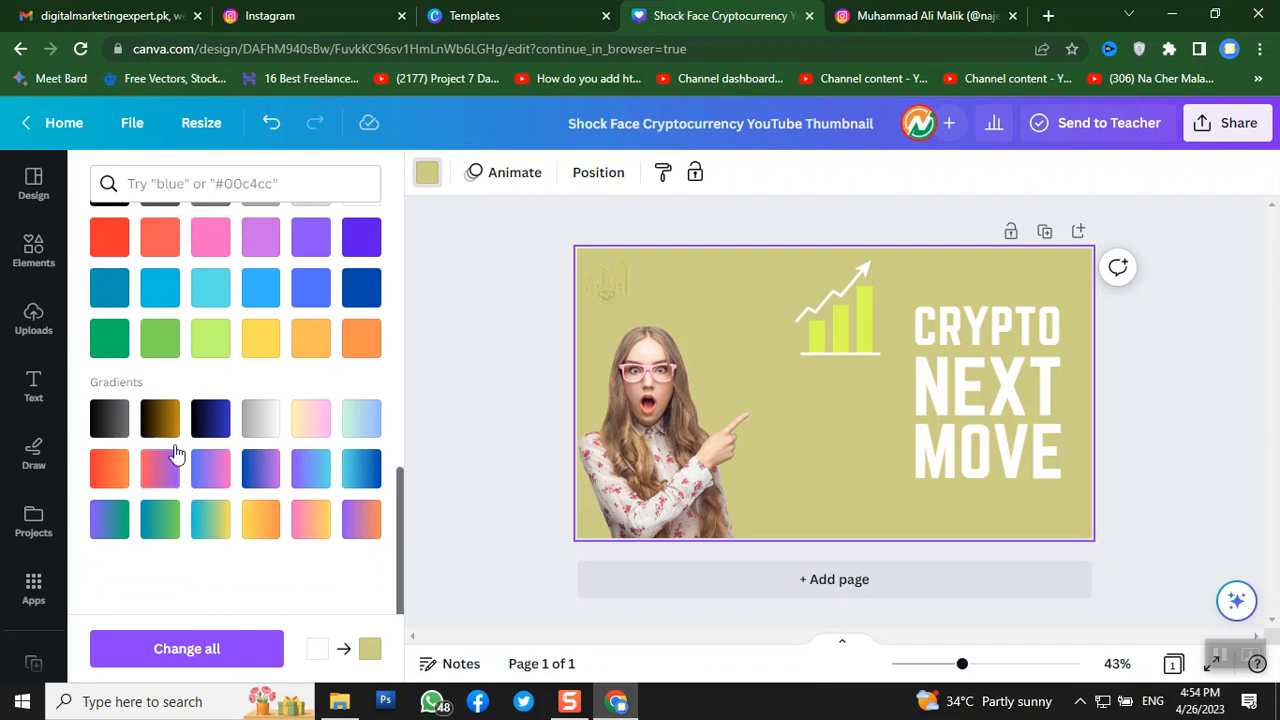
click(277, 432)
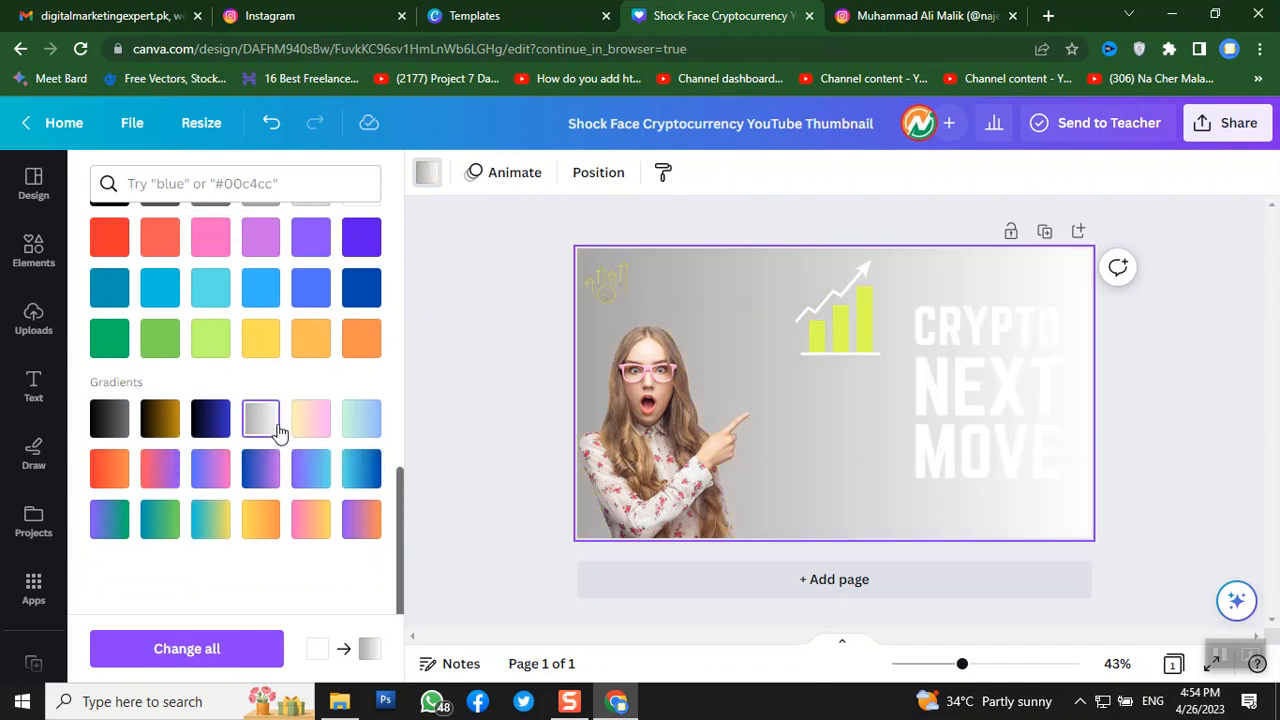
click(316, 433)
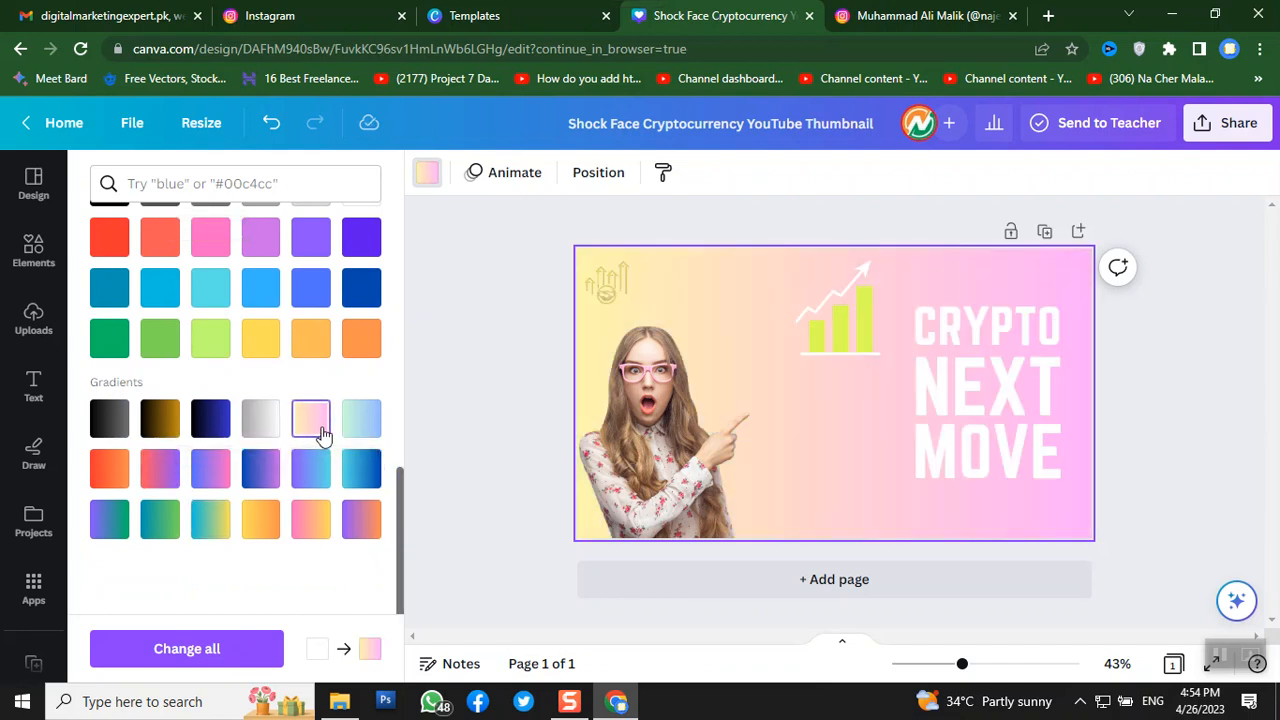
click(360, 430)
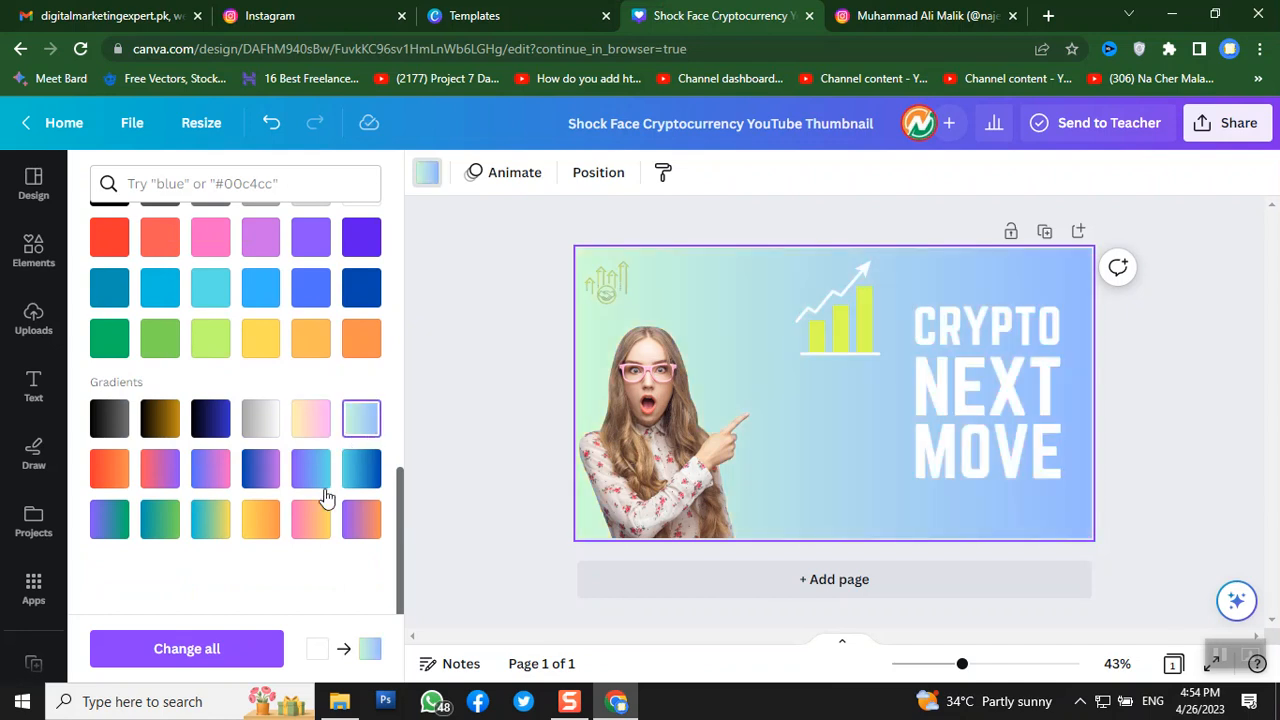
click(261, 523)
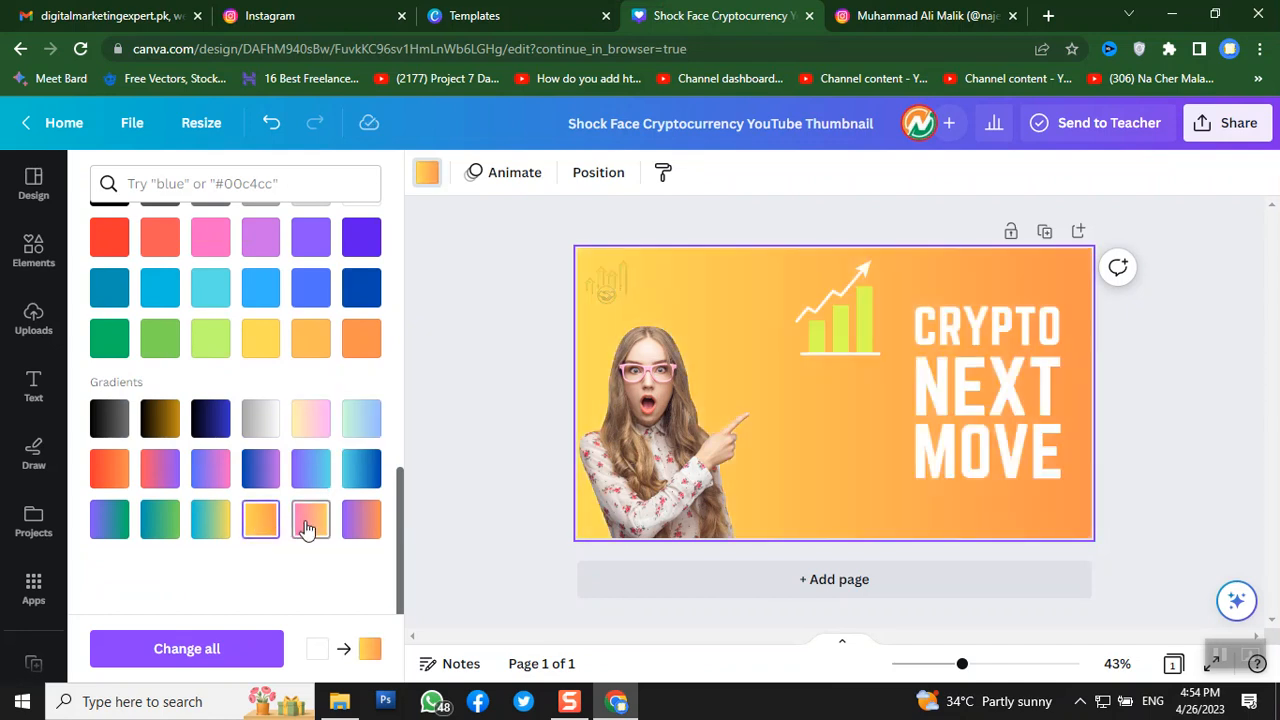
click(311, 520)
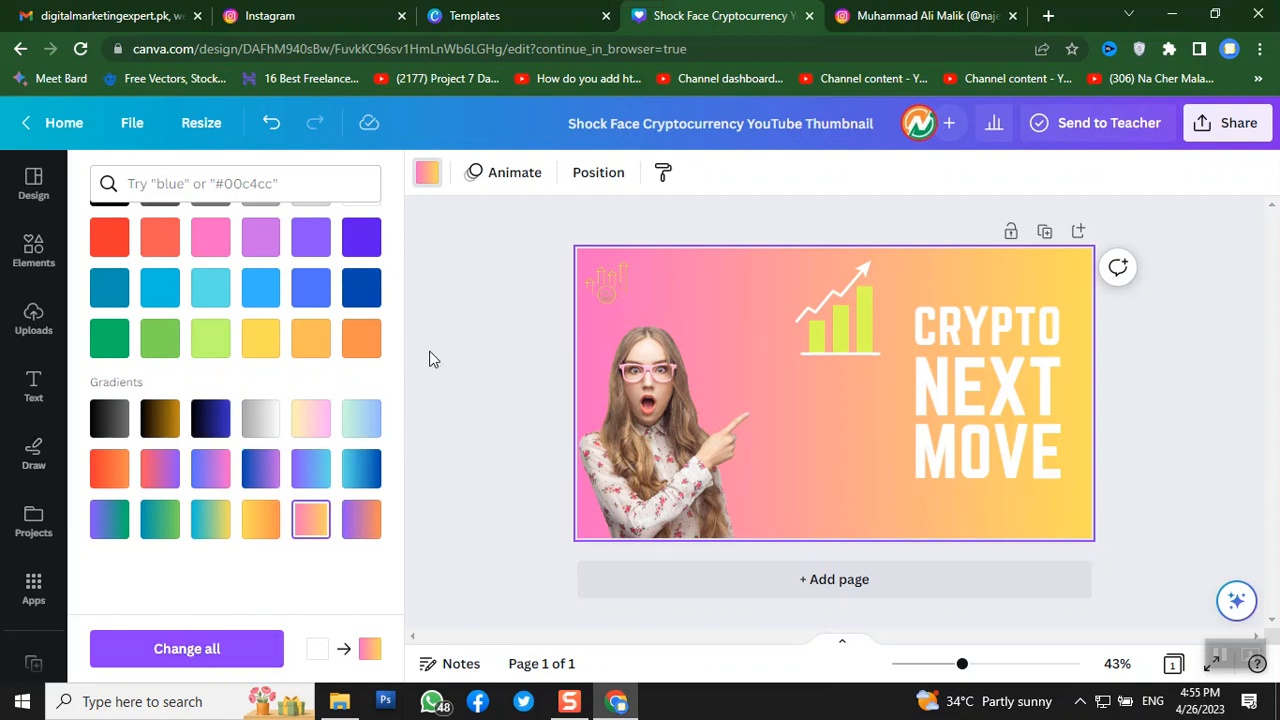
click(464, 311)
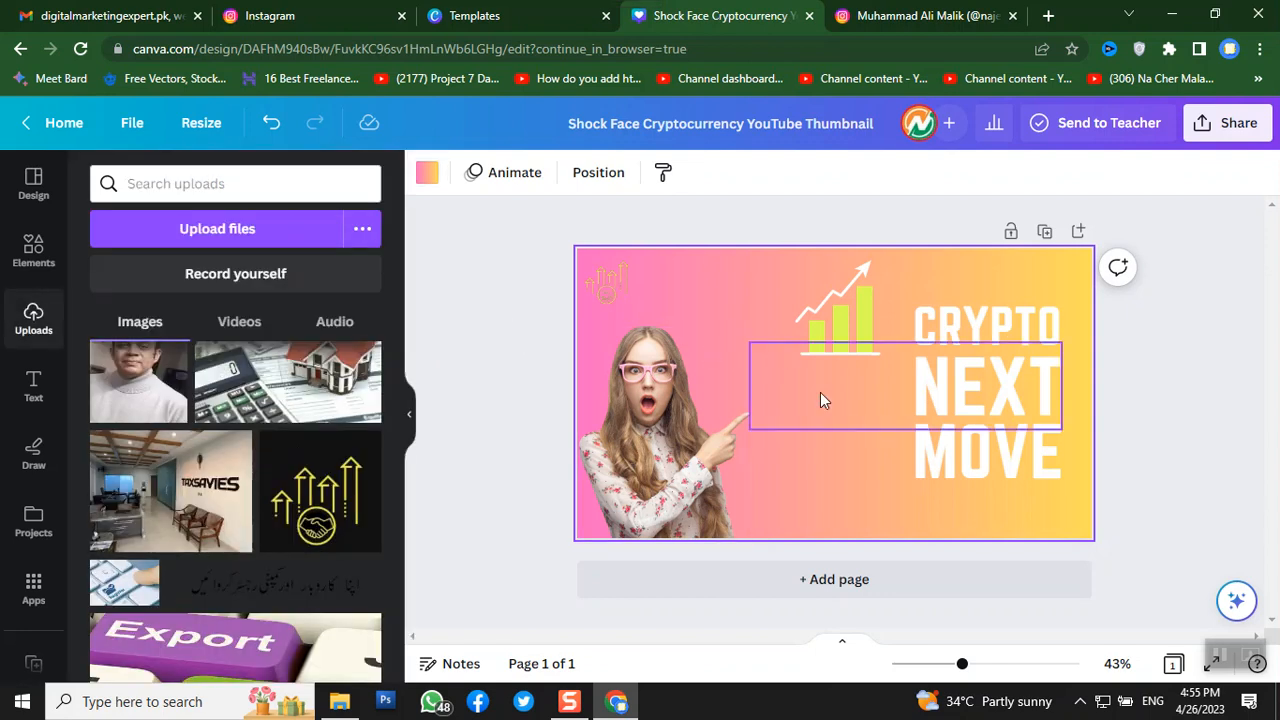
- Lock the page to content replacement and try adding a heading from text styles
click(1011, 233)
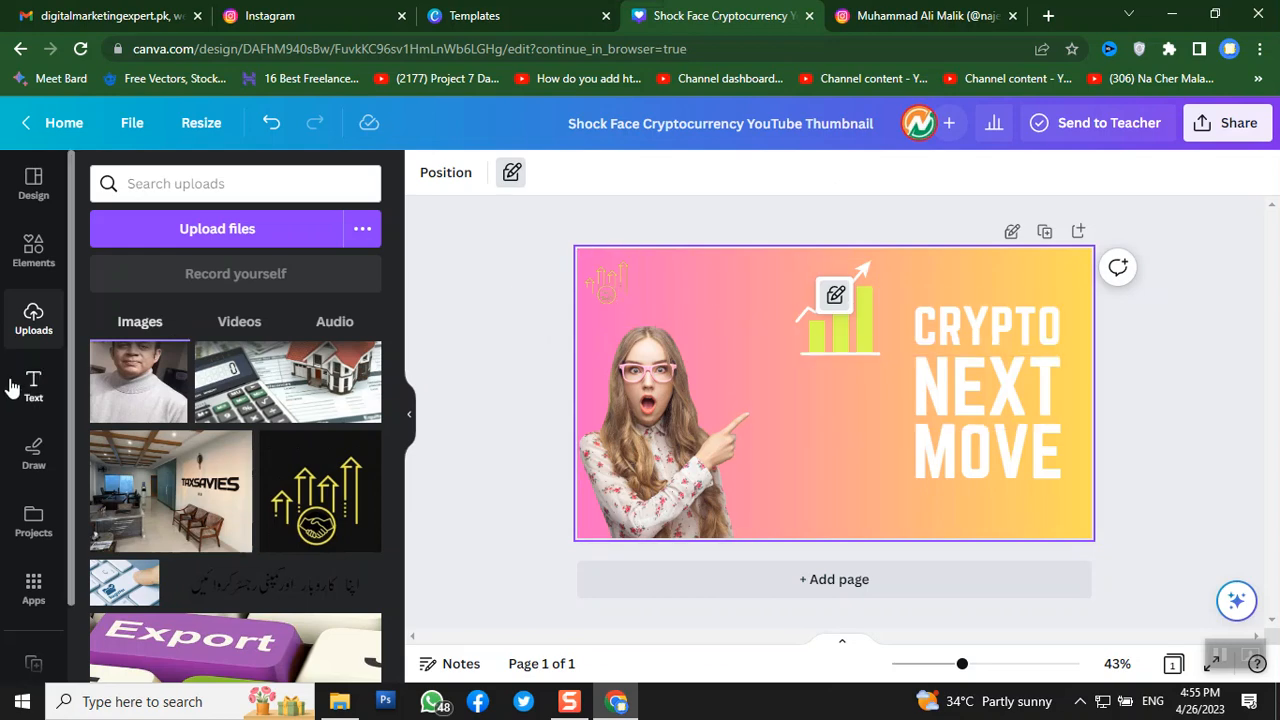
click(42, 398)
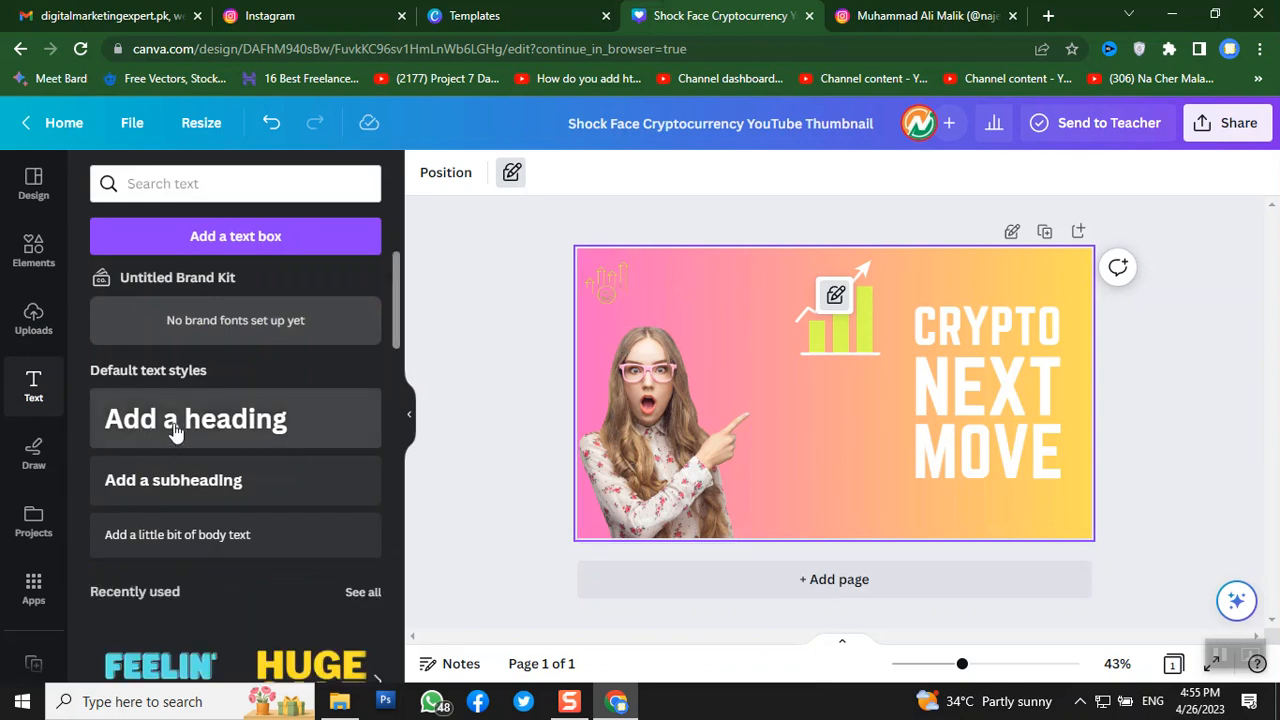
drag(175, 430, 599, 311)
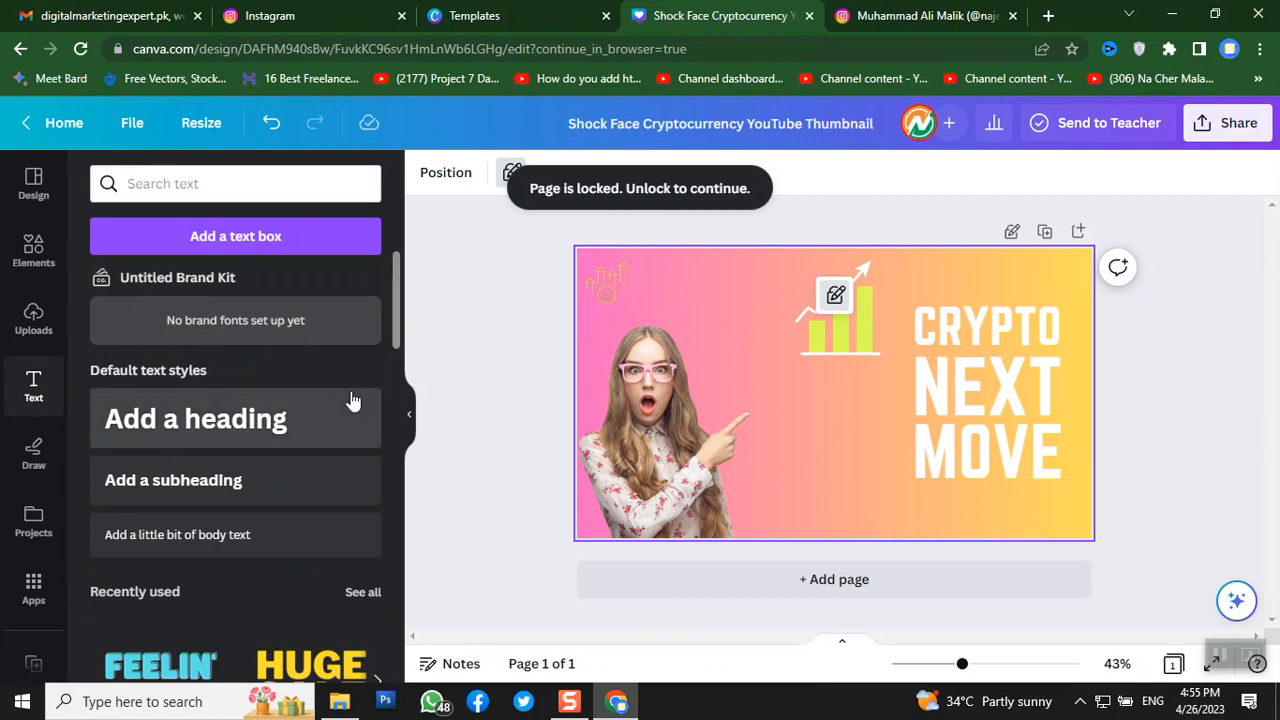
click(295, 418)
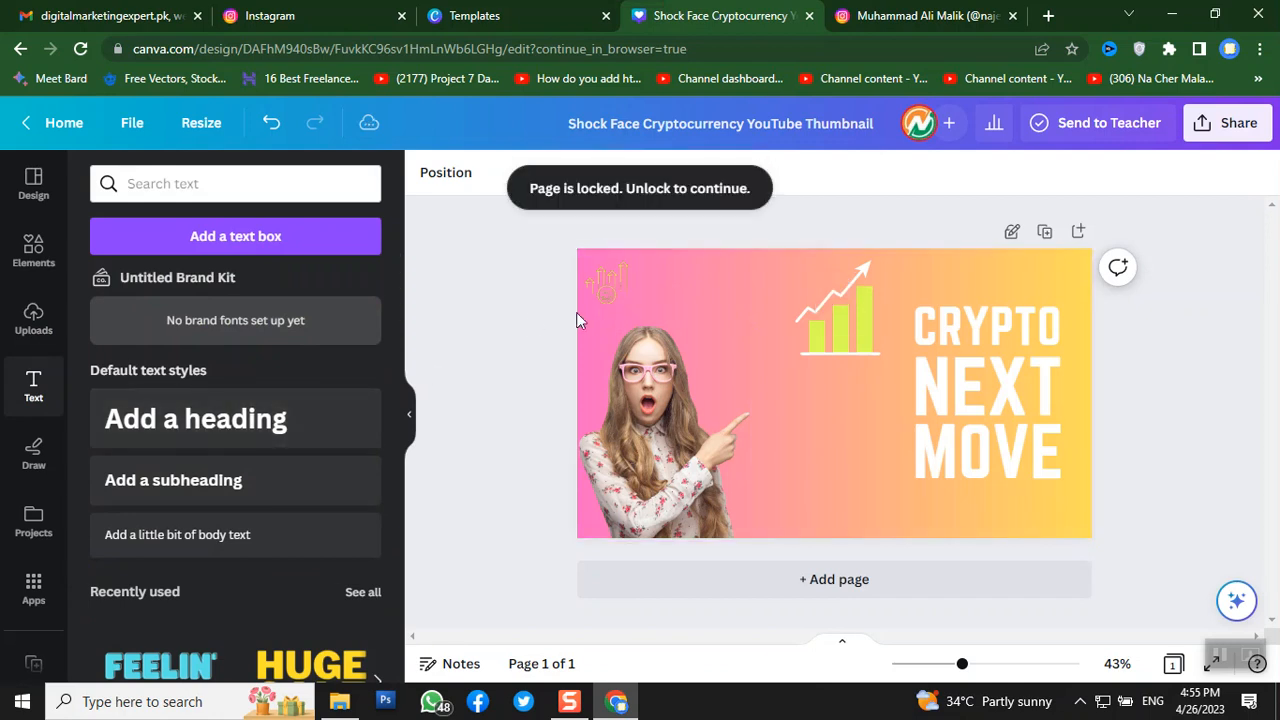
click(611, 292)
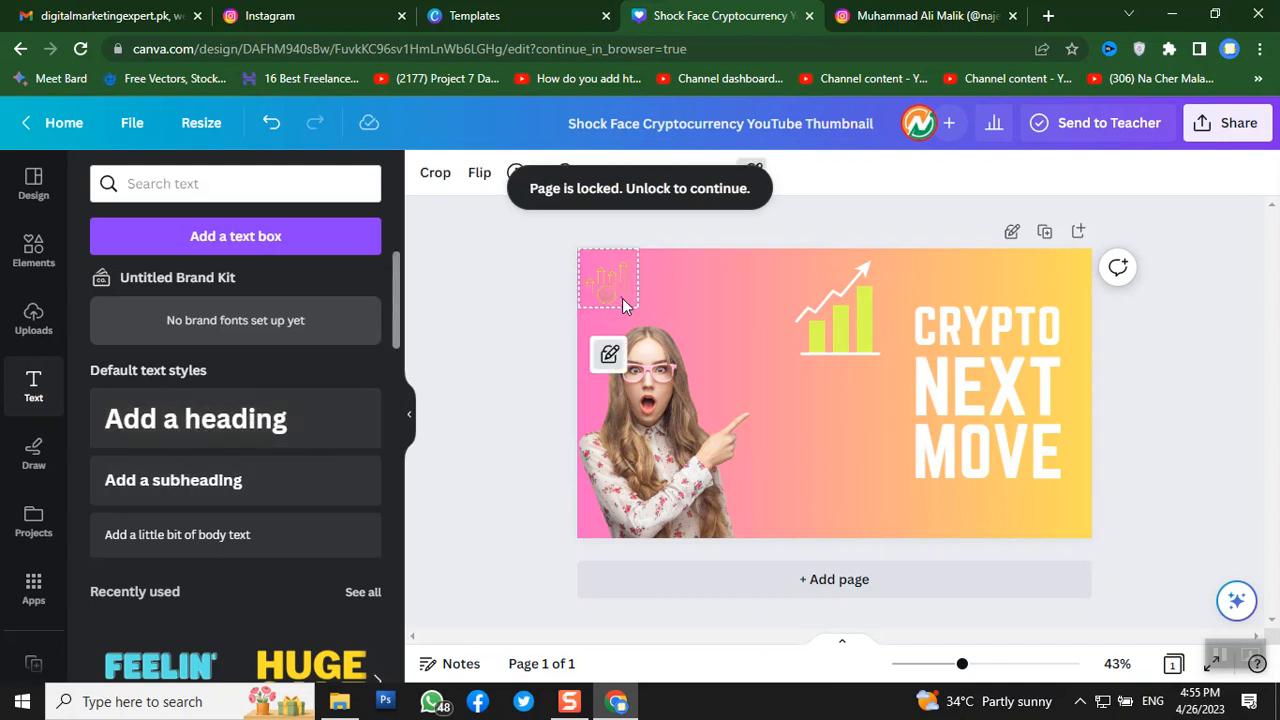
- Retype the NEXT headline line as 'TAXSAVIE MOVS'
click(950, 392)
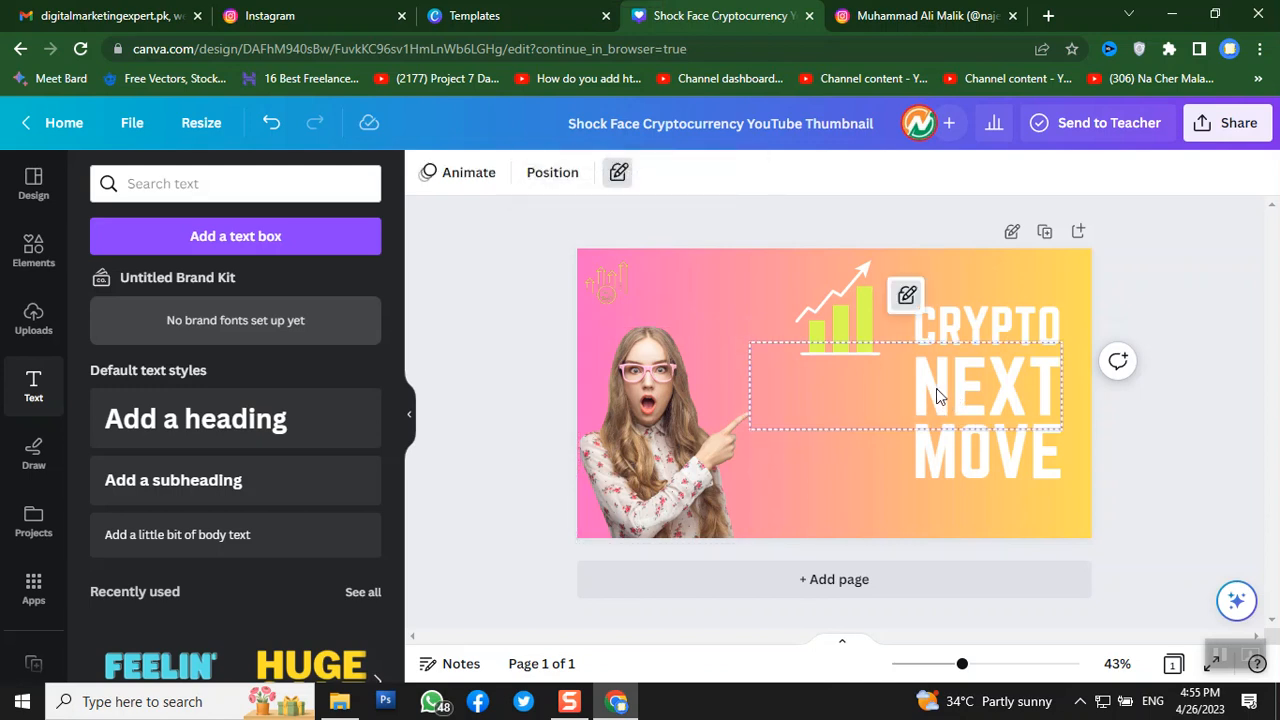
double_click(1025, 385)
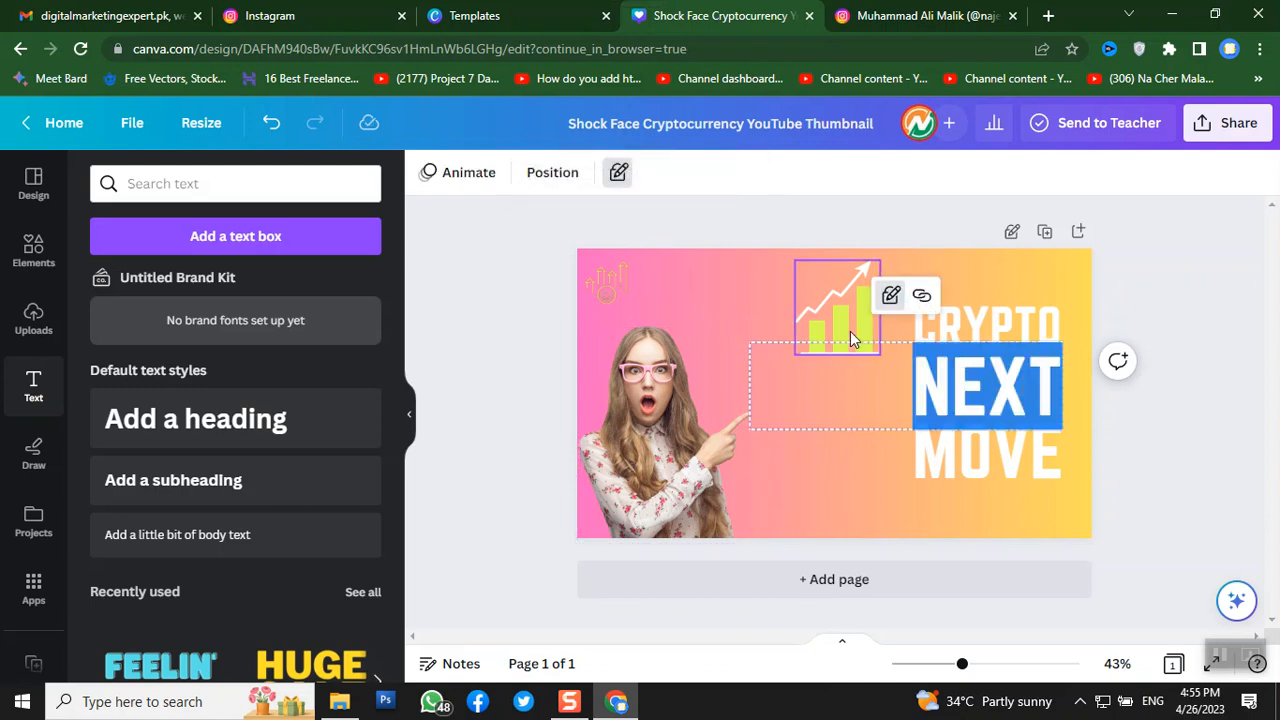
click(760, 305)
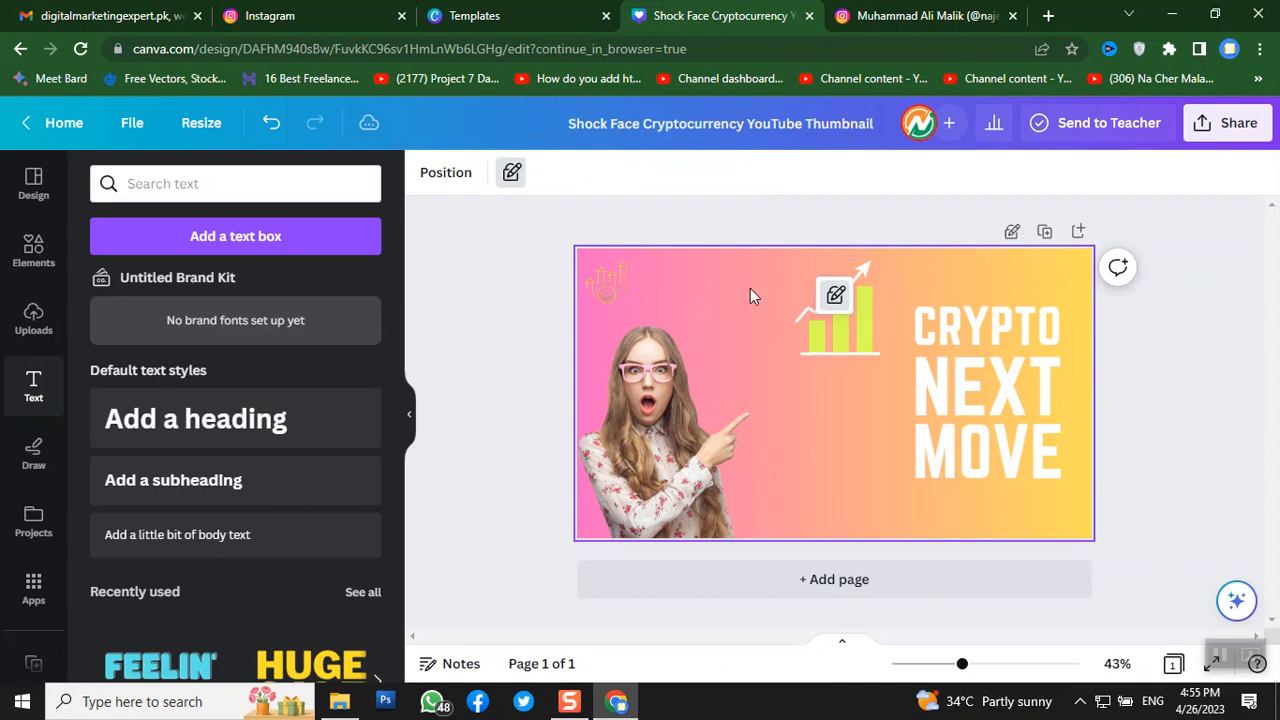
click(792, 407)
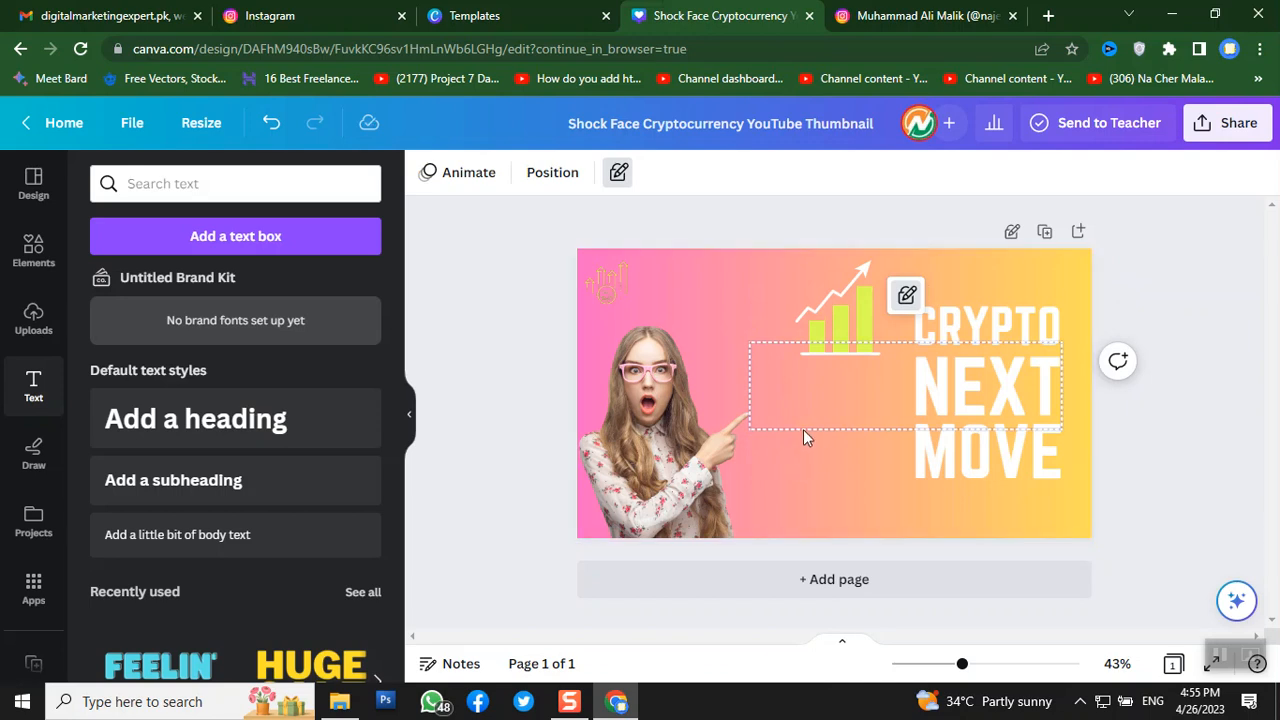
click(804, 426)
text(A)
key(shift+Right)
key(shift+Right)
key(shift+Right)
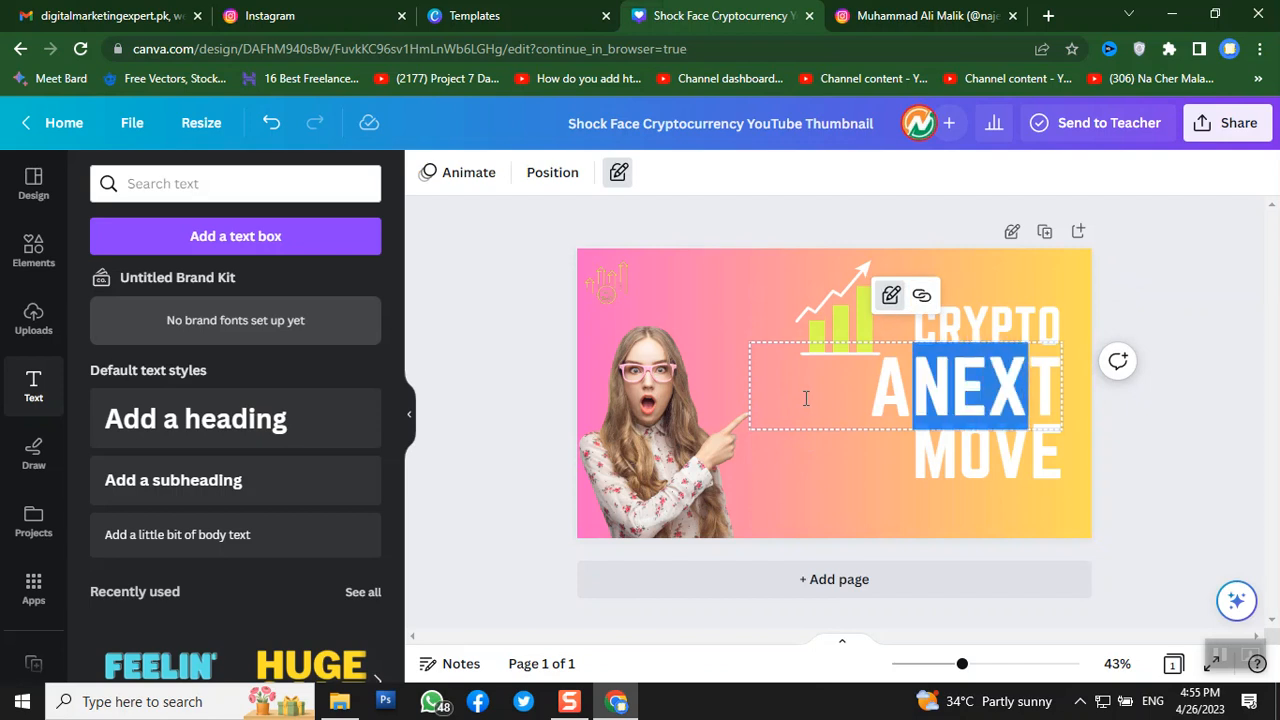
key(Home)
key(shift+Right)
key(shift+Right)
key(shift+Right)
key(shift+Right)
key(shift+Right)
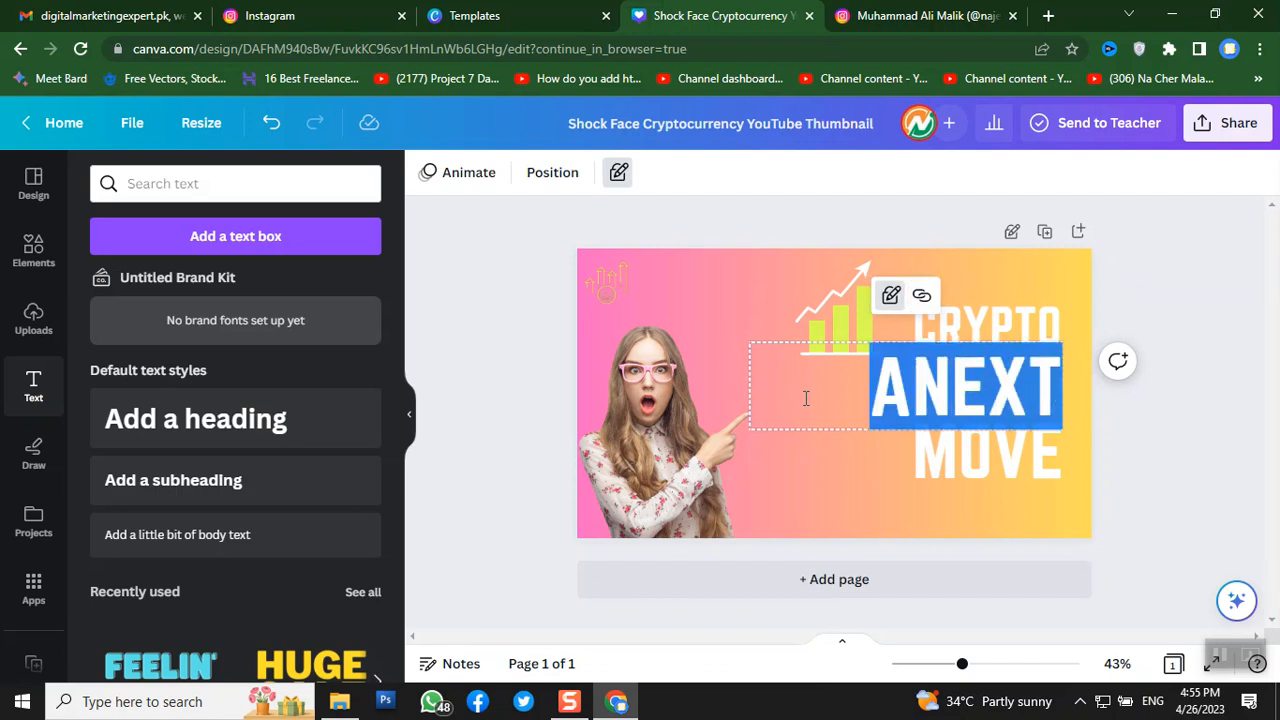
text(TA)
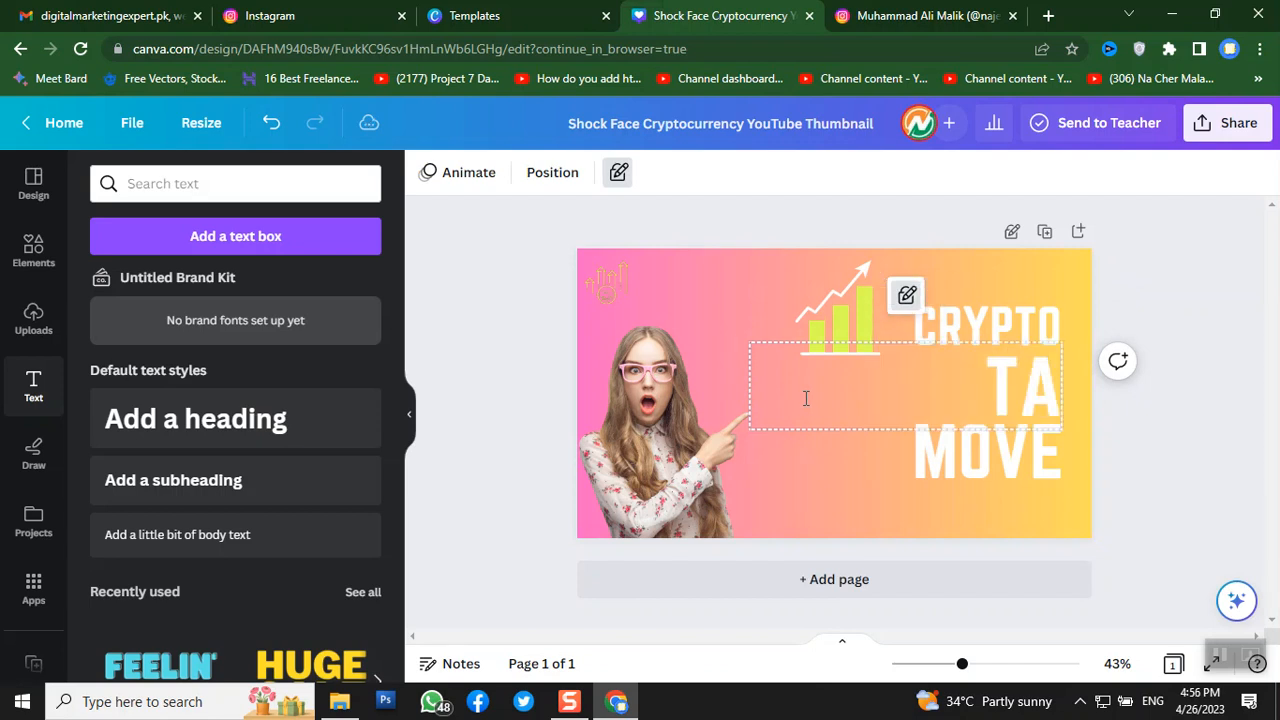
text(XSAVIE MOVS)
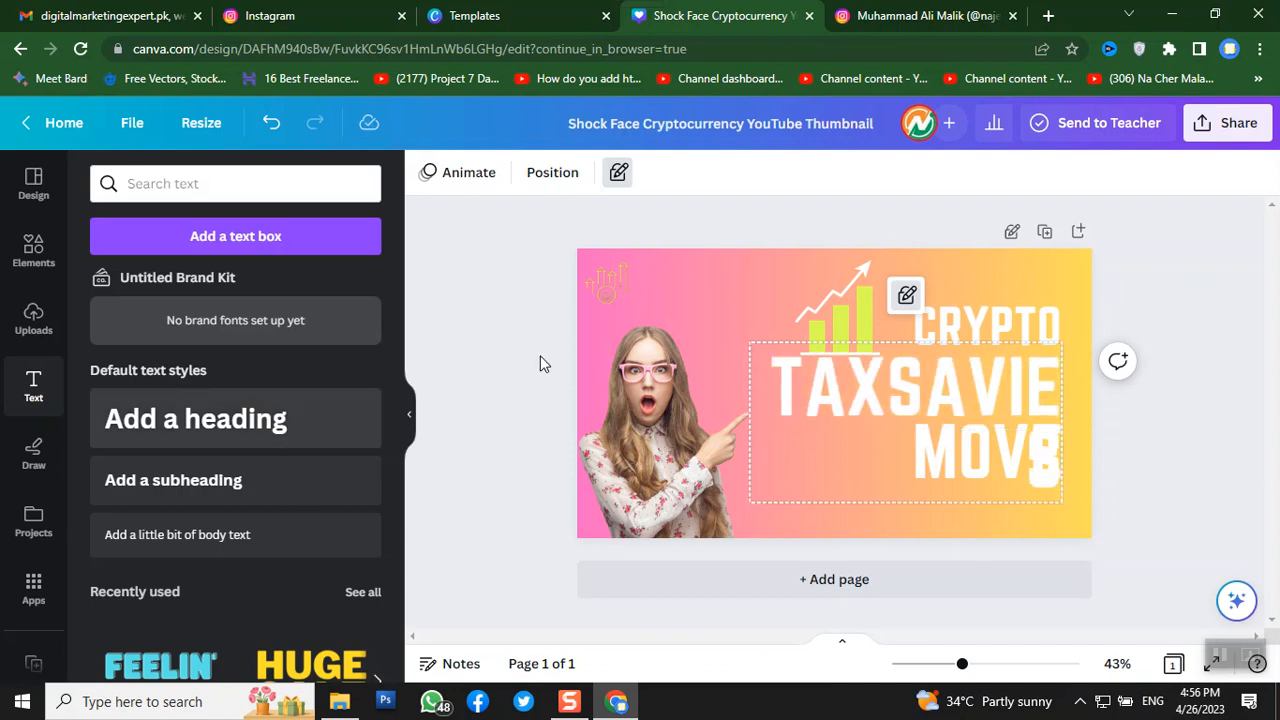
click(521, 306)
- Undo the rewording so the headline reads 'CRYPTO NEXT MOVE' again
click(798, 367)
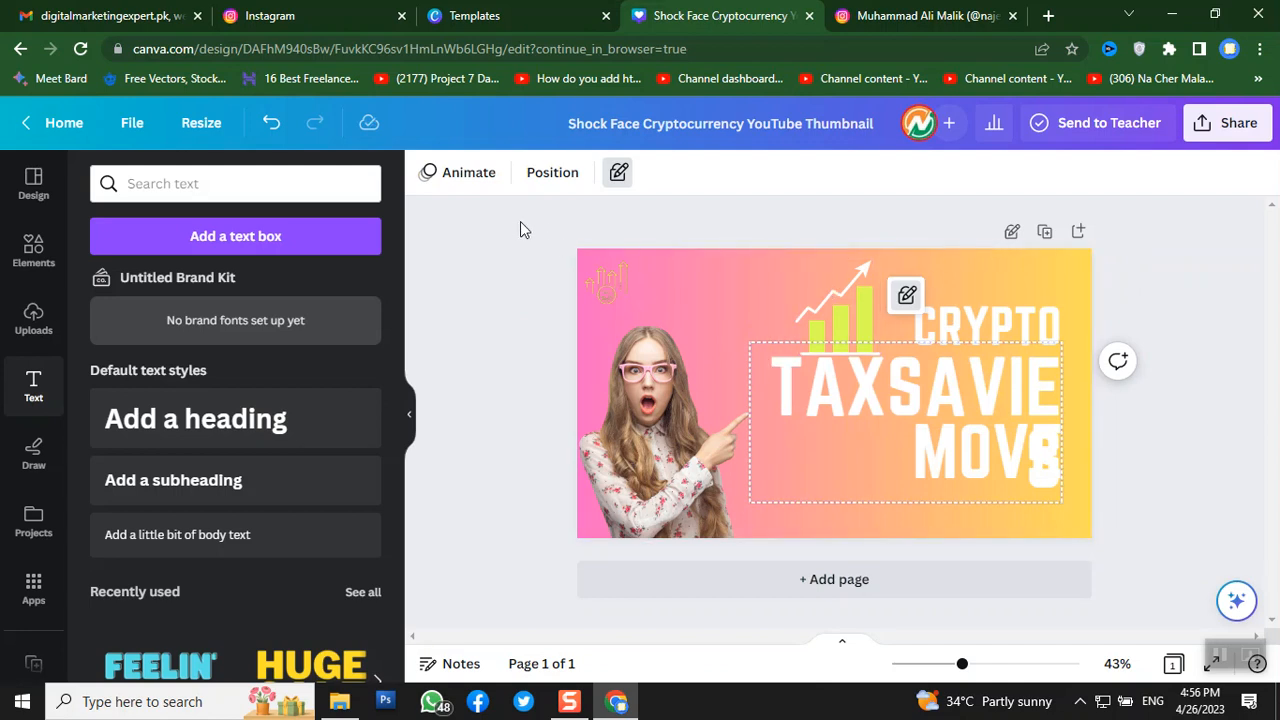
key(ctrl+z)
key(ctrl+z)
key(ctrl+z)
key(ctrl+z)
key(ctrl+z)
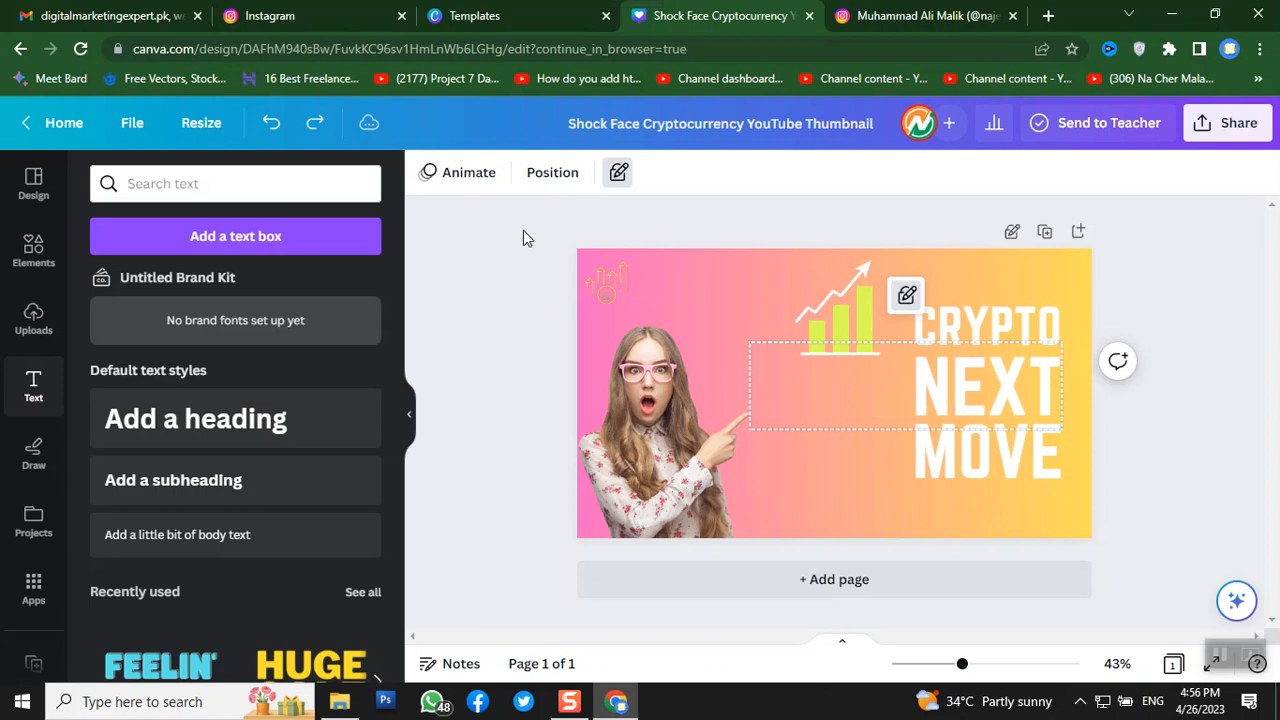
click(492, 291)
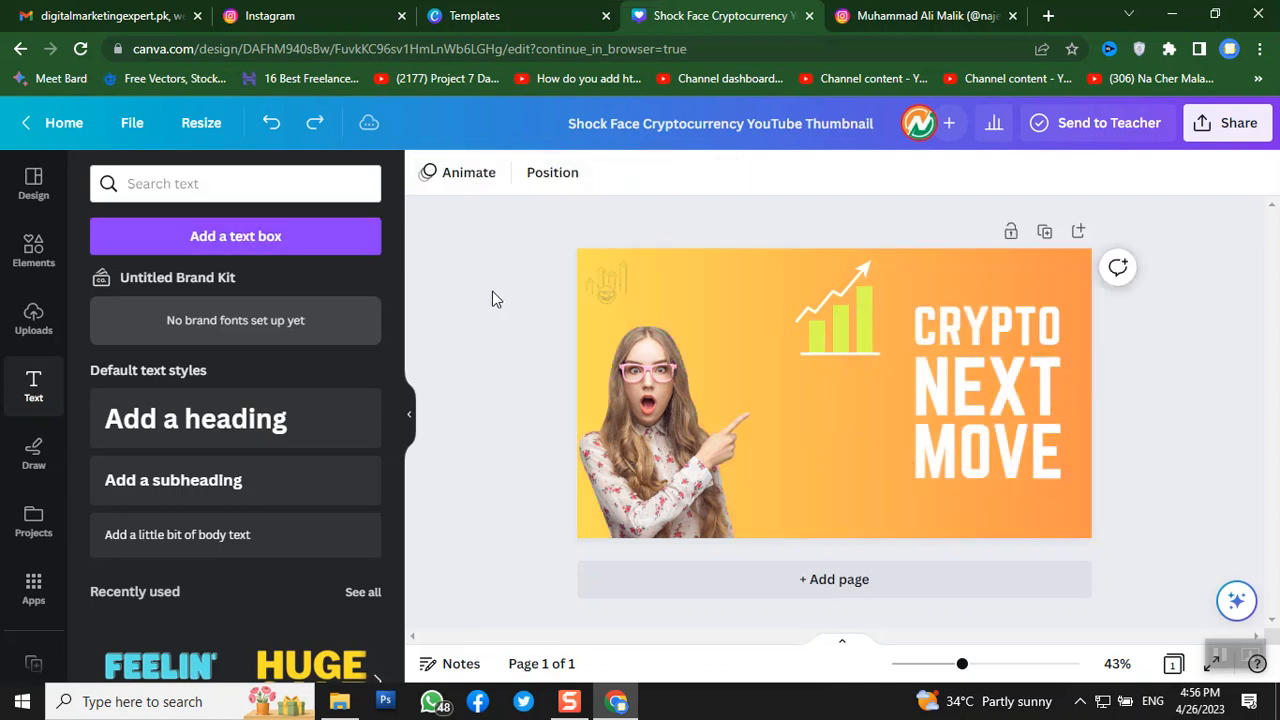
- Add a new heading reading 'TAXSAVIES' and make it bold
click(218, 418)
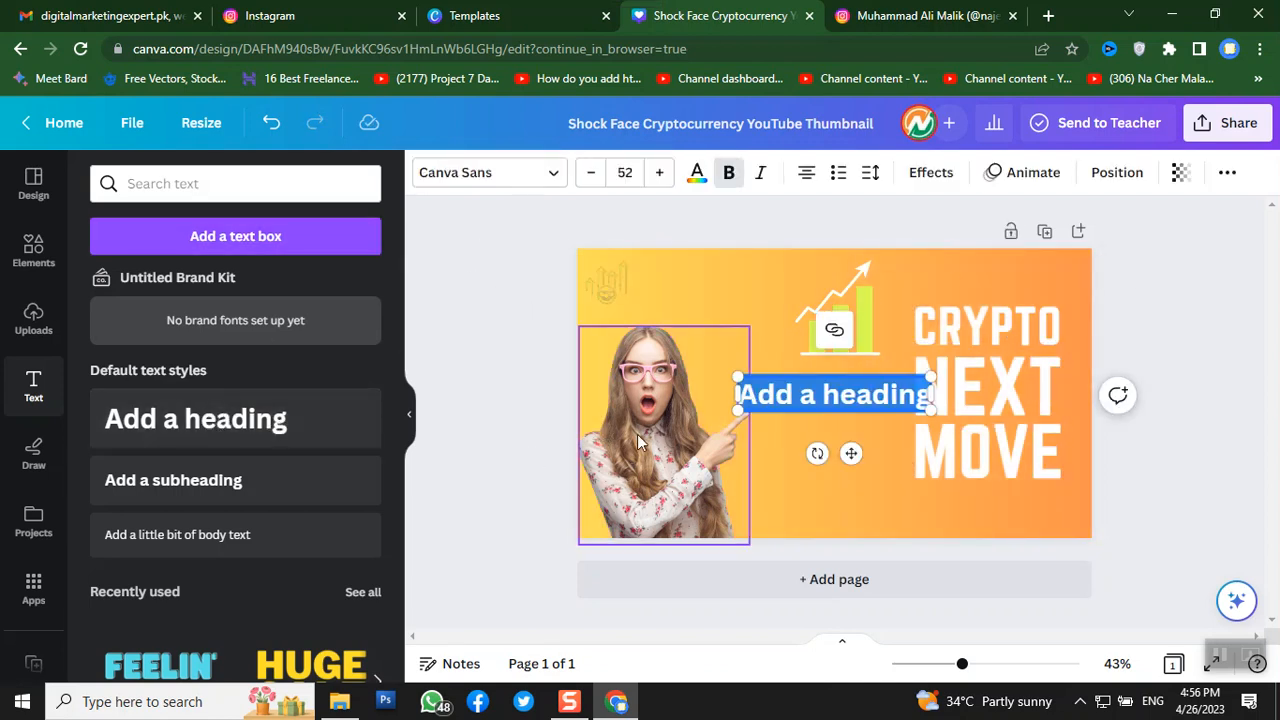
drag(780, 416, 670, 318)
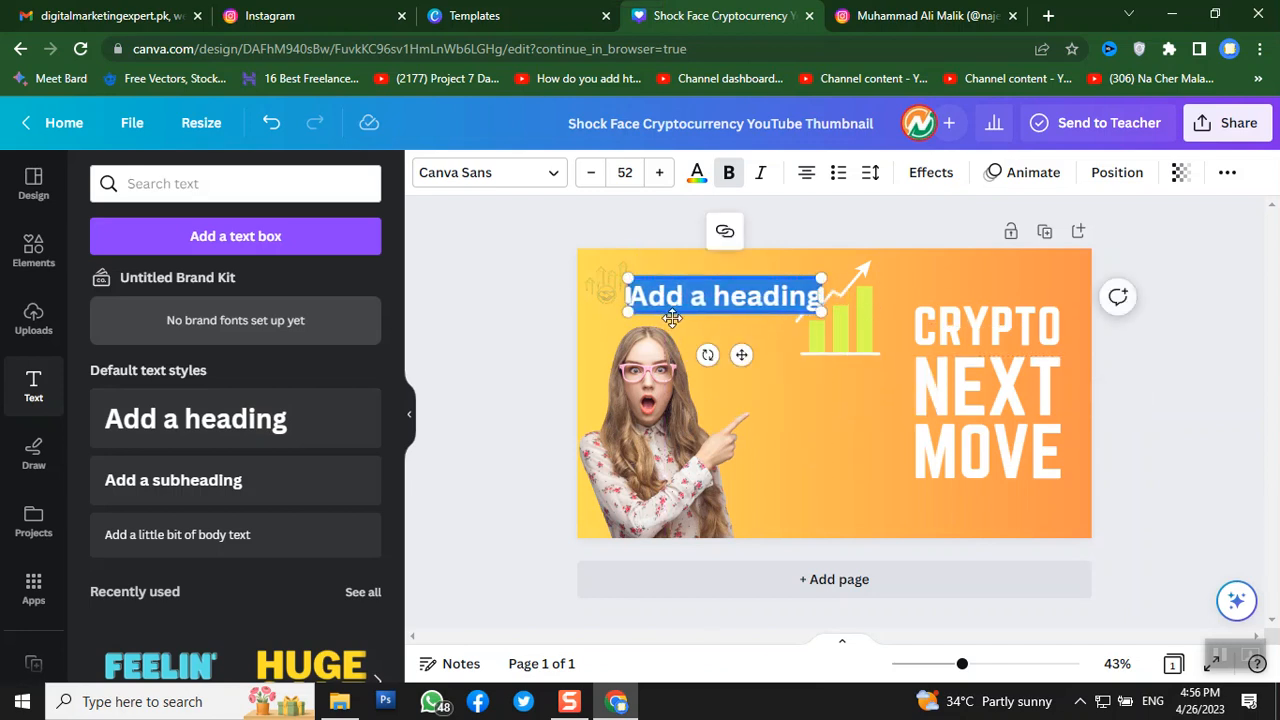
text(taxsa)
key(BackSpace)
key(BackSpace)
key(BackSpace)
key(BackSpace)
key(BackSpace)
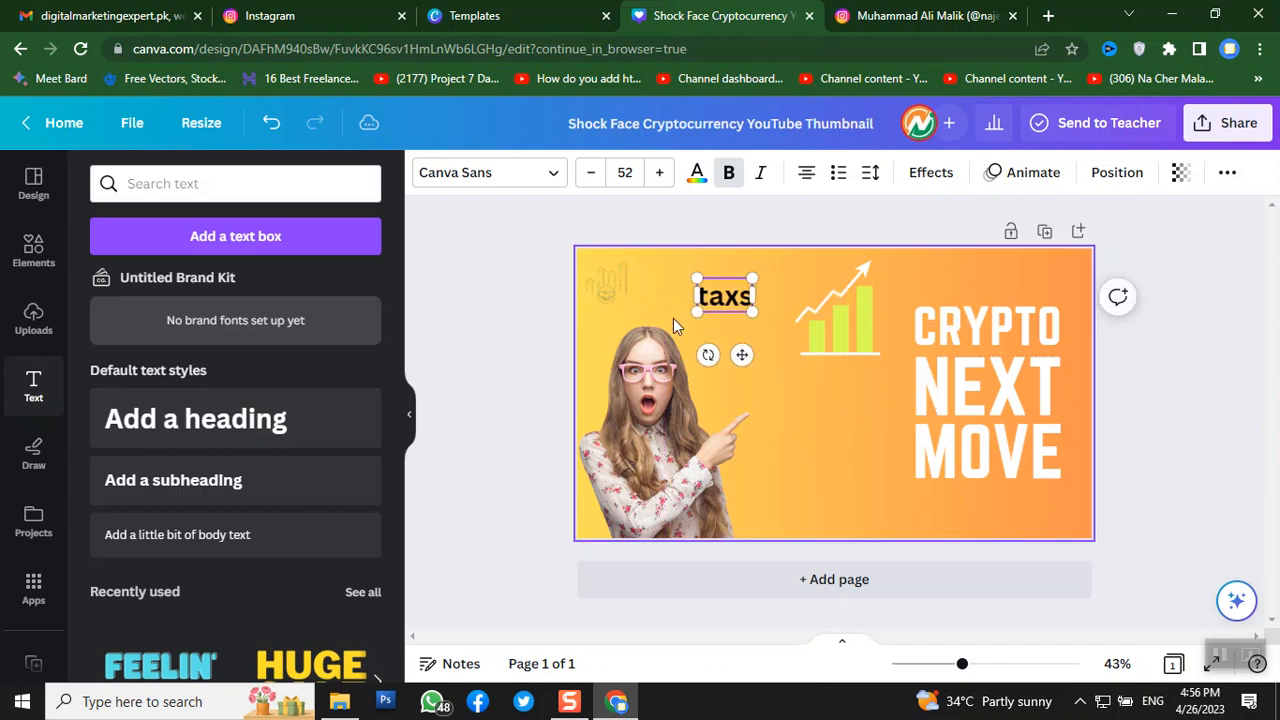
text(TAXSAVIES)
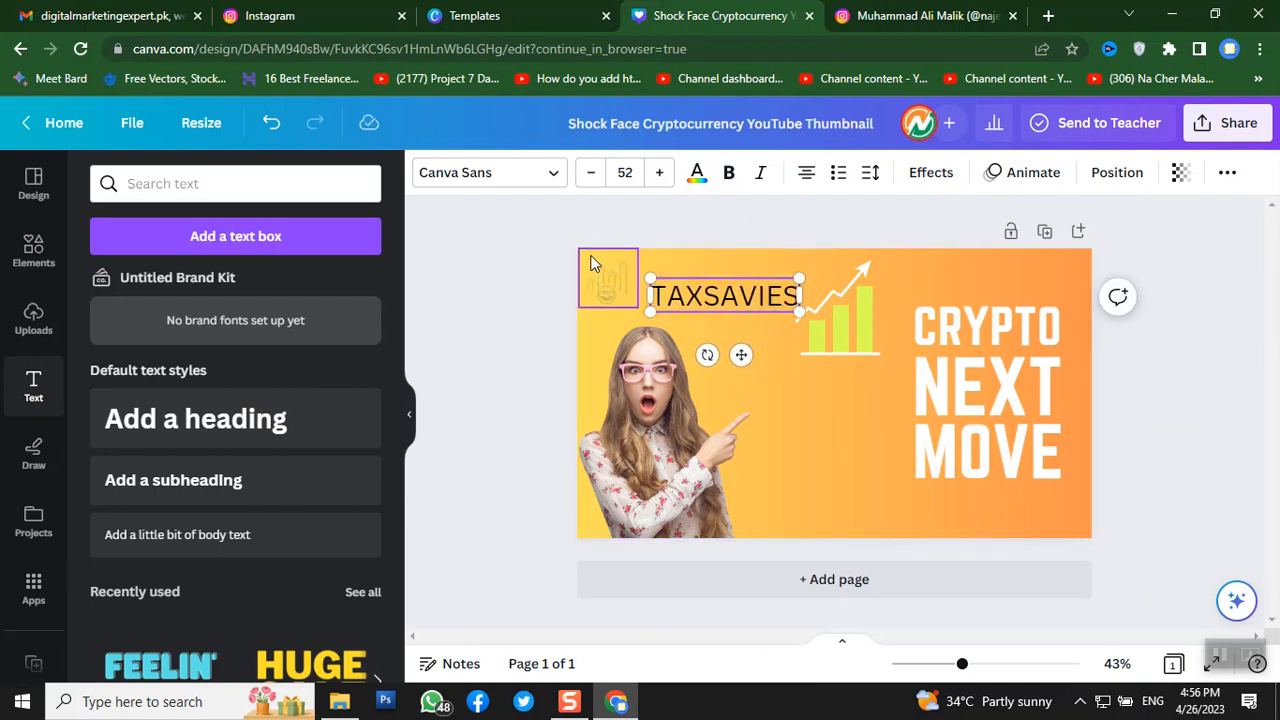
double_click(701, 297)
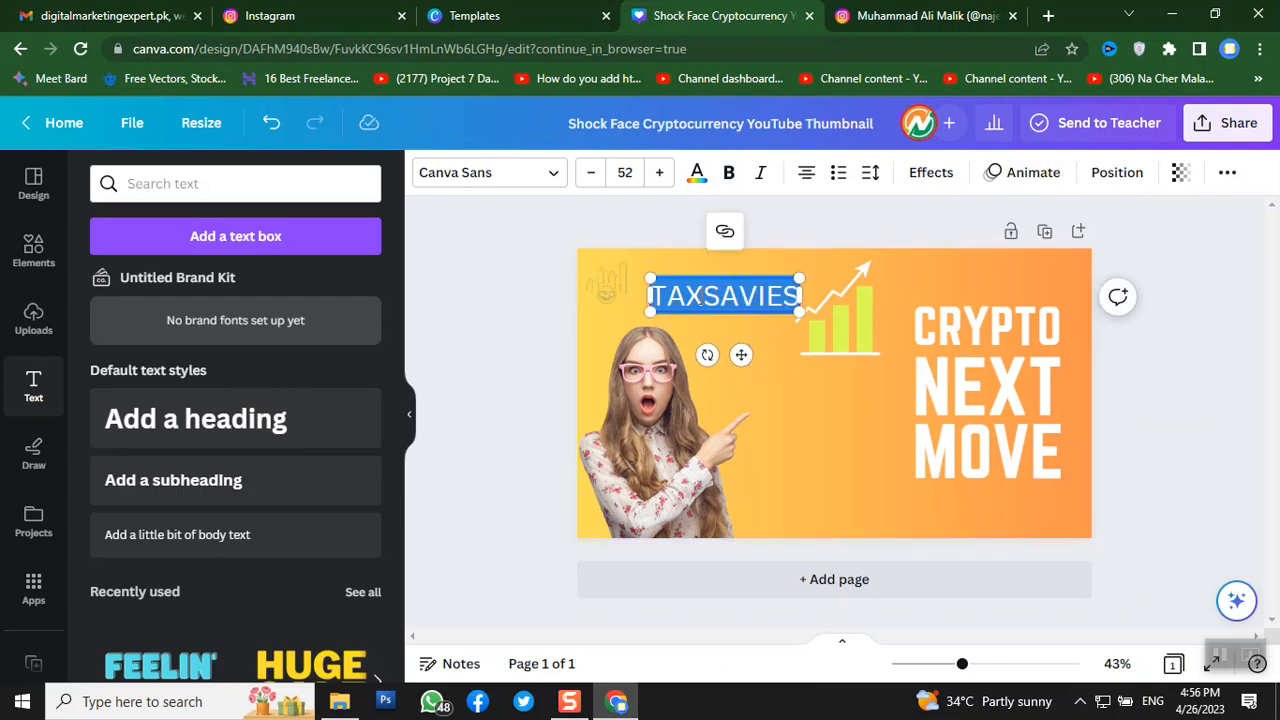
click(729, 172)
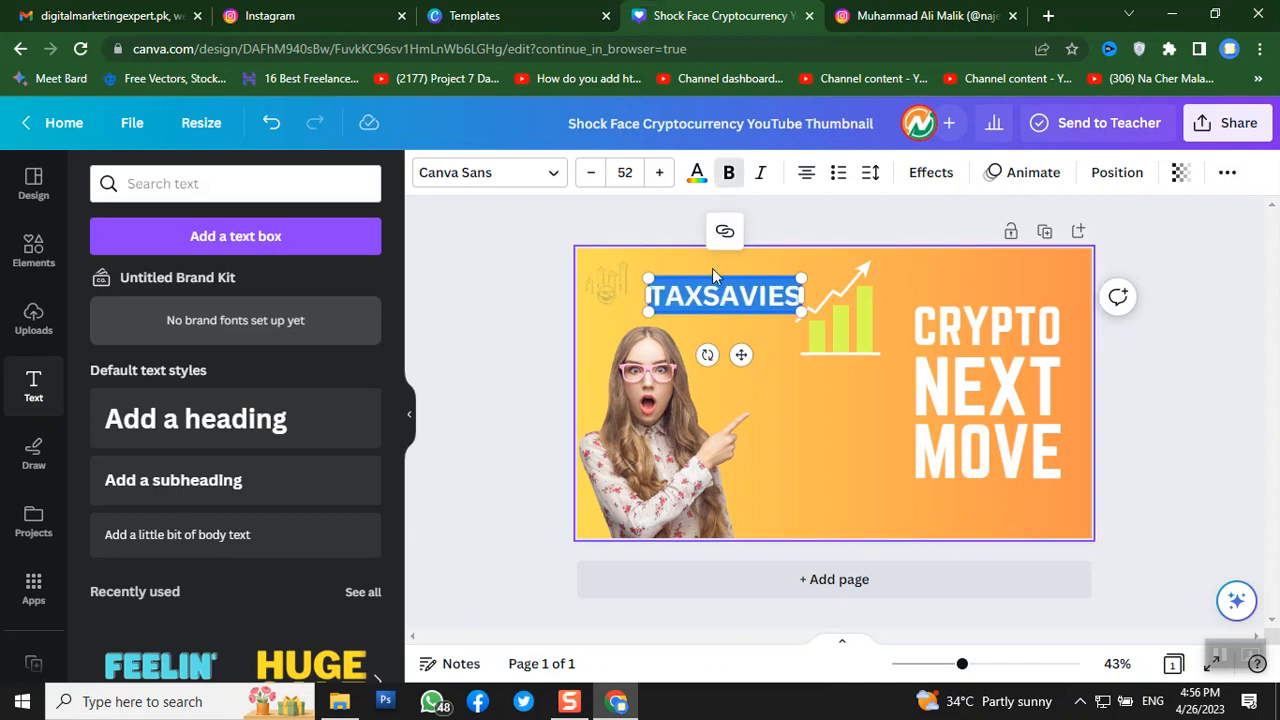
- Set TAXSAVIES to letter spacing 149 and size 45, and move it to the top-left beside the logo
click(873, 178)
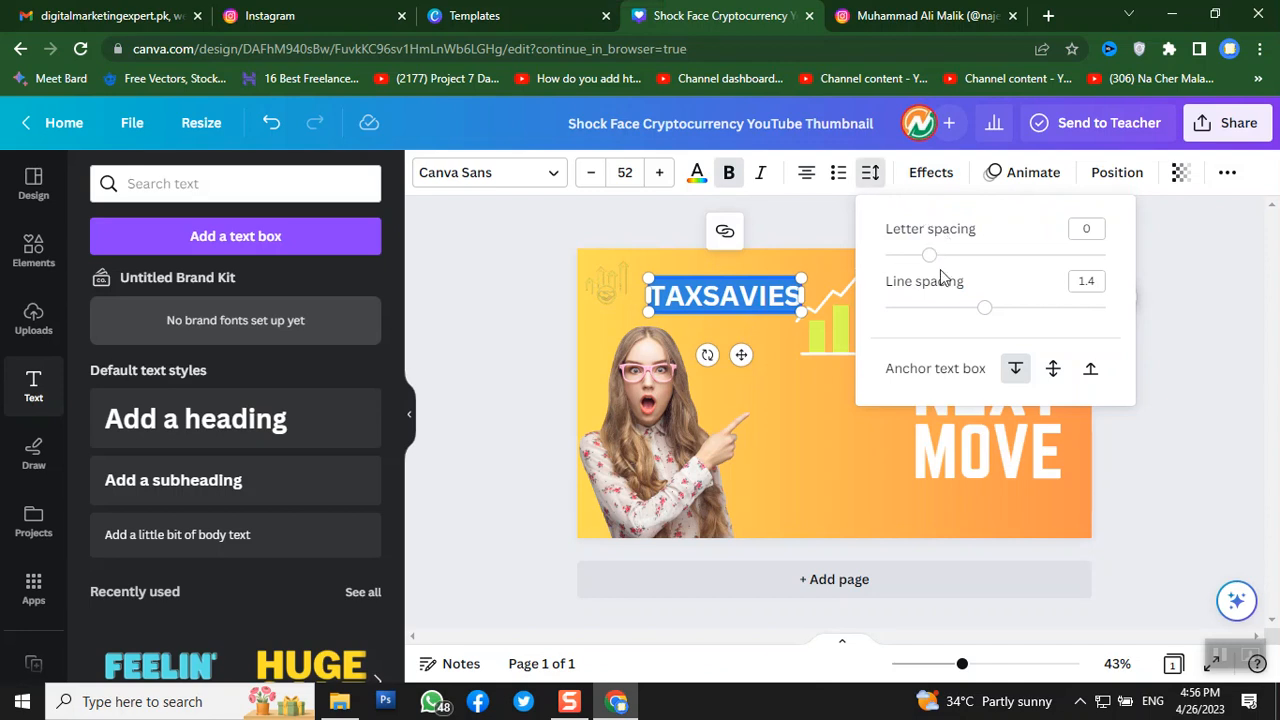
drag(930, 256, 965, 268)
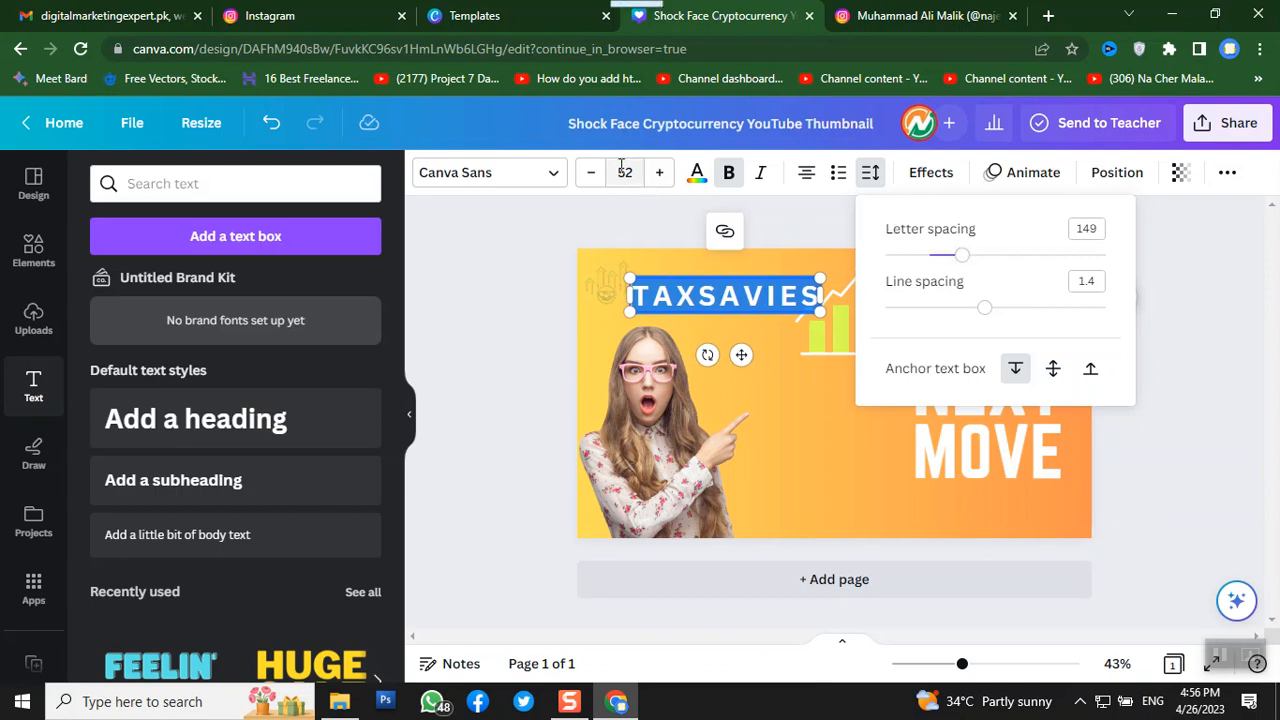
click(591, 173)
click(591, 173)
click(591, 173)
click(591, 173)
click(591, 173)
click(591, 173)
click(591, 173)
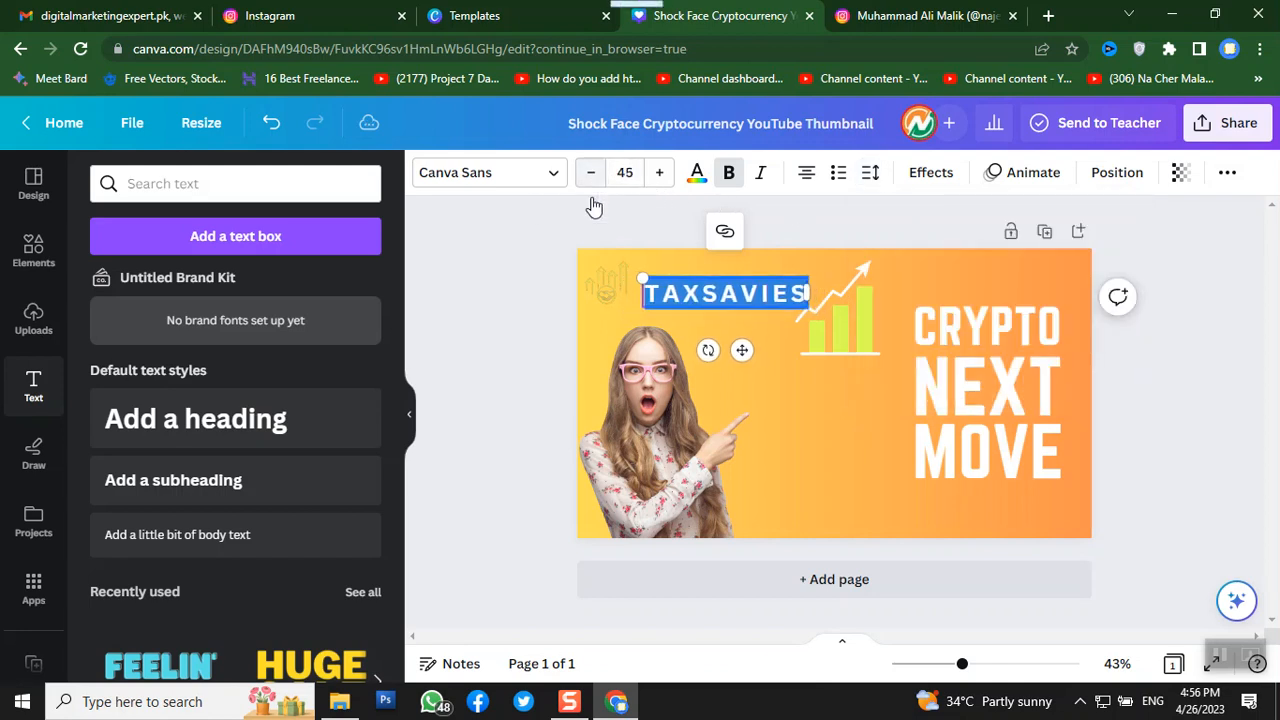
click(493, 376)
drag(703, 295, 697, 285)
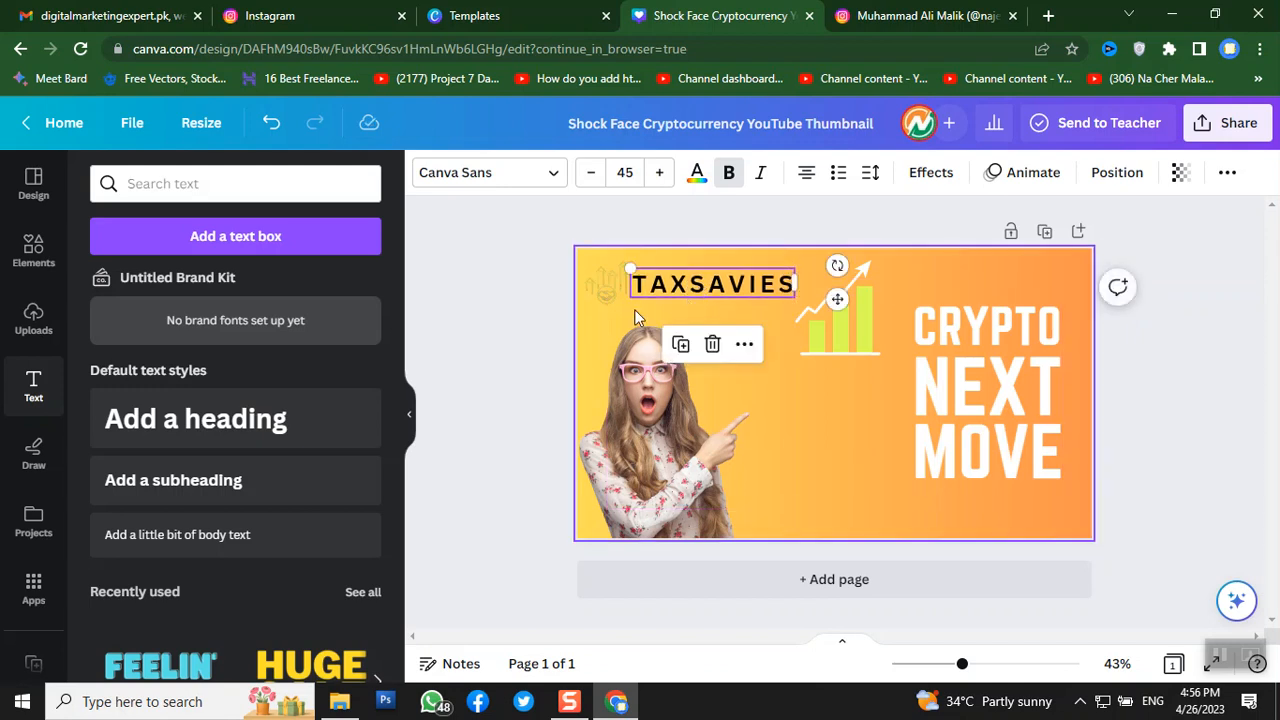
click(548, 330)
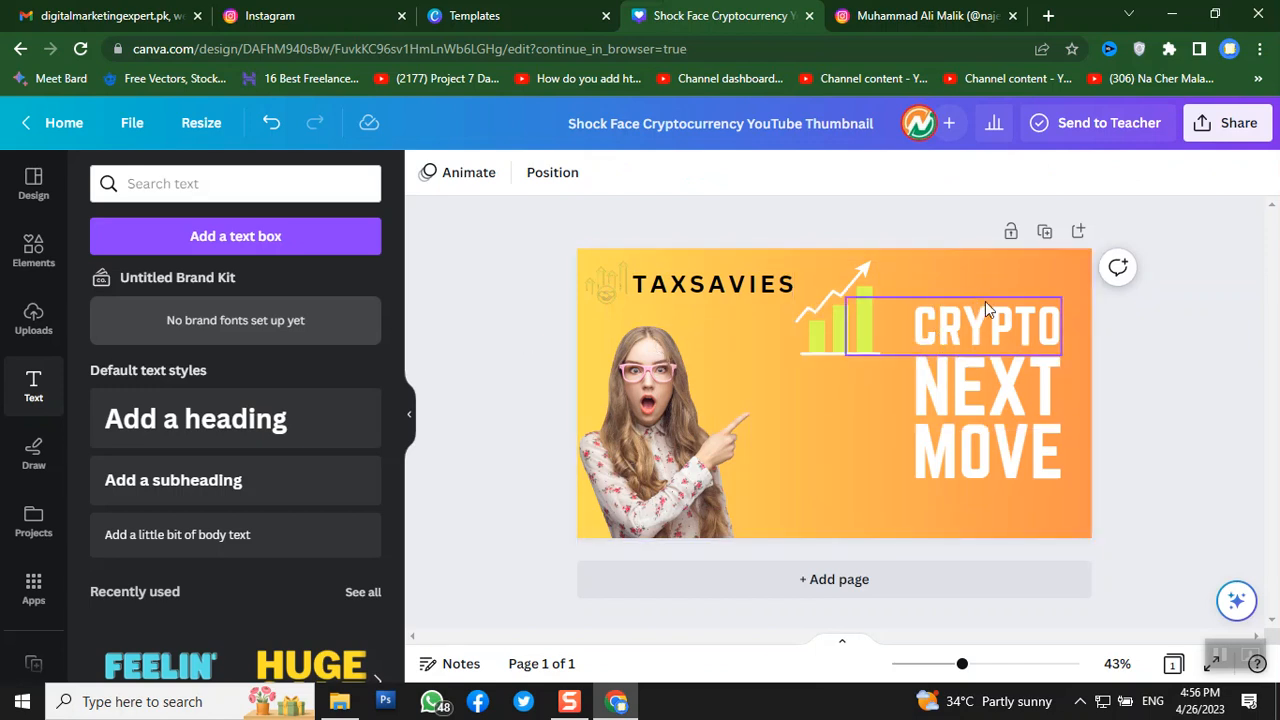
- Change the headline word CRYPTO to 'HOW TO' and NEXT to 'CREATE ATTRACTIVE'
click(958, 332)
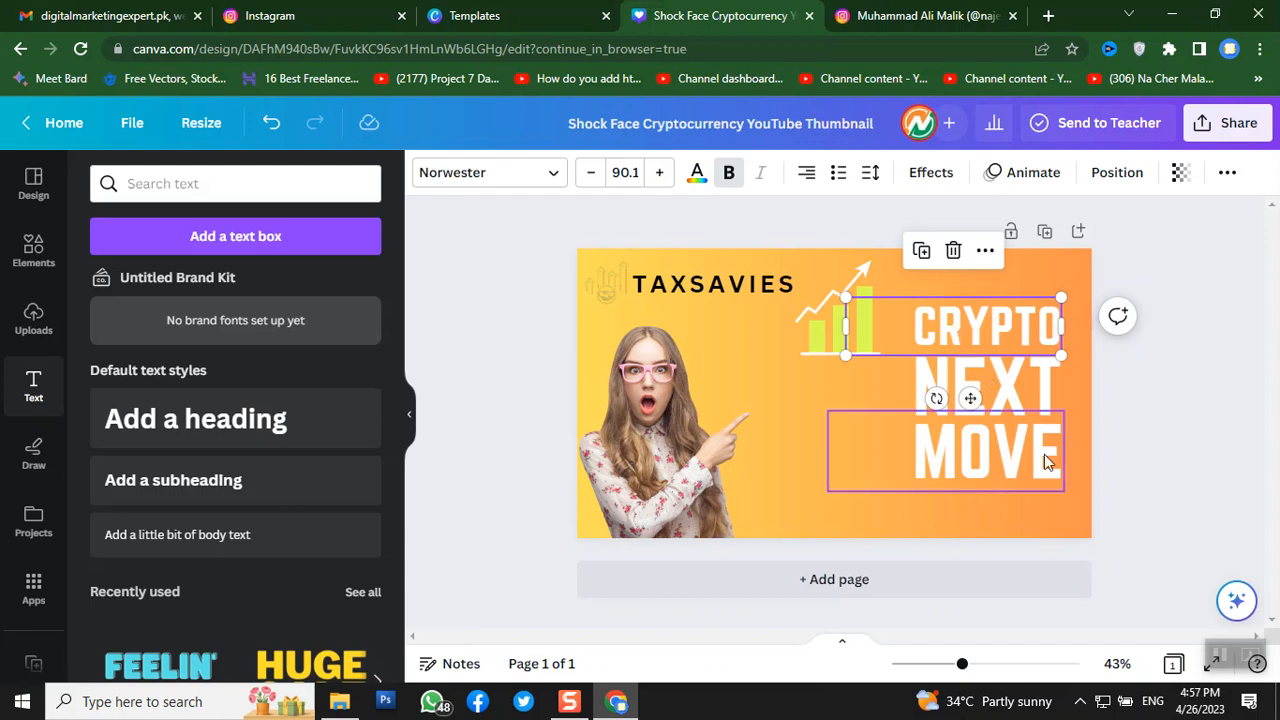
double_click(988, 335)
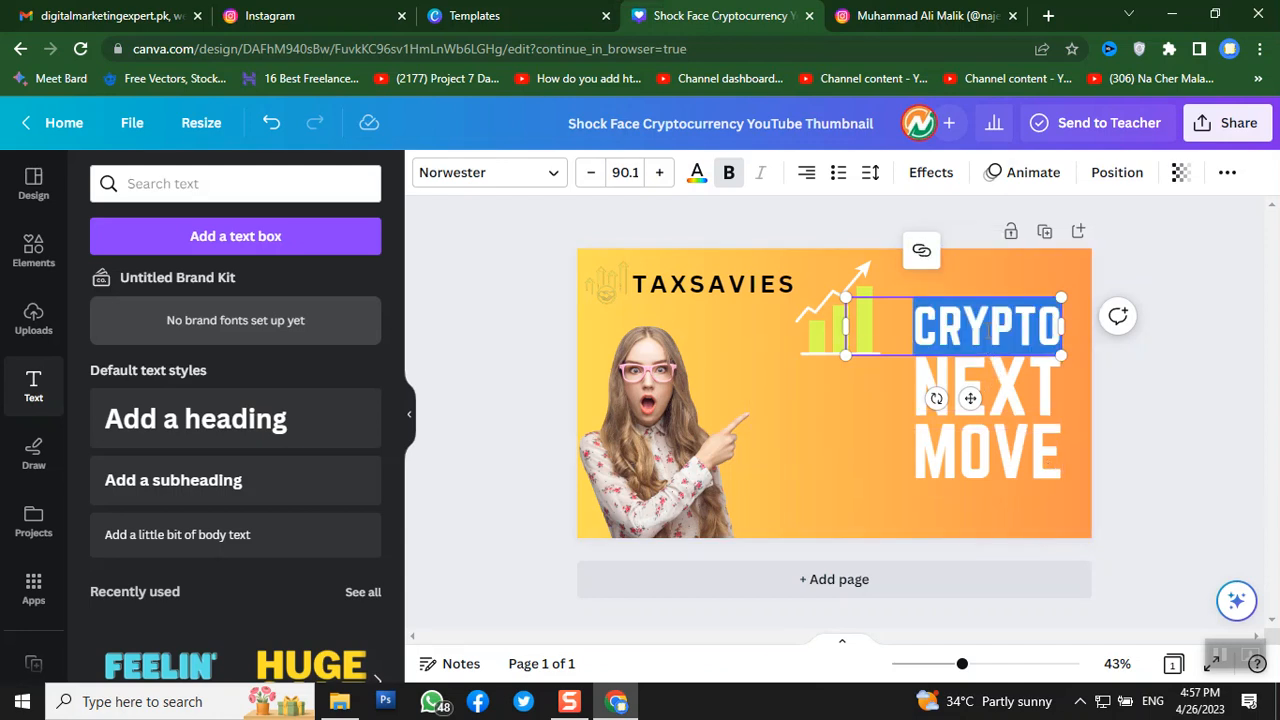
text(HOW TO)
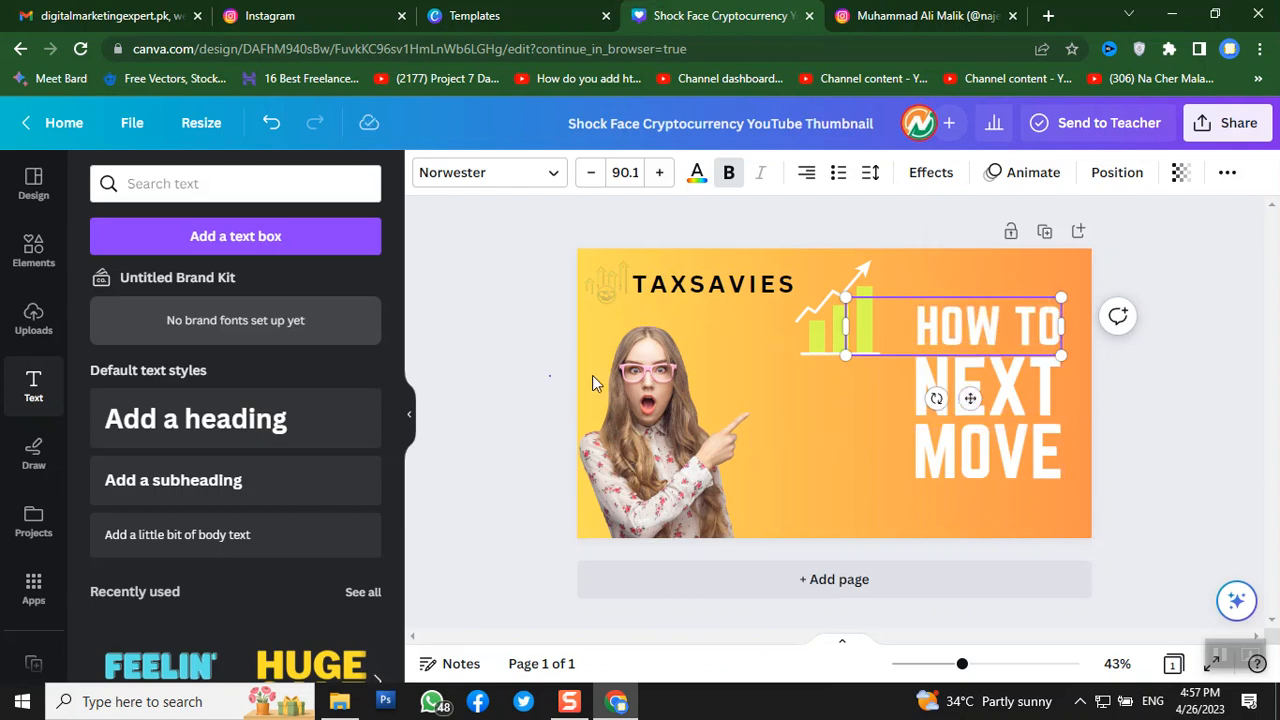
click(1031, 397)
double_click(1024, 395)
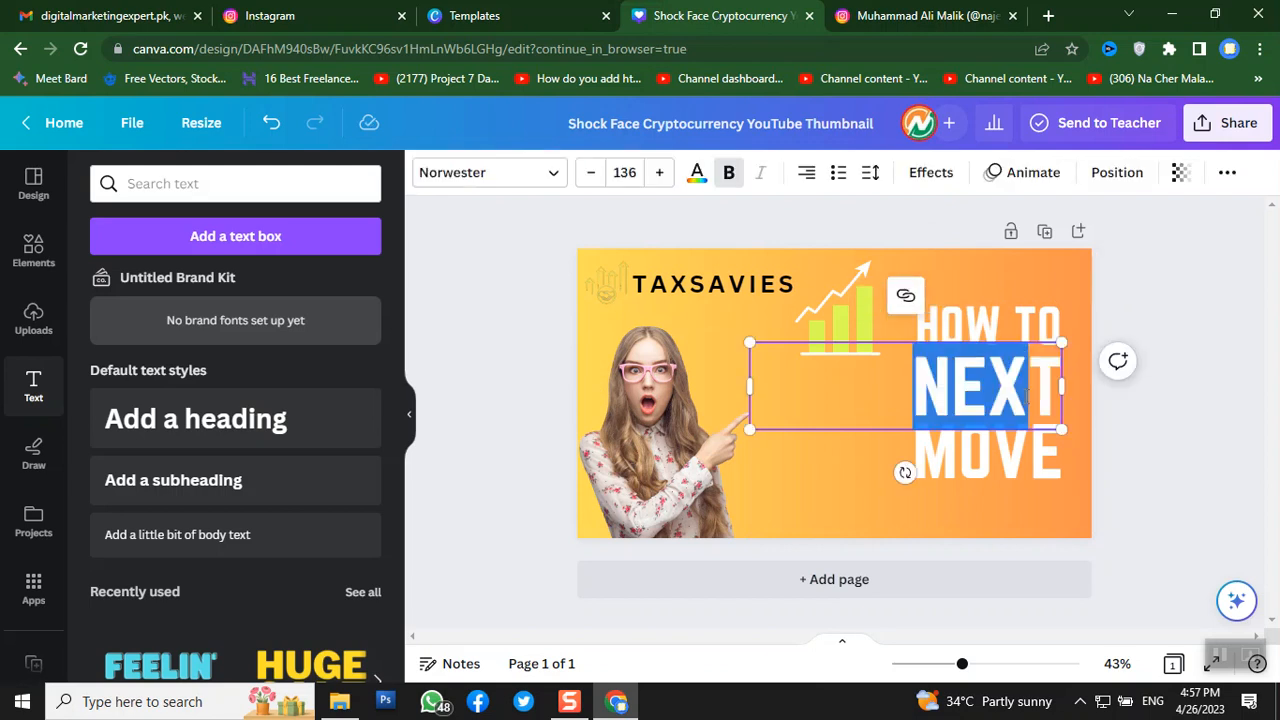
double_click(1026, 397)
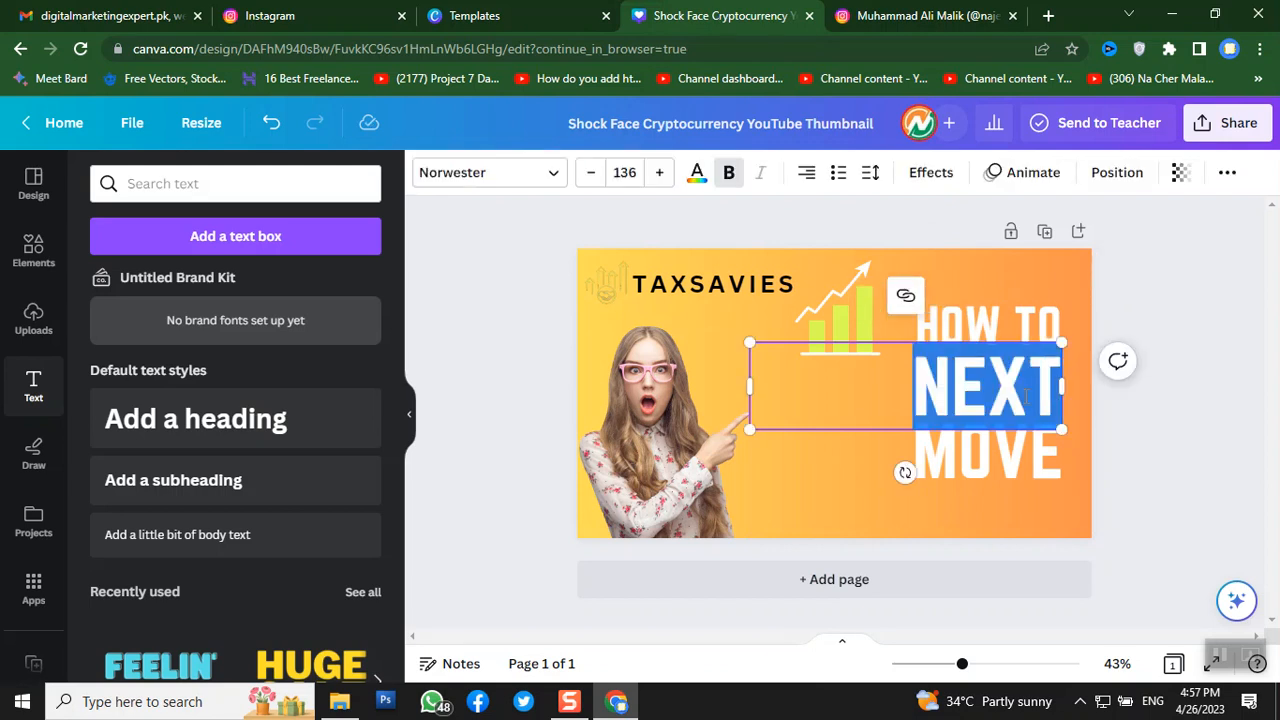
text(CREATE)
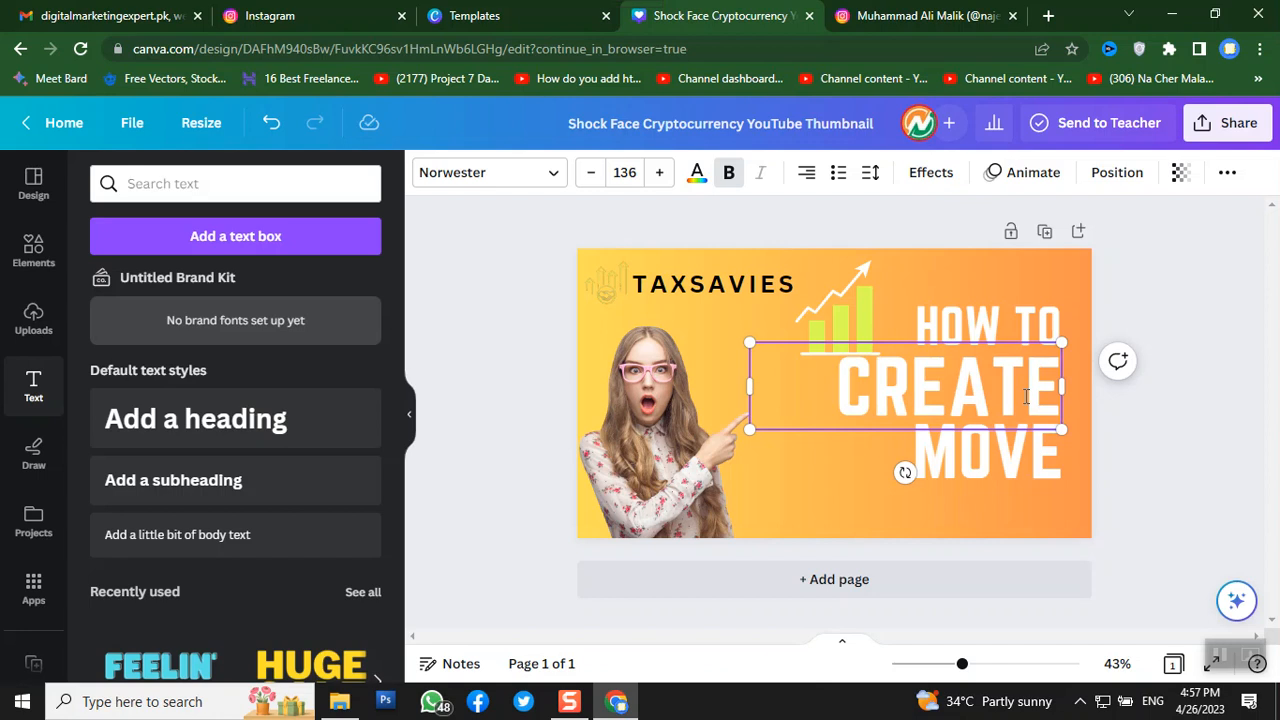
text( ATTRACTI)
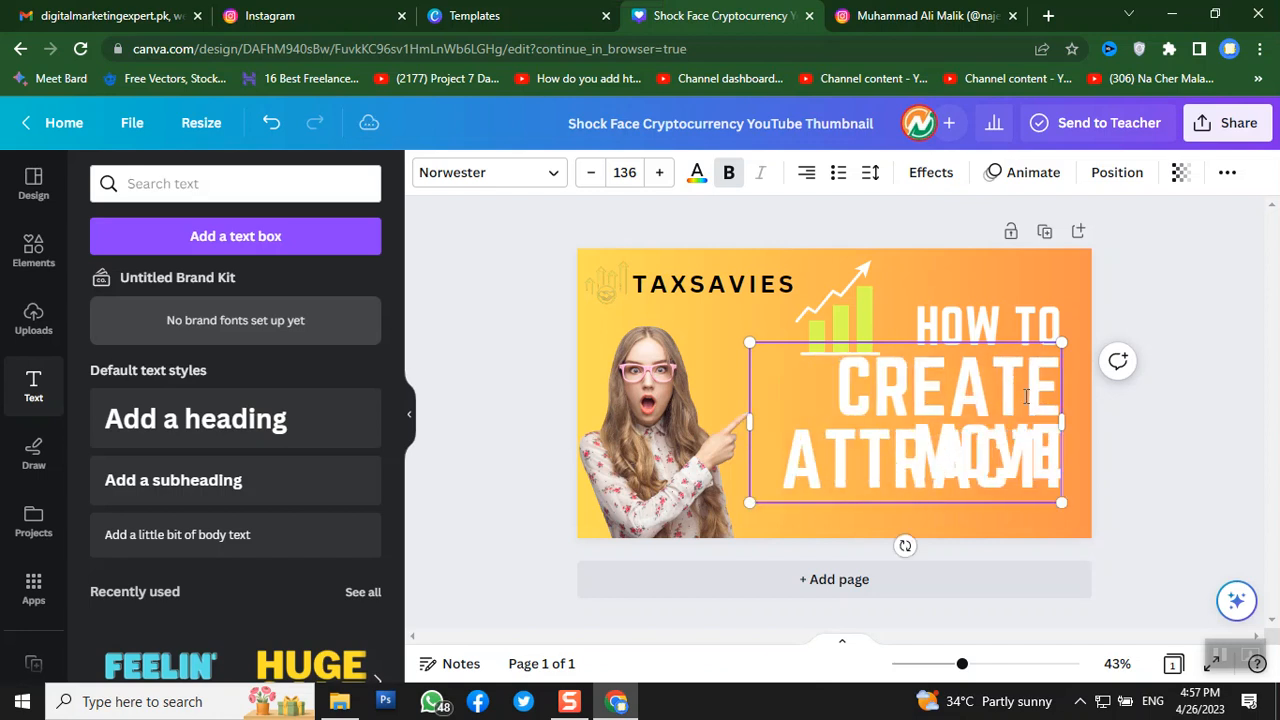
text(VE)
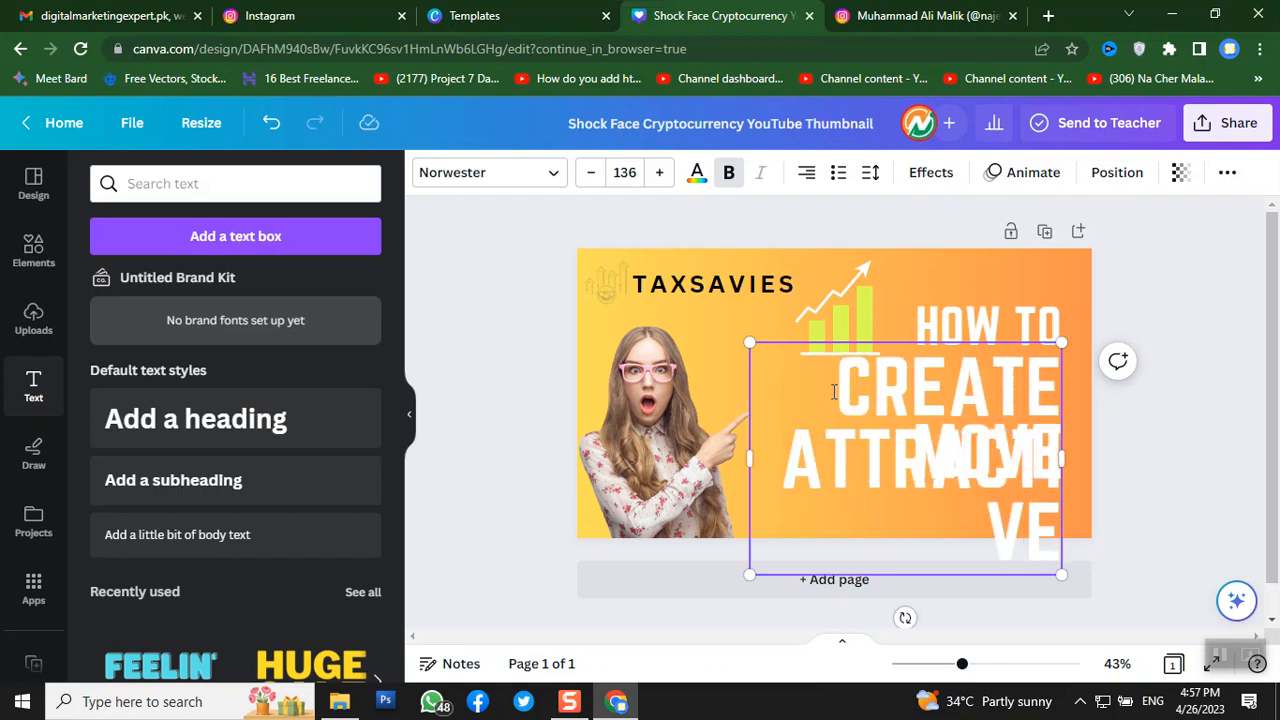
- Shrink the CREATE ATTRACTIVE text to size 112 and widen its box on both sides
key(ctrl+a)
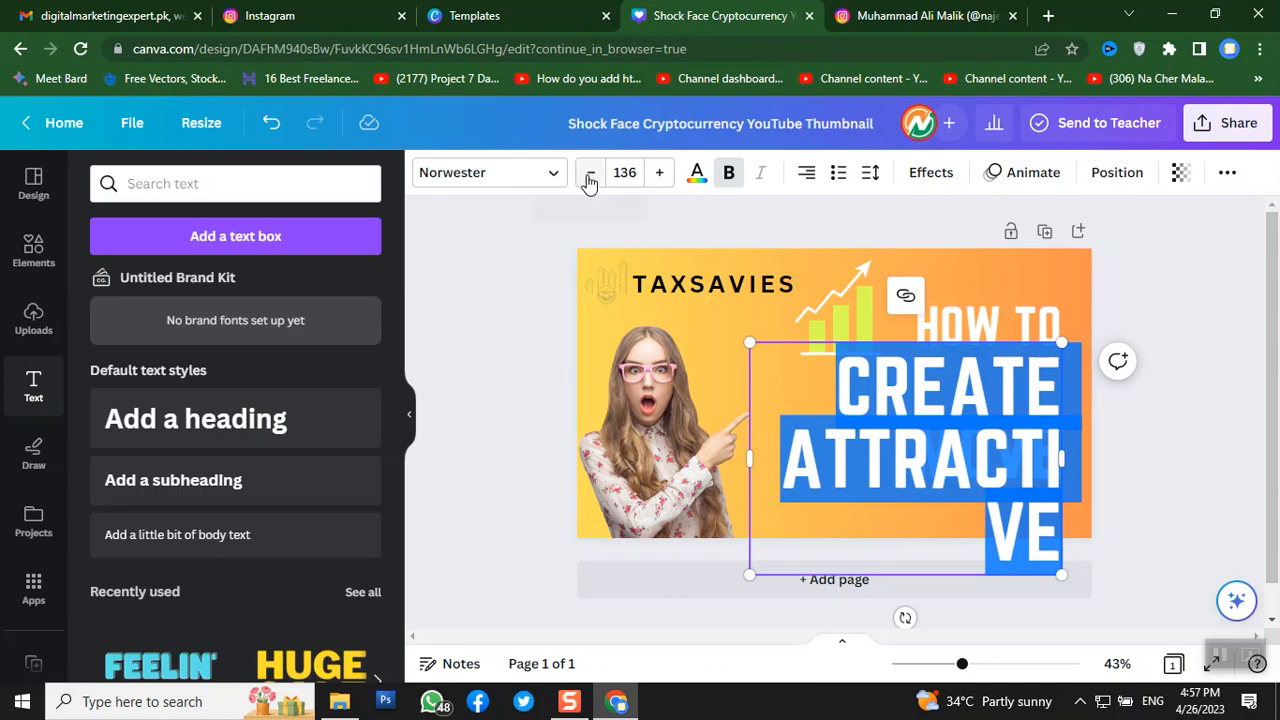
click(590, 175)
click(590, 175)
click(590, 175)
click(589, 175)
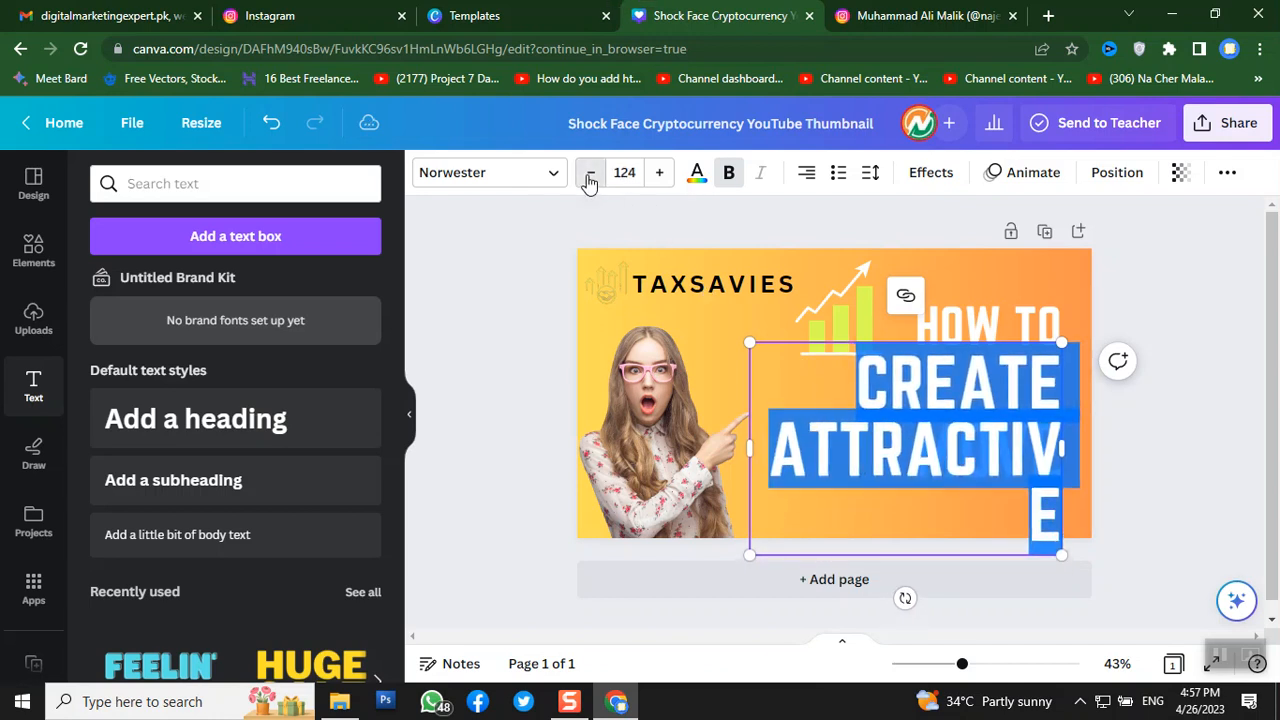
click(589, 175)
click(589, 175)
click(589, 175)
click(590, 175)
click(590, 175)
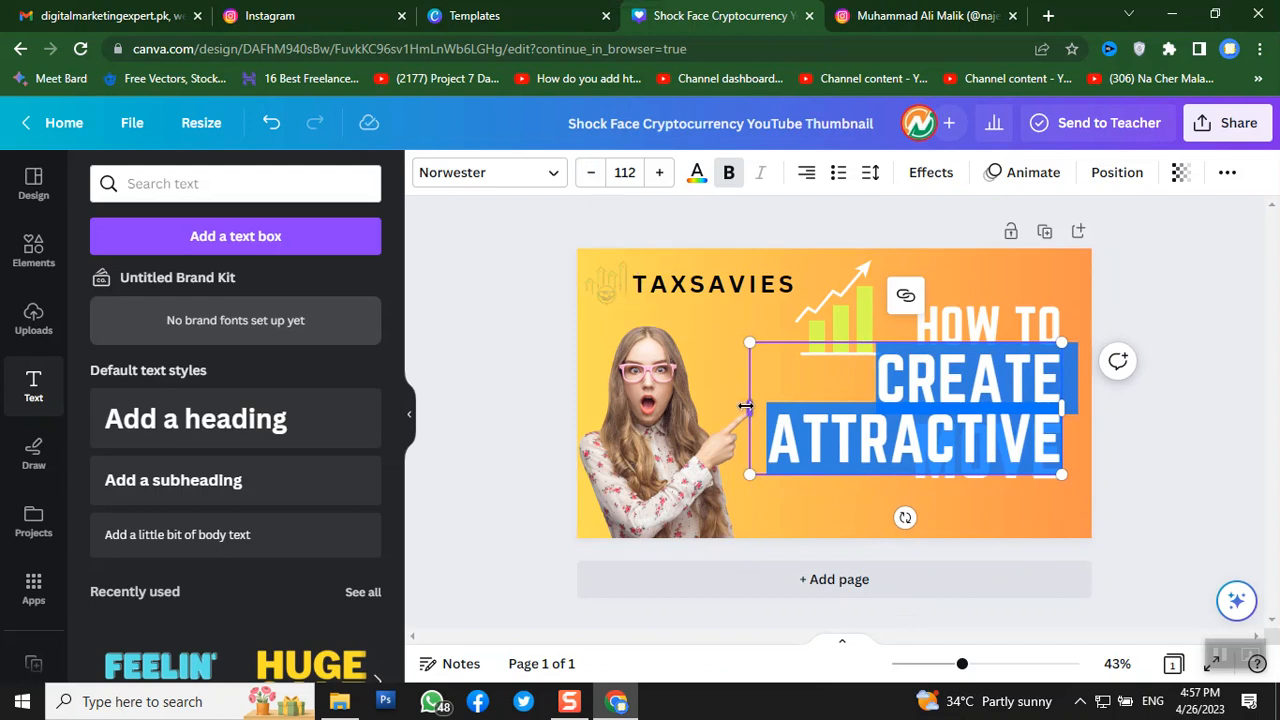
drag(745, 406, 703, 406)
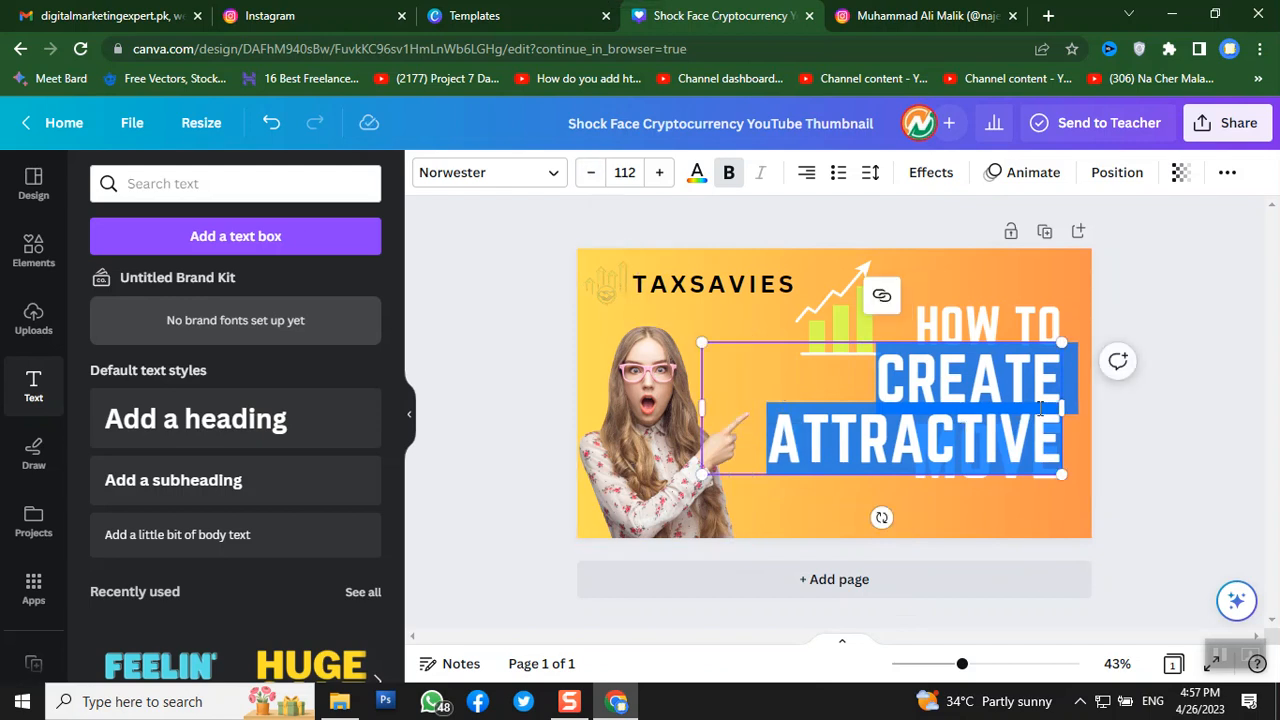
drag(1063, 408, 1090, 408)
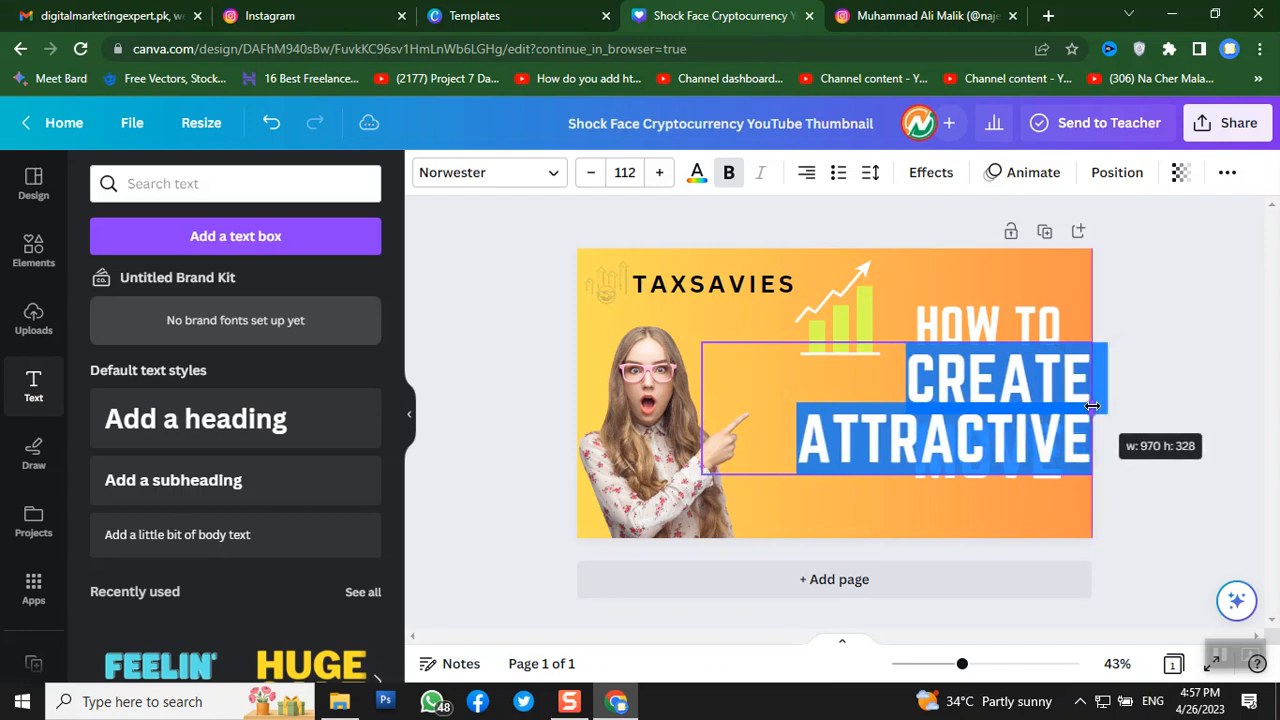
- Remove ATTRACTIVE so that line reads only CREATE, then reposition the MOVE and CREATE lines
click(962, 388)
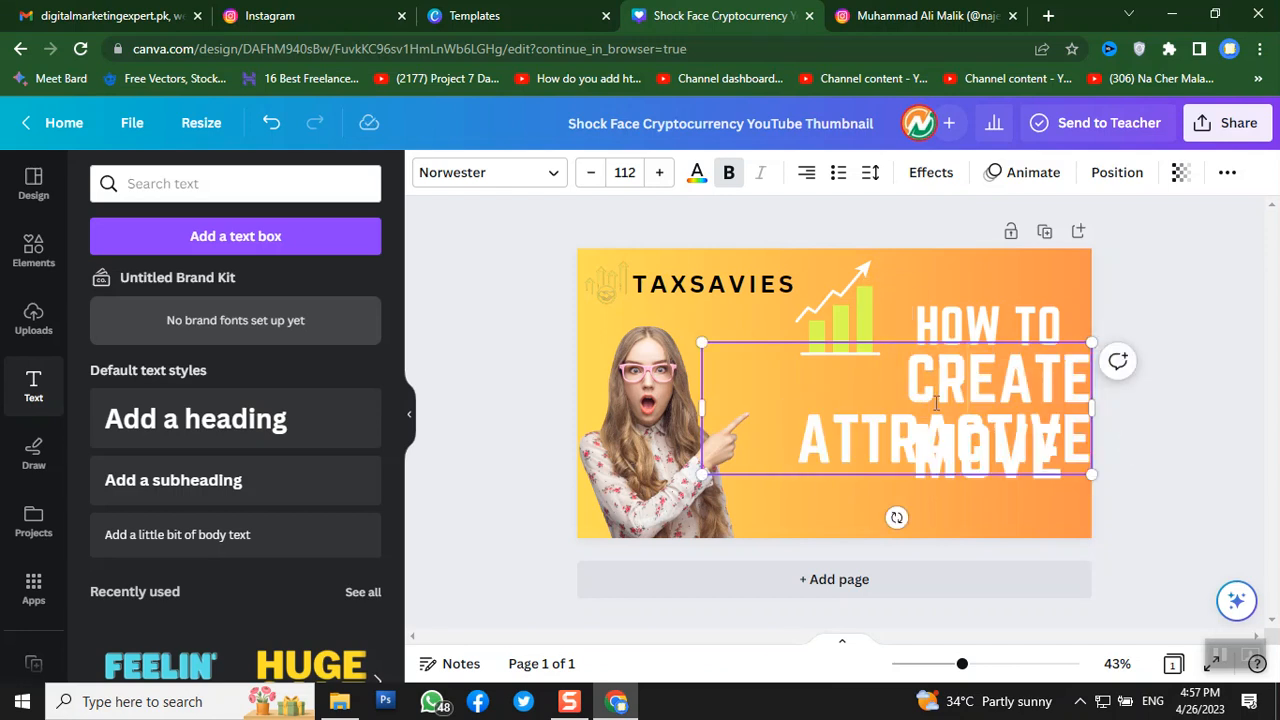
drag(795, 453, 1106, 421)
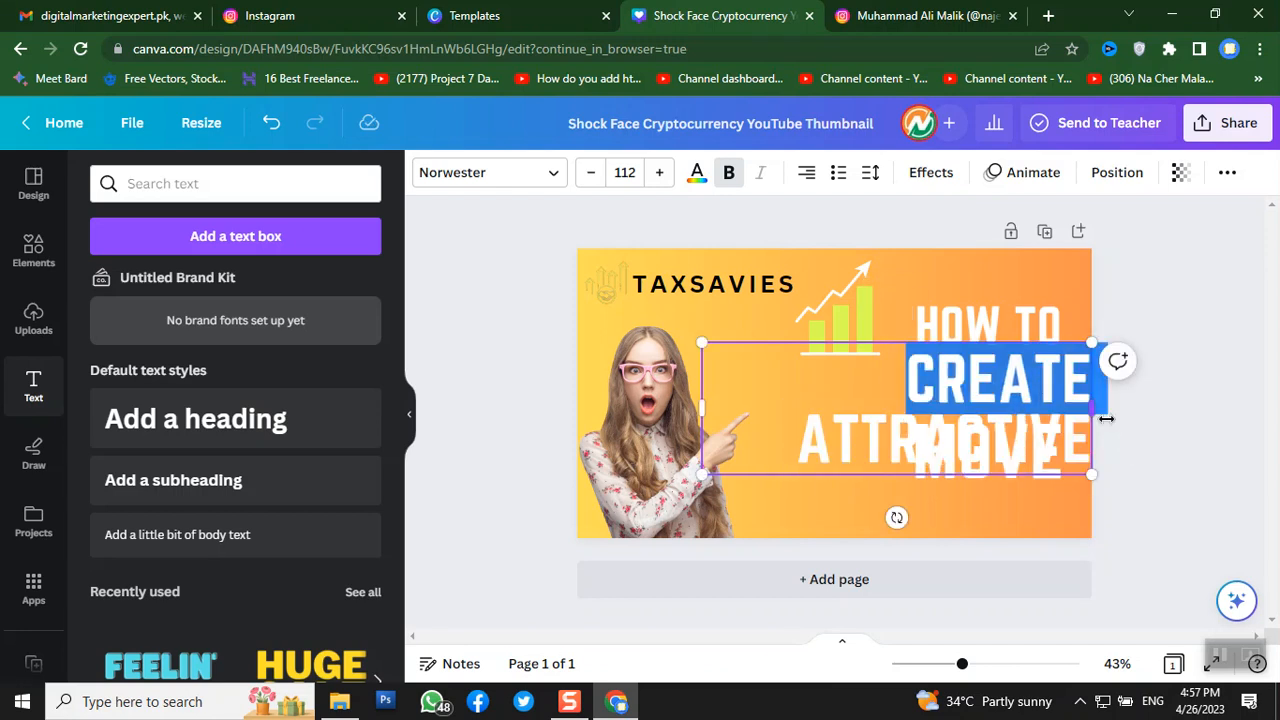
double_click(956, 429)
click(945, 448)
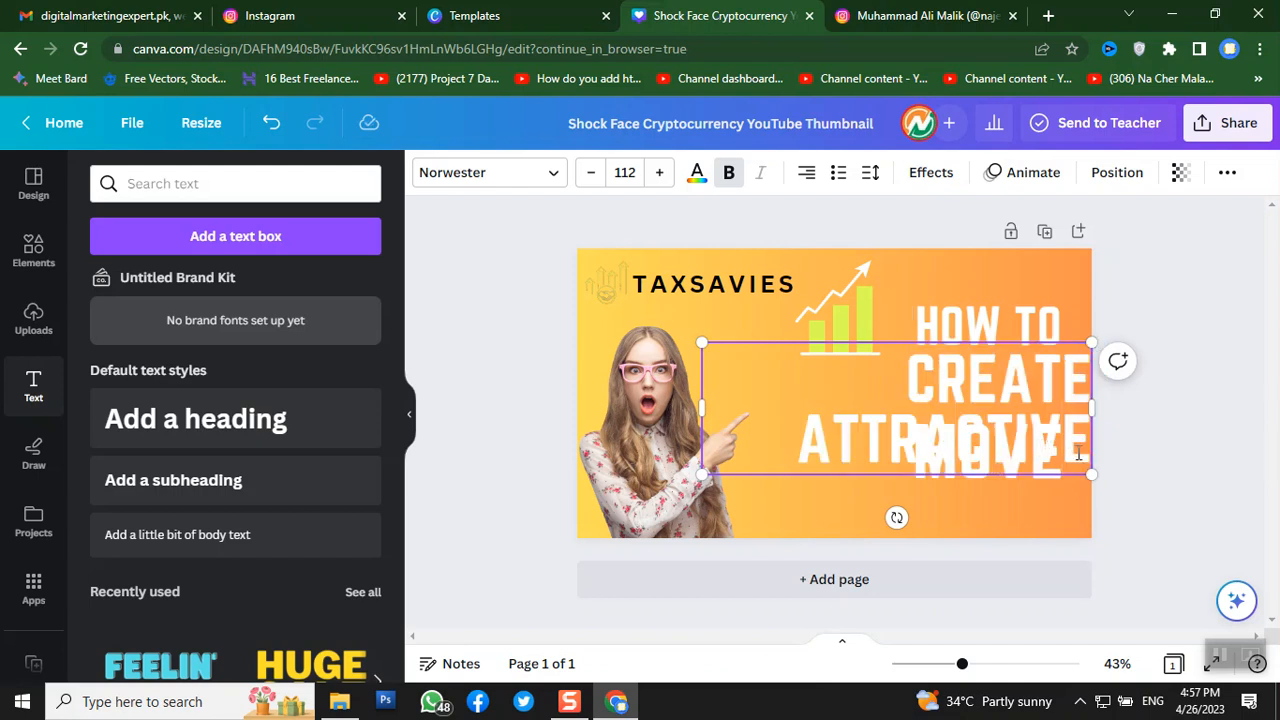
key(BackSpace)
key(BackSpace)
key(BackSpace)
key(BackSpace)
key(BackSpace)
key(BackSpace)
key(BackSpace)
key(BackSpace)
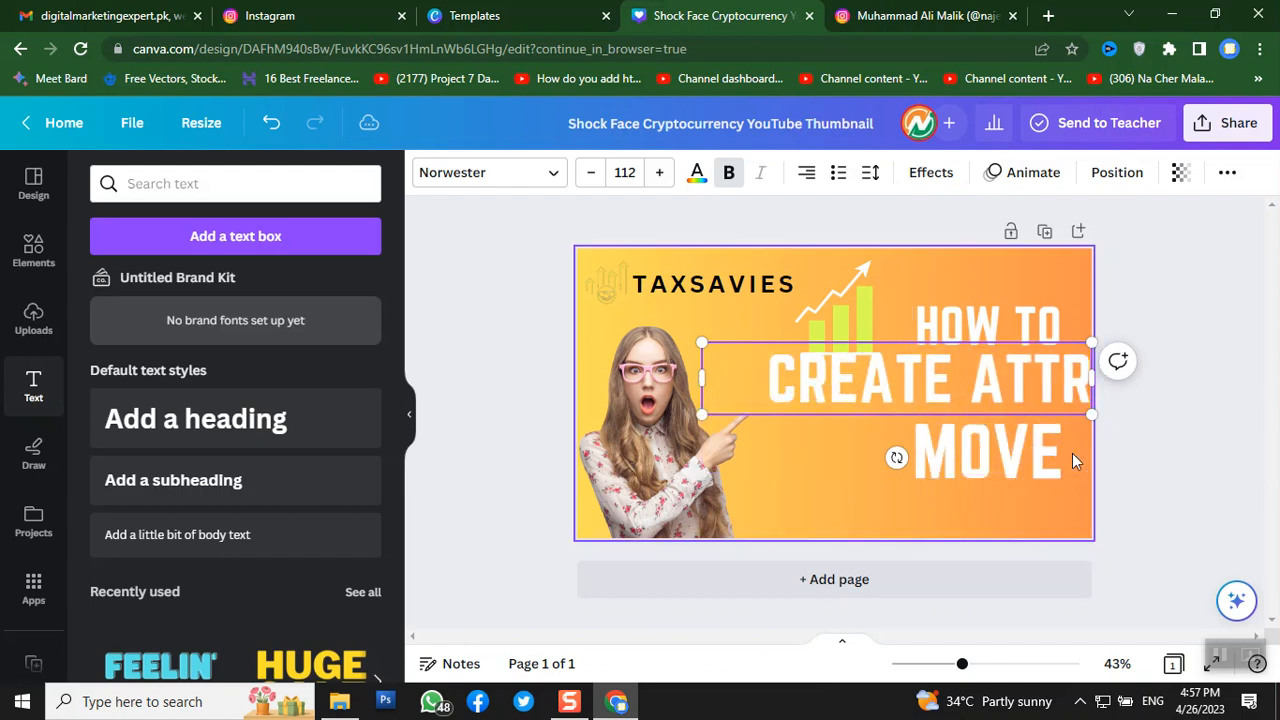
key(BackSpace)
key(BackSpace)
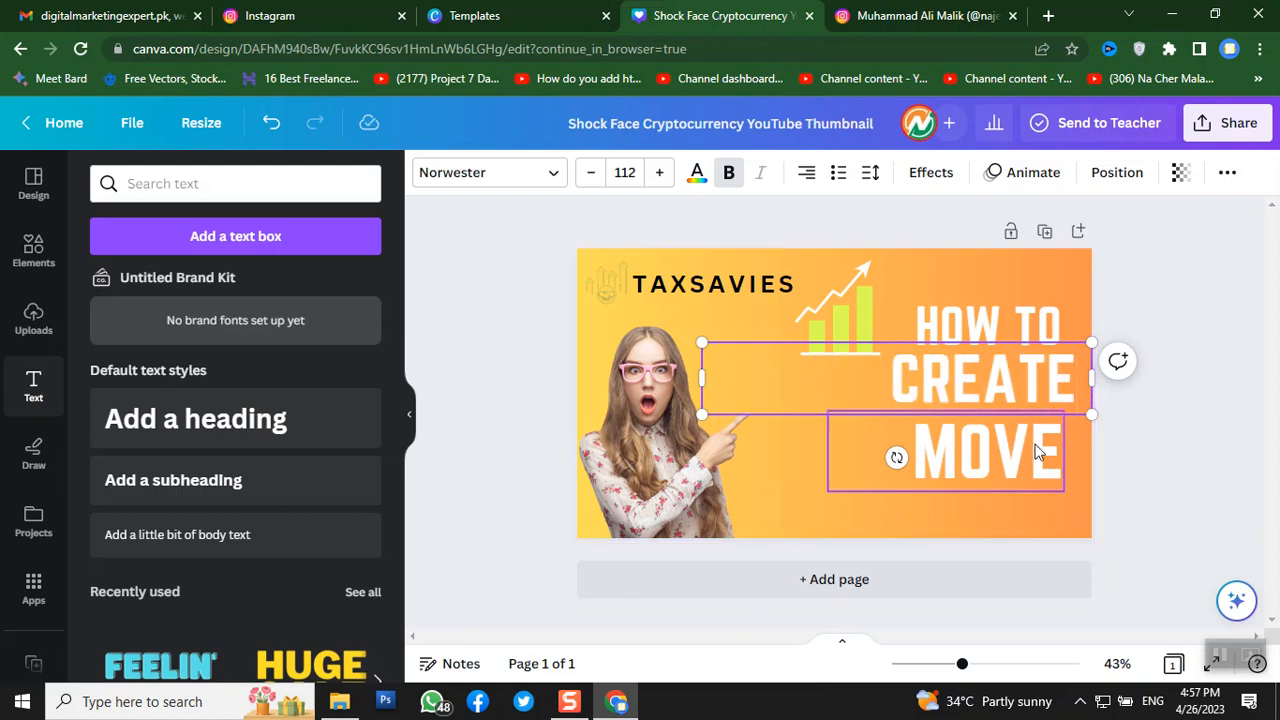
click(907, 491)
click(903, 466)
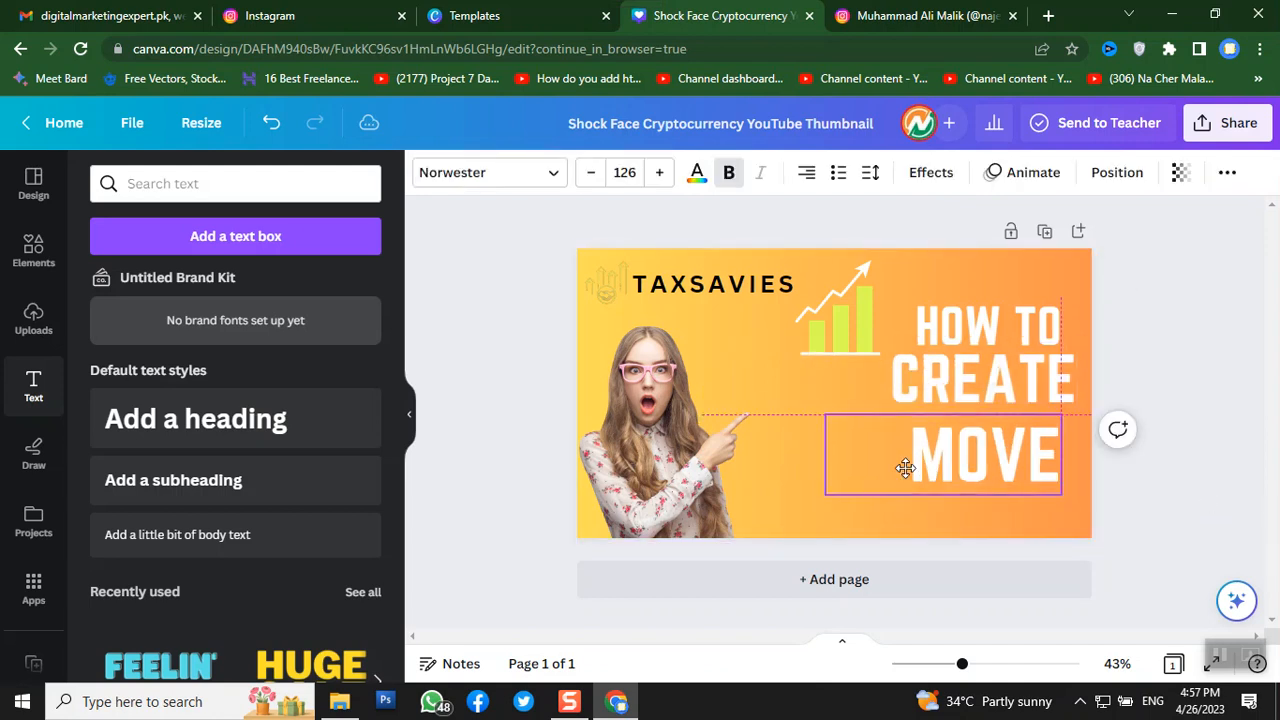
drag(903, 466, 807, 464)
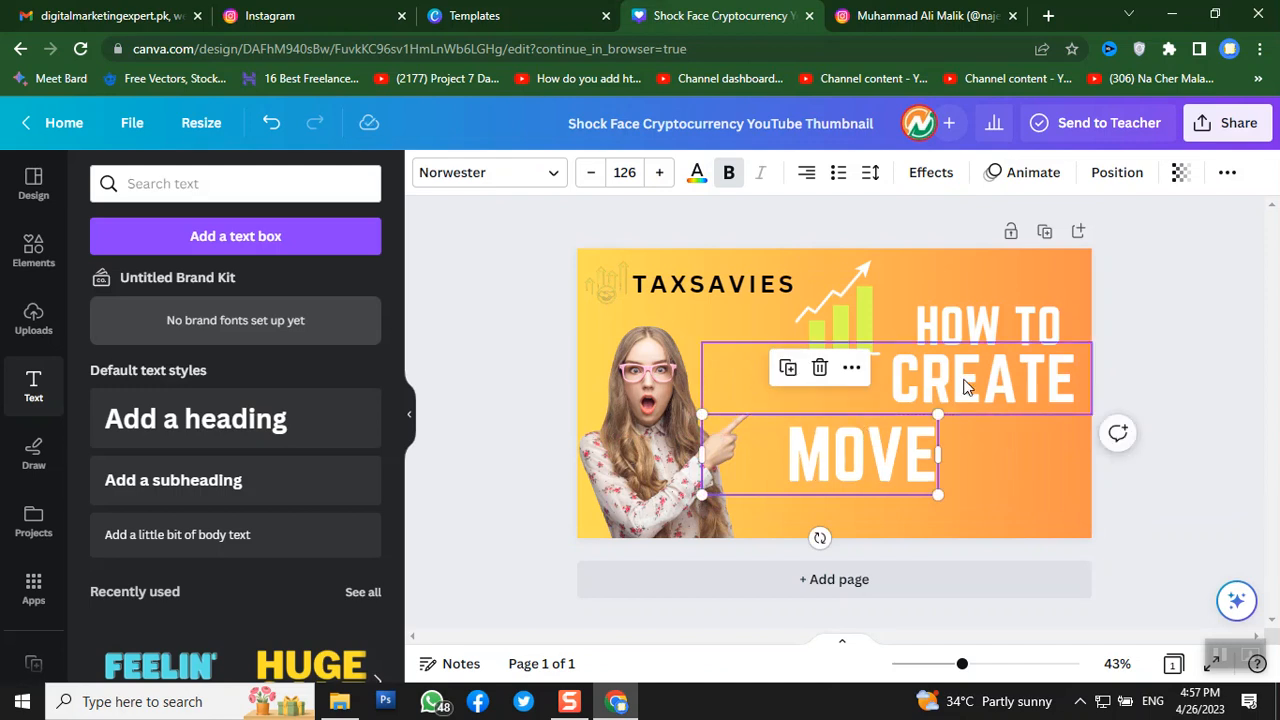
drag(968, 387, 968, 401)
- Replace MOVE with 'ATTRACTIVE', widen it to one line at size 114, and nudge it into place
click(862, 476)
click(861, 473)
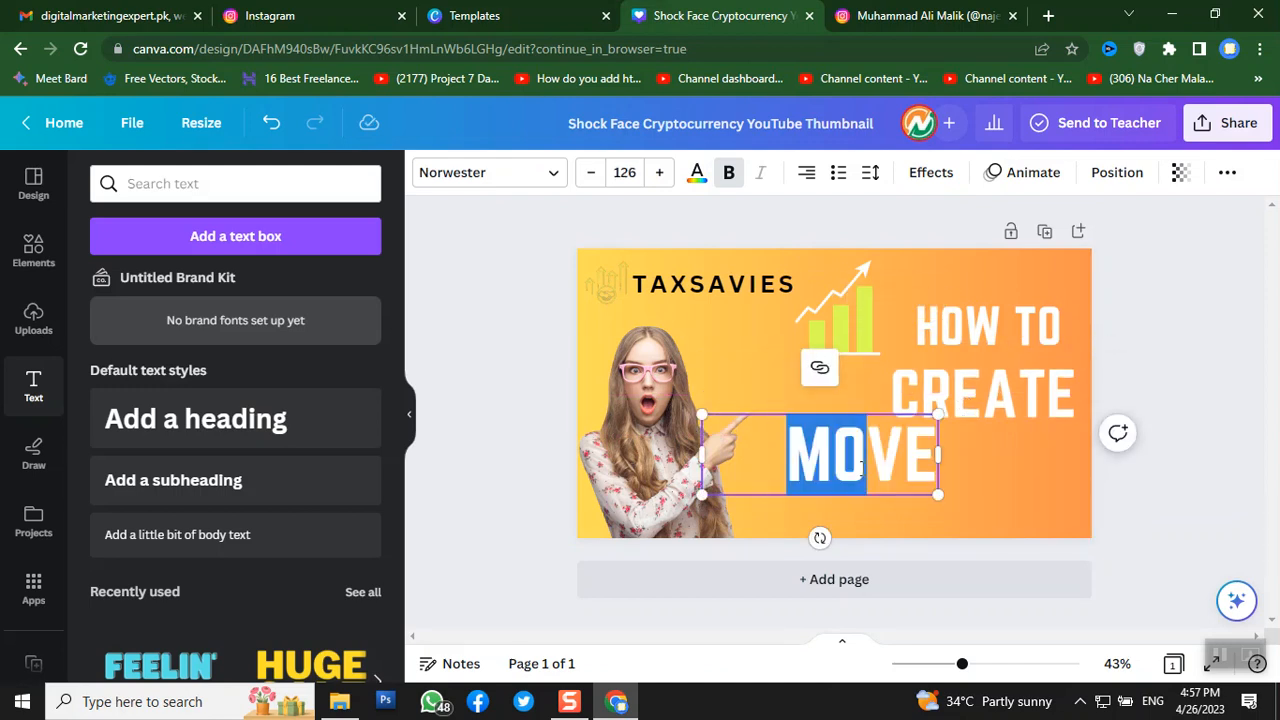
key(Delete)
key(Delete)
key(Delete)
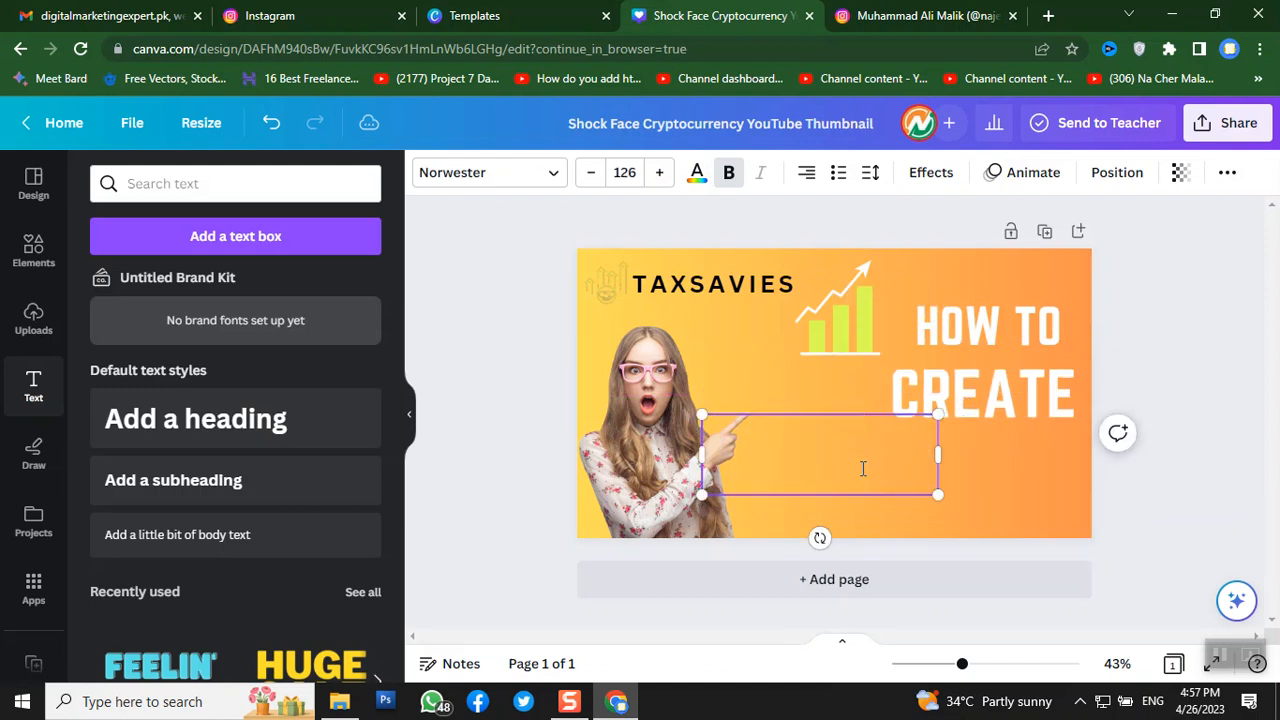
text(ATTRA)
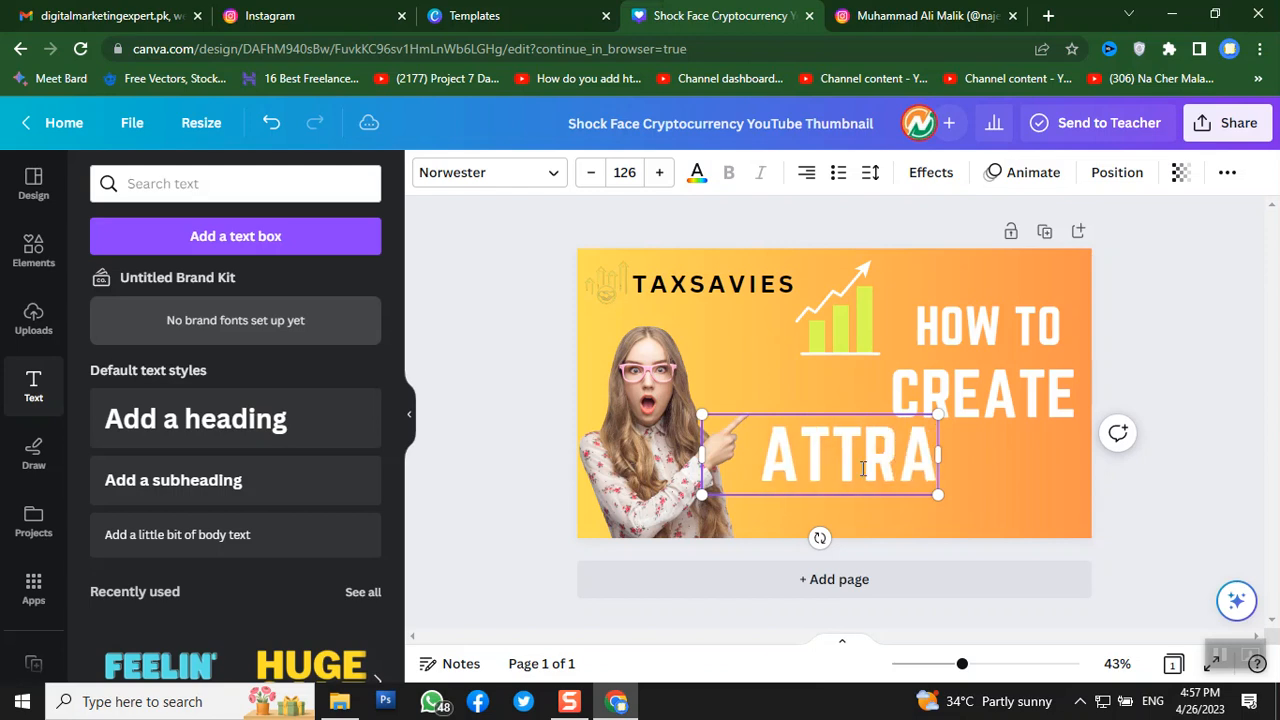
text(CTIVE)
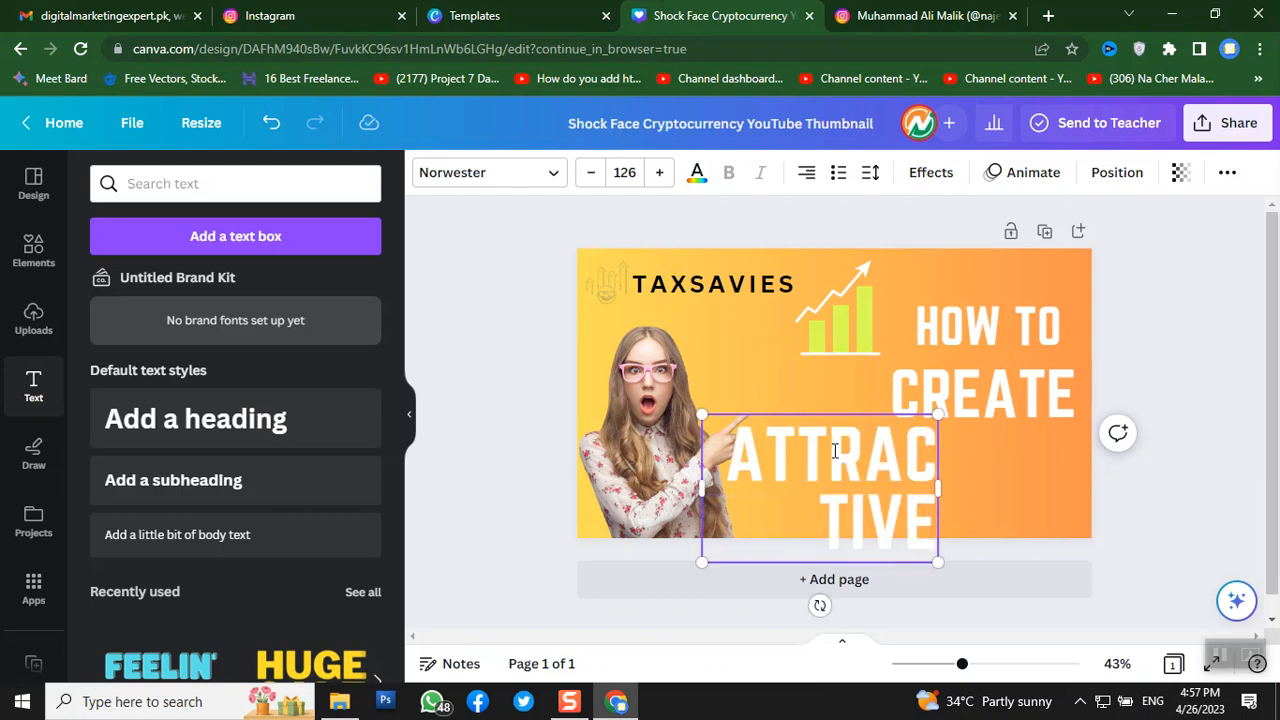
drag(940, 483, 1075, 480)
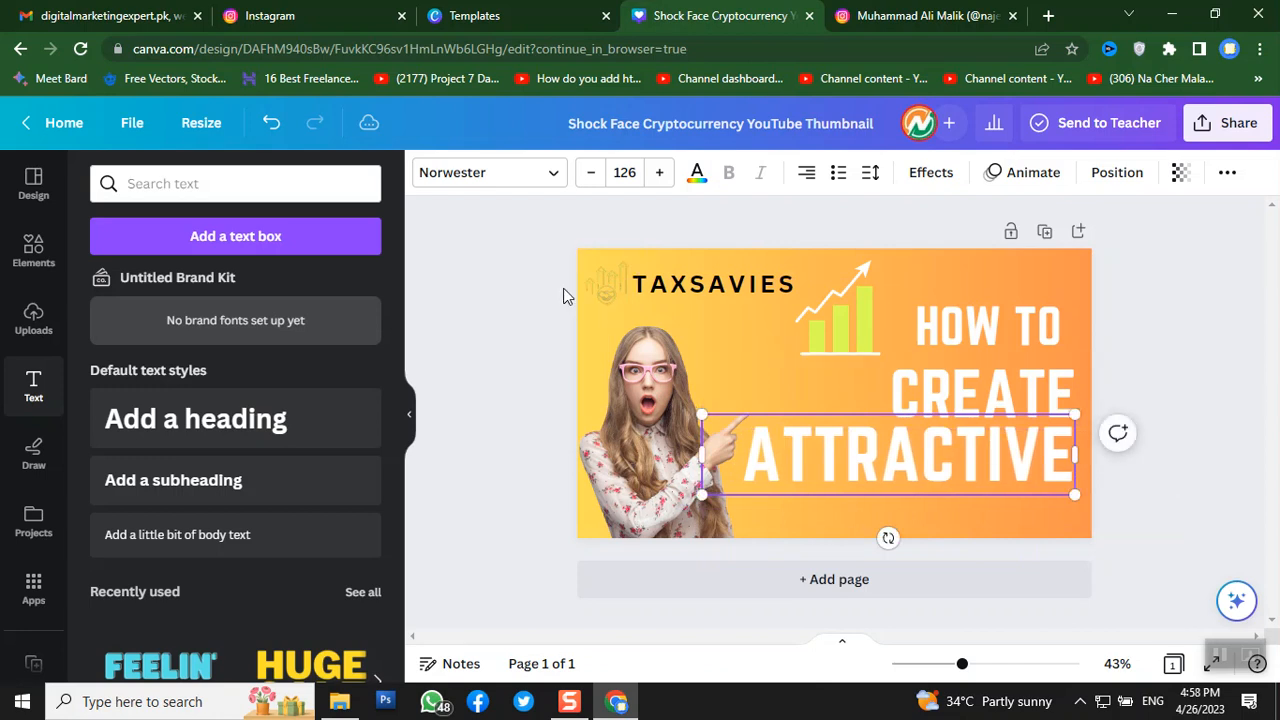
click(591, 173)
click(591, 173)
click(591, 173)
click(591, 173)
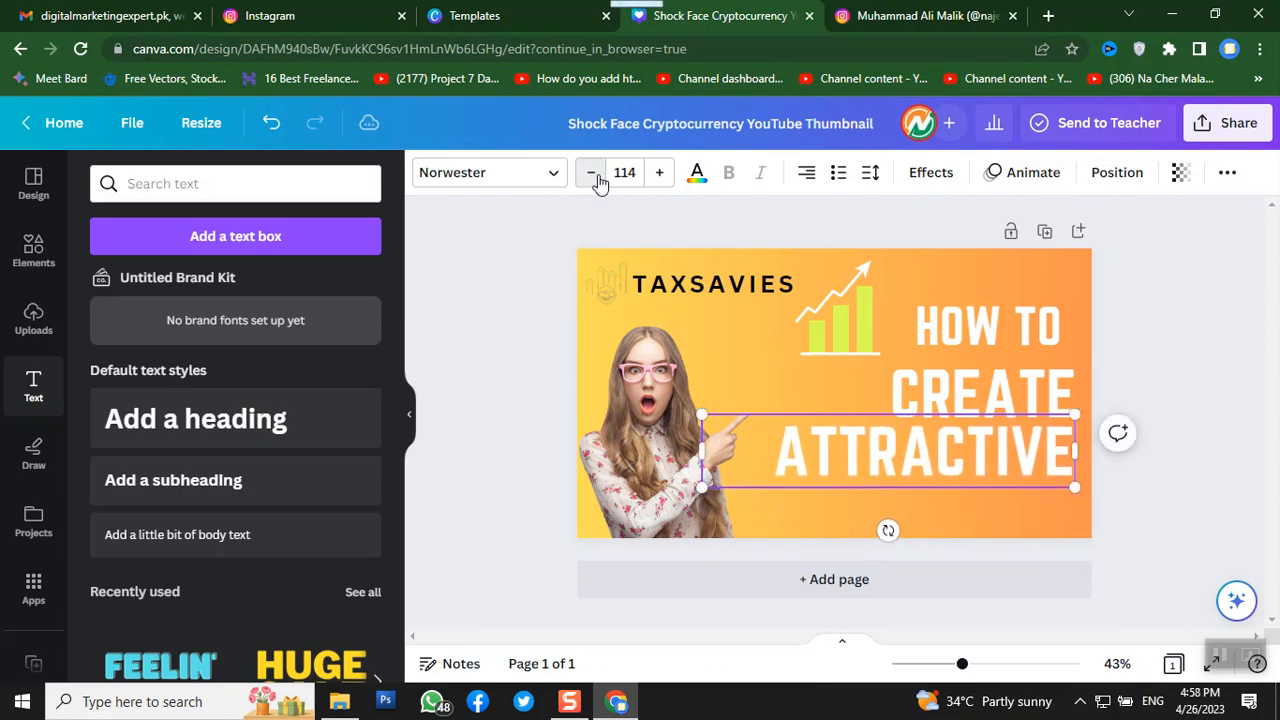
drag(809, 486, 834, 495)
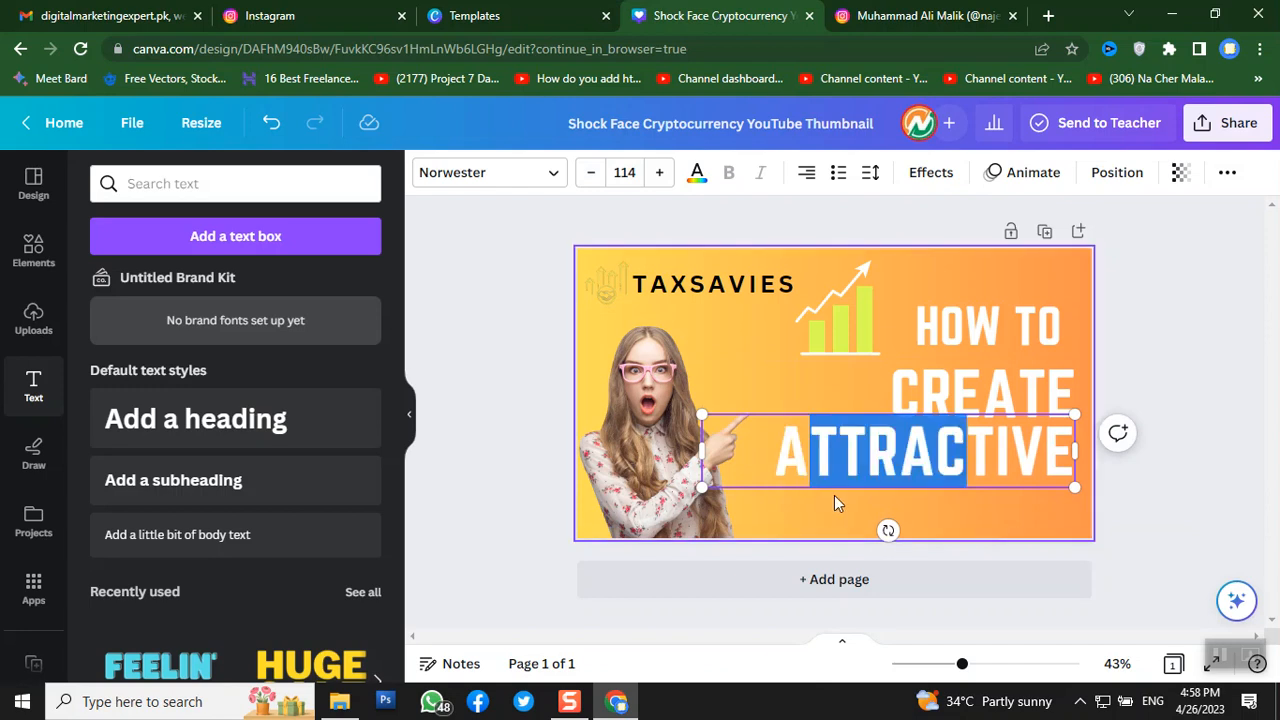
click(476, 357)
drag(810, 455, 831, 460)
- Add a 'THUMB NAILS' heading beneath ATTRACTIVE and enlarge it to size 56
click(190, 425)
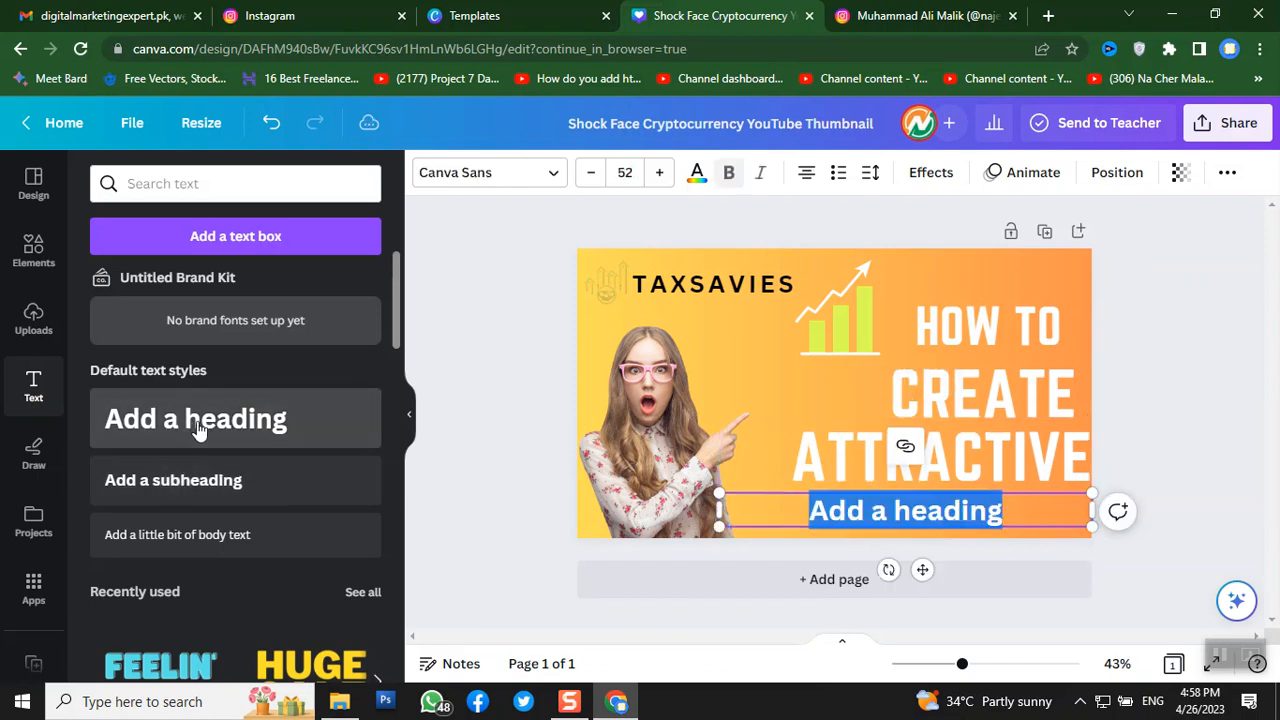
text(T)
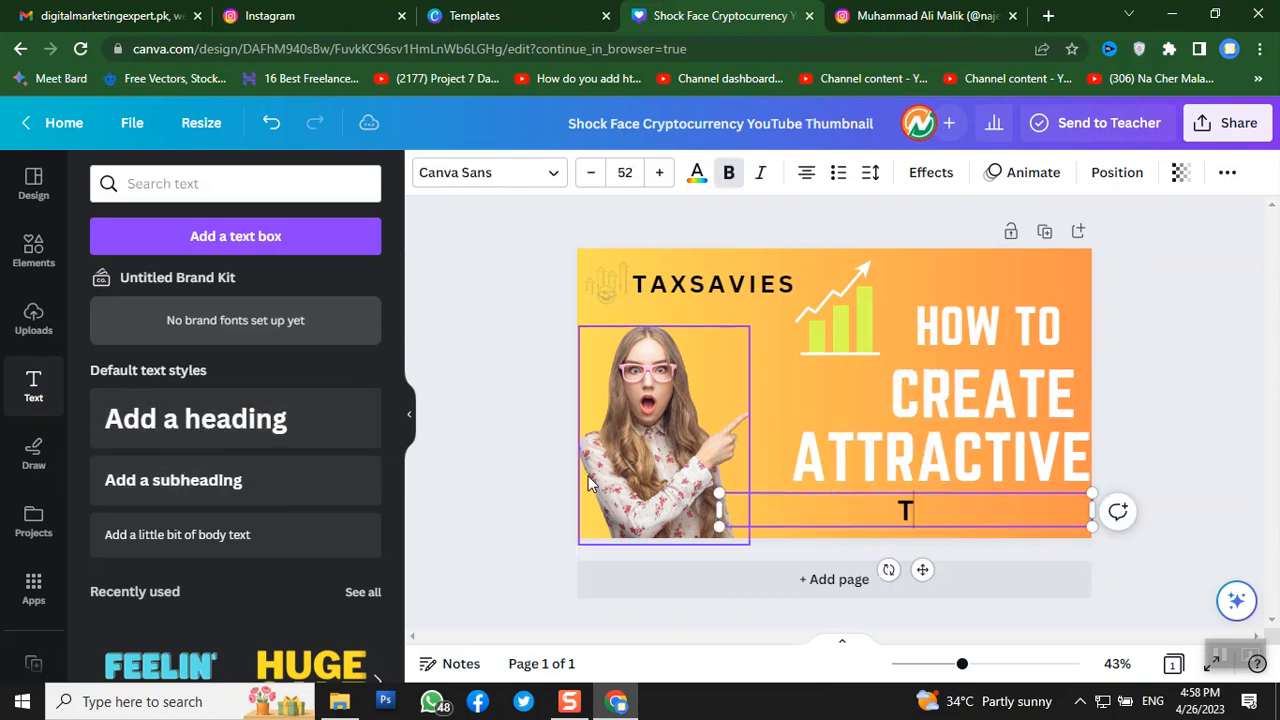
text(HUMB NAILS)
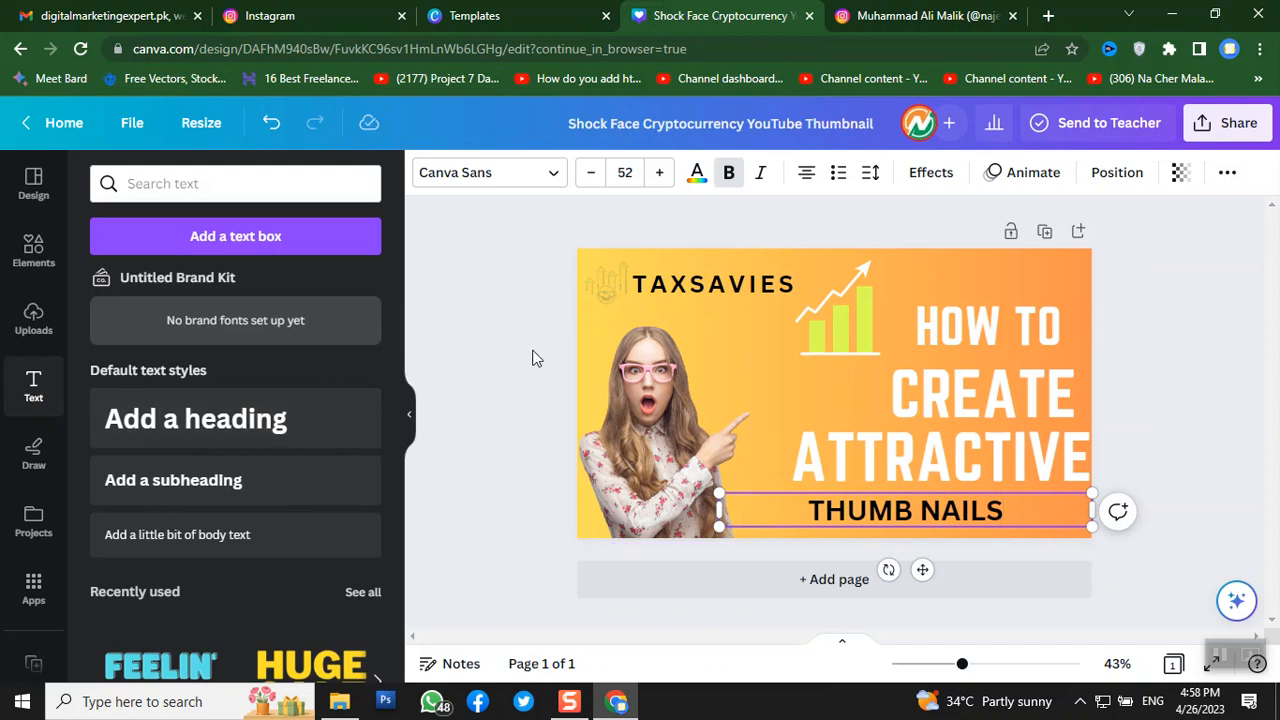
triple_click(850, 510)
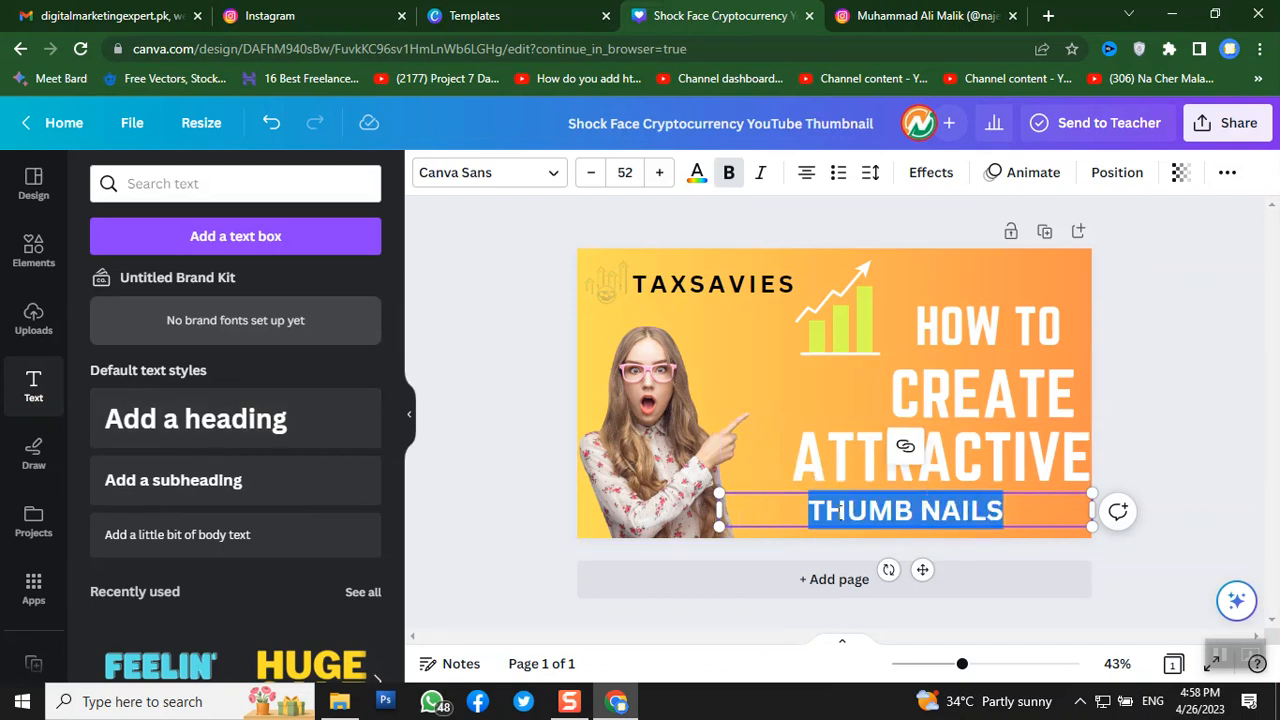
click(664, 173)
click(664, 173)
click(664, 173)
click(664, 173)
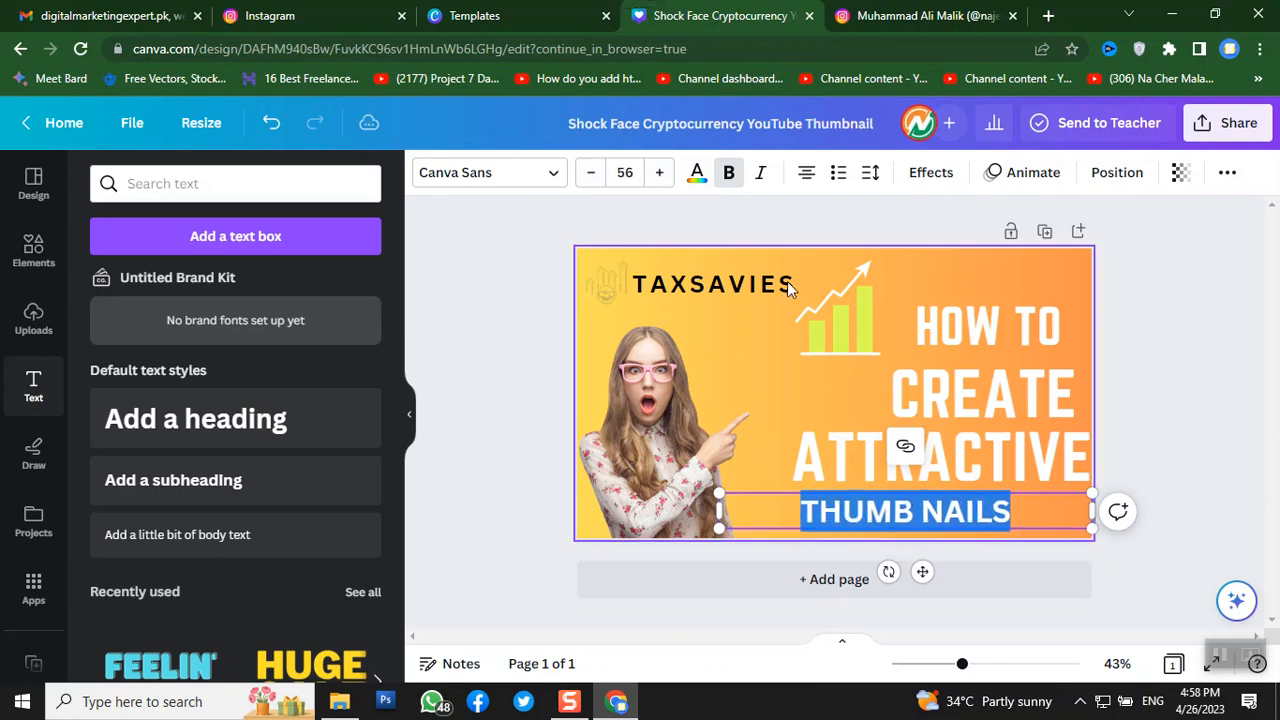
click(475, 420)
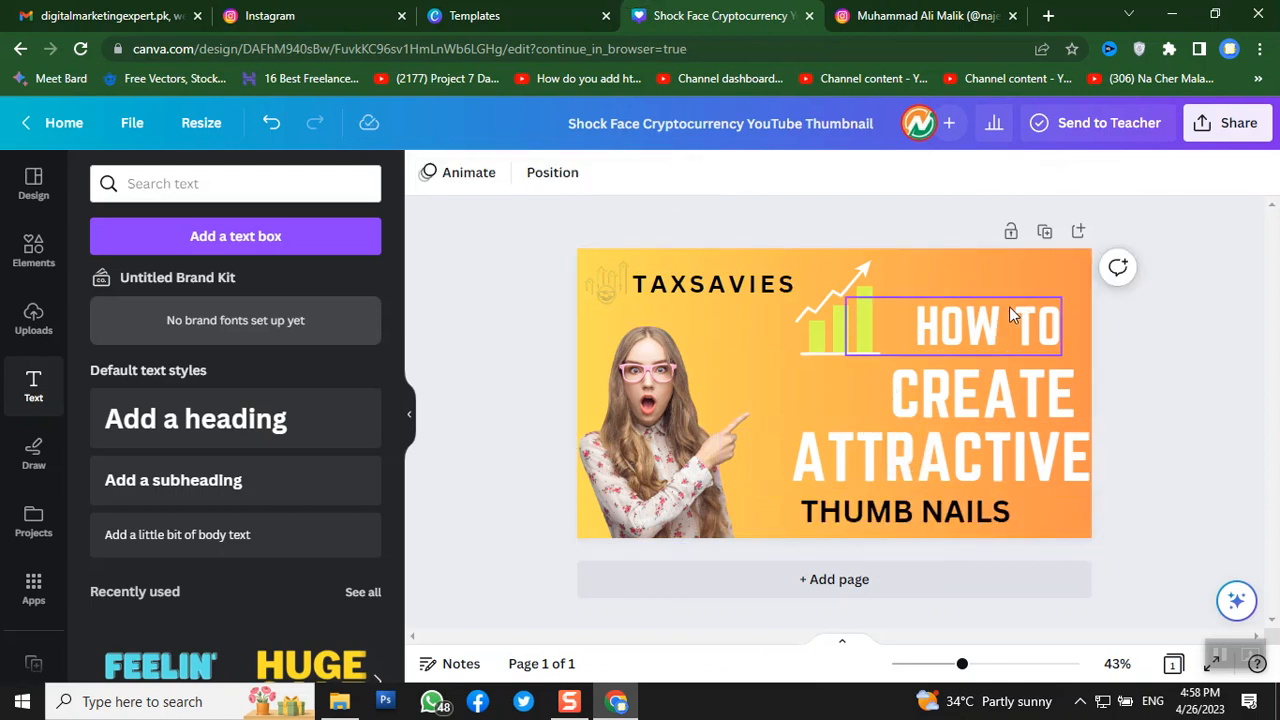
- Delete the chart-and-arrow graphic and stack HOW TO, CREATE, ATTRACTIVE and THUMB NAILS tightly
drag(1009, 306, 1011, 270)
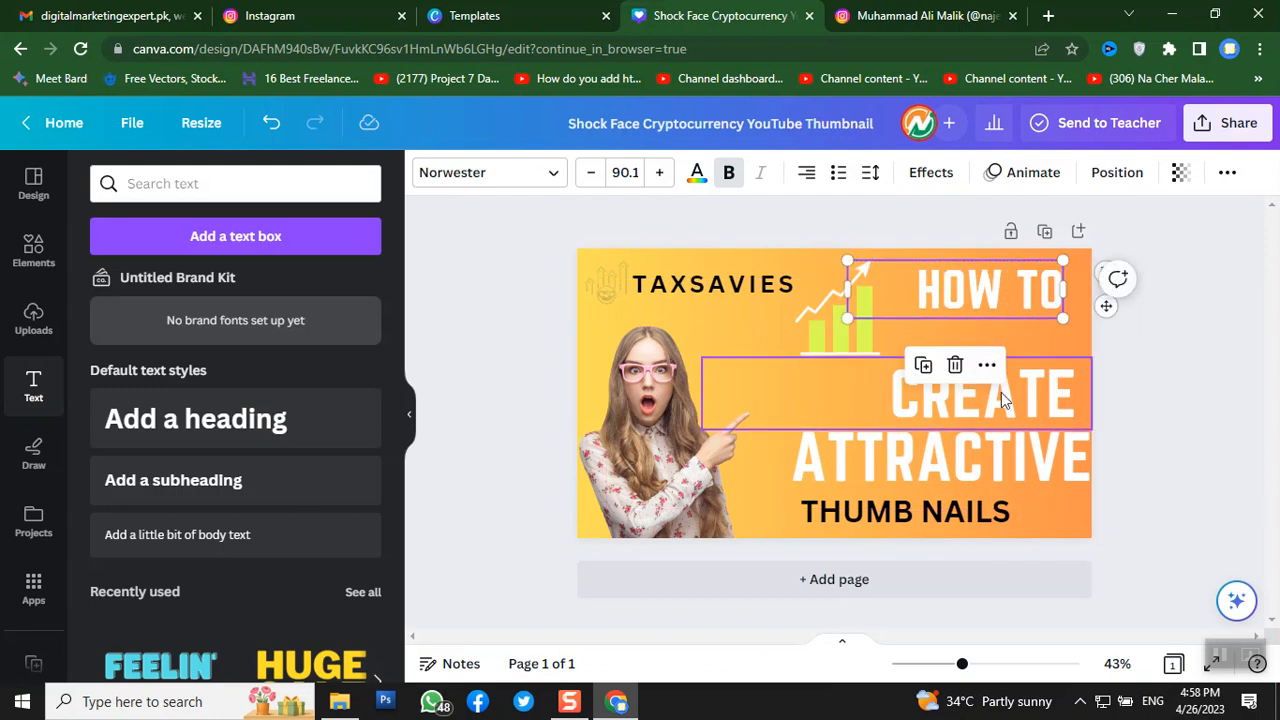
drag(1001, 392, 1001, 359)
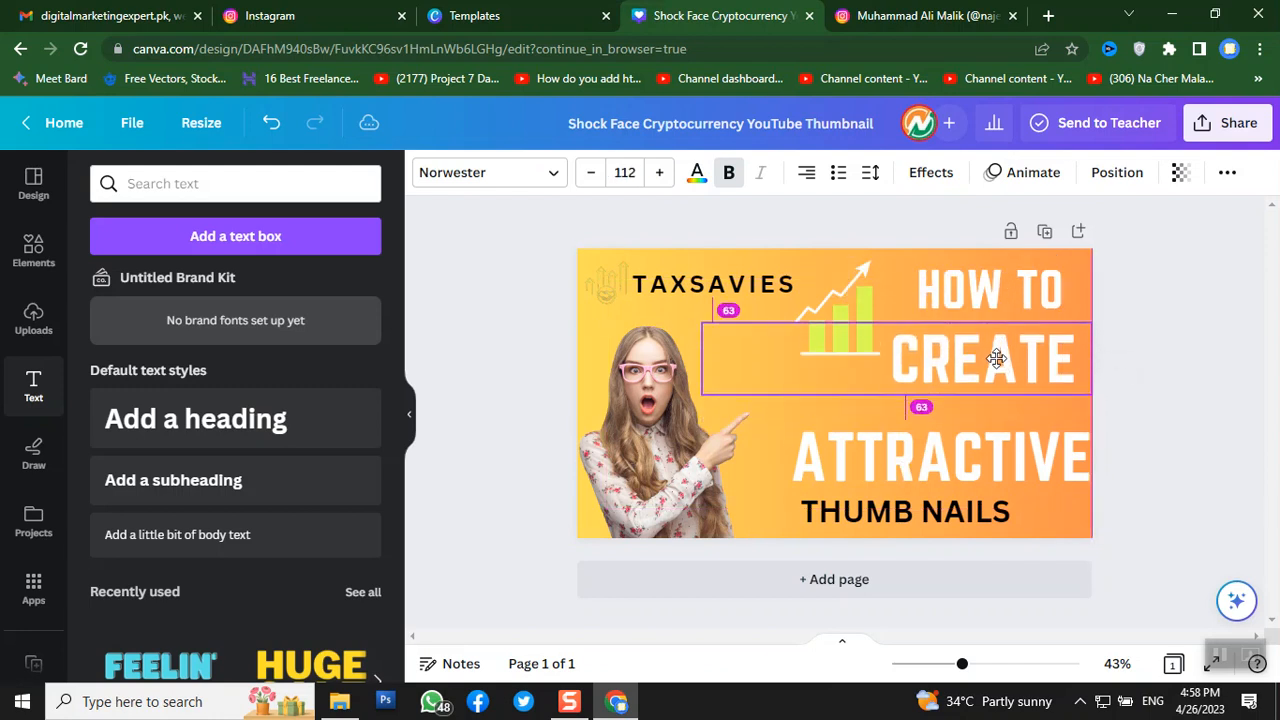
click(812, 322)
key(Delete)
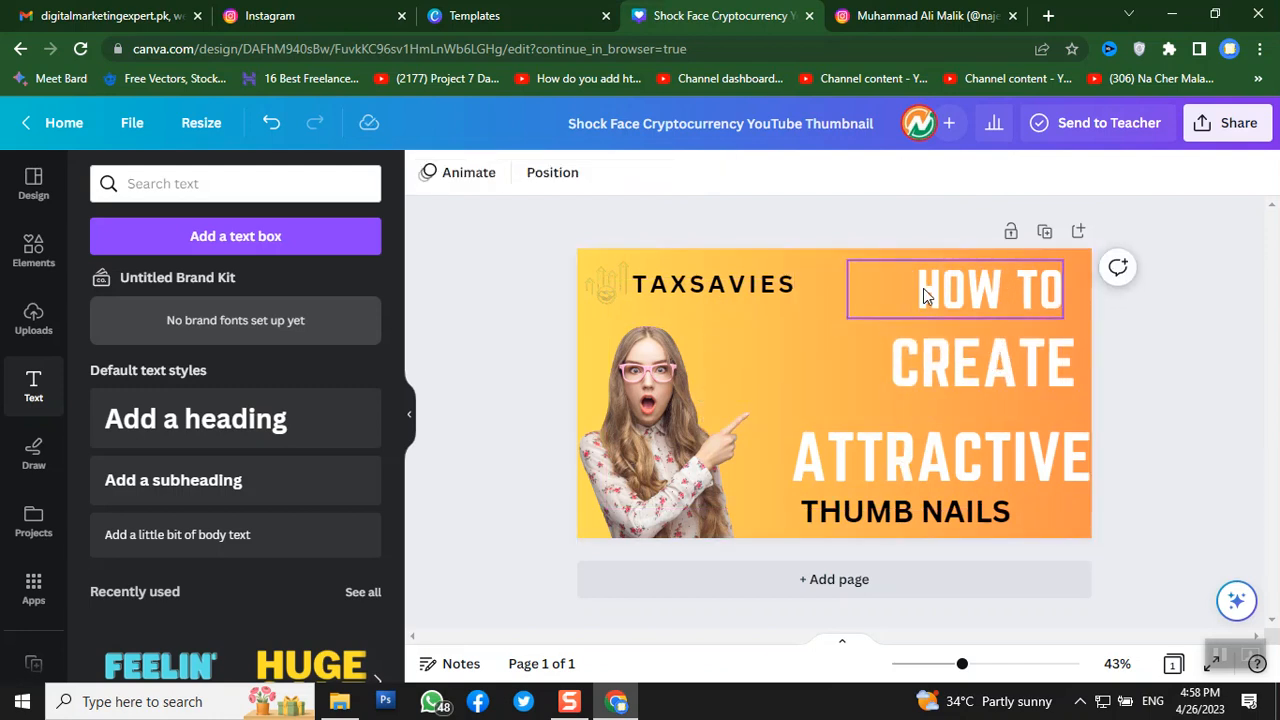
drag(923, 288, 877, 288)
click(907, 341)
drag(968, 363, 940, 356)
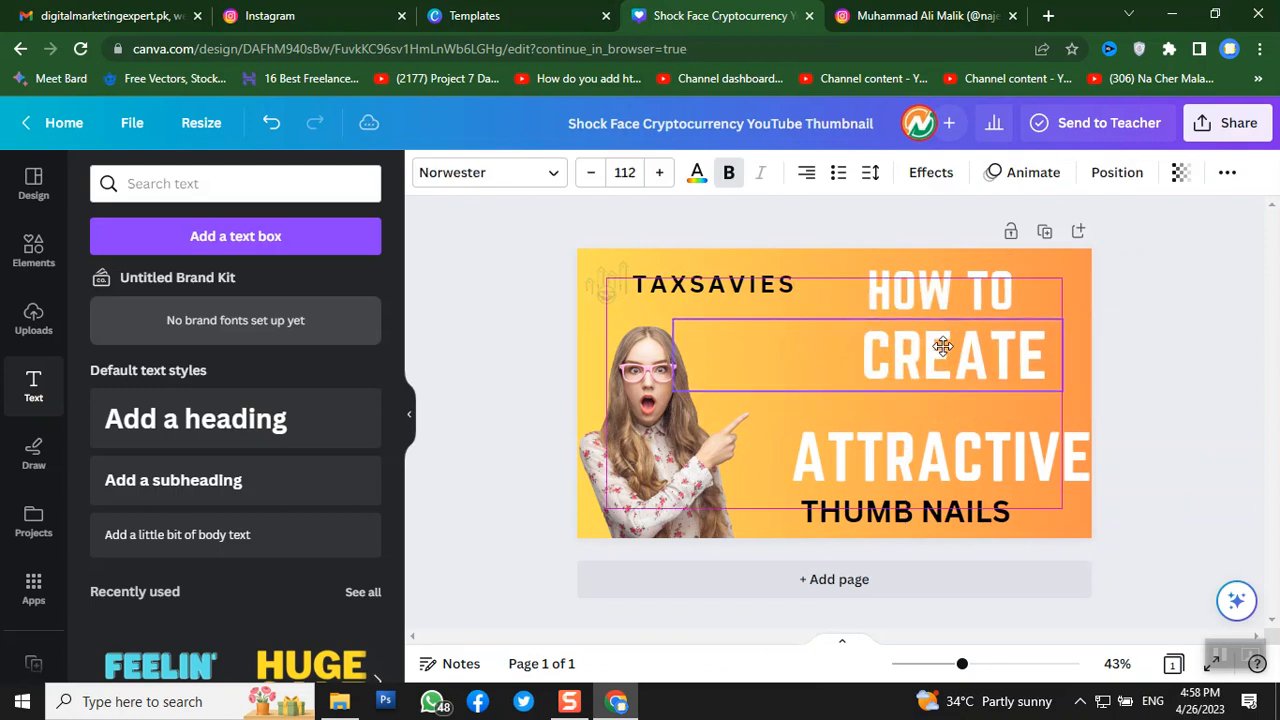
click(912, 440)
drag(912, 440, 892, 409)
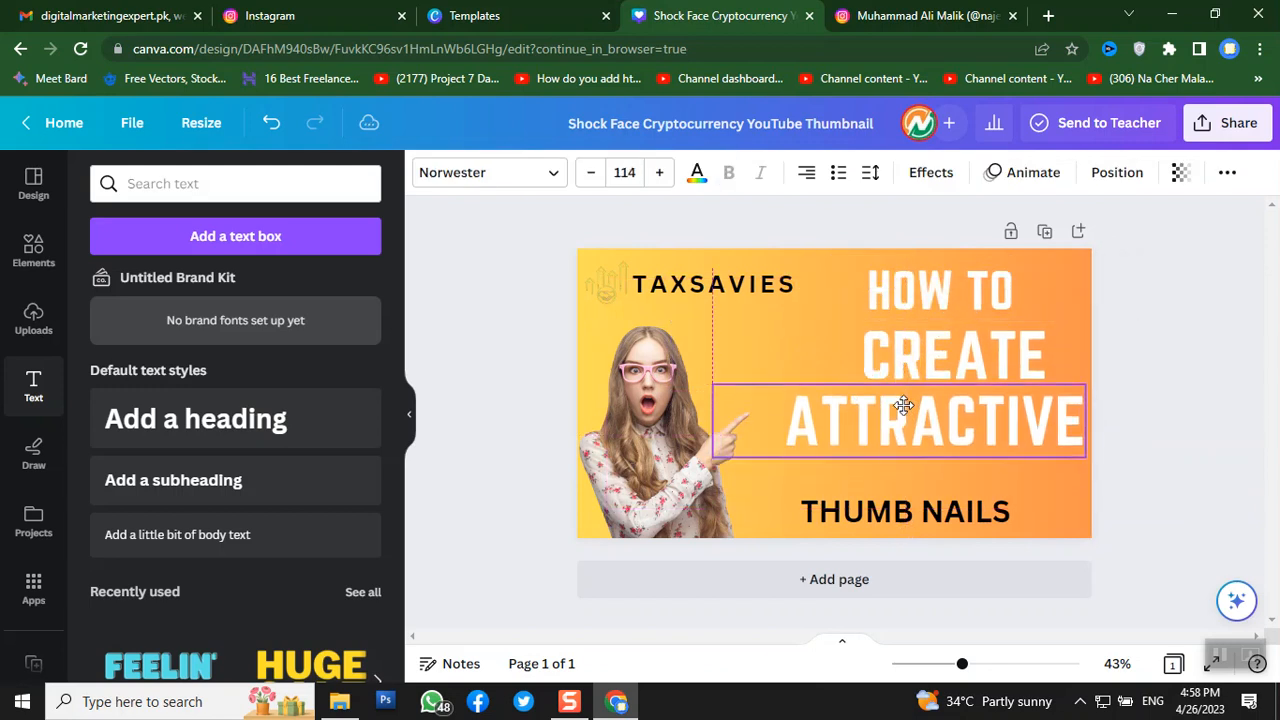
click(909, 508)
drag(918, 499, 914, 472)
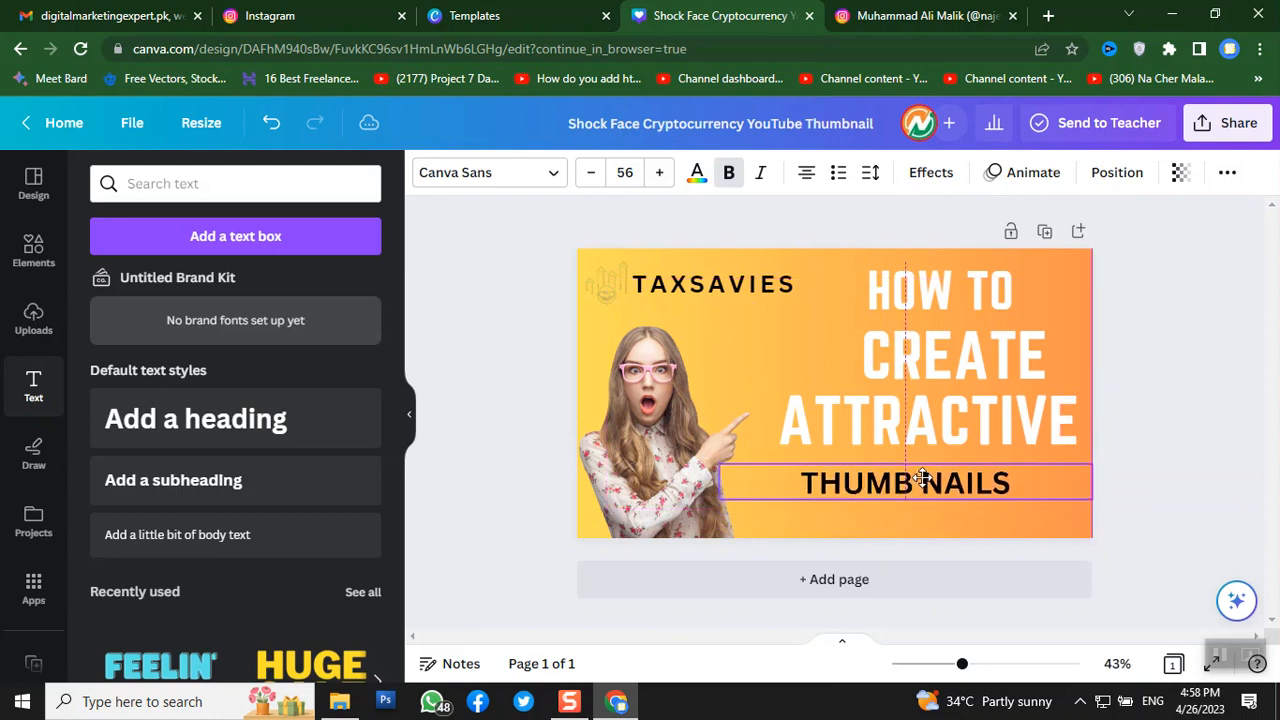
- Enlarge THUMB NAILS to size 69 and join it into the single word THUMBNAILS
click(659, 172)
click(659, 172)
click(659, 172)
click(659, 172)
click(659, 172)
click(659, 172)
click(659, 172)
click(659, 172)
click(659, 172)
click(659, 172)
click(659, 172)
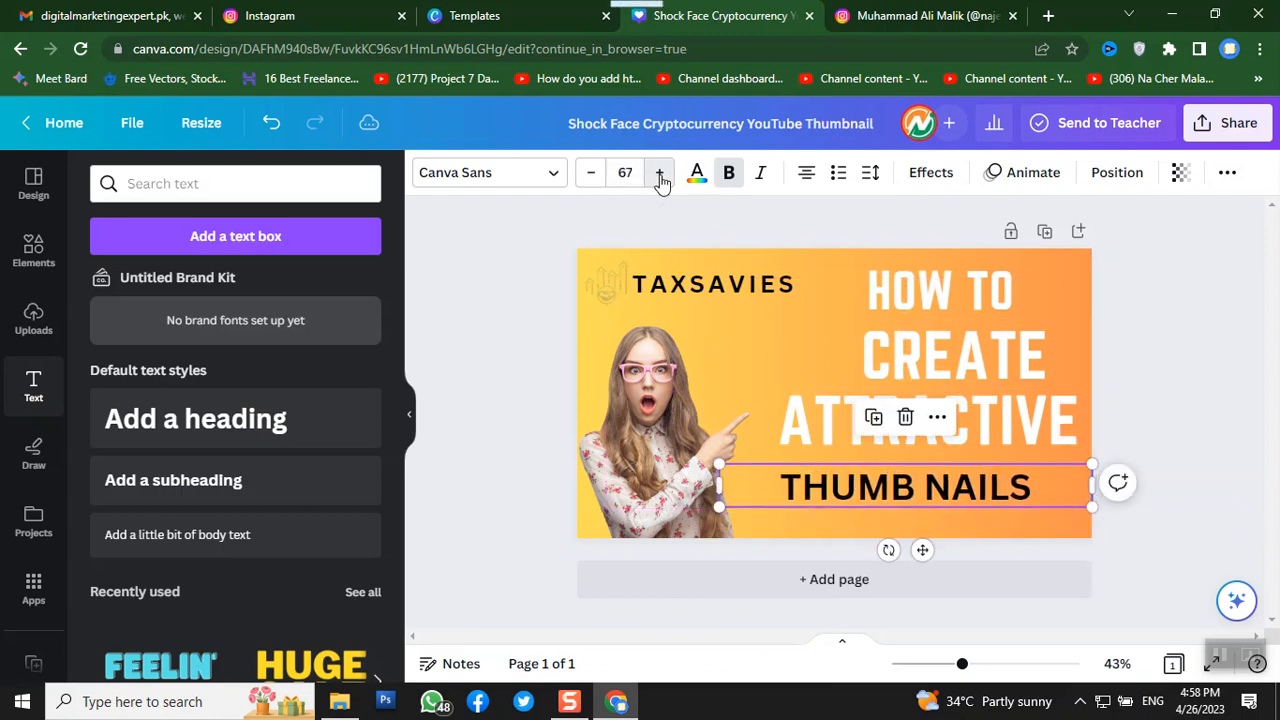
click(659, 172)
double_click(929, 490)
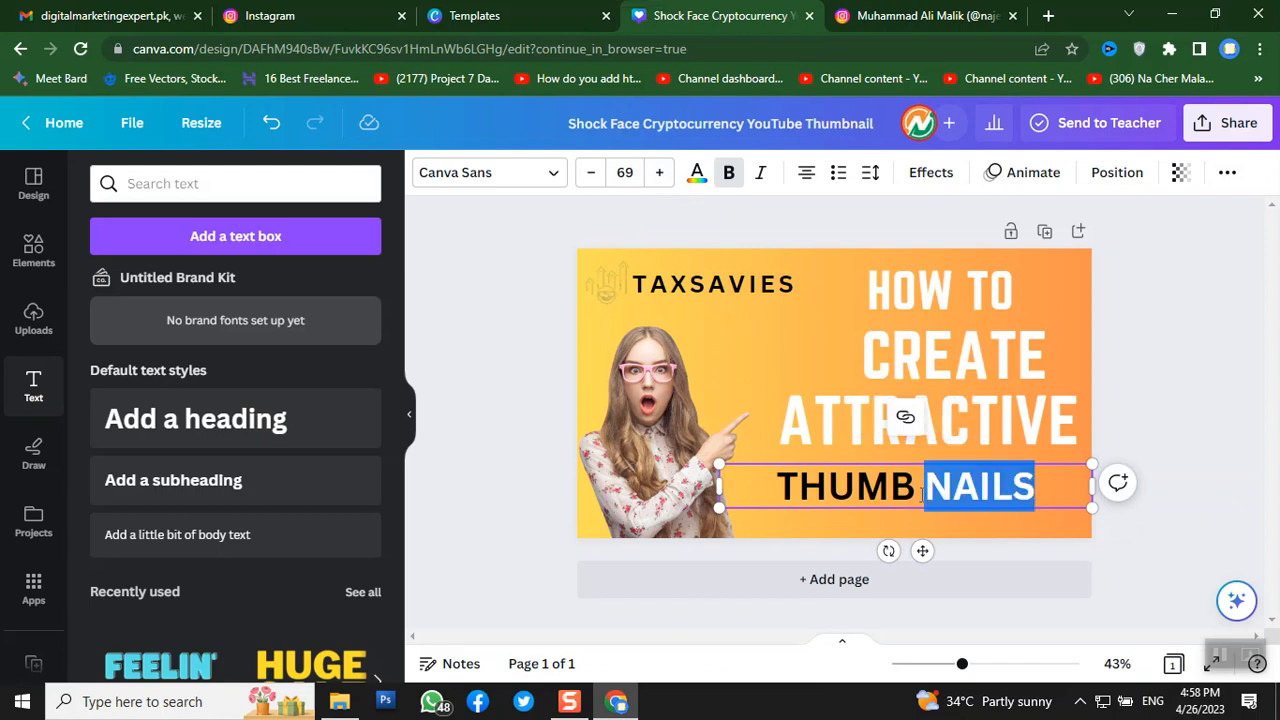
click(925, 491)
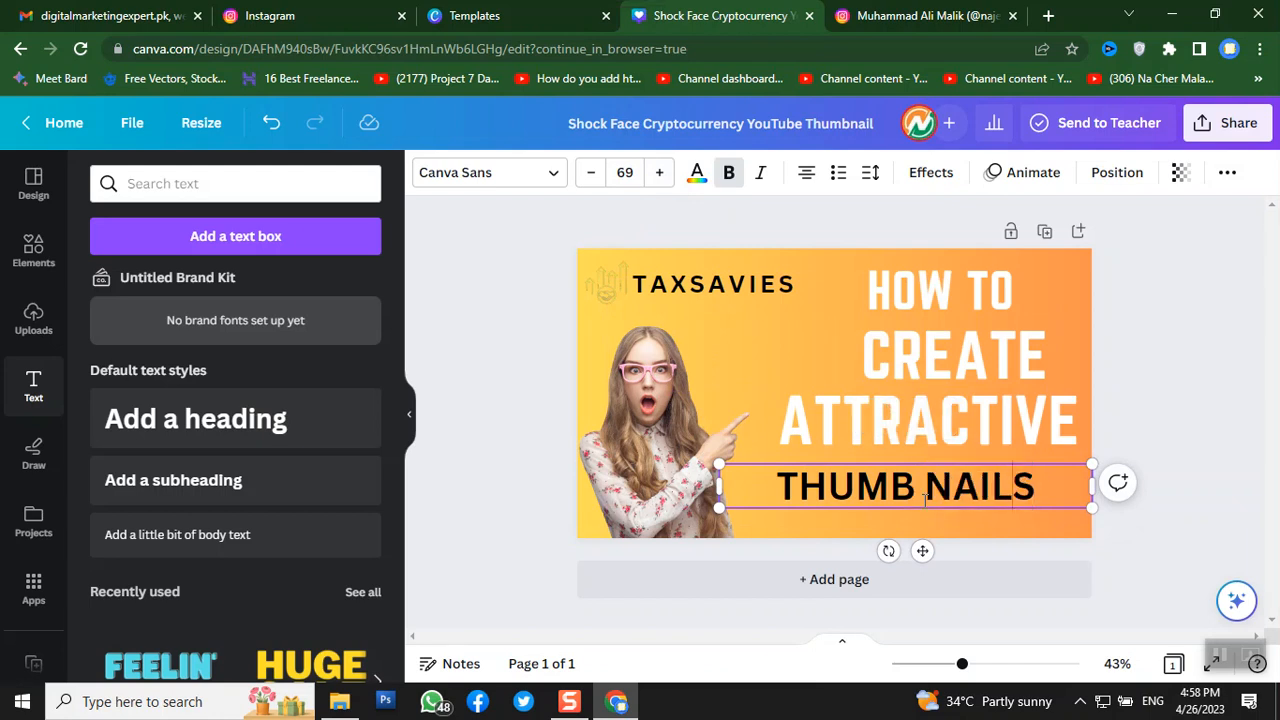
key(BackSpace)
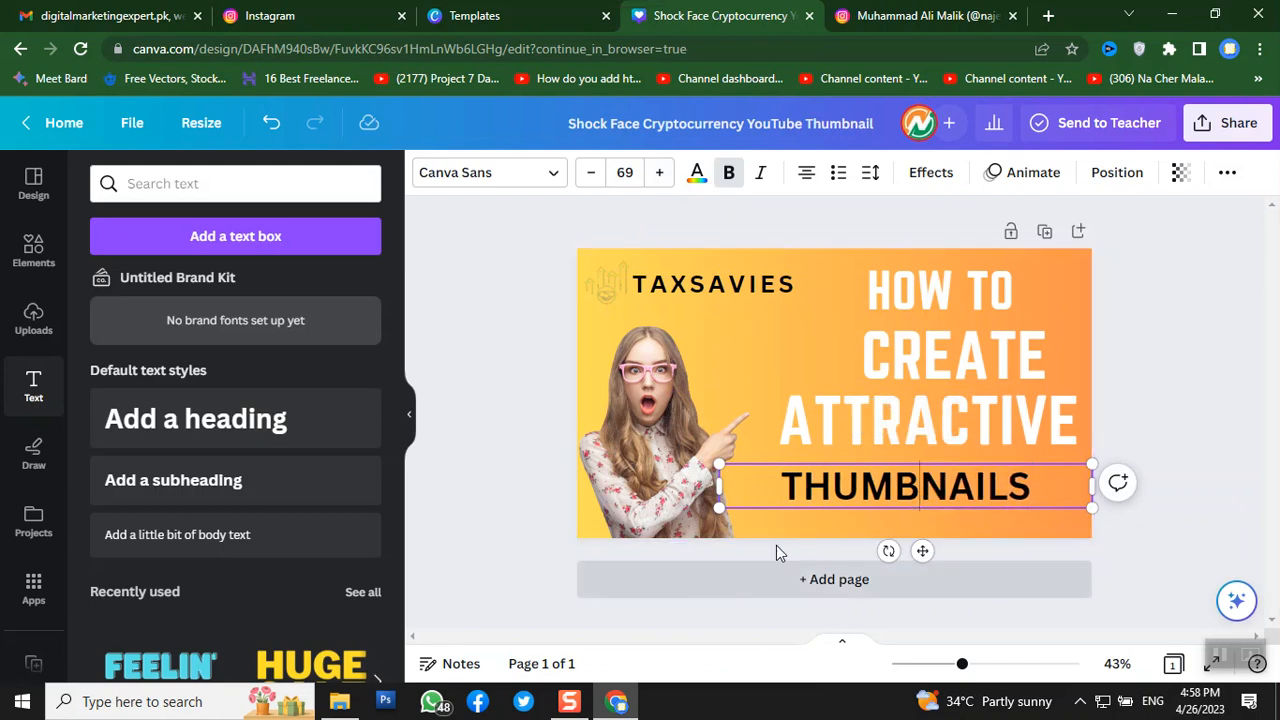
key(ctrl+a)
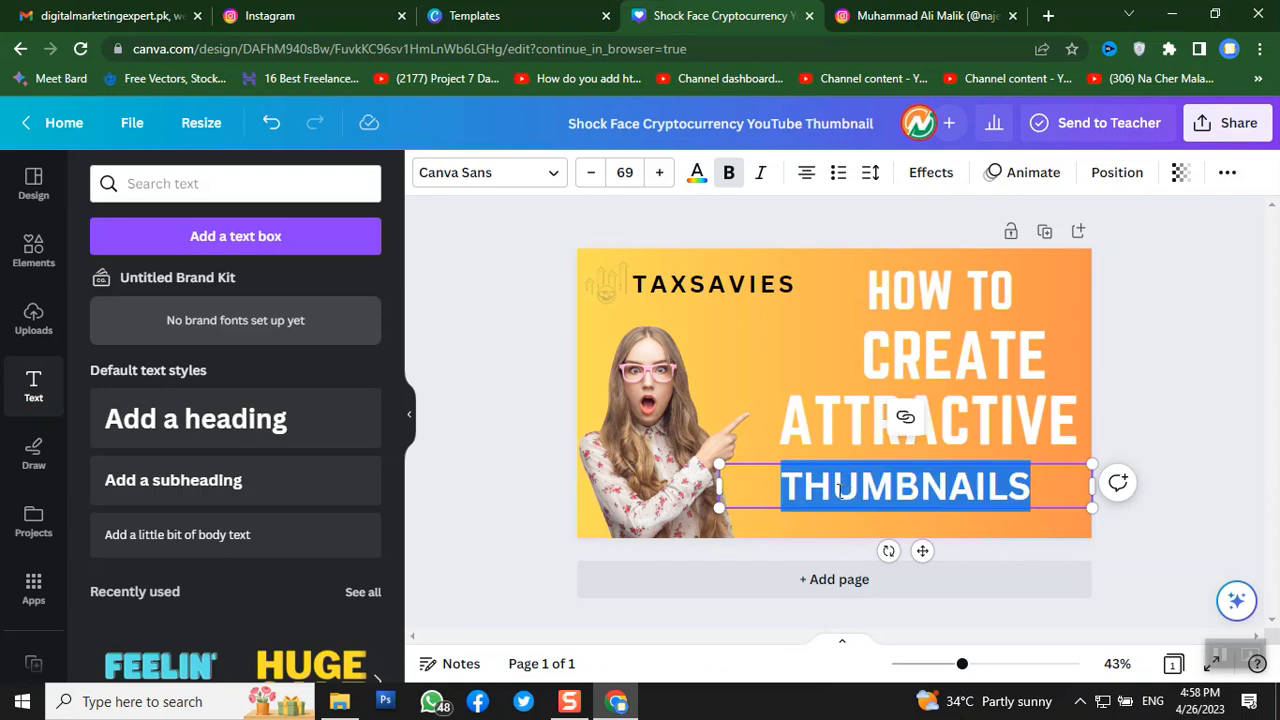
- Colour THUMBNAILS white and shift it right to align beneath ATTRACTIVE
click(697, 180)
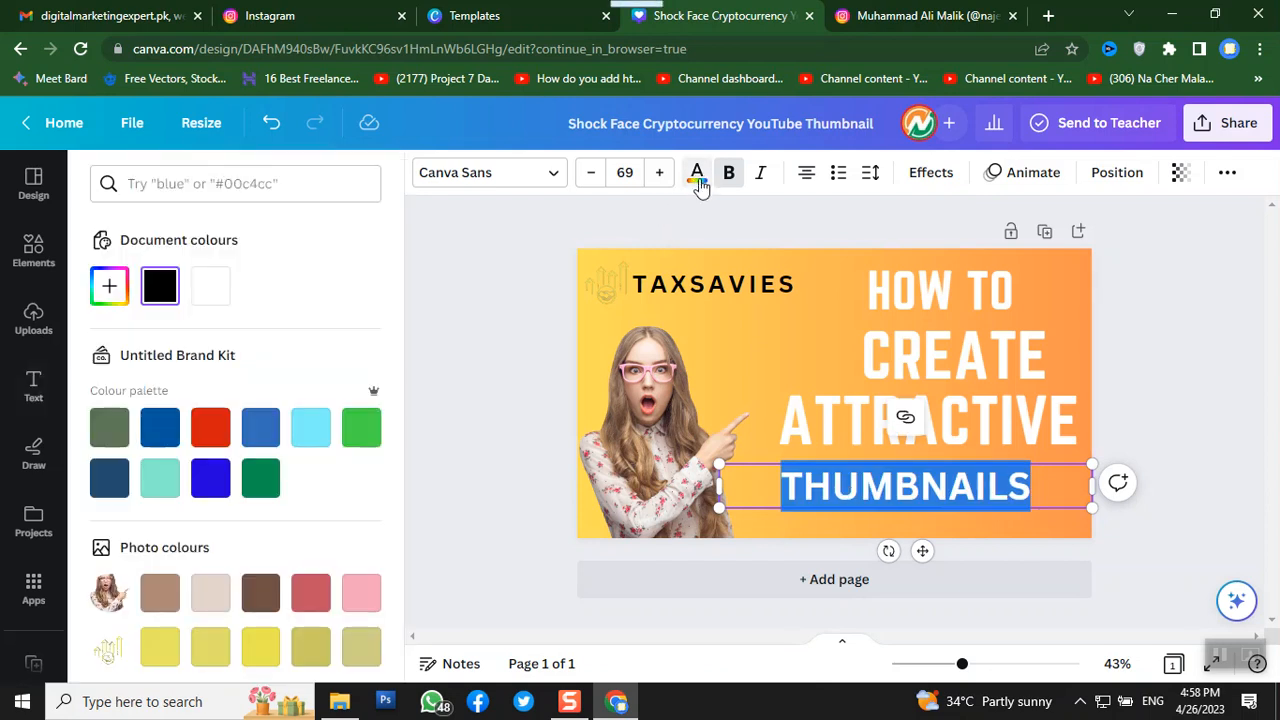
click(213, 296)
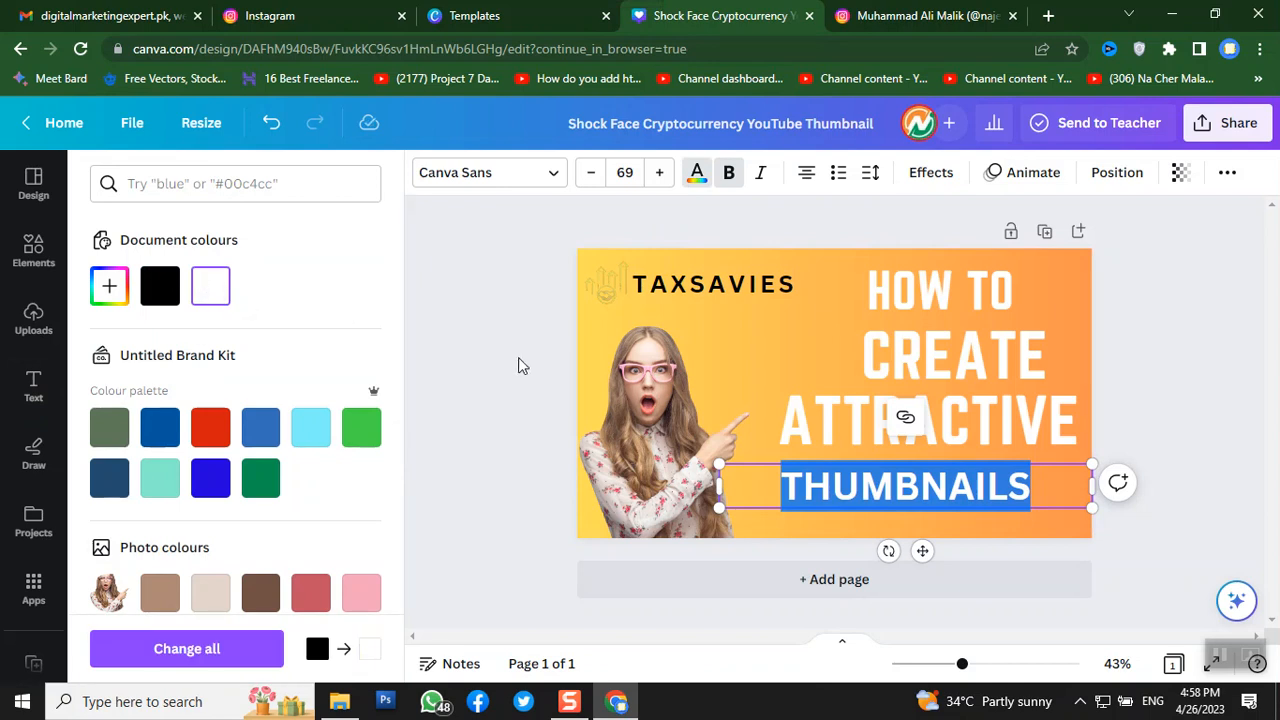
click(521, 355)
click(762, 493)
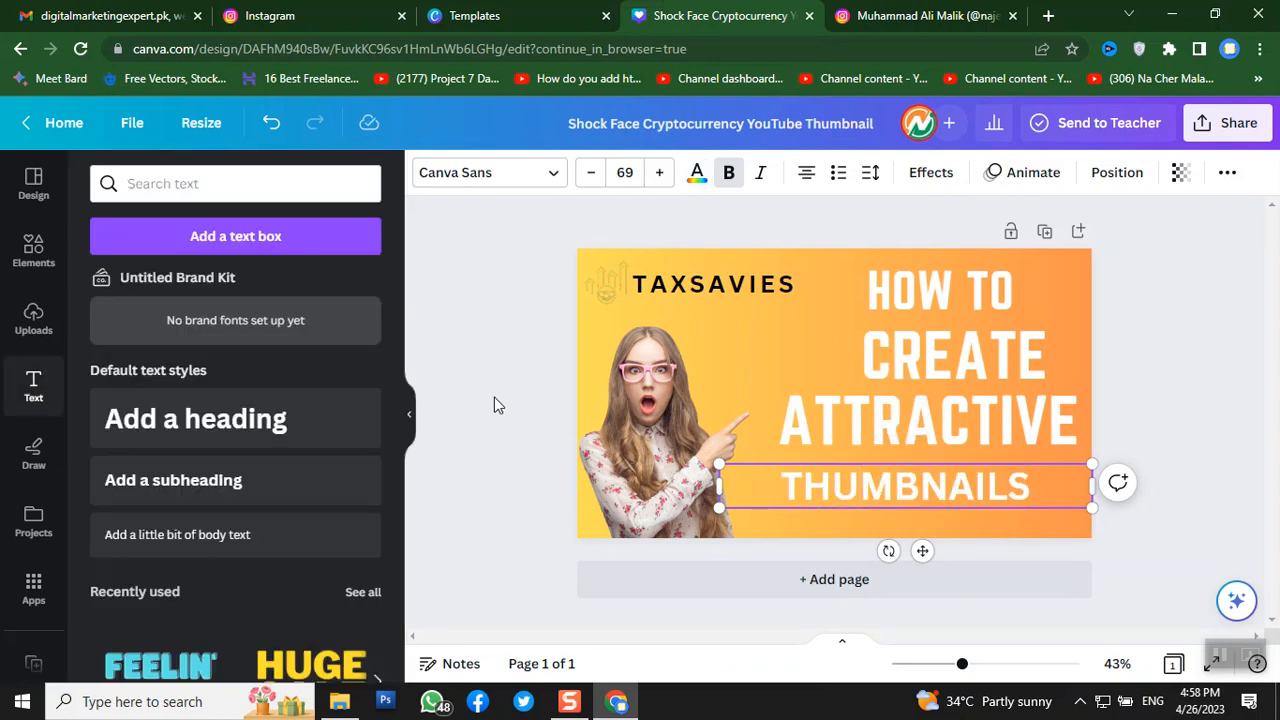
drag(871, 478, 913, 470)
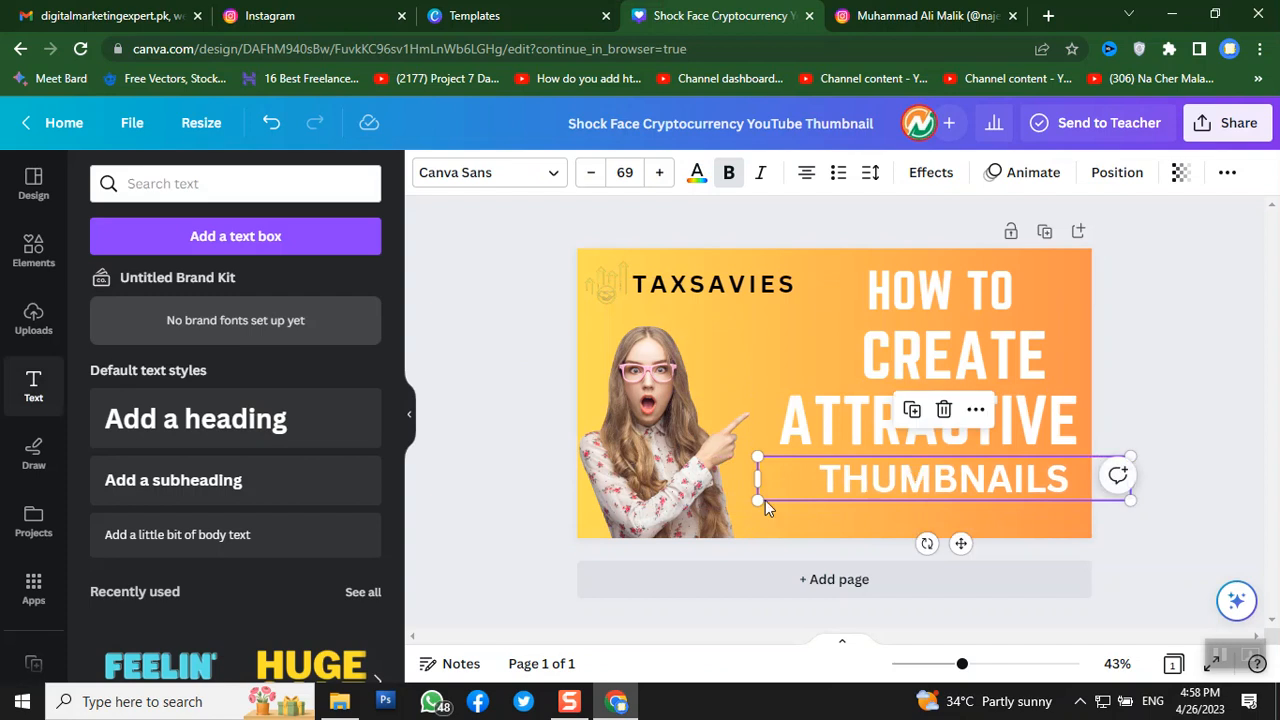
click(512, 363)
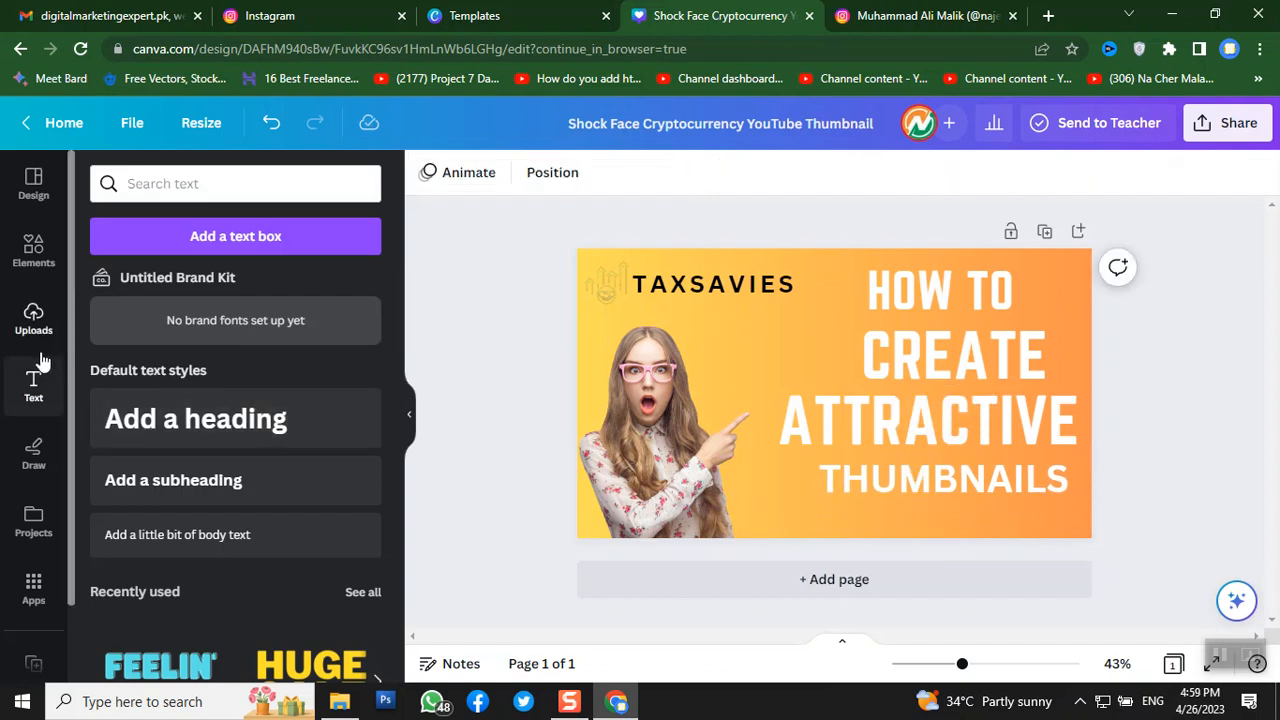
- Add an 87 × 87 phone-call icon from a 'MOBILE' search under THUMBNAILS, then duplicate THUMBNAILS
click(28, 272)
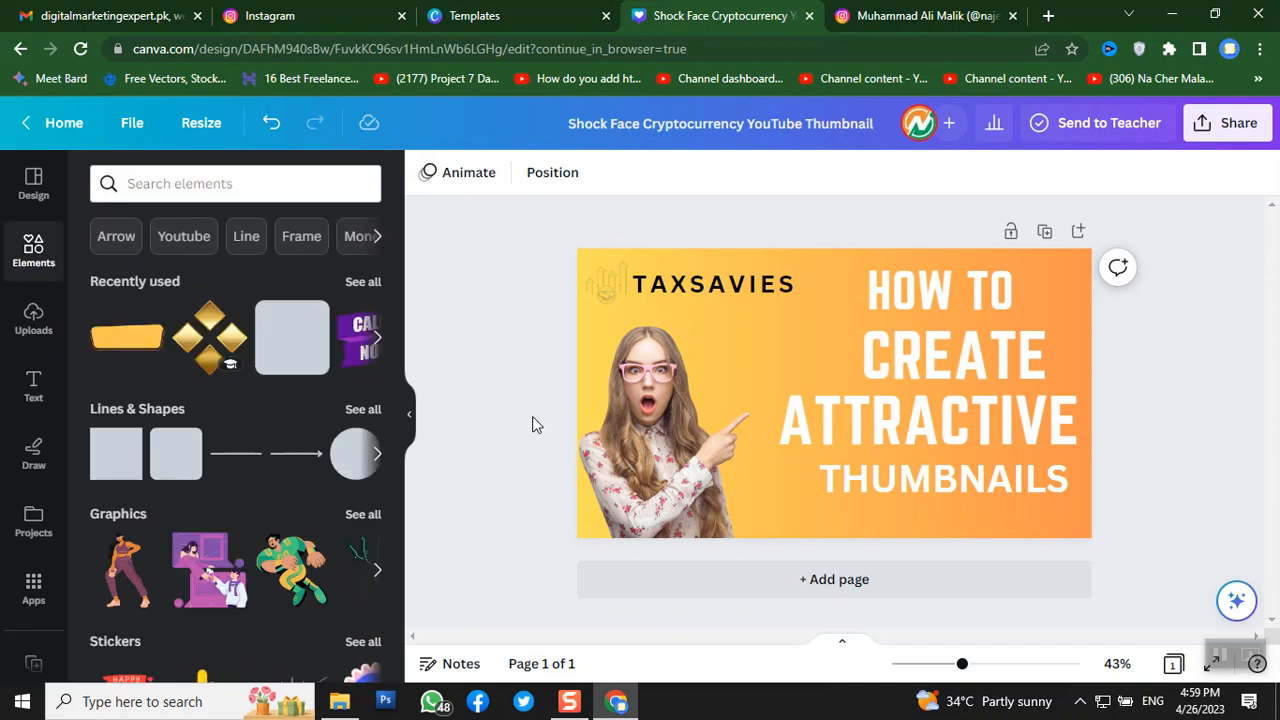
click(265, 183)
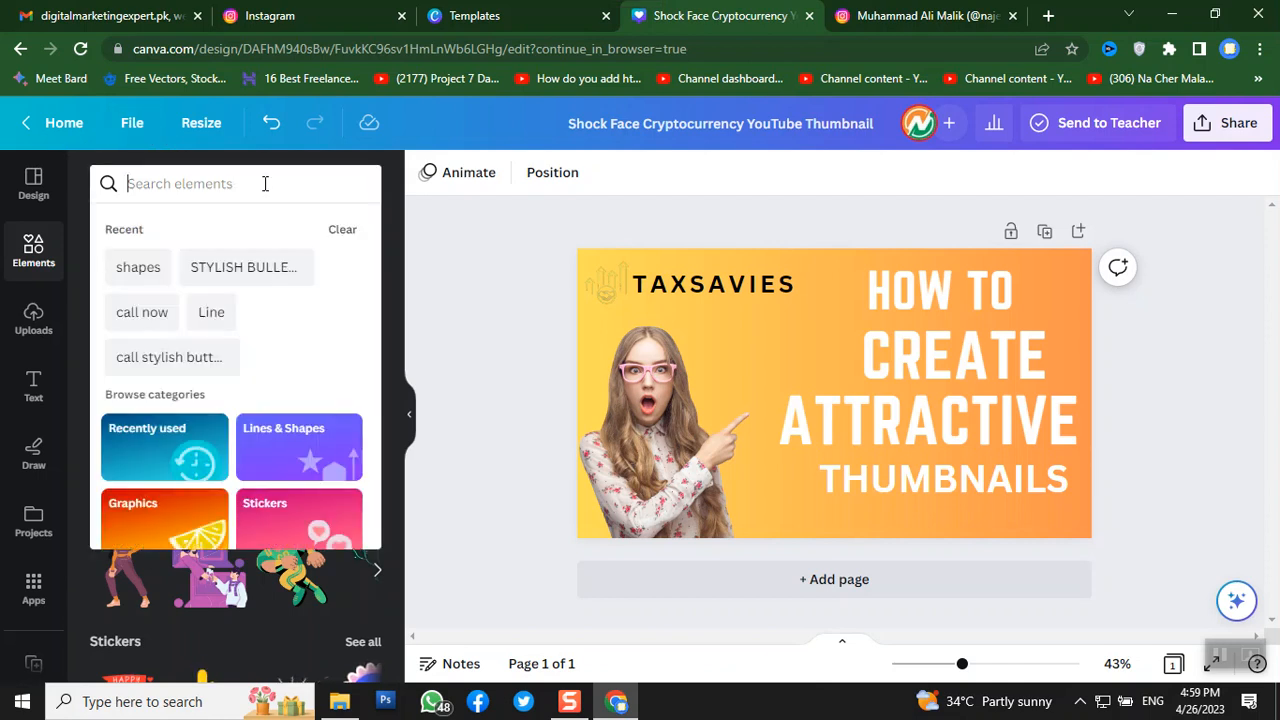
text(M)
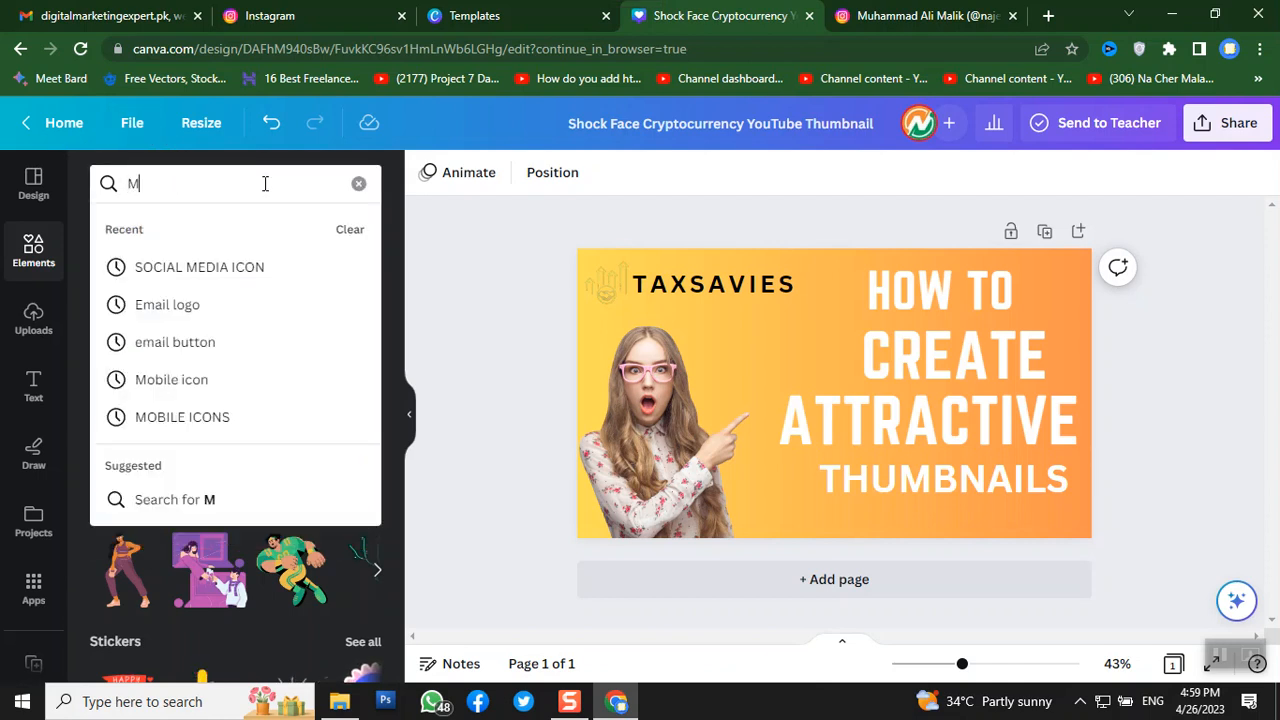
text(OBILE)
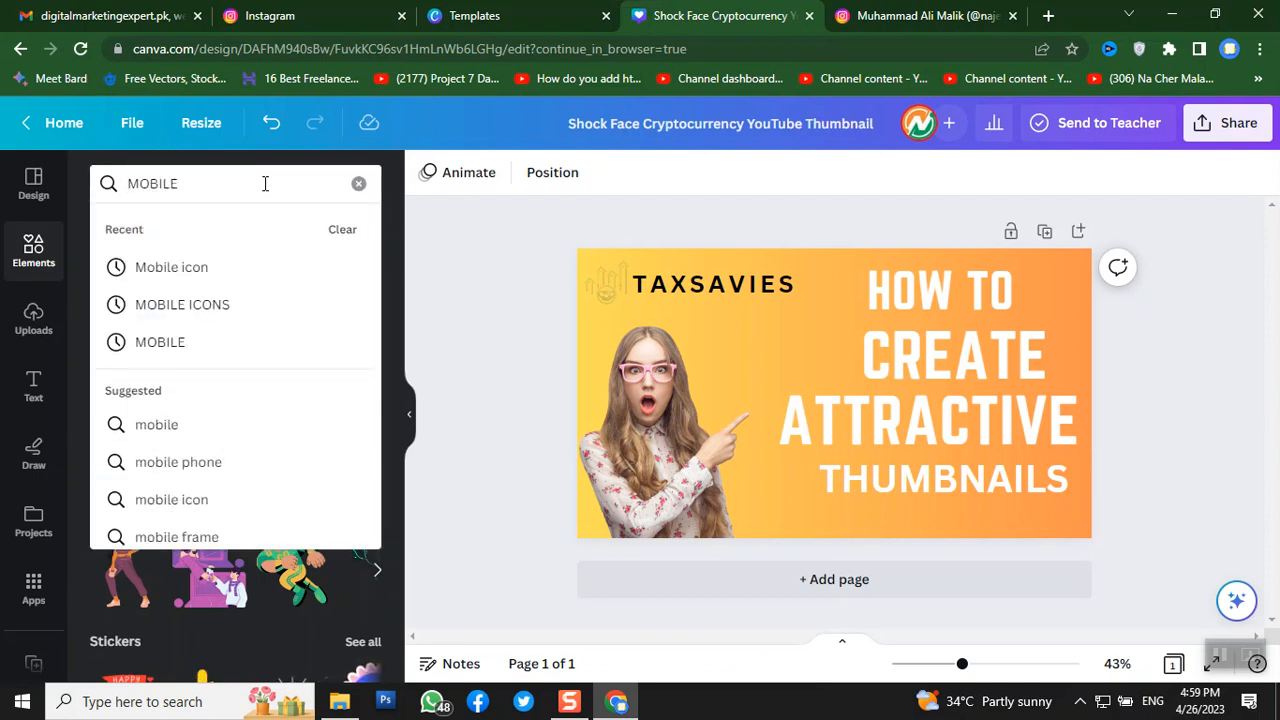
click(153, 275)
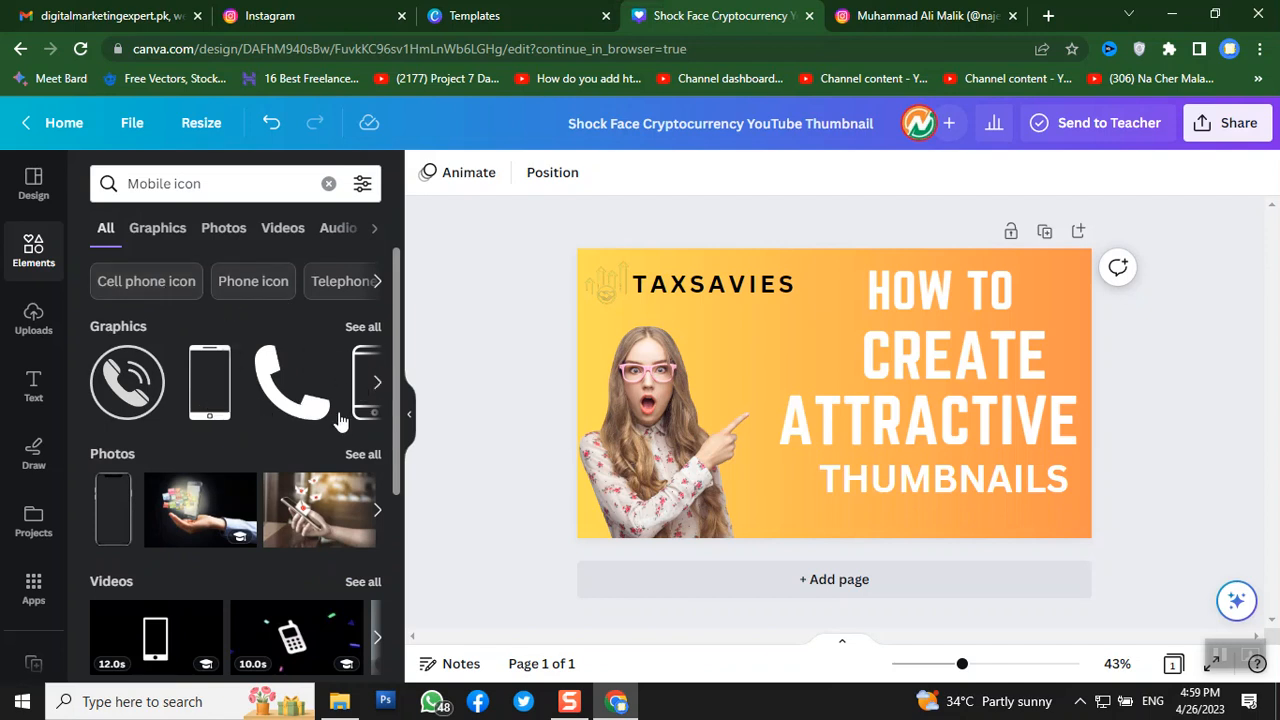
click(374, 390)
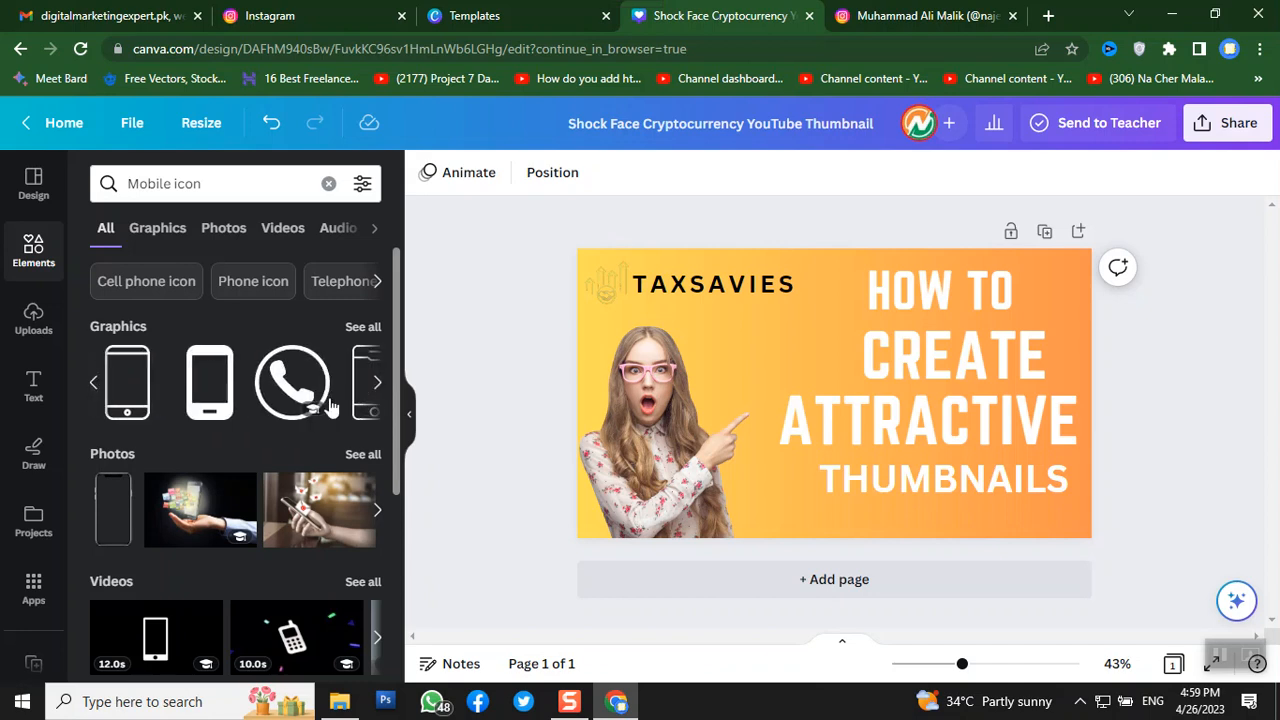
click(278, 403)
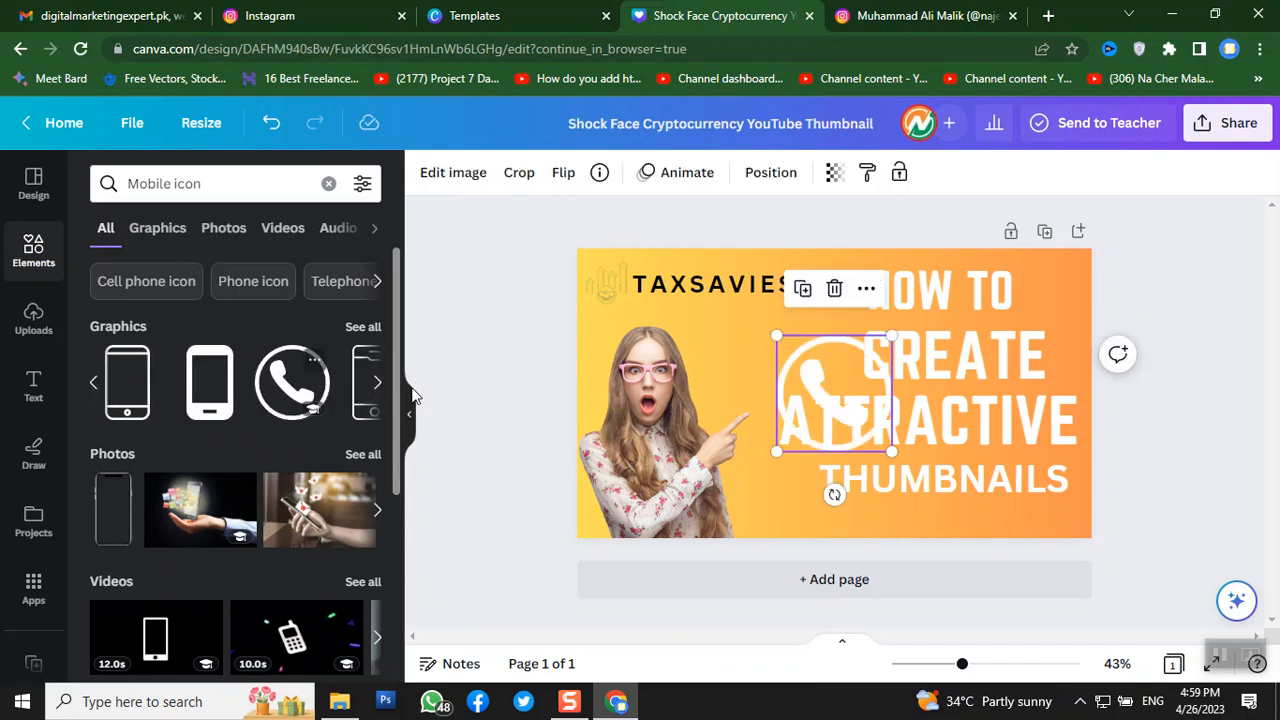
drag(878, 440, 842, 520)
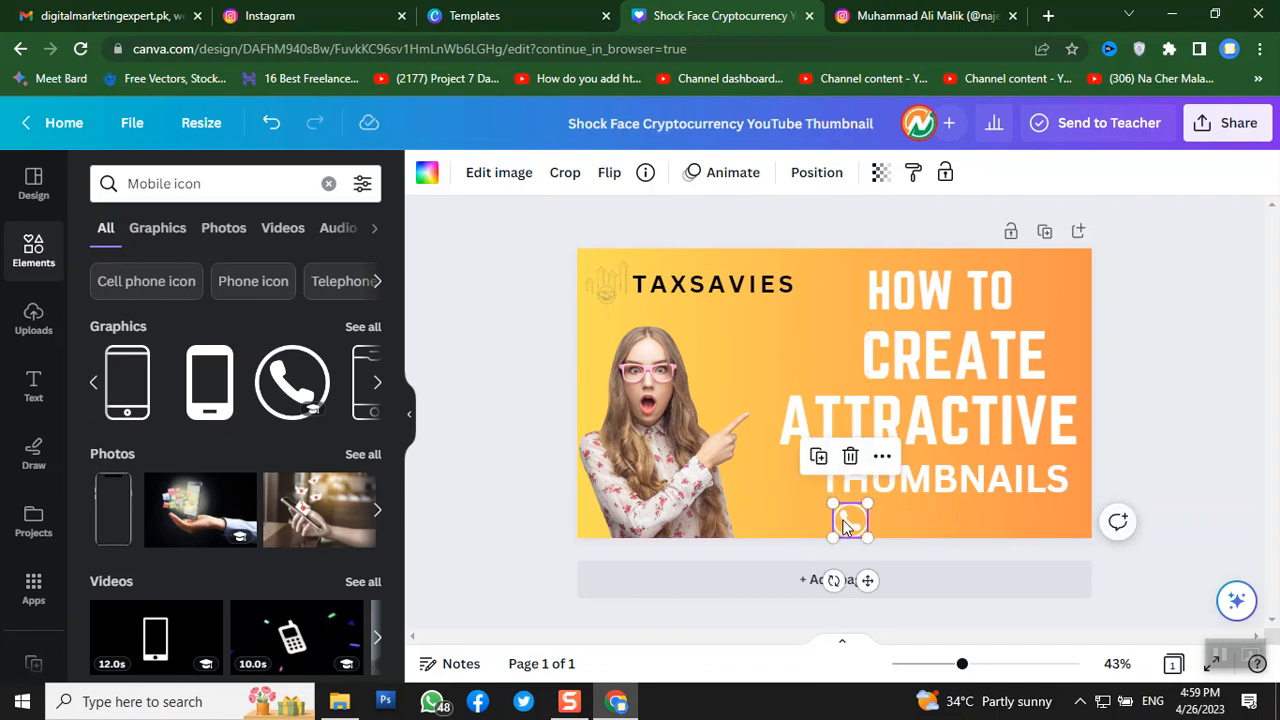
click(930, 483)
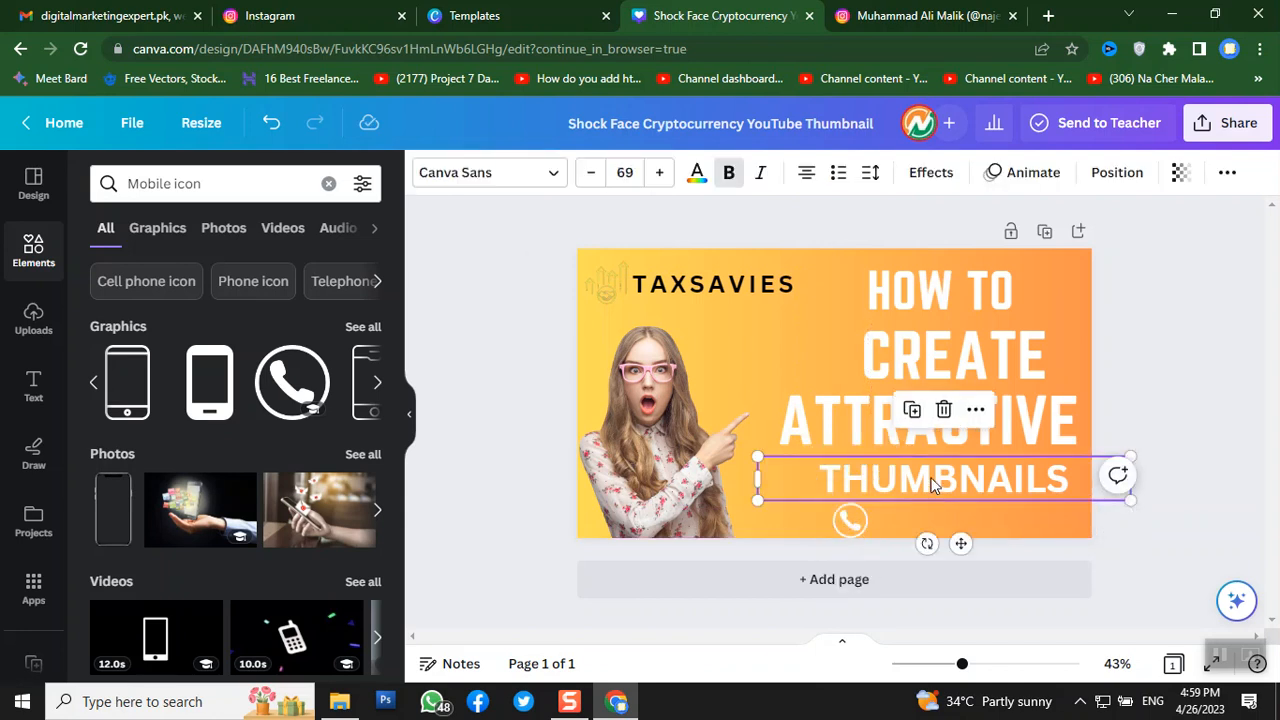
click(911, 411)
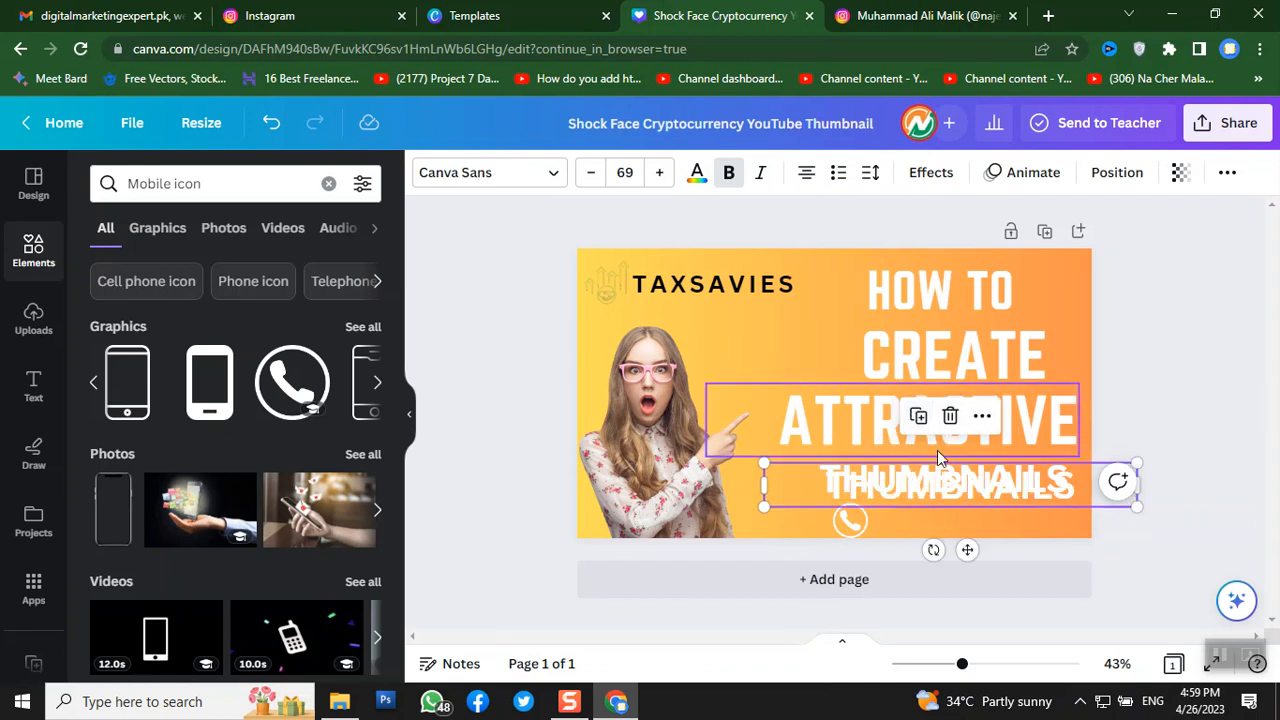
- Shrink the copied text to size 47 and place it beside the phone icon
drag(938, 482, 968, 508)
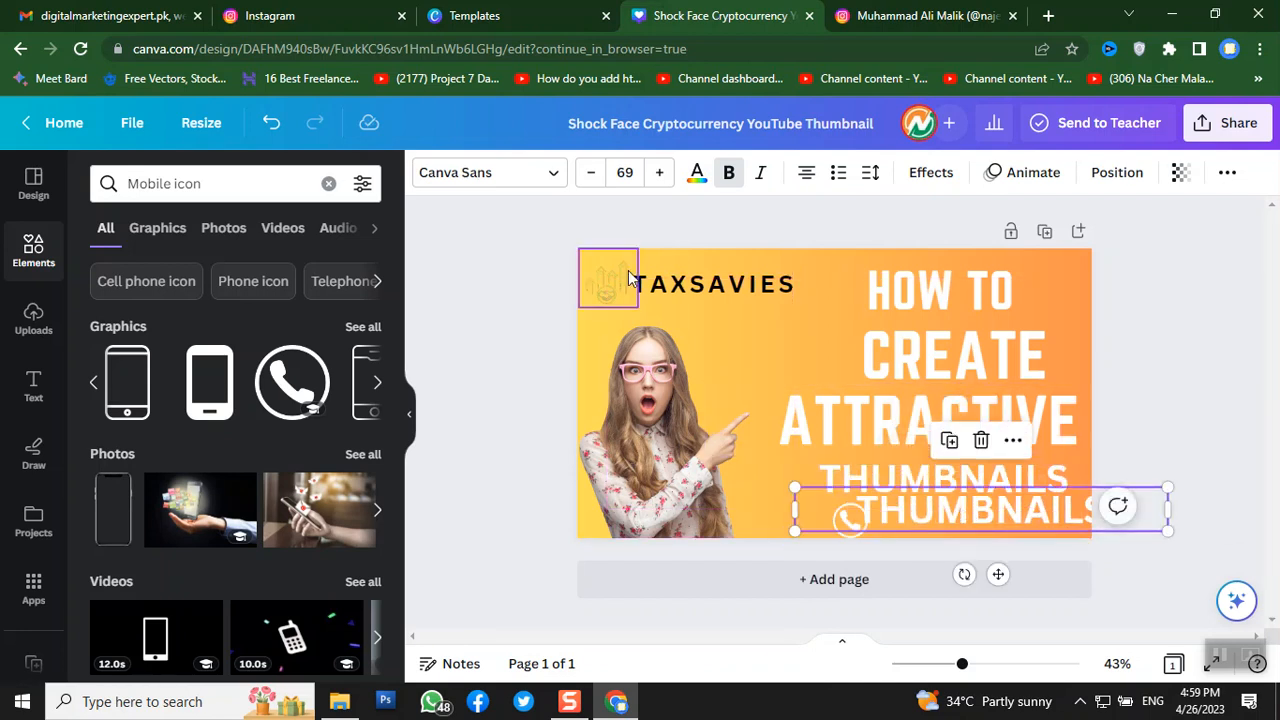
click(594, 176)
click(594, 176)
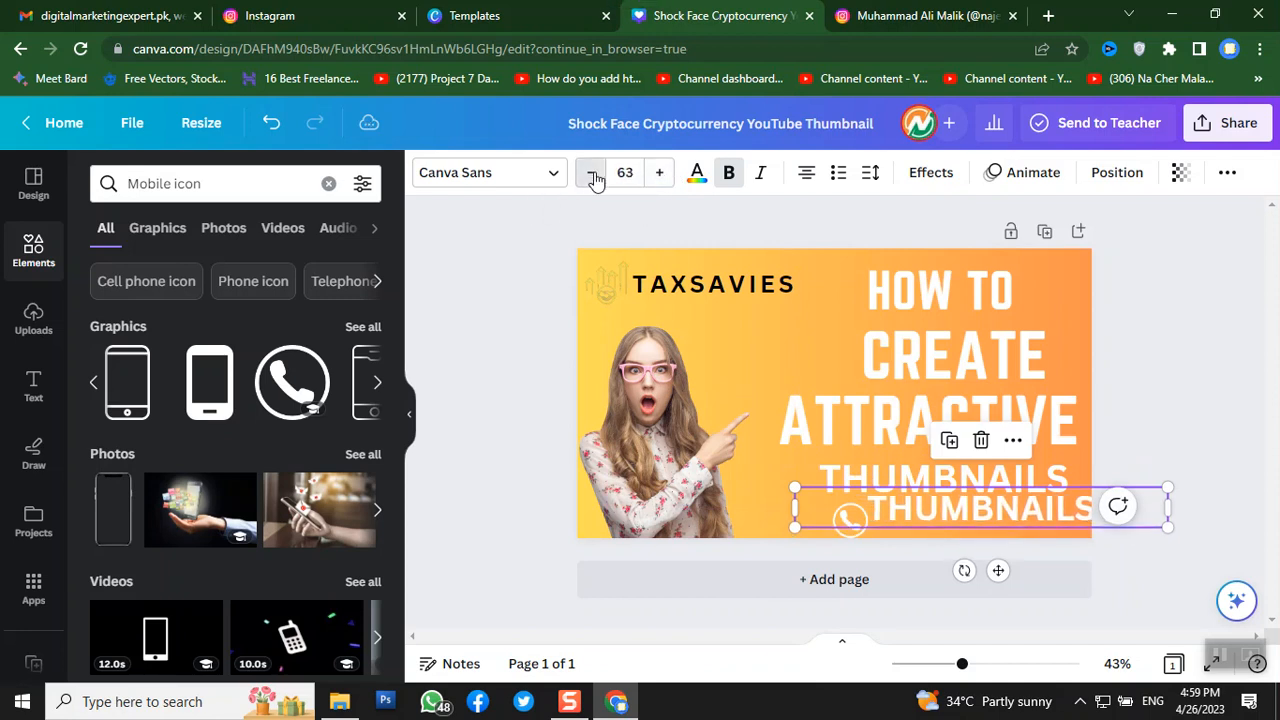
click(594, 176)
click(594, 177)
click(594, 176)
click(594, 176)
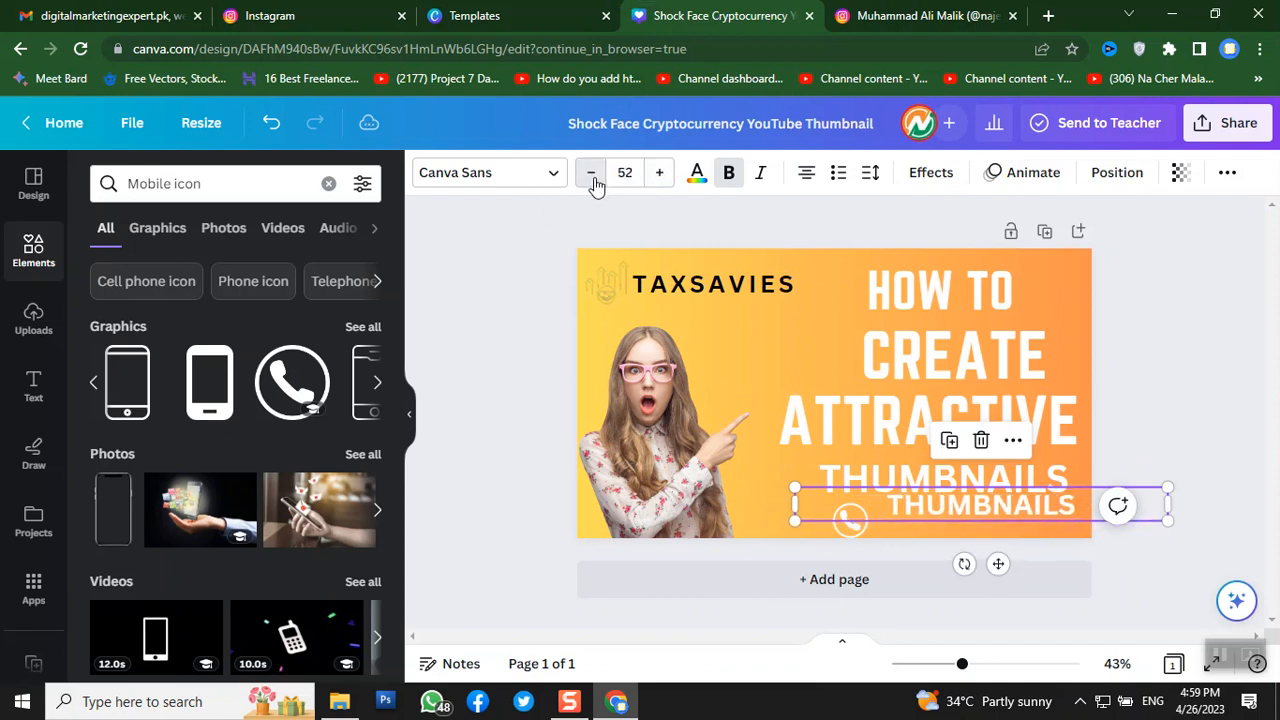
click(594, 176)
click(594, 176)
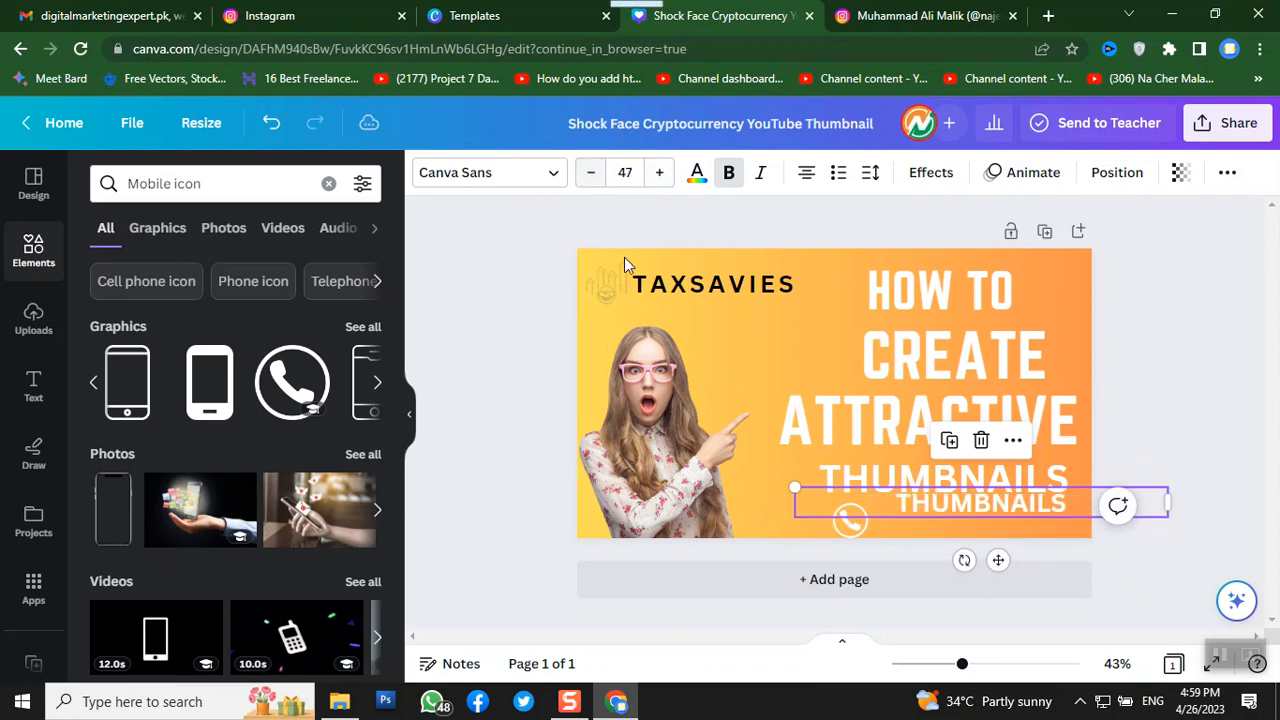
drag(940, 512, 928, 524)
- Replace the copied text with the contact phone number
double_click(926, 524)
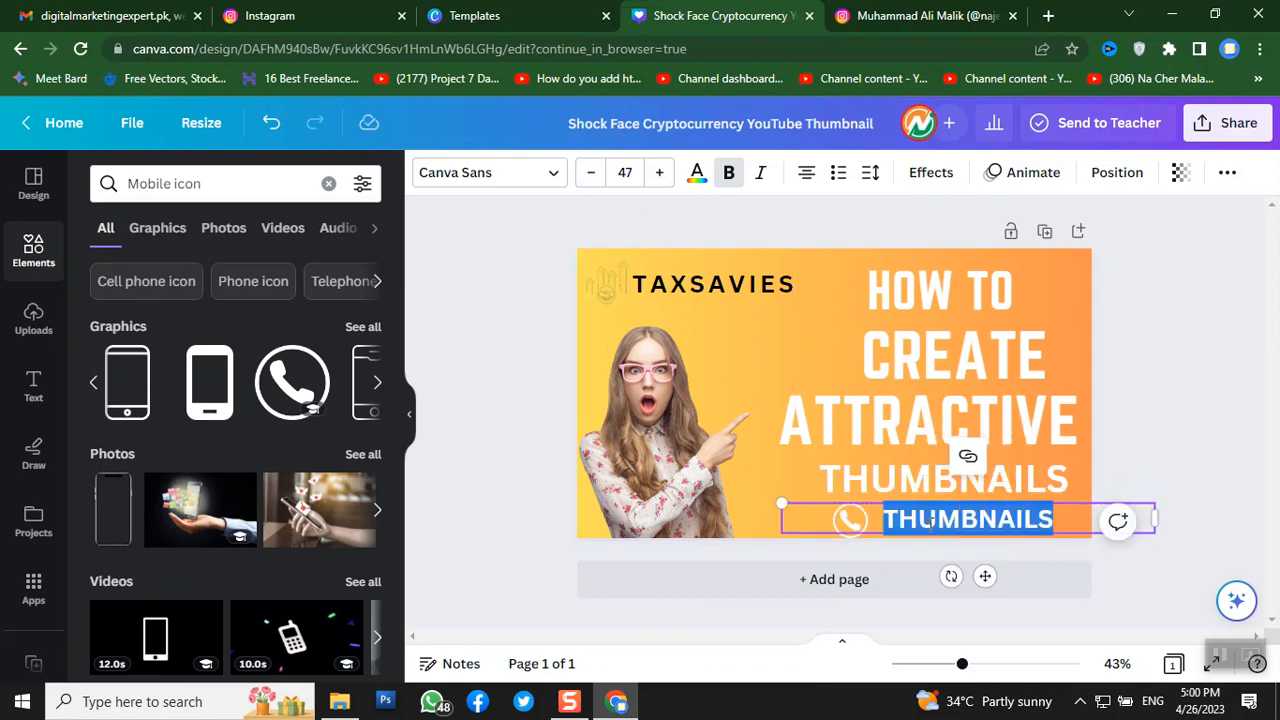
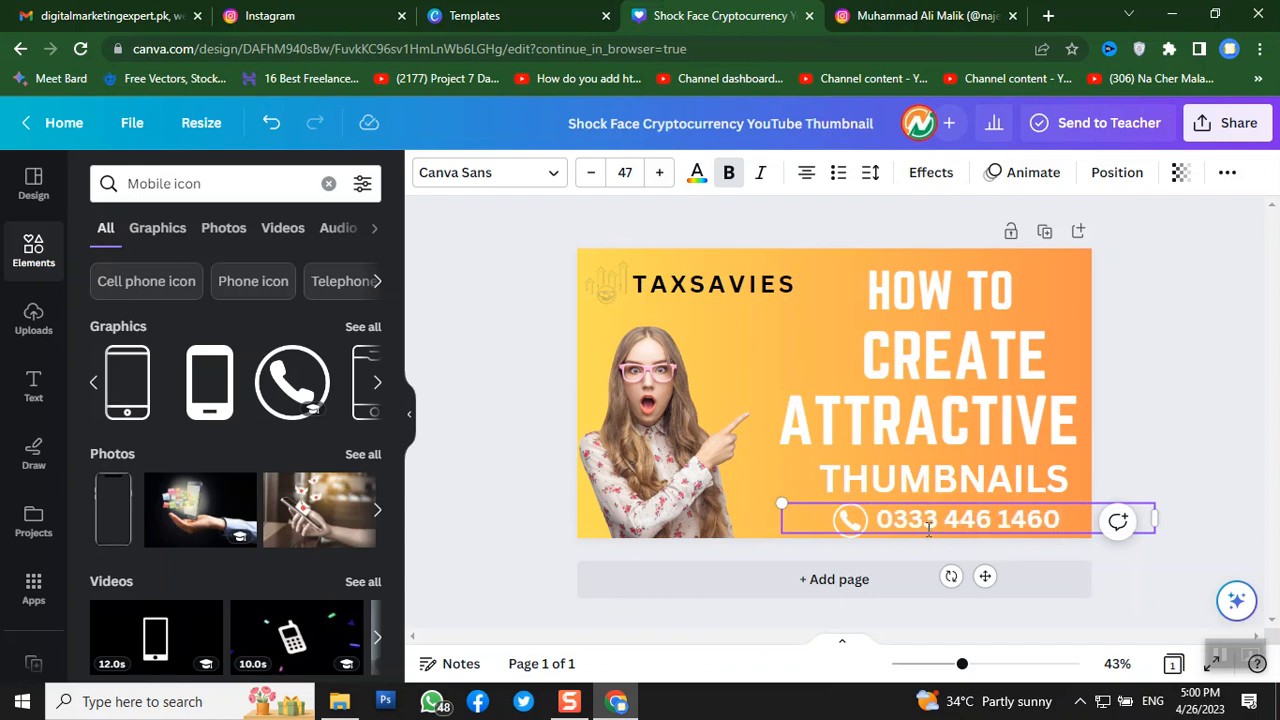
click(541, 428)
click(855, 525)
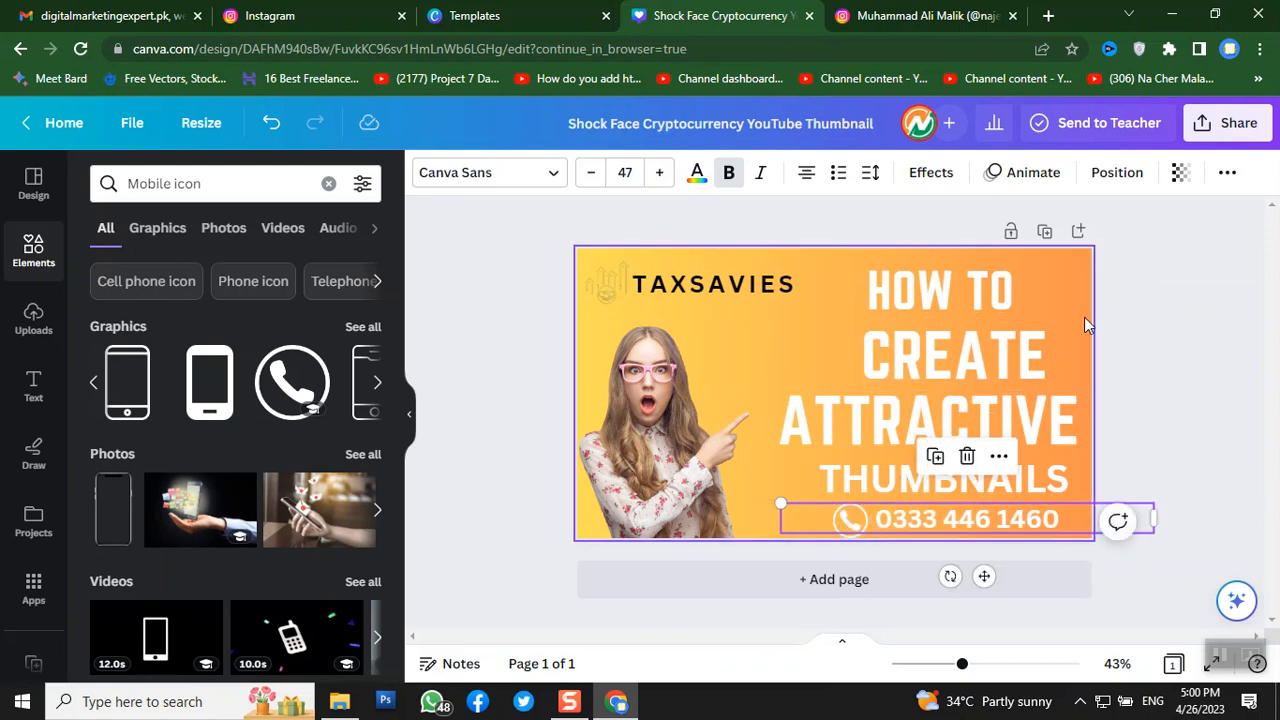
click(1157, 288)
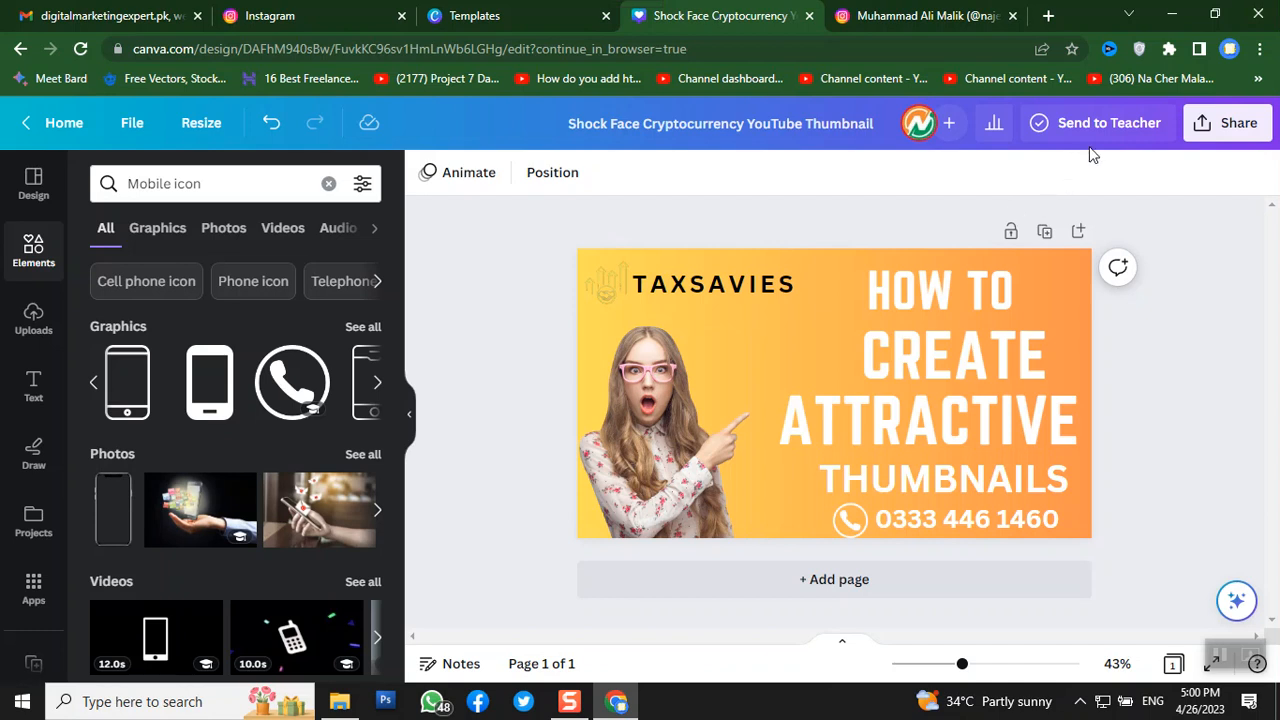
- Download the design as a PNG from the Share menu and close the completion popup
click(1224, 137)
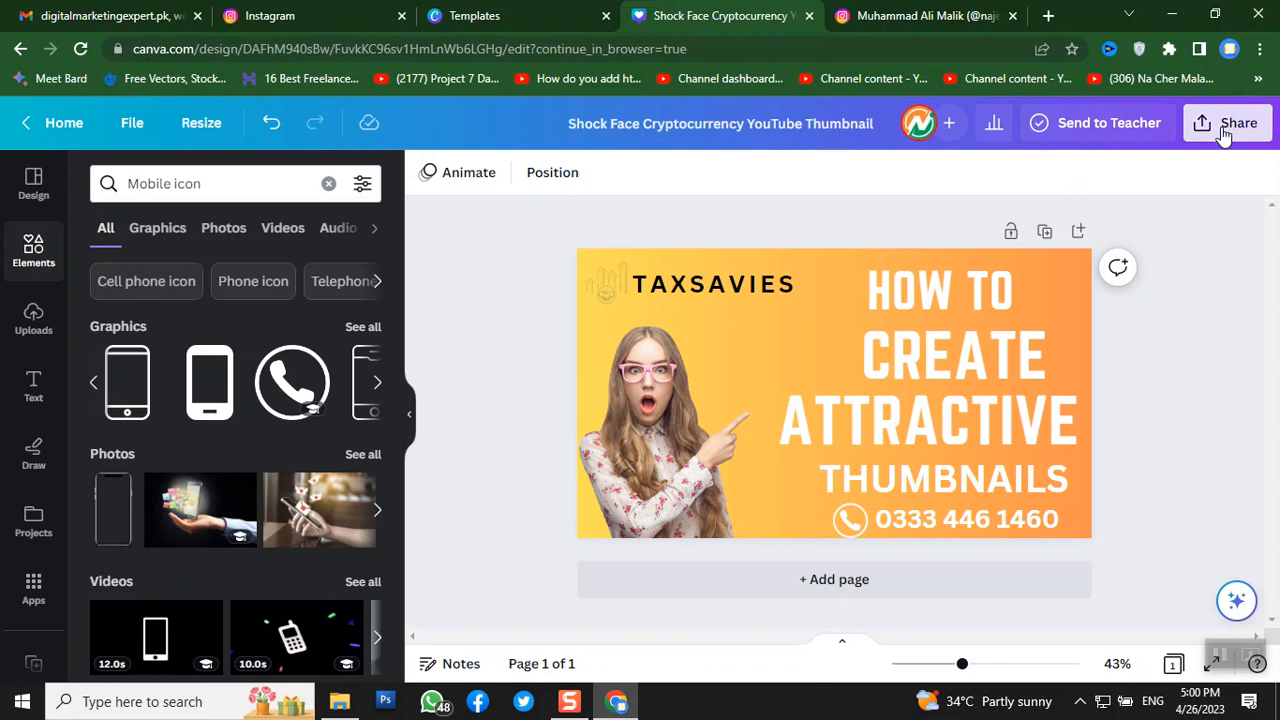
scroll(1070, 236, down, 3)
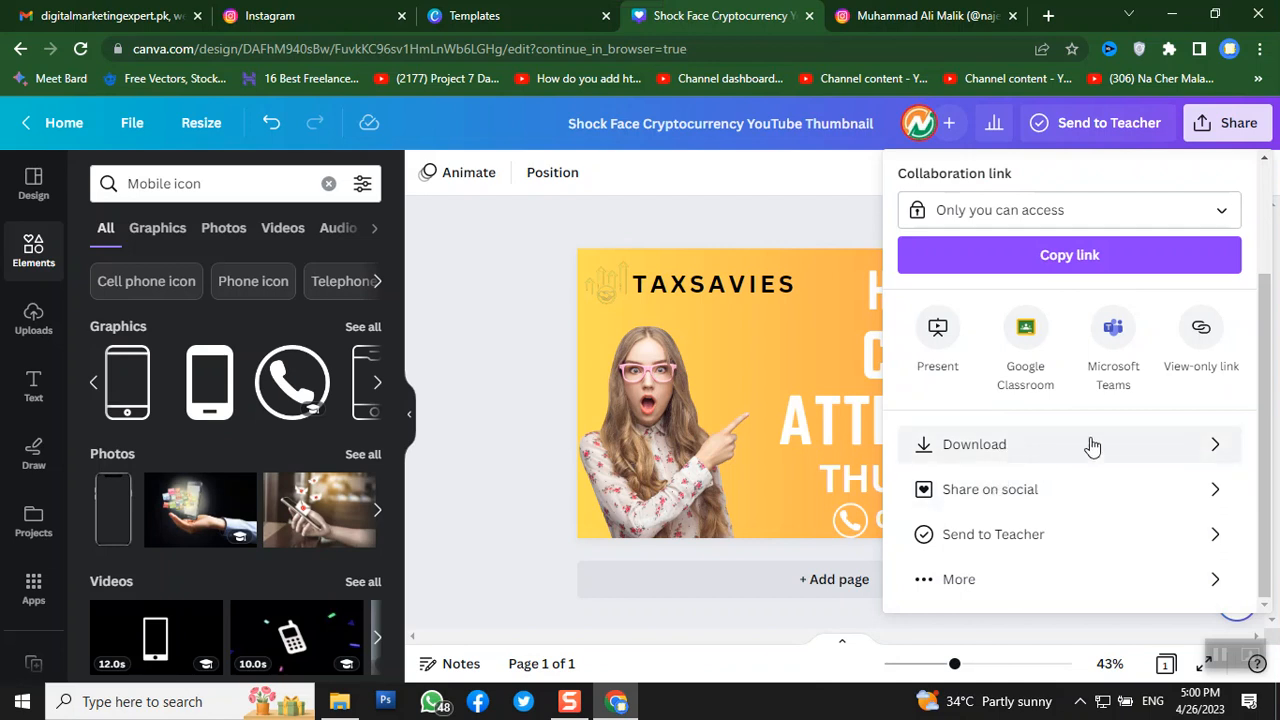
click(1184, 445)
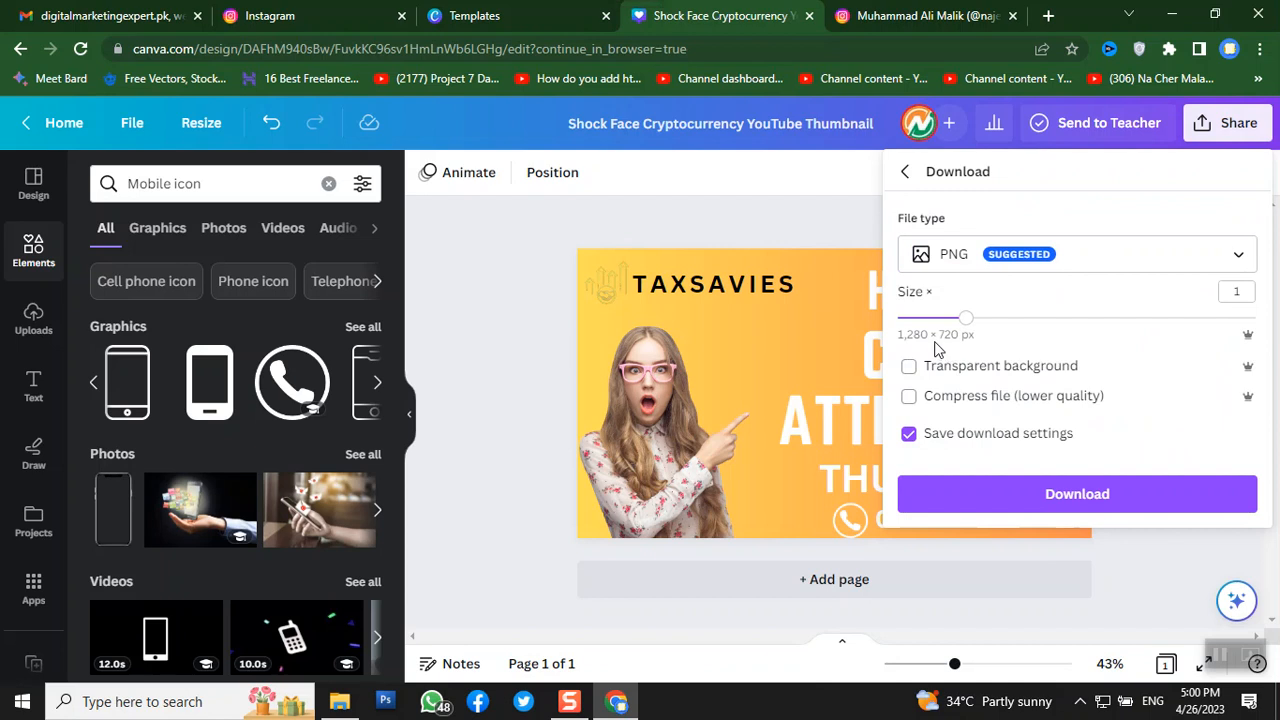
click(1240, 259)
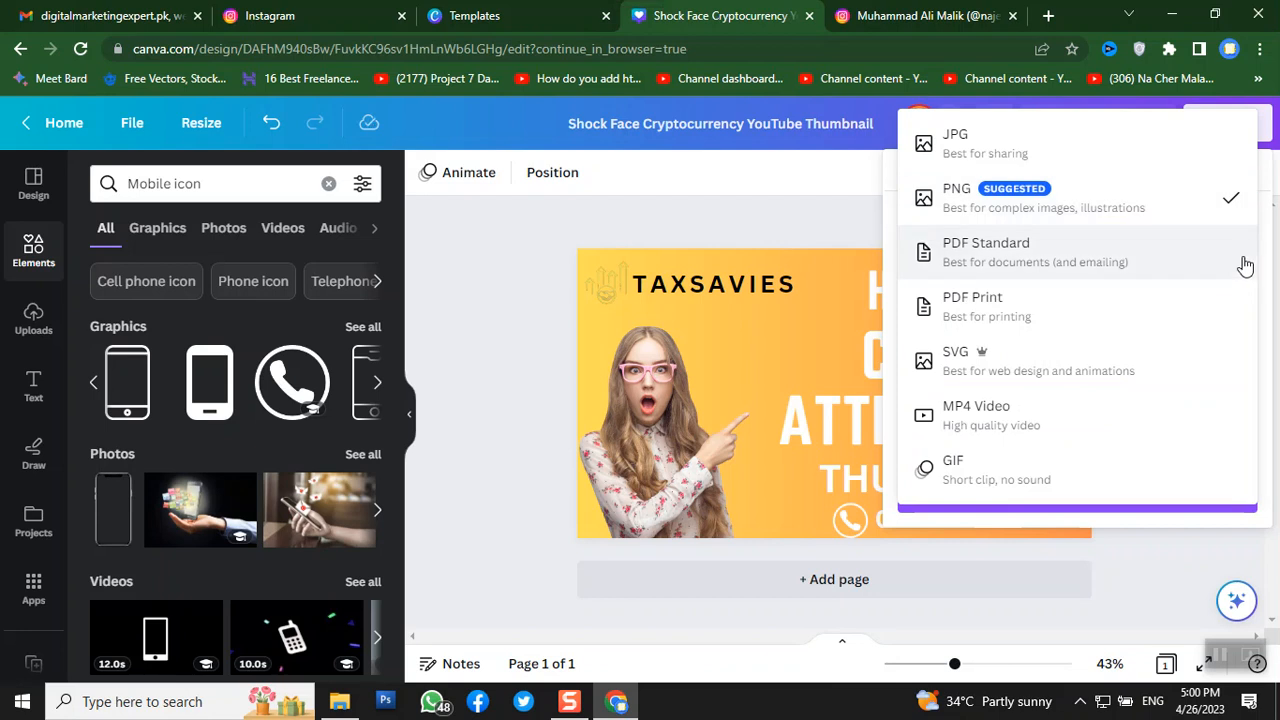
click(993, 208)
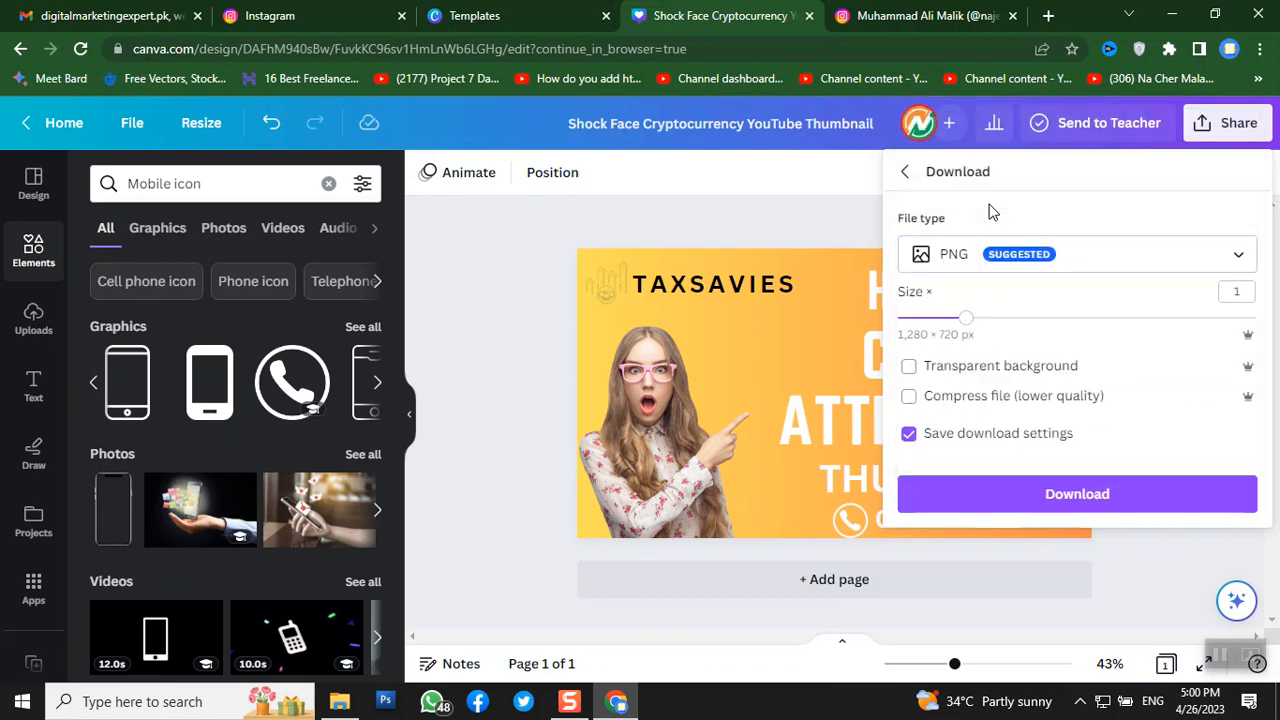
click(1102, 506)
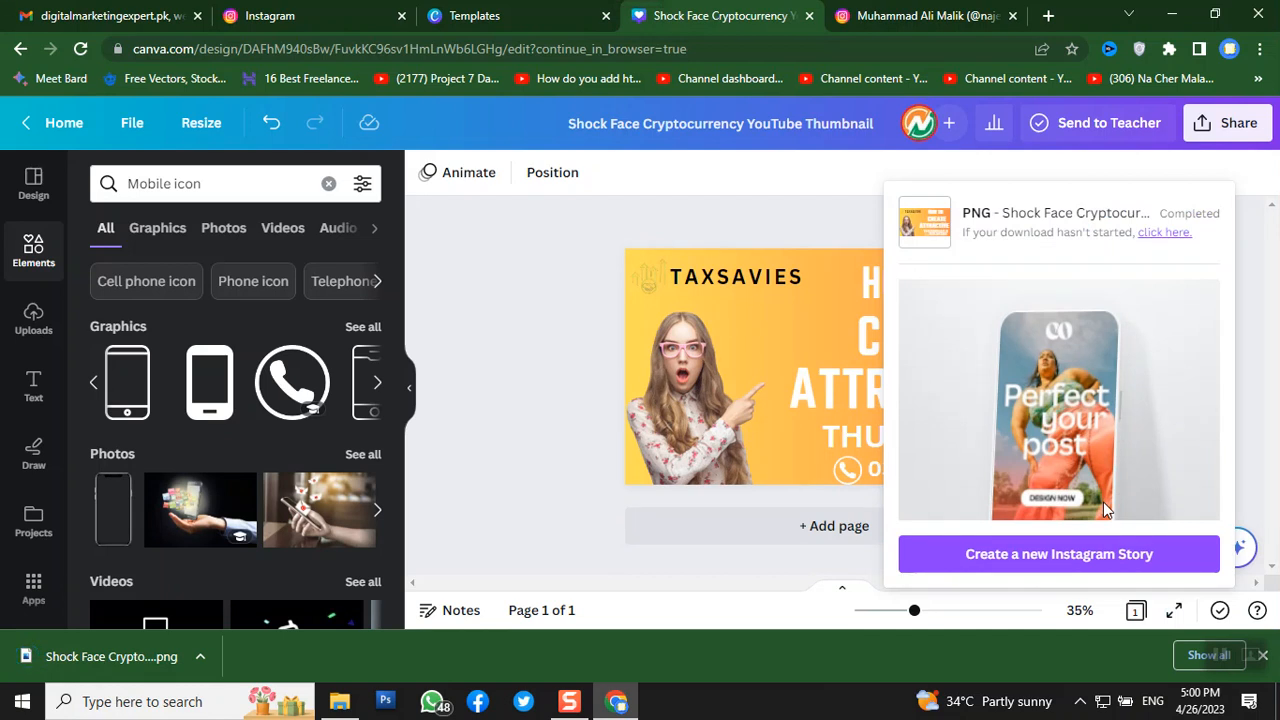
click(519, 360)
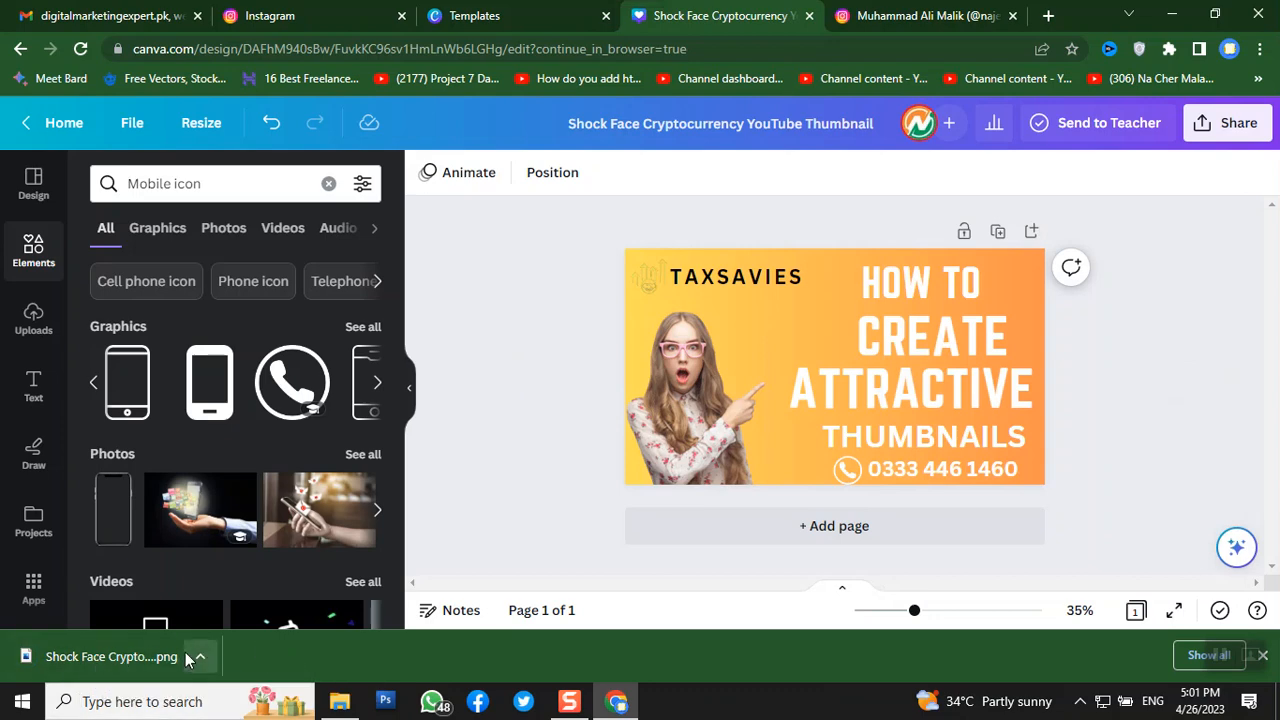
- Search the templates for 'tax preparation services'
click(455, 24)
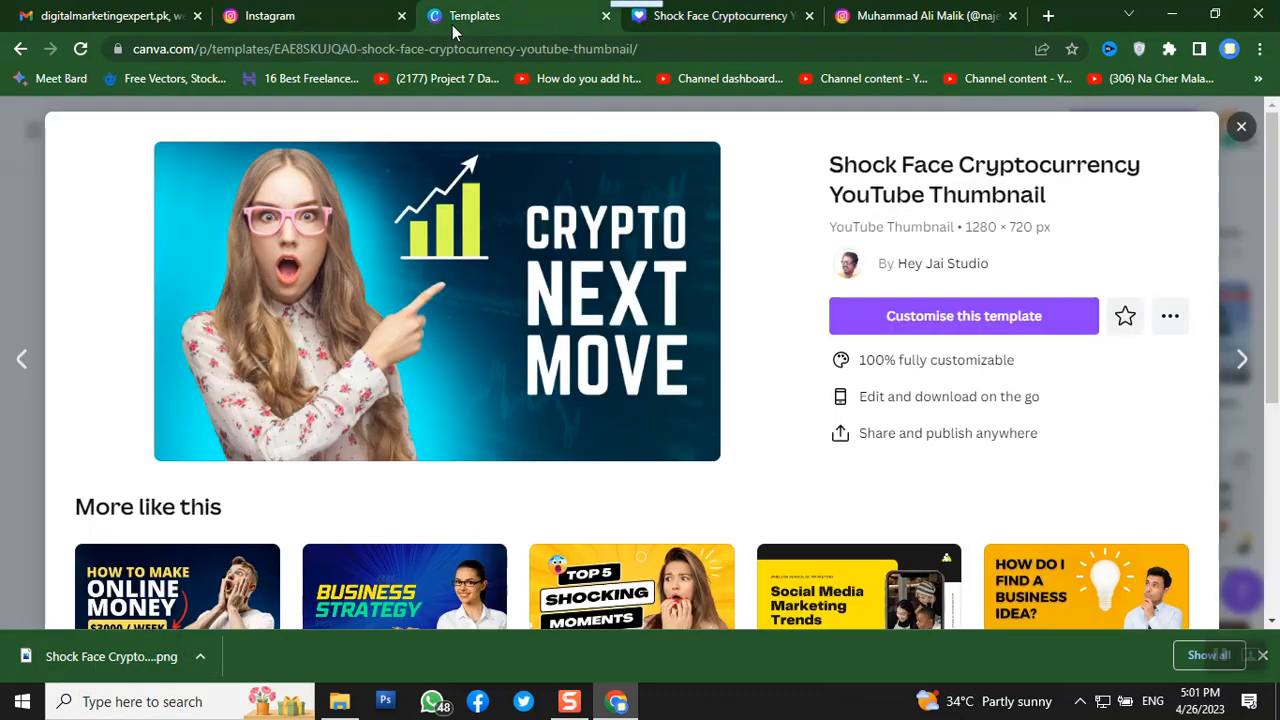
click(1240, 130)
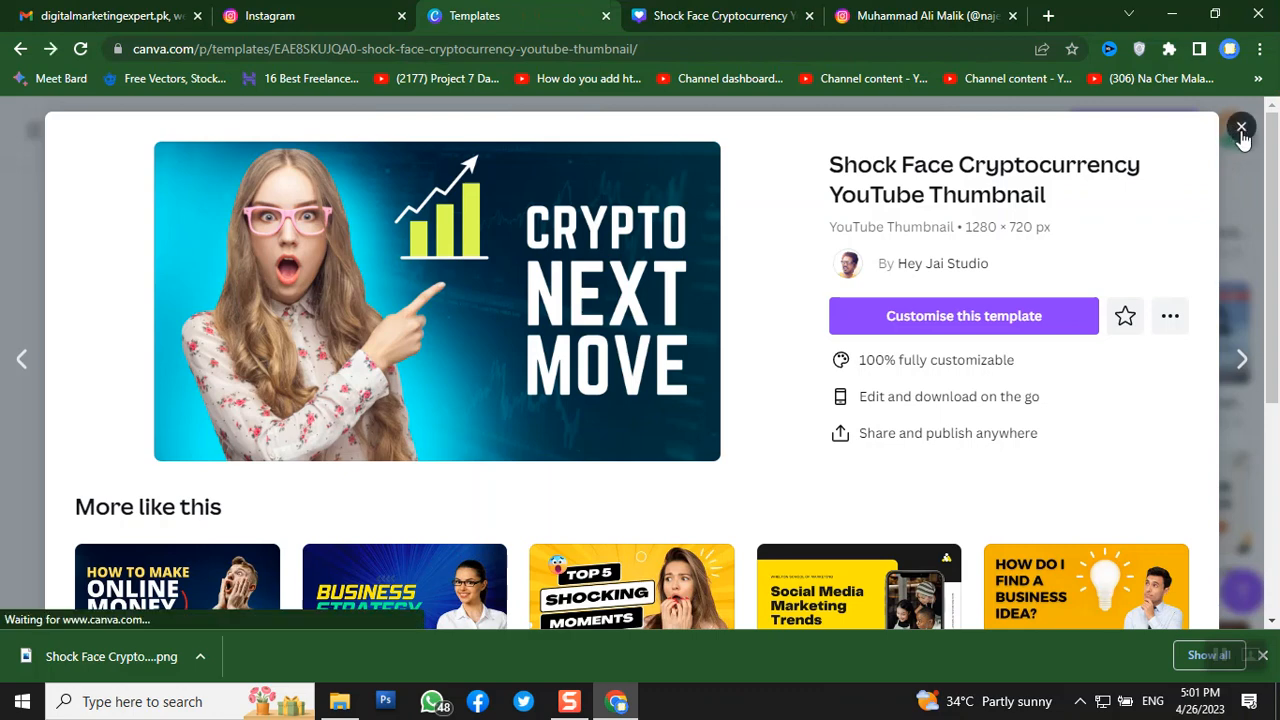
drag(778, 131, 334, 156)
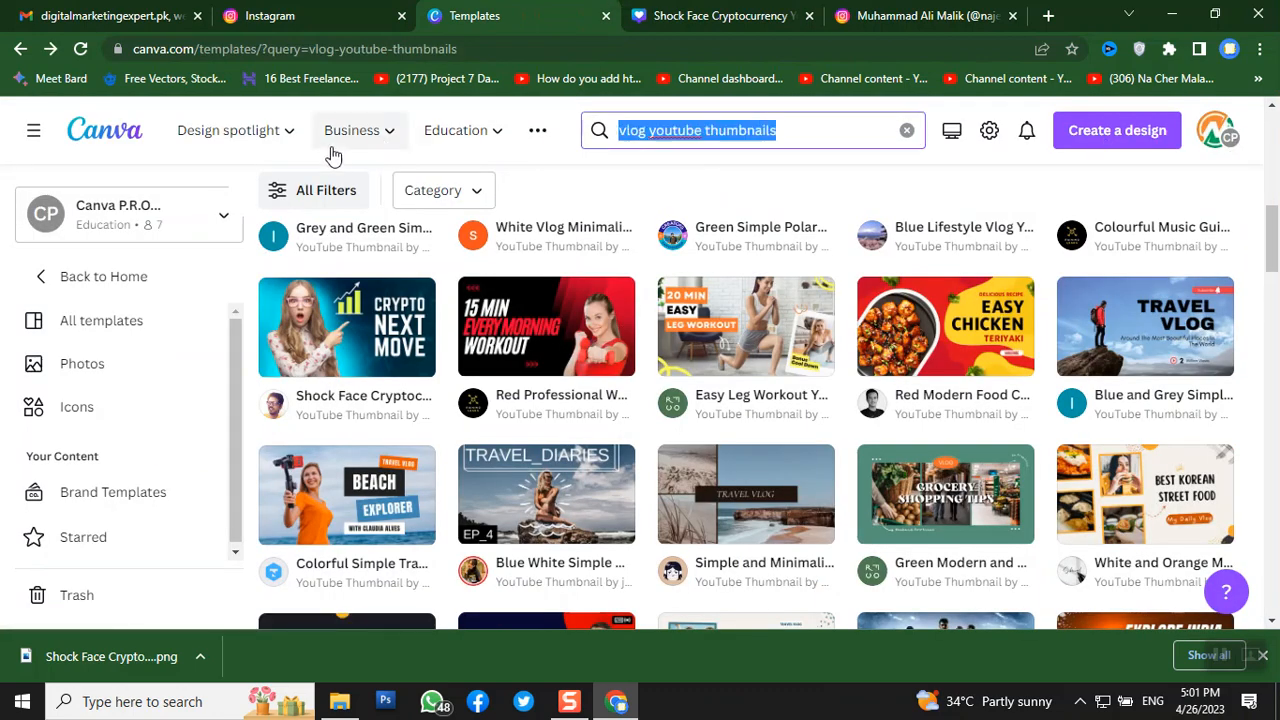
mouse_move(334, 156)
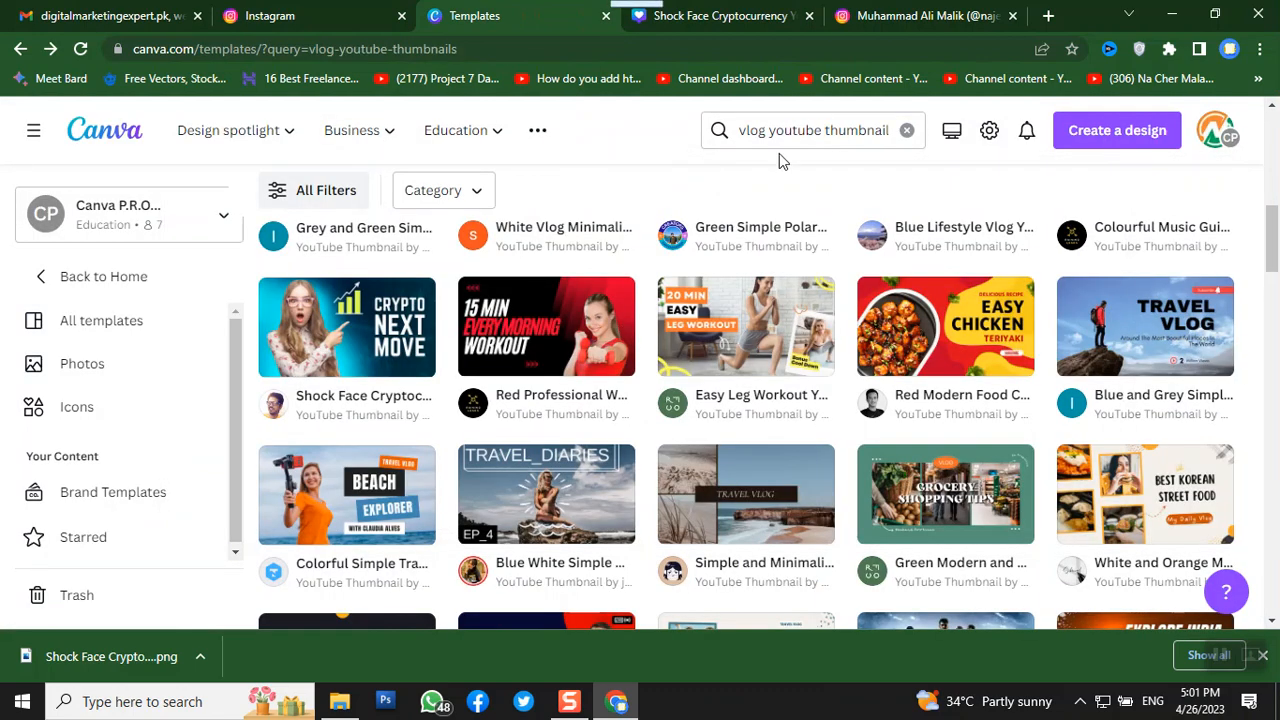
click(906, 130)
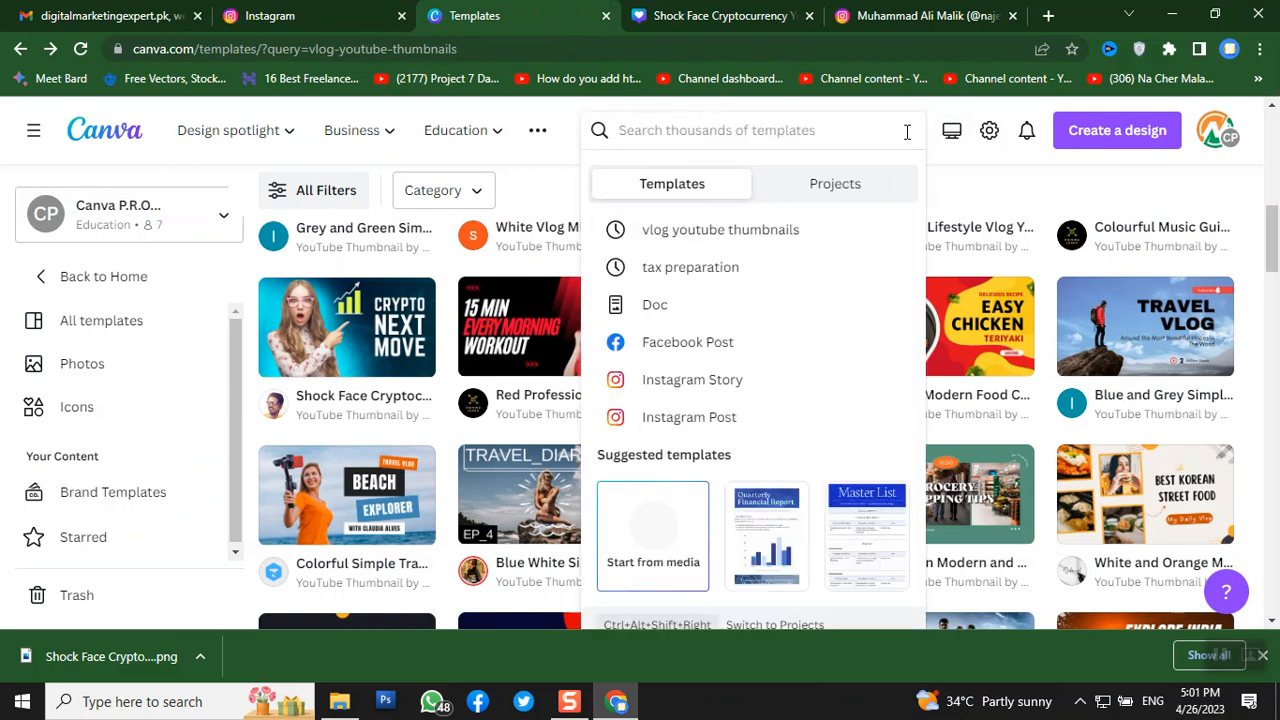
text(TAX)
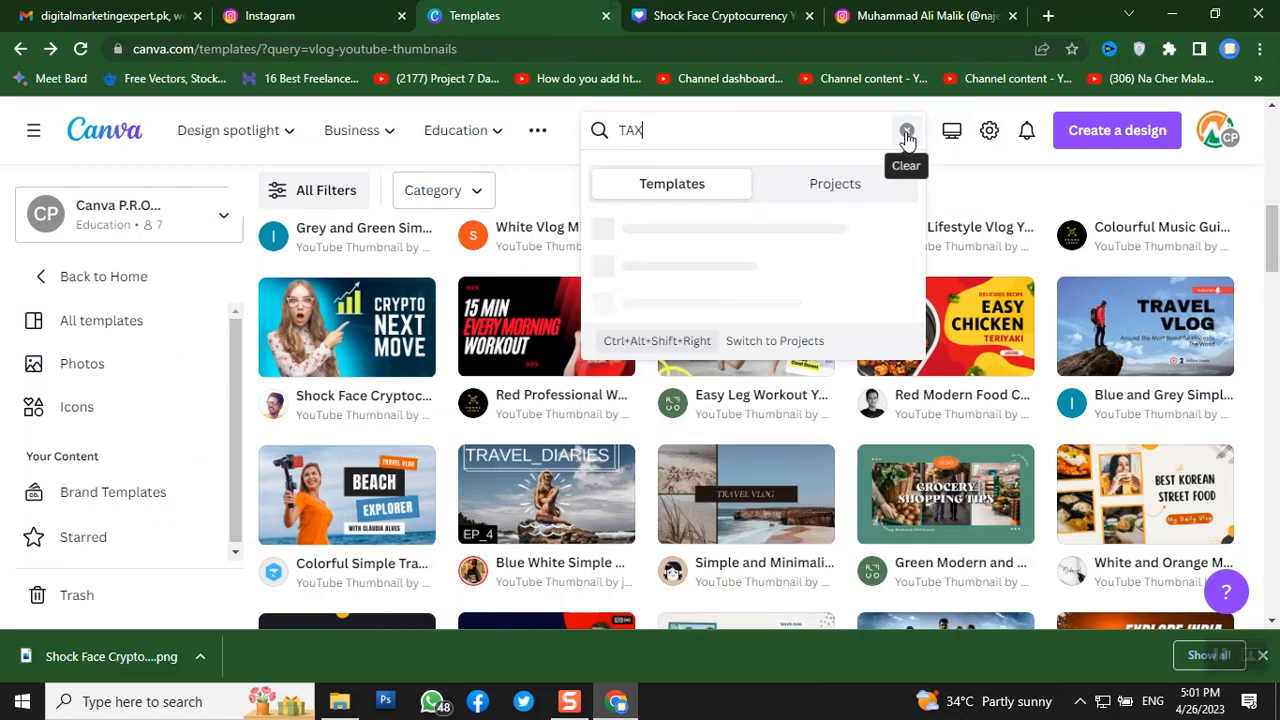
click(906, 133)
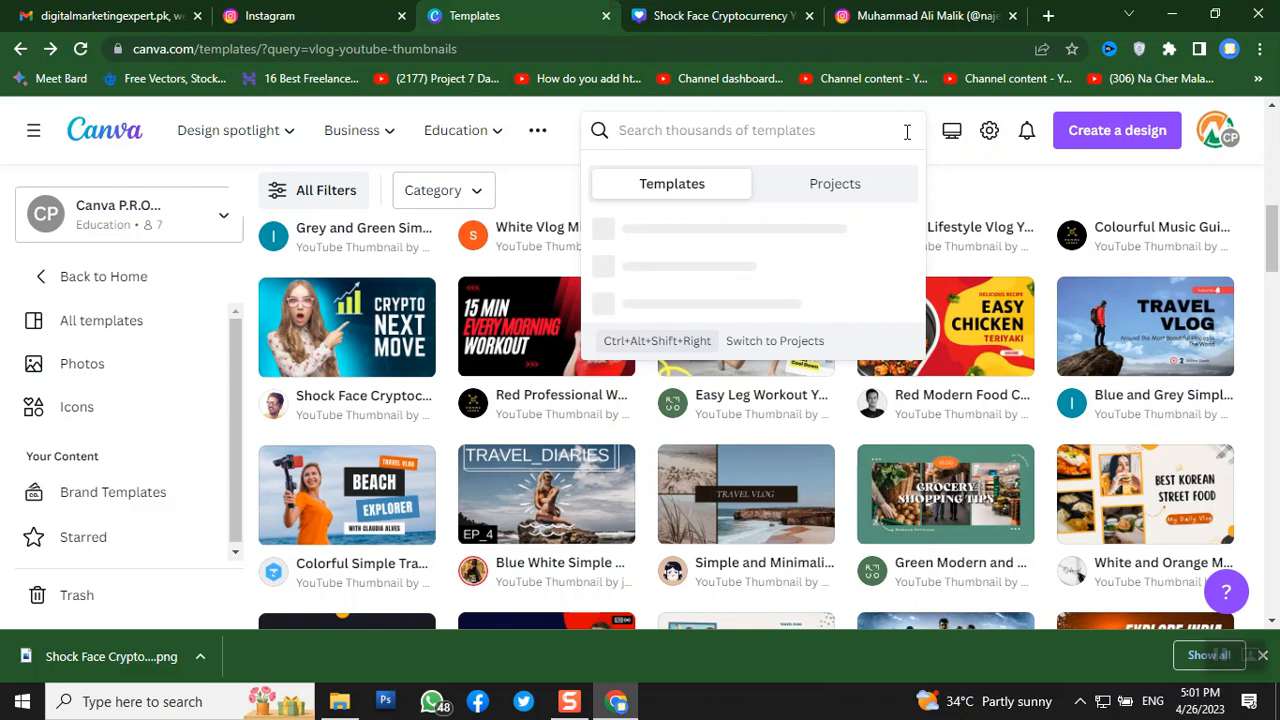
text(tax prepar)
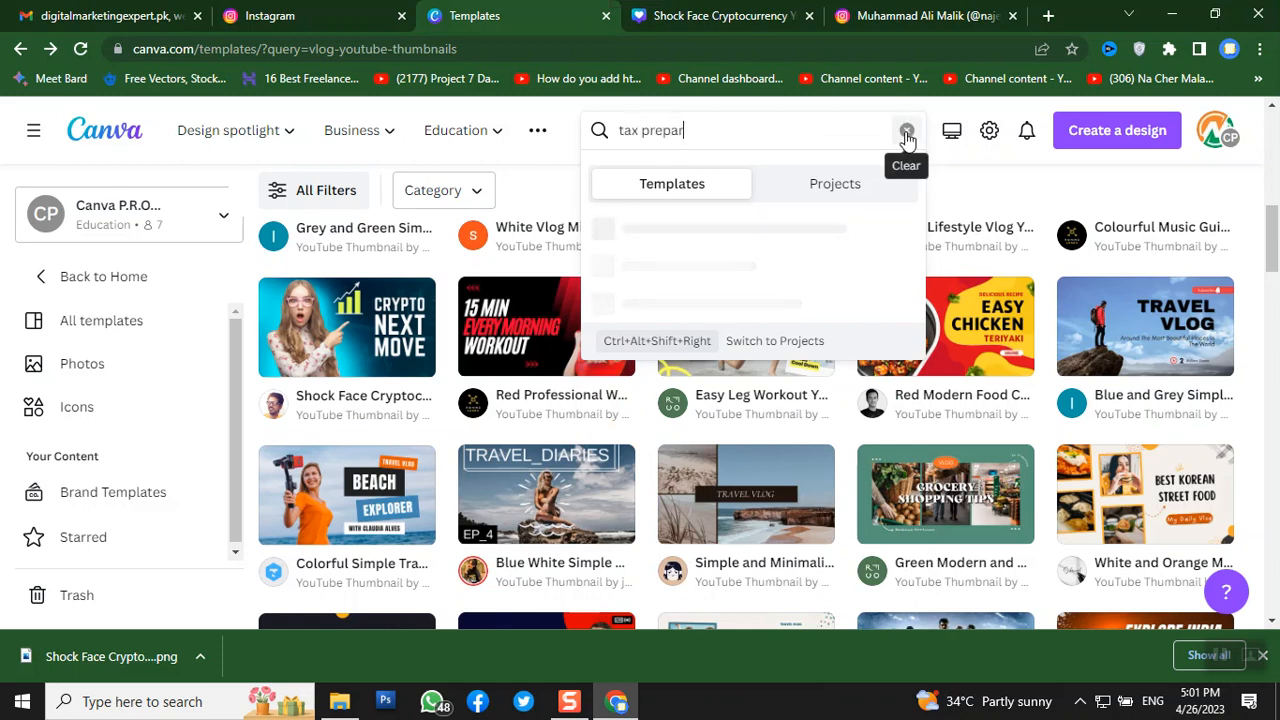
text(ation service)
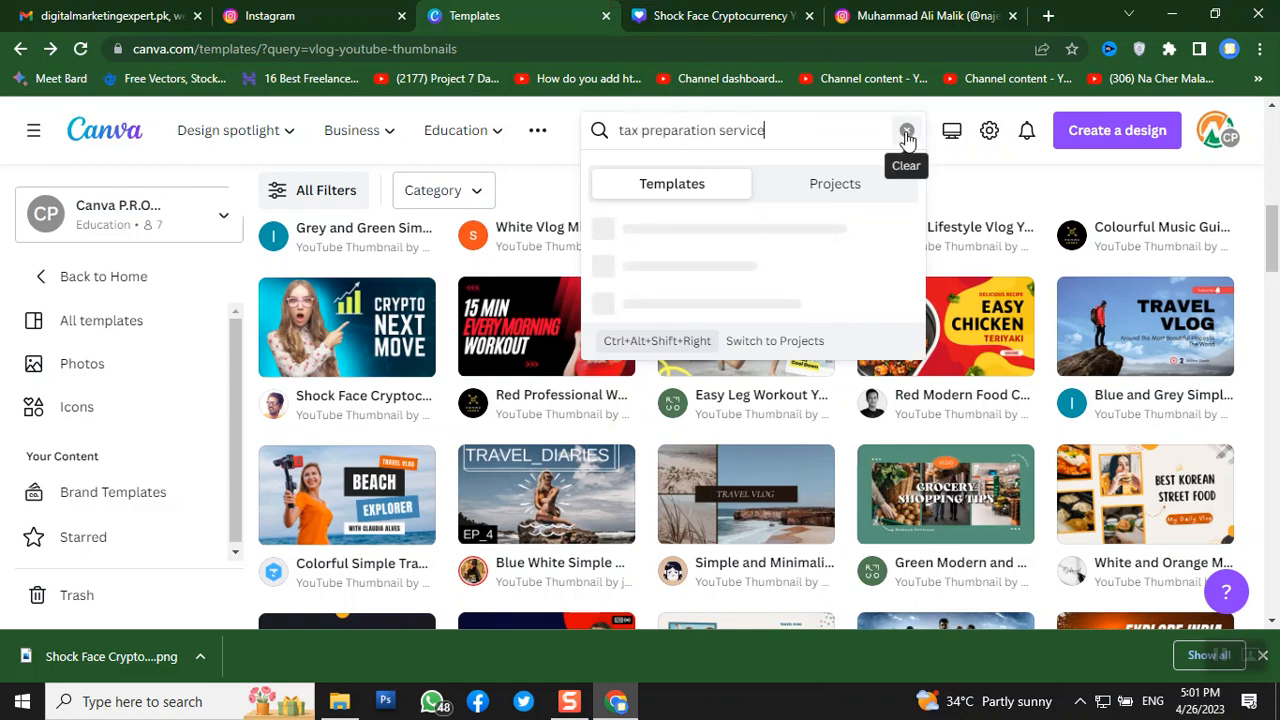
text(s)
key(Return)
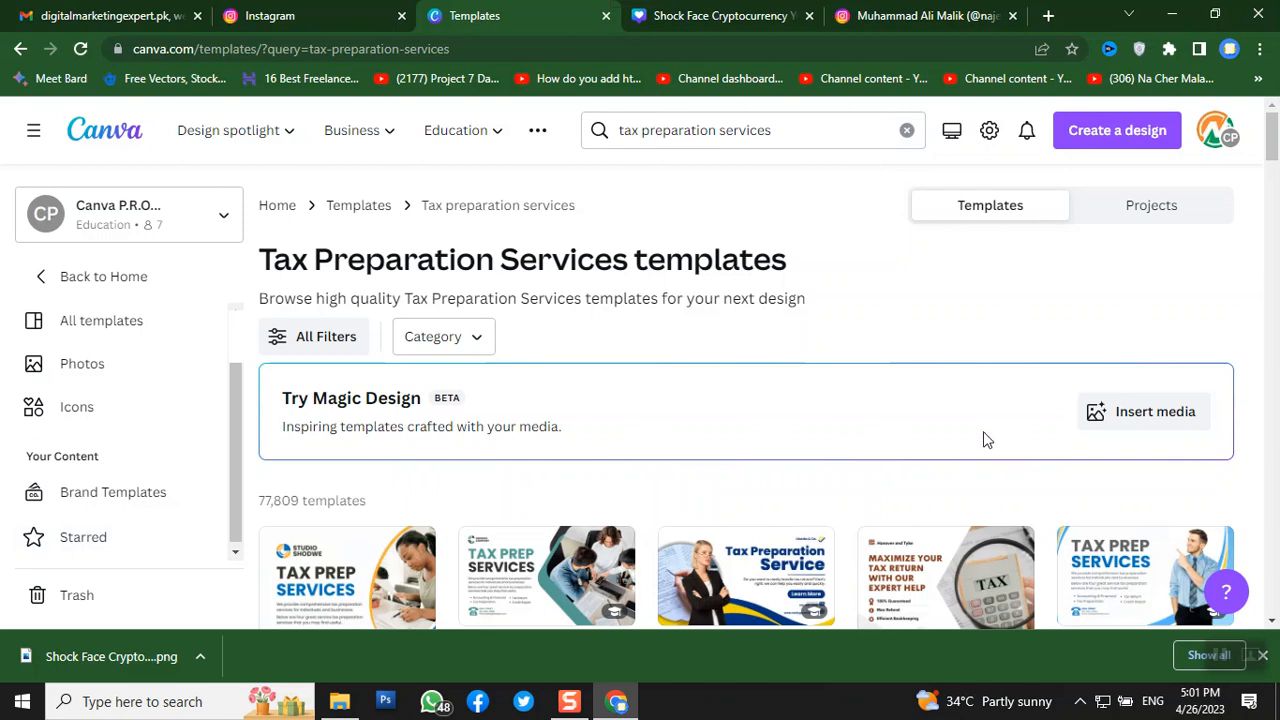
- Scroll the results and preview the Blue and Yellow Modern Tax Prep Services Facebook Post
scroll(985, 438, down, 2)
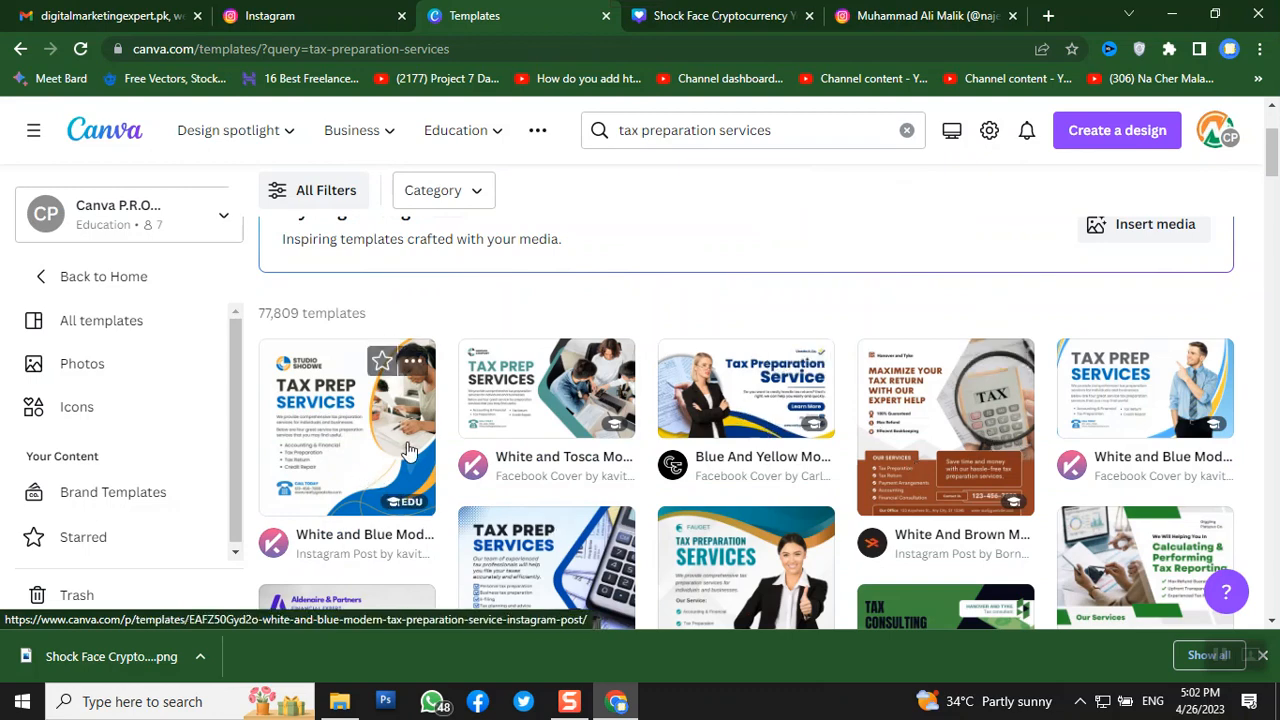
scroll(855, 397, down, 2)
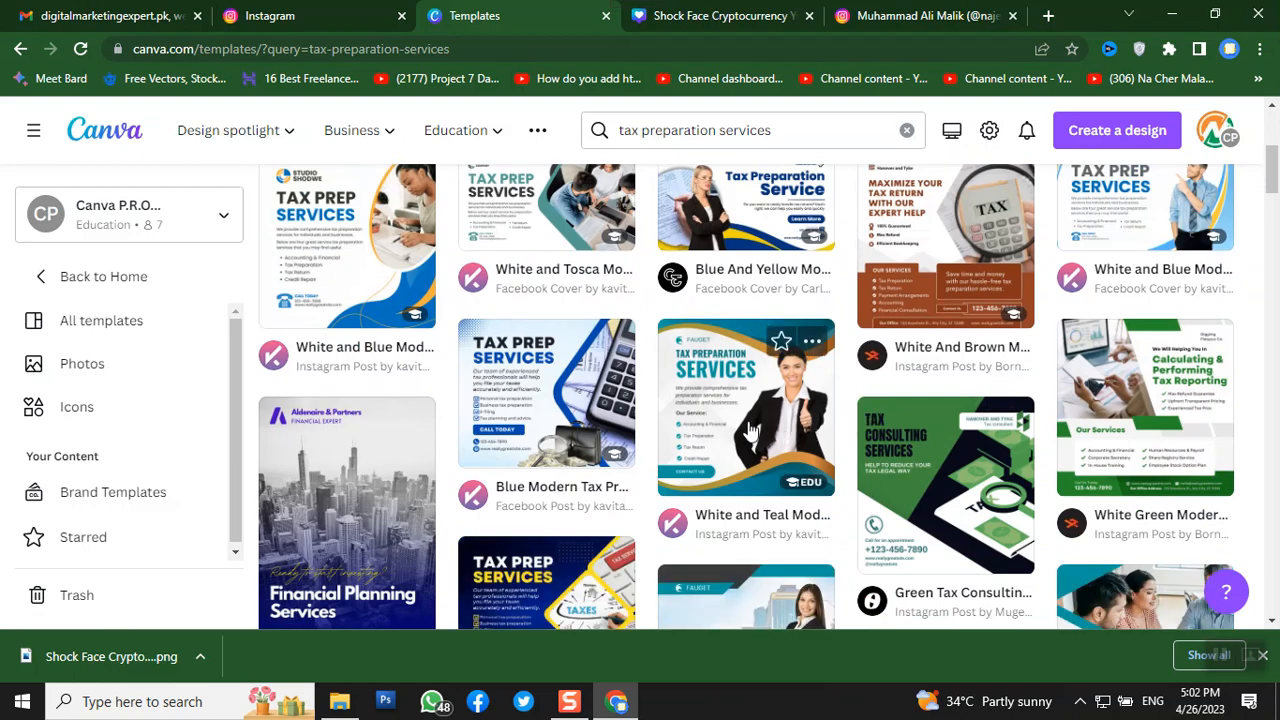
scroll(750, 430, down, 1)
scroll(750, 430, down, 1)
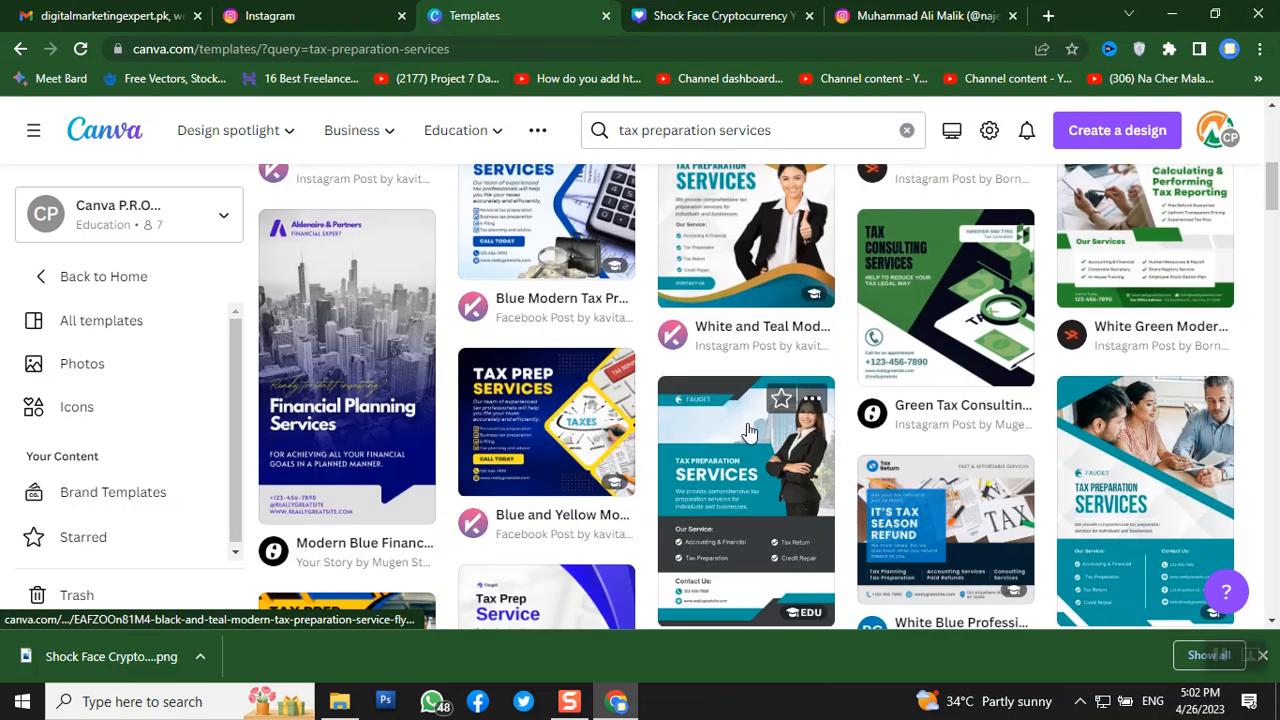
click(520, 463)
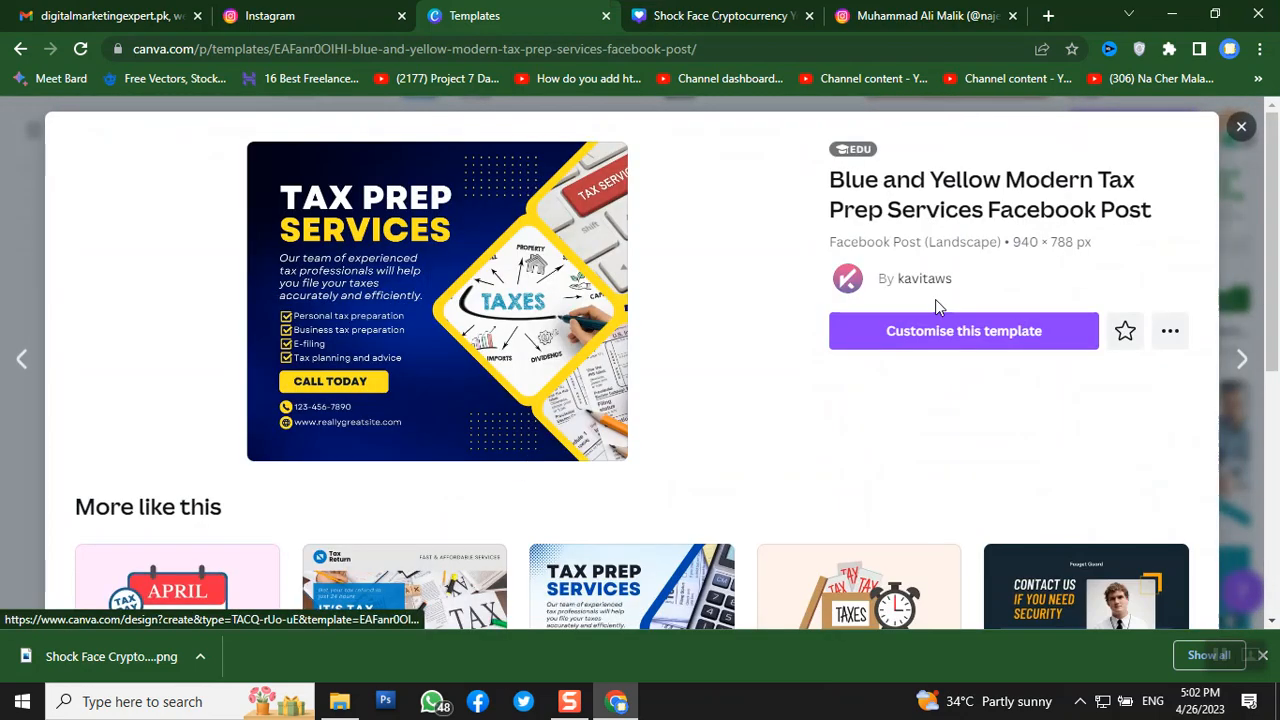
- Customise the Blue and Yellow Tax Prep Services template in the browser and open Resize
click(969, 330)
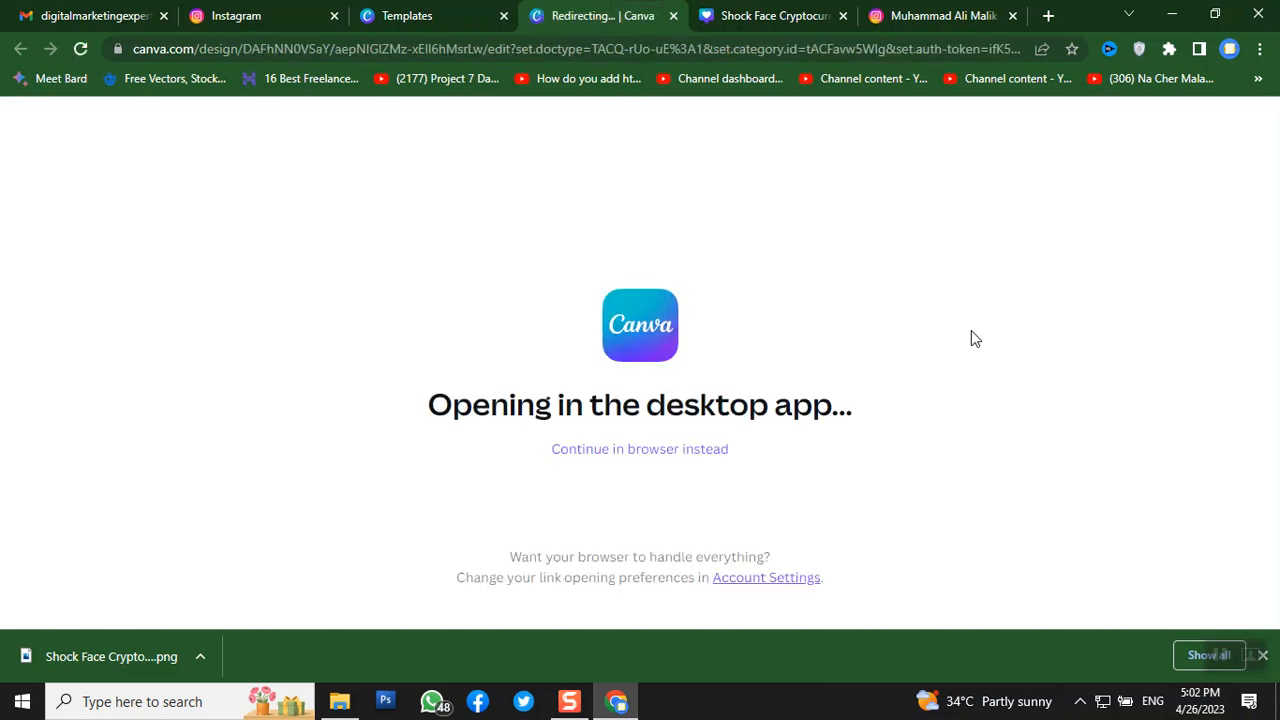
click(644, 451)
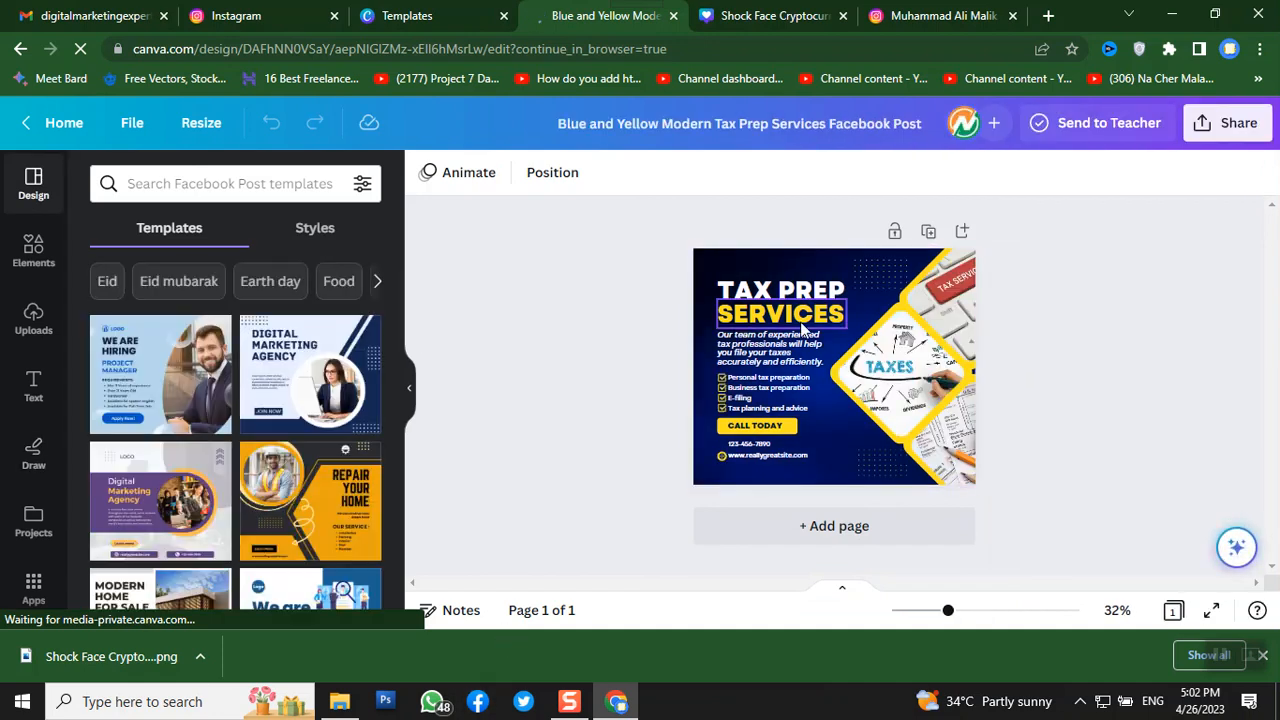
click(205, 123)
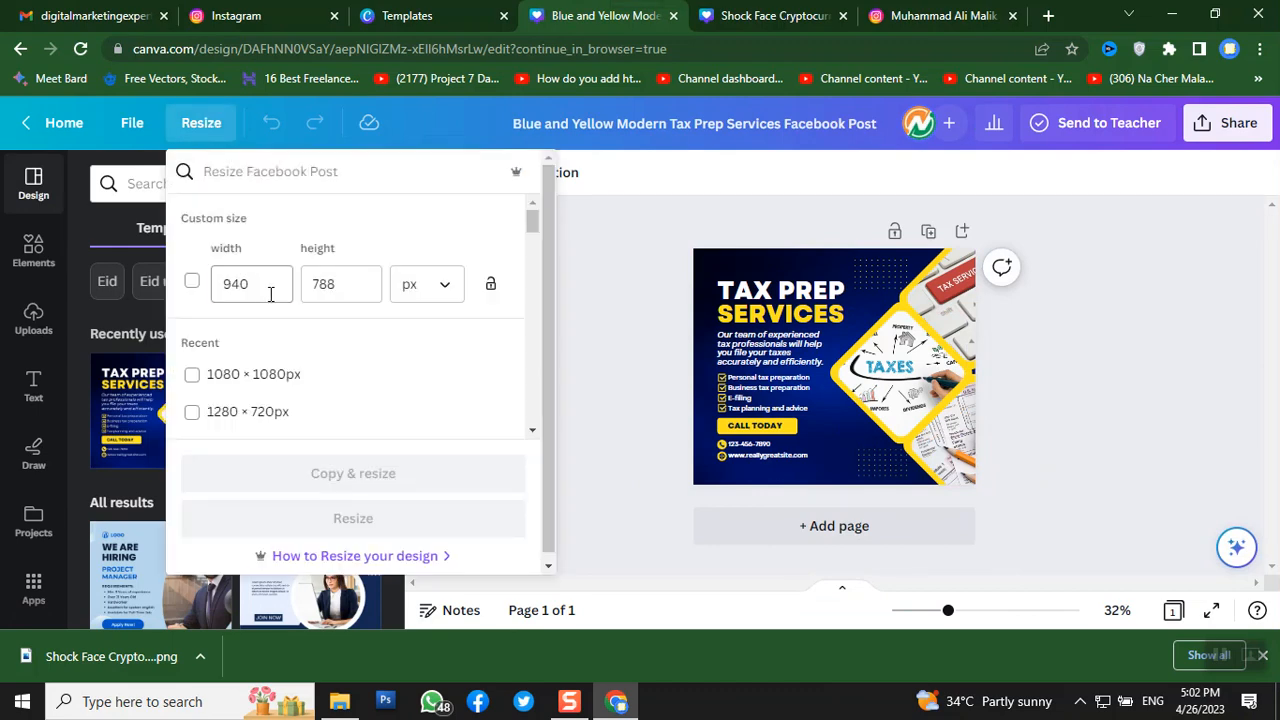
- Resize the design from 940 px wide to a 1080 × 1080 px square
click(141, 301)
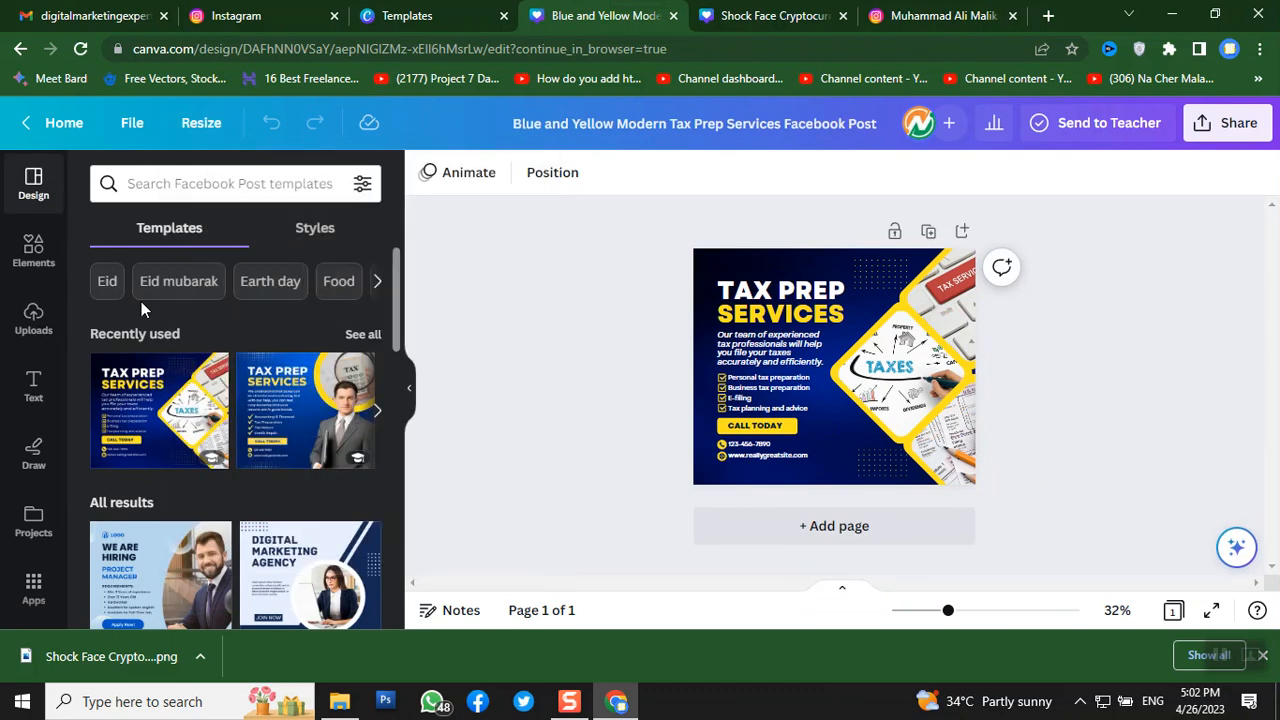
click(199, 126)
click(282, 286)
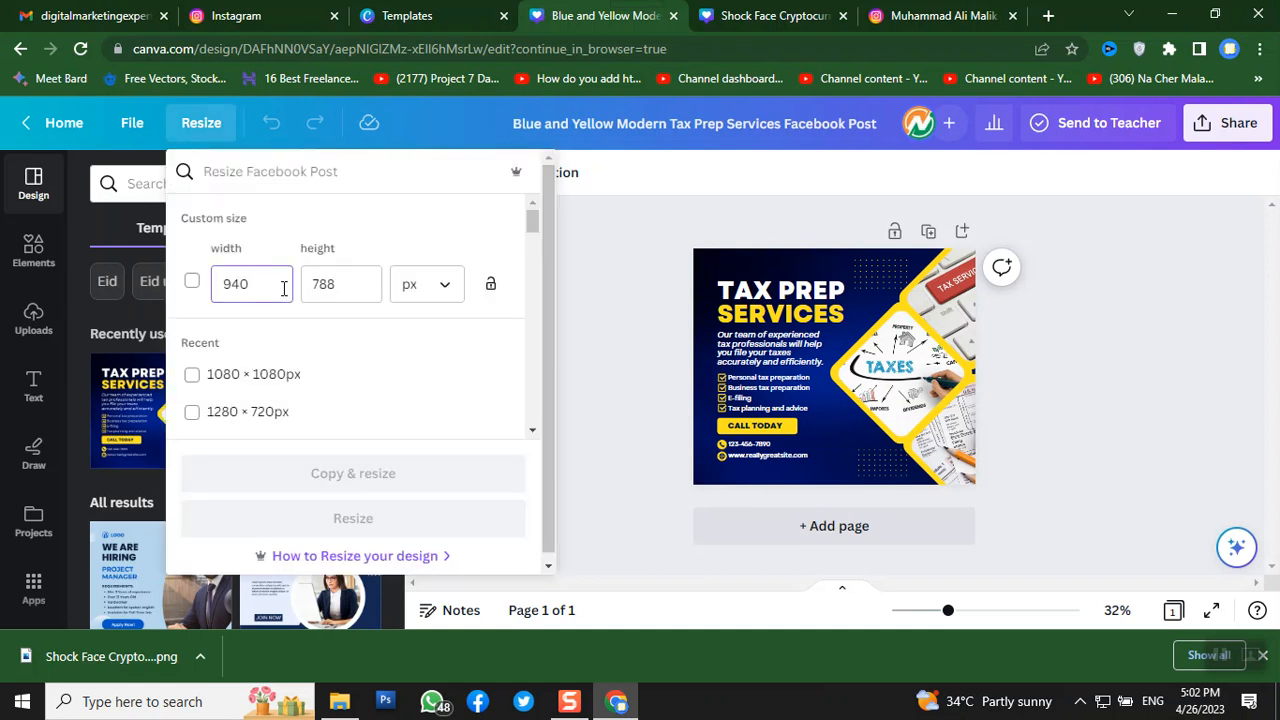
key(BackSpace)
key(BackSpace)
key(BackSpace)
text(1080)
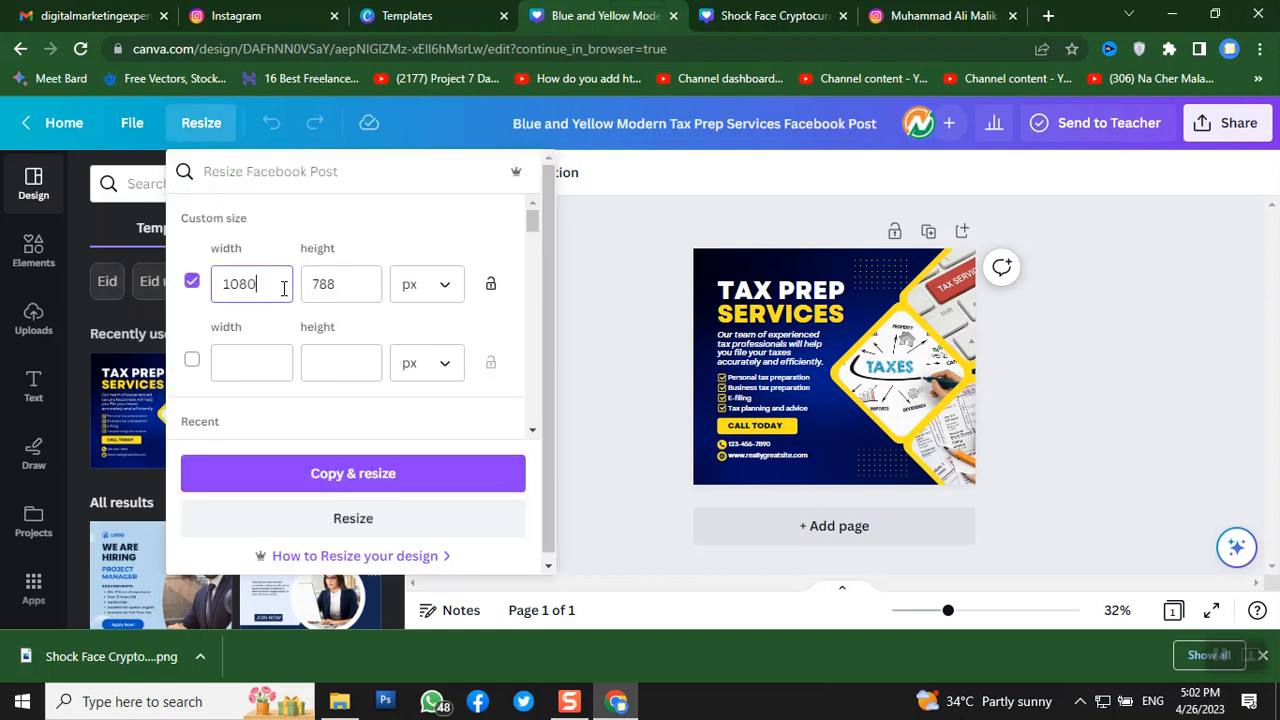
key(Tab)
text(1080)
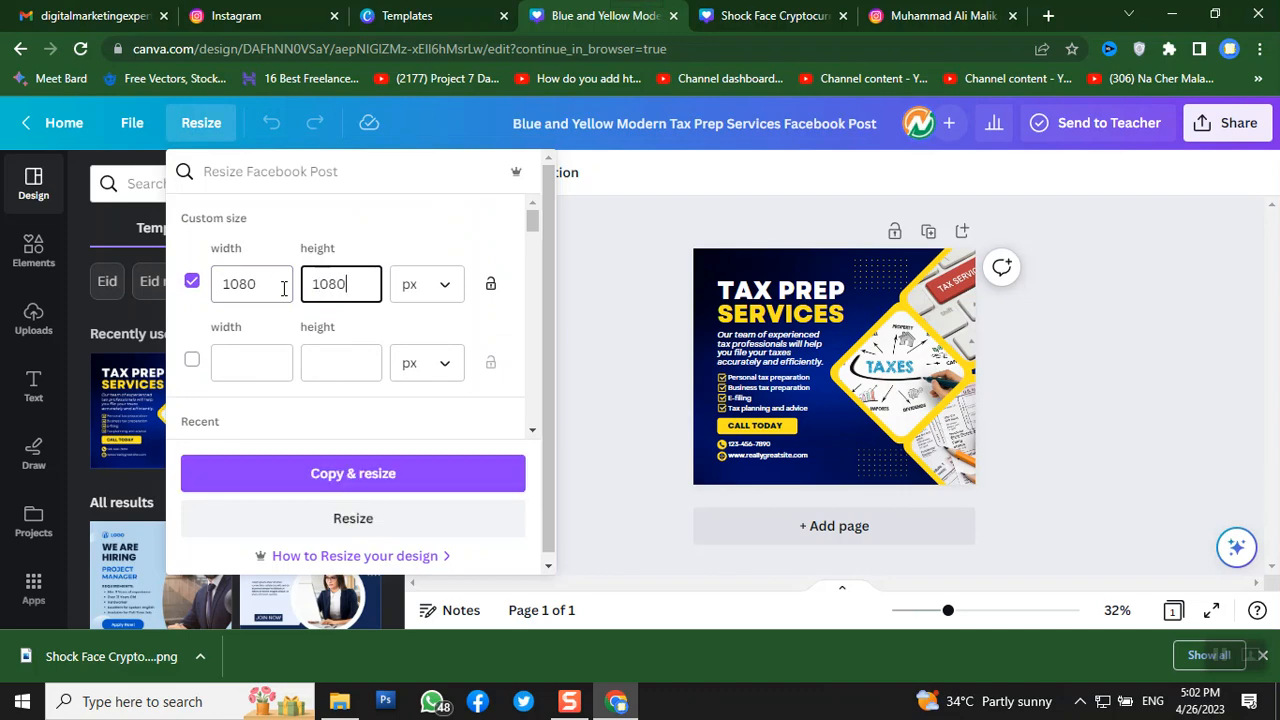
click(348, 530)
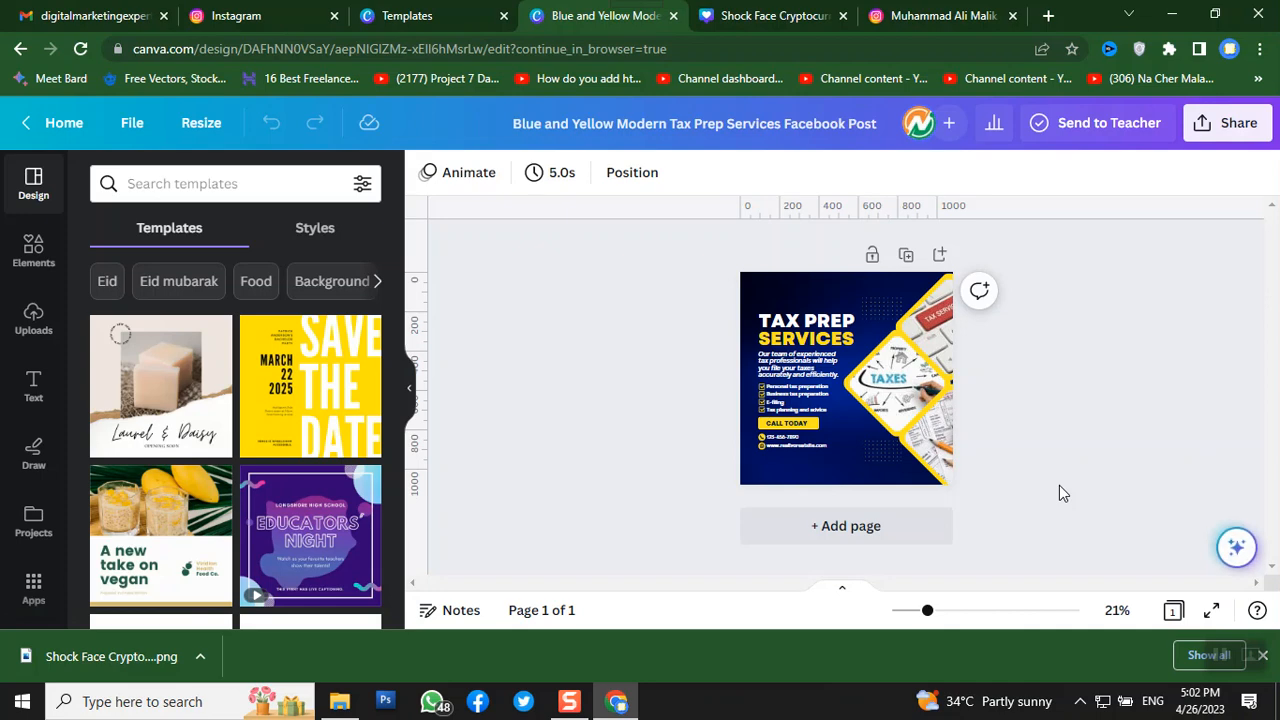
- Zoom to about 52%, move TAX PREP to the top and shift the dotted pattern to the bottom-left
click(970, 612)
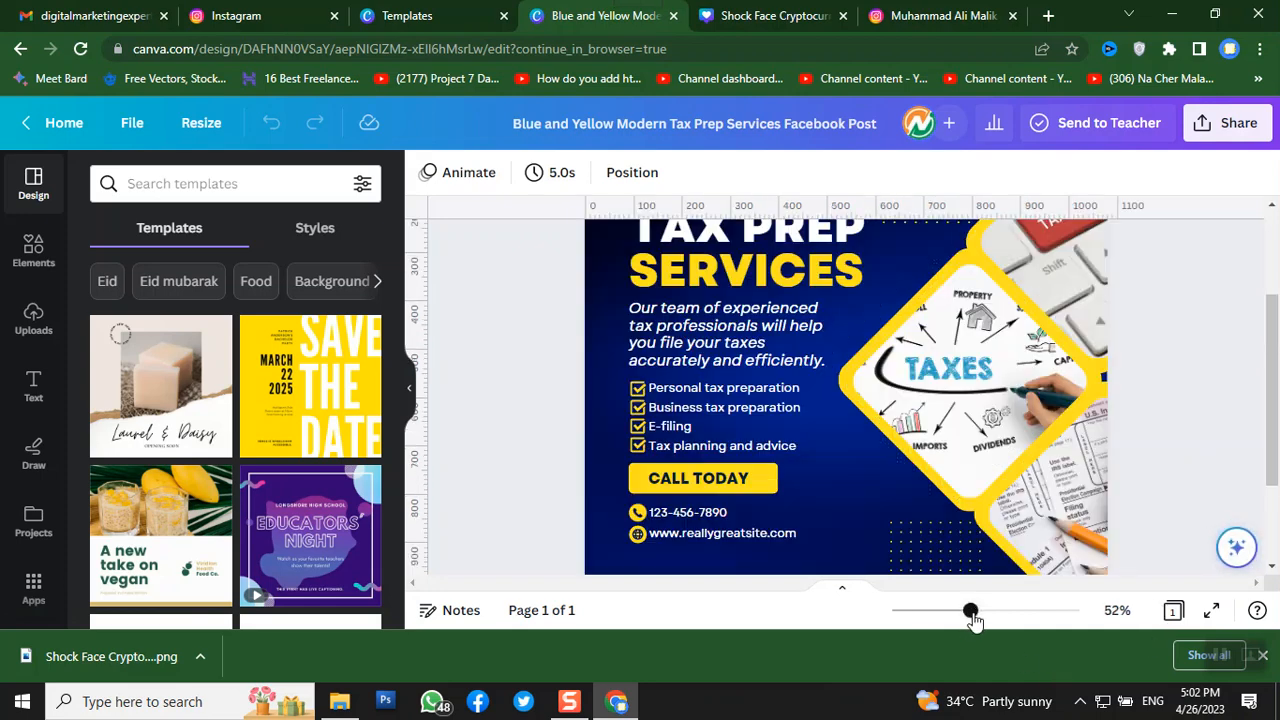
scroll(1170, 378, up, 3)
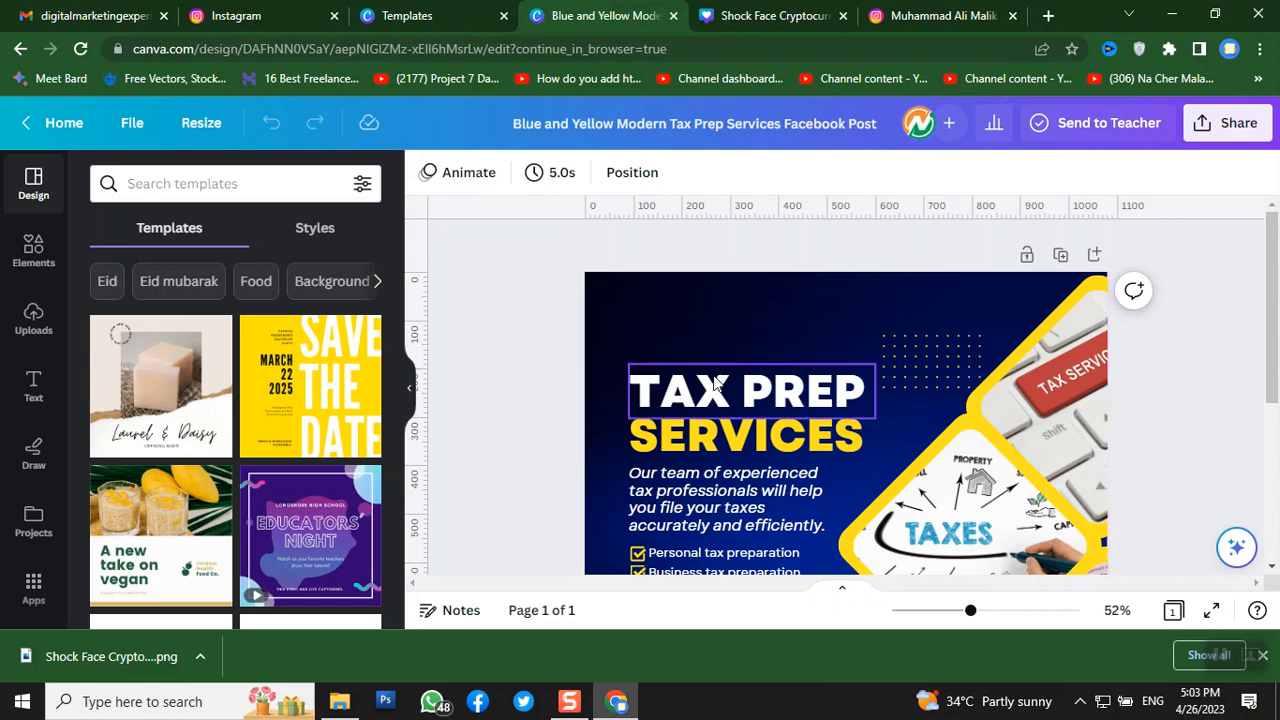
drag(715, 385, 681, 301)
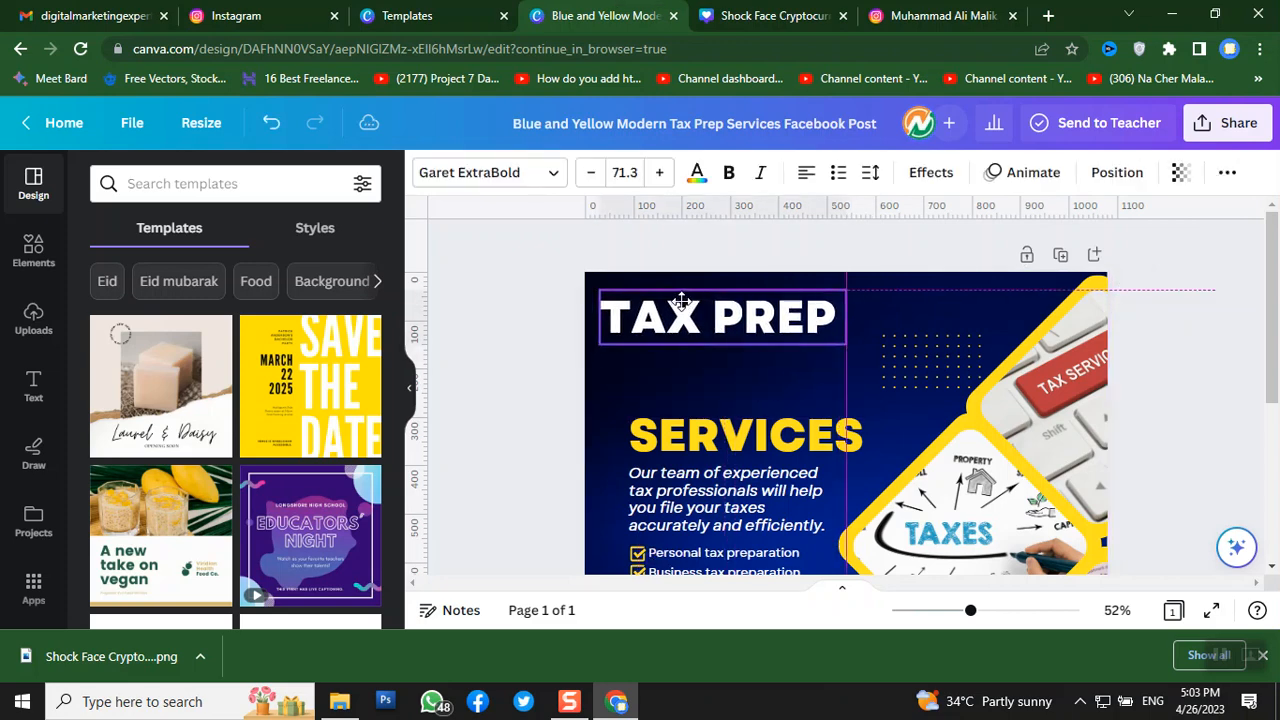
drag(891, 357, 957, 291)
scroll(930, 400, down, 5)
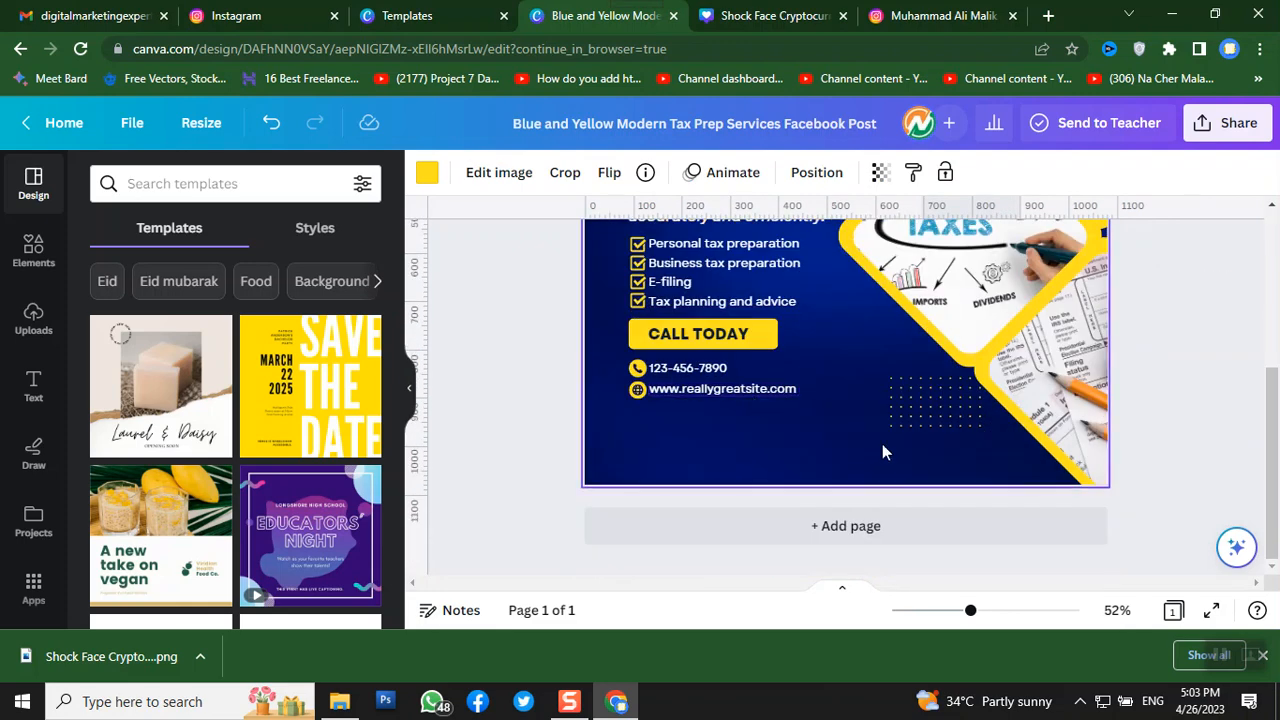
drag(939, 428, 621, 477)
- Move the SERVICES heading up directly beneath TAX PREP
scroll(1000, 380, up, 5)
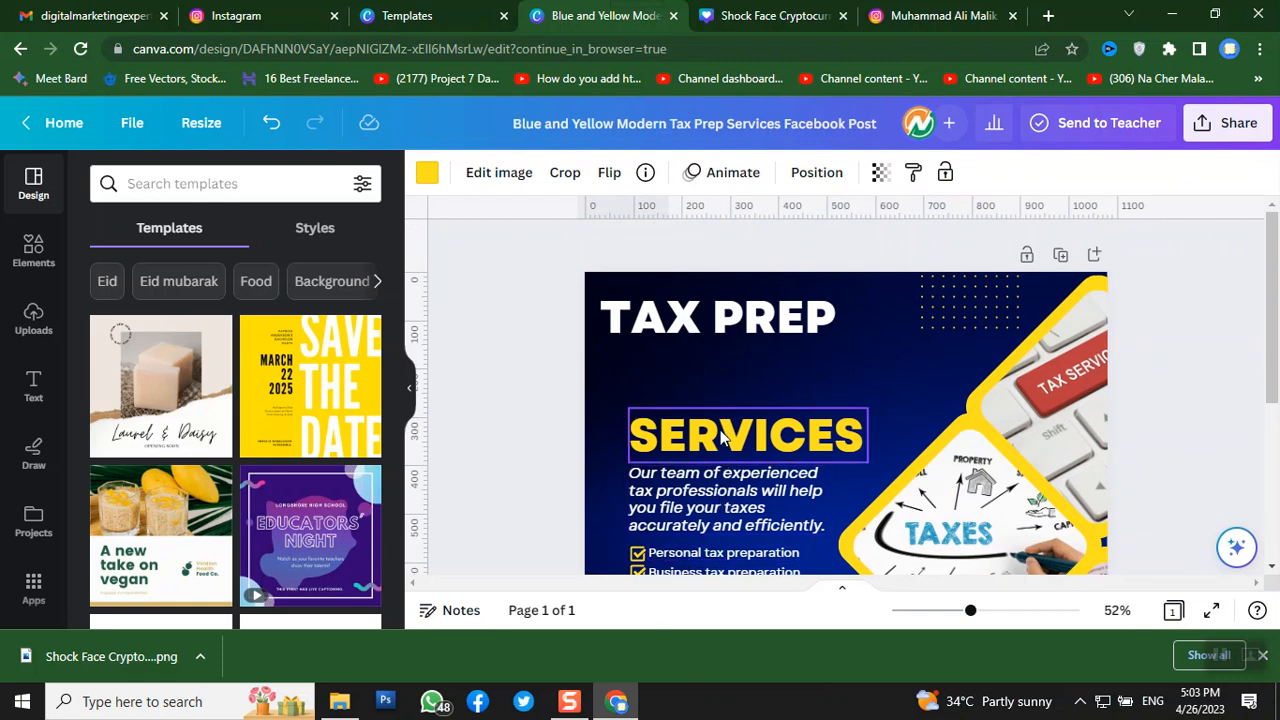
drag(694, 434, 694, 371)
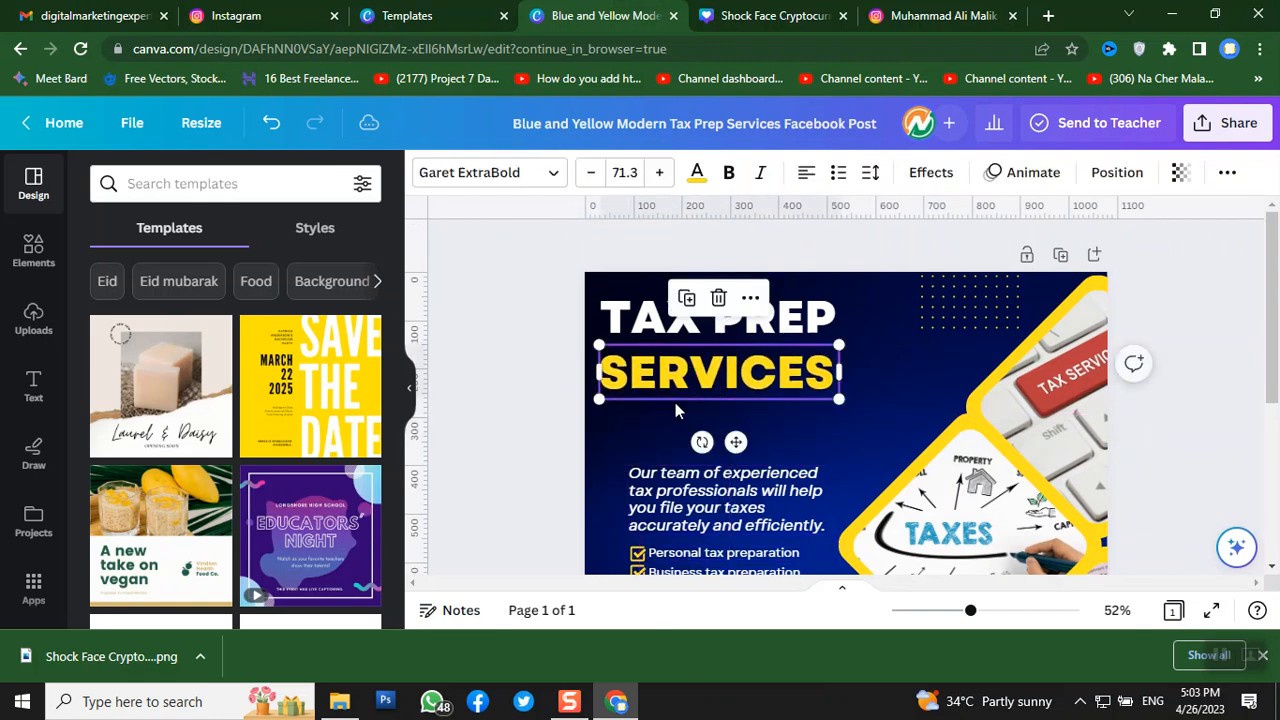
click(545, 407)
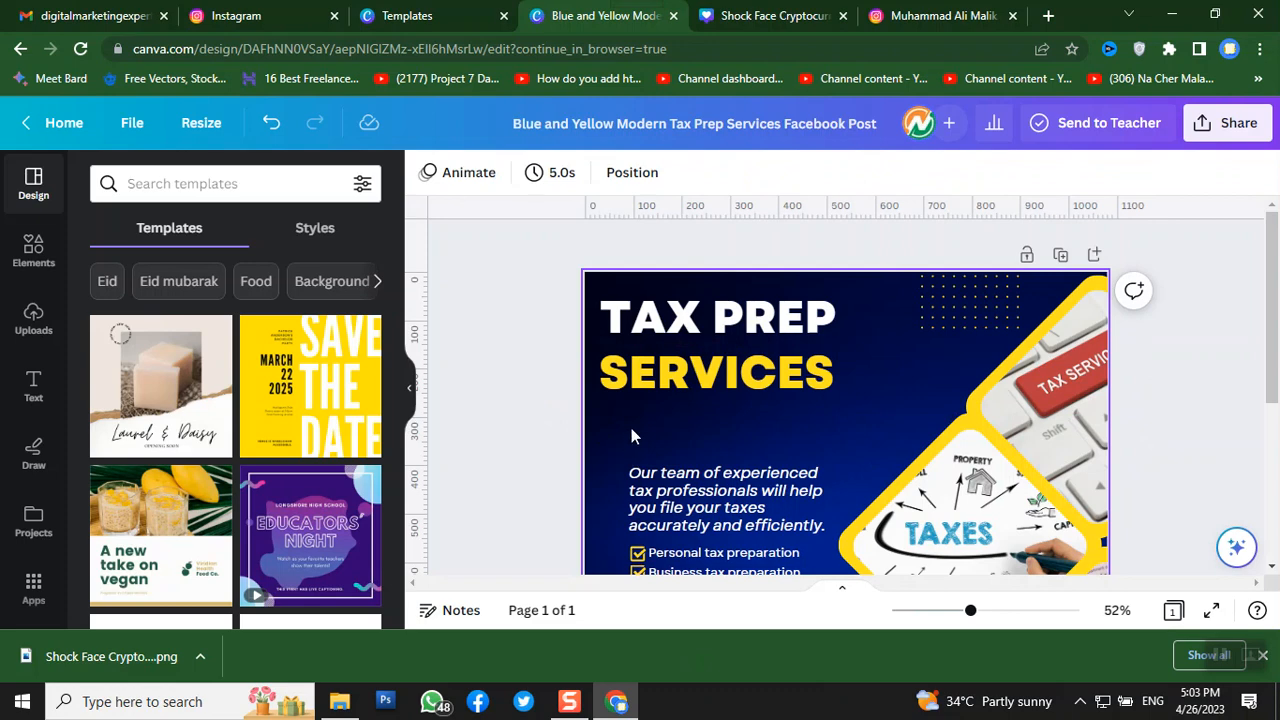
scroll(631, 428, down, 1)
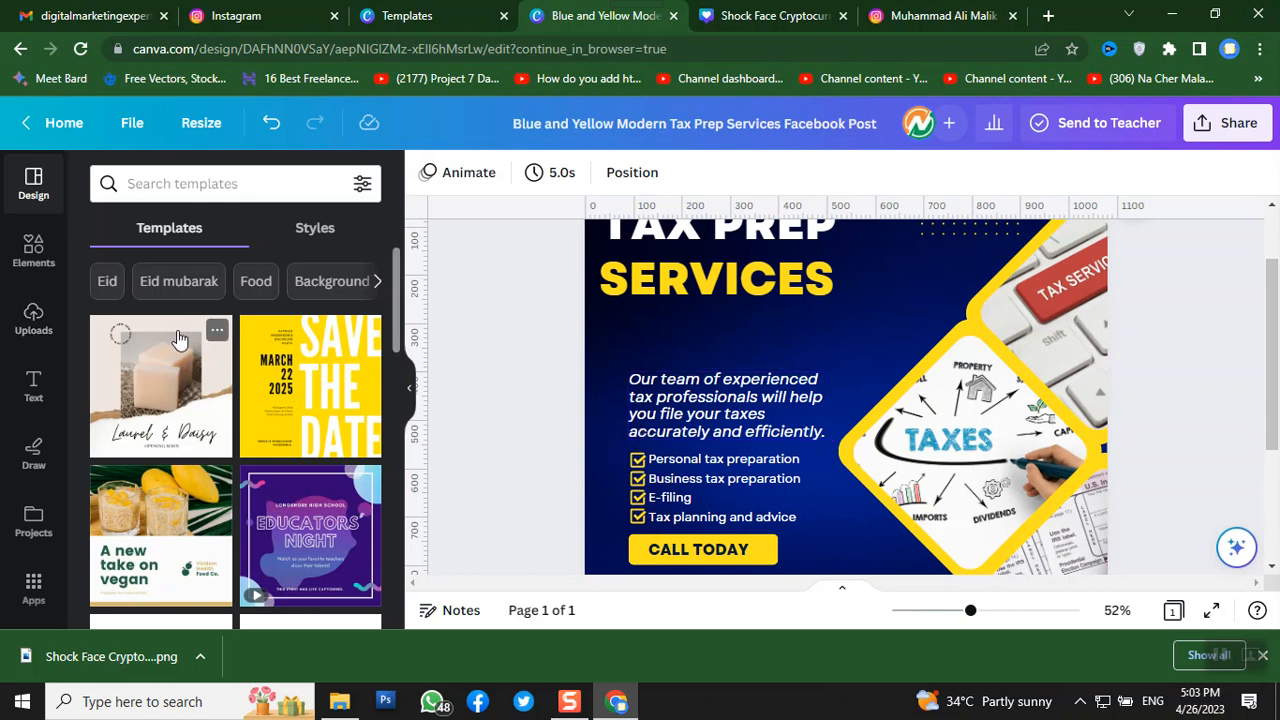
- Launch the tax Chrome shortcut from the projects folder
click(339, 702)
click(229, 530)
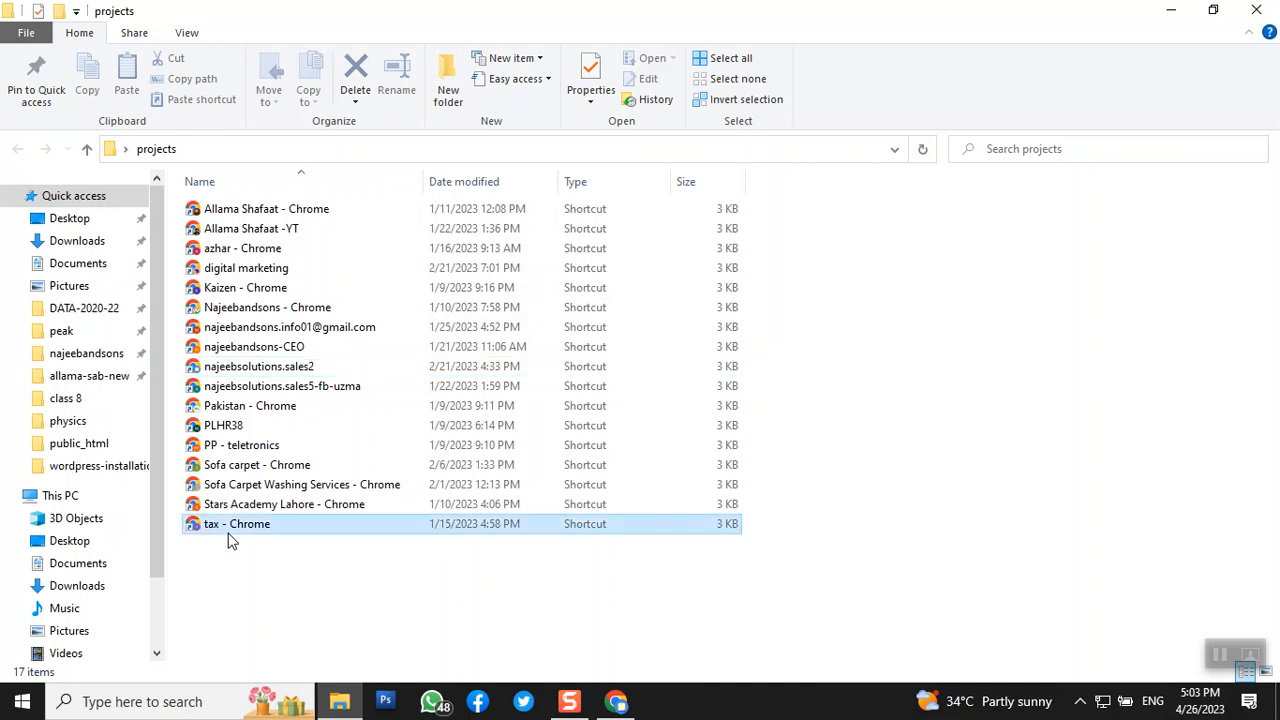
double_click(229, 530)
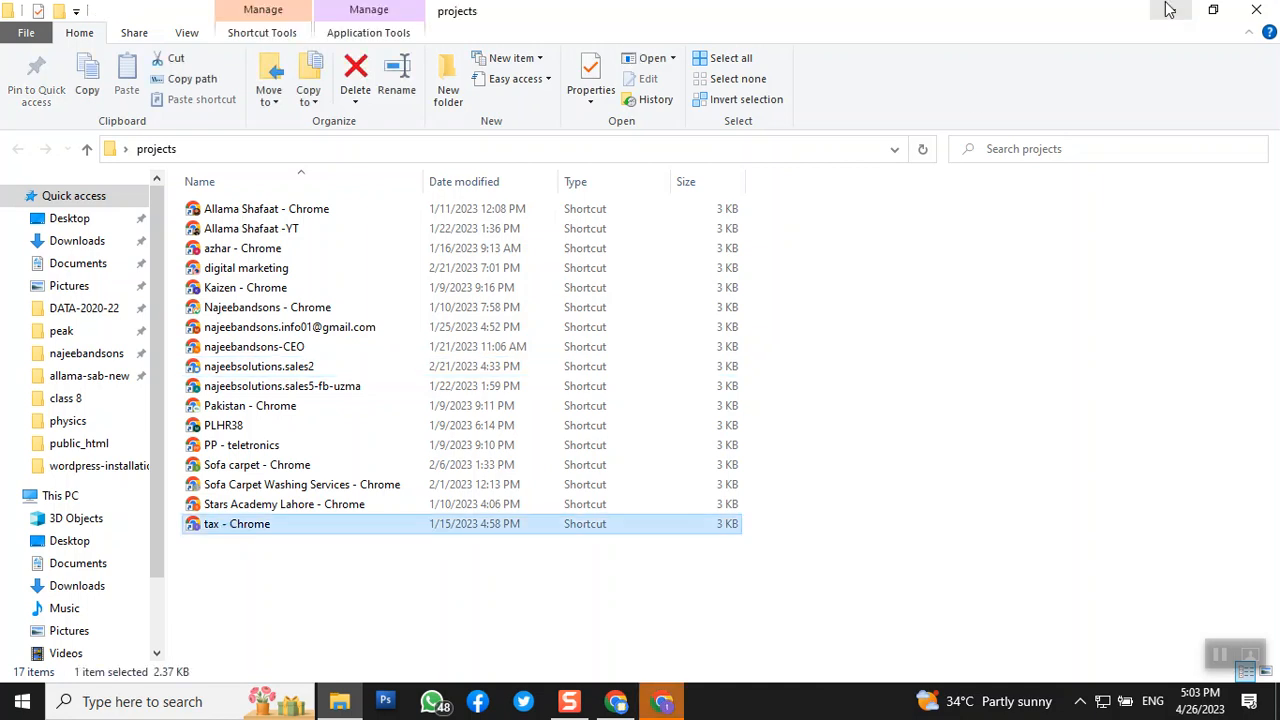
click(664, 703)
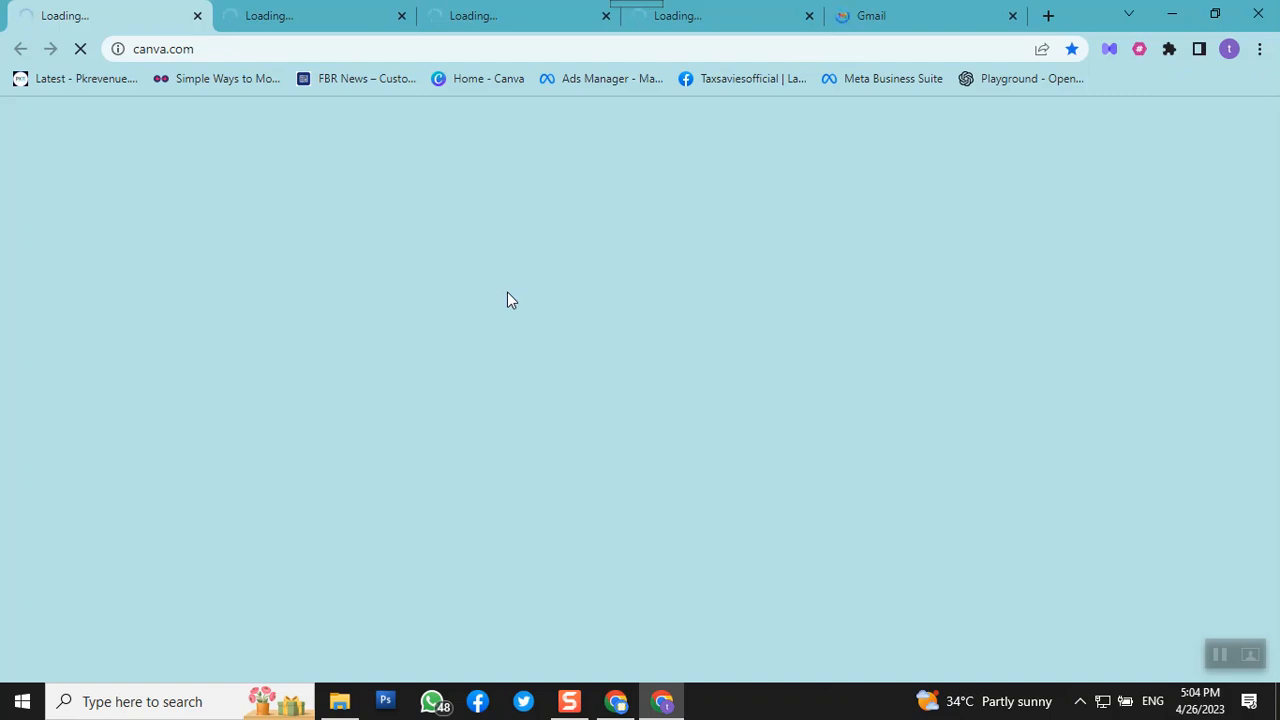
- Bring back the browser window showing the Canva tax prep design
click(1171, 15)
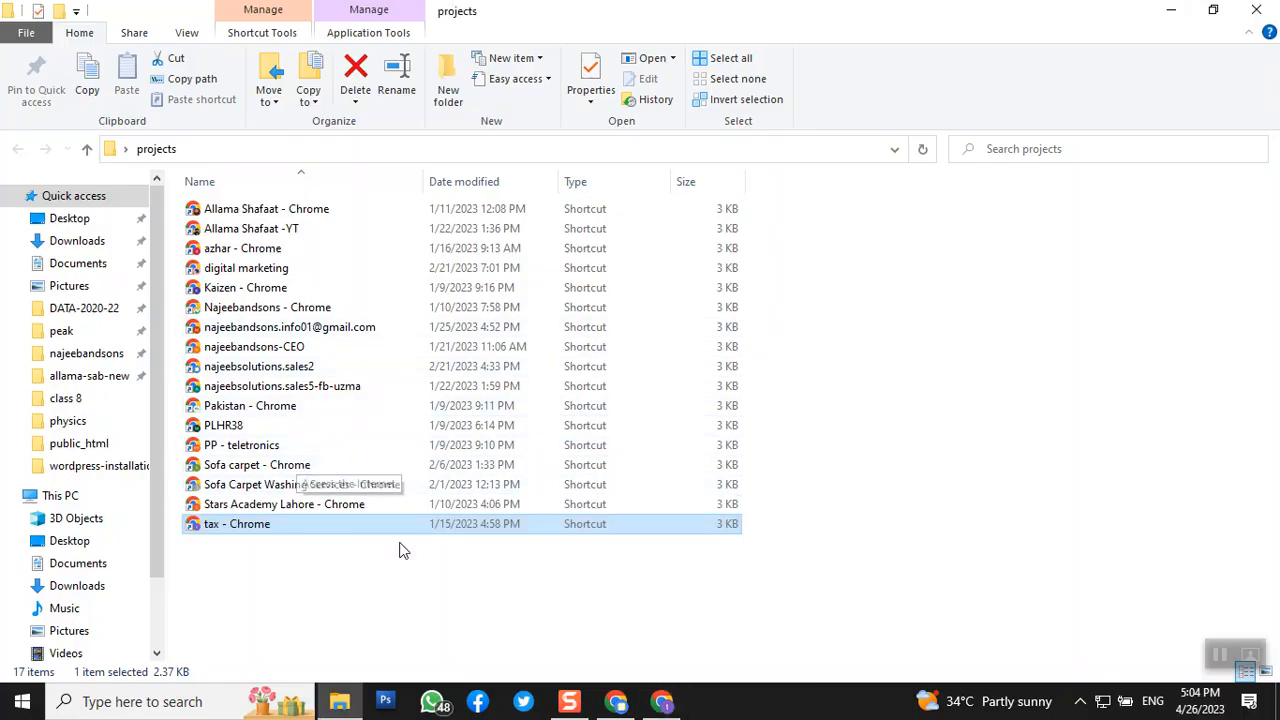
click(661, 701)
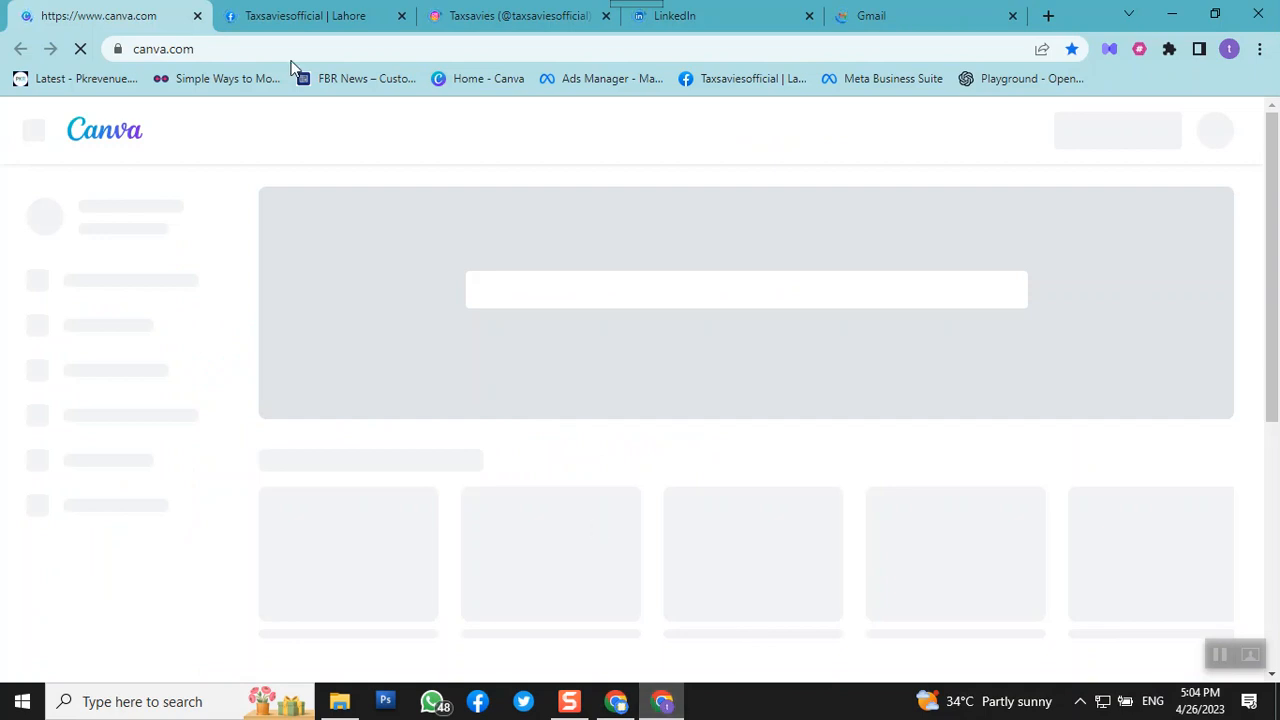
click(272, 14)
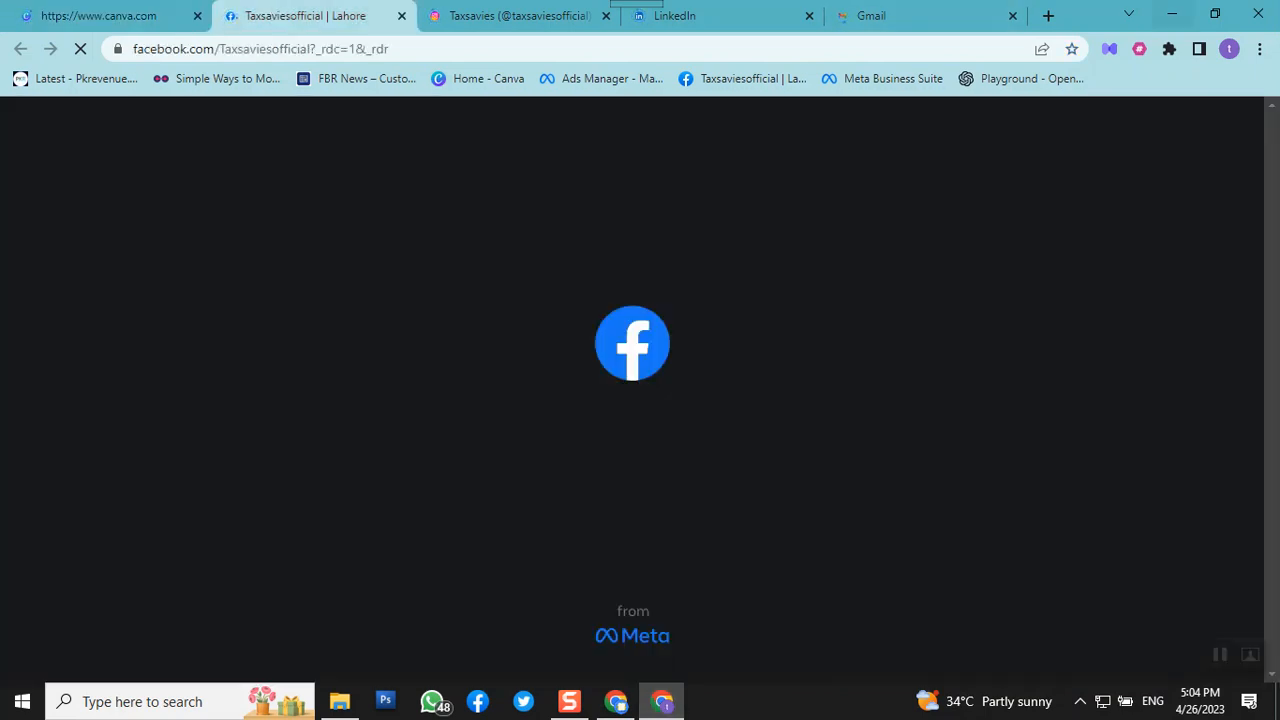
click(1171, 12)
click(615, 703)
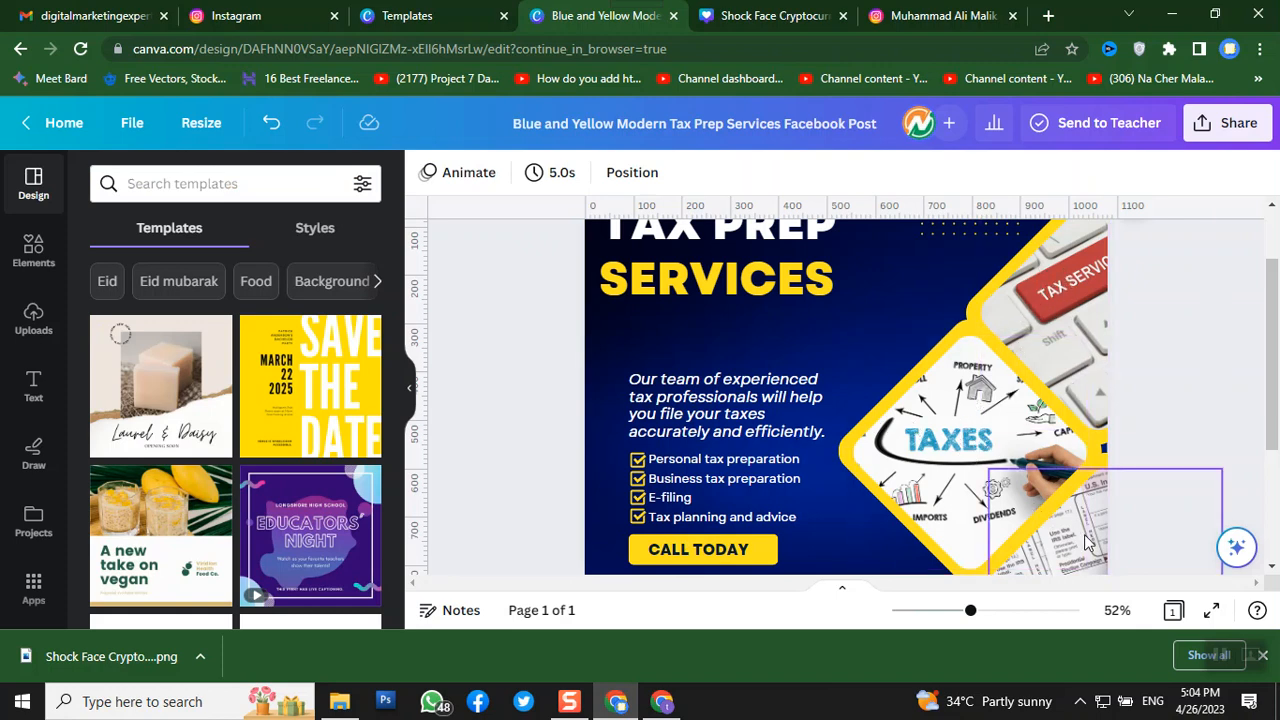
- Shift the keyboard photo left within its frame, leaving the dark blue background unchanged
double_click(1023, 311)
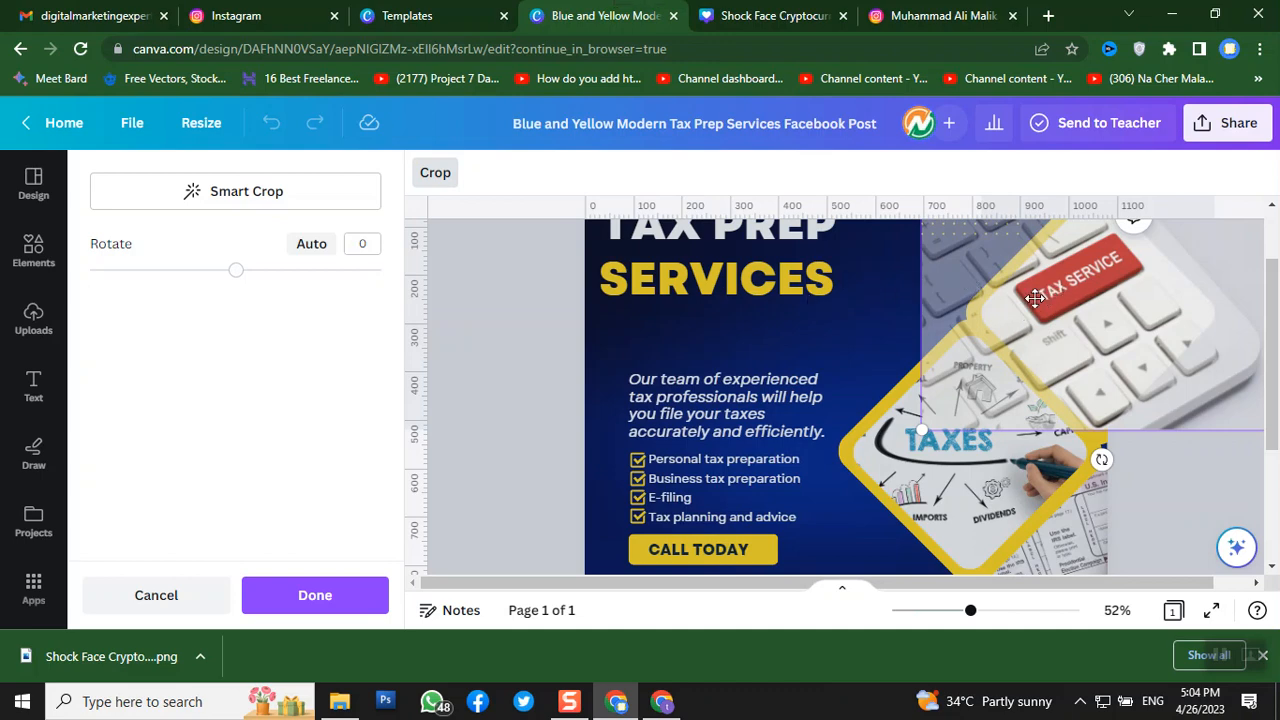
drag(1022, 311, 872, 281)
click(643, 319)
double_click(643, 318)
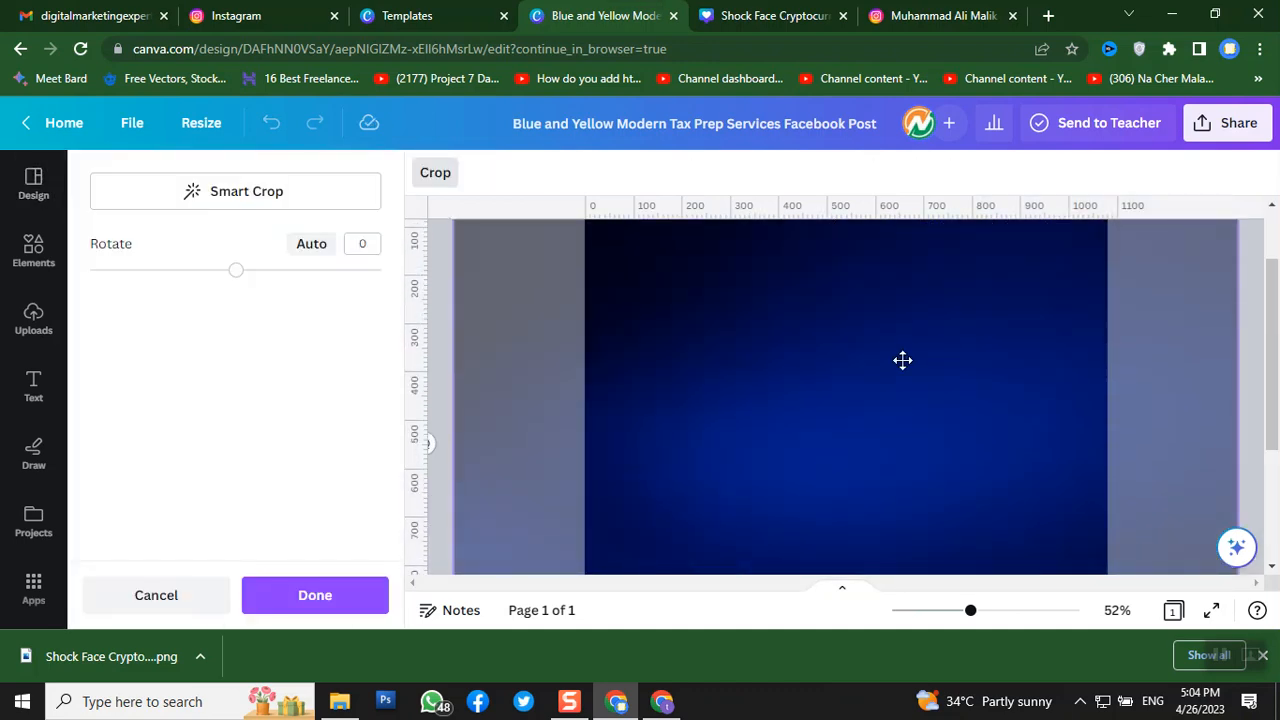
click(195, 597)
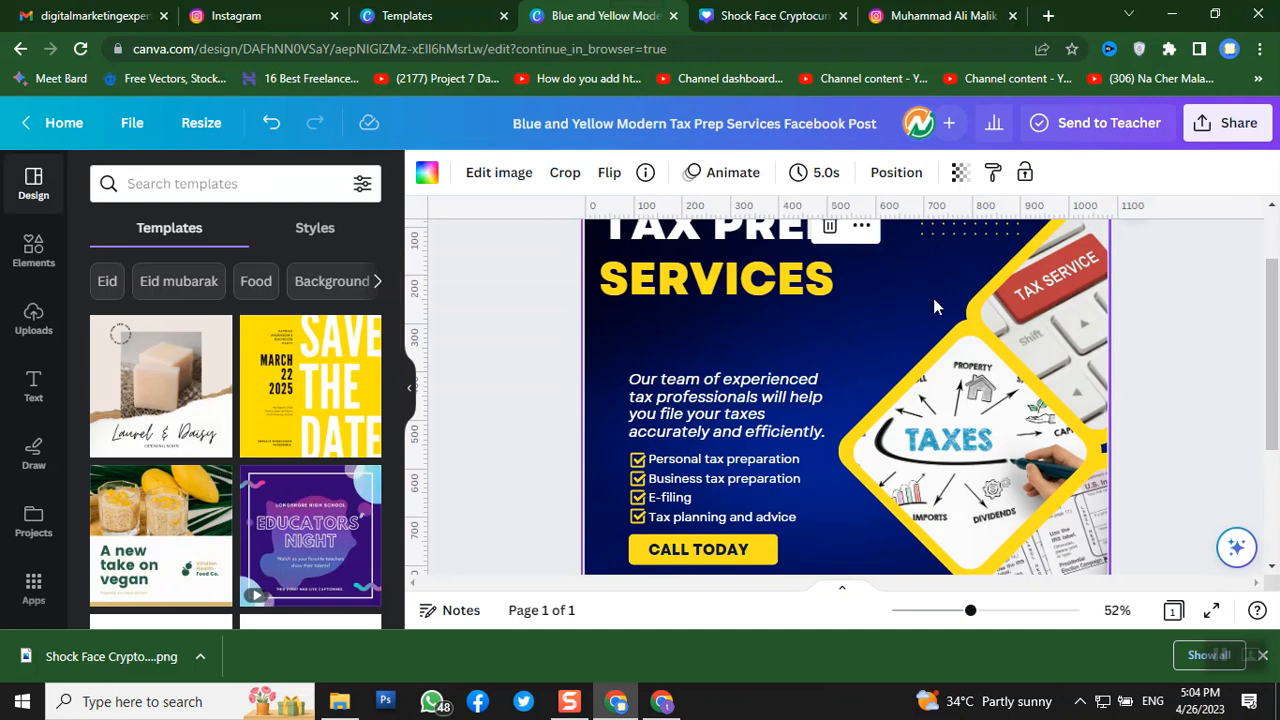
- Delete the TAXES picture from the diamond frame
click(920, 487)
double_click(918, 484)
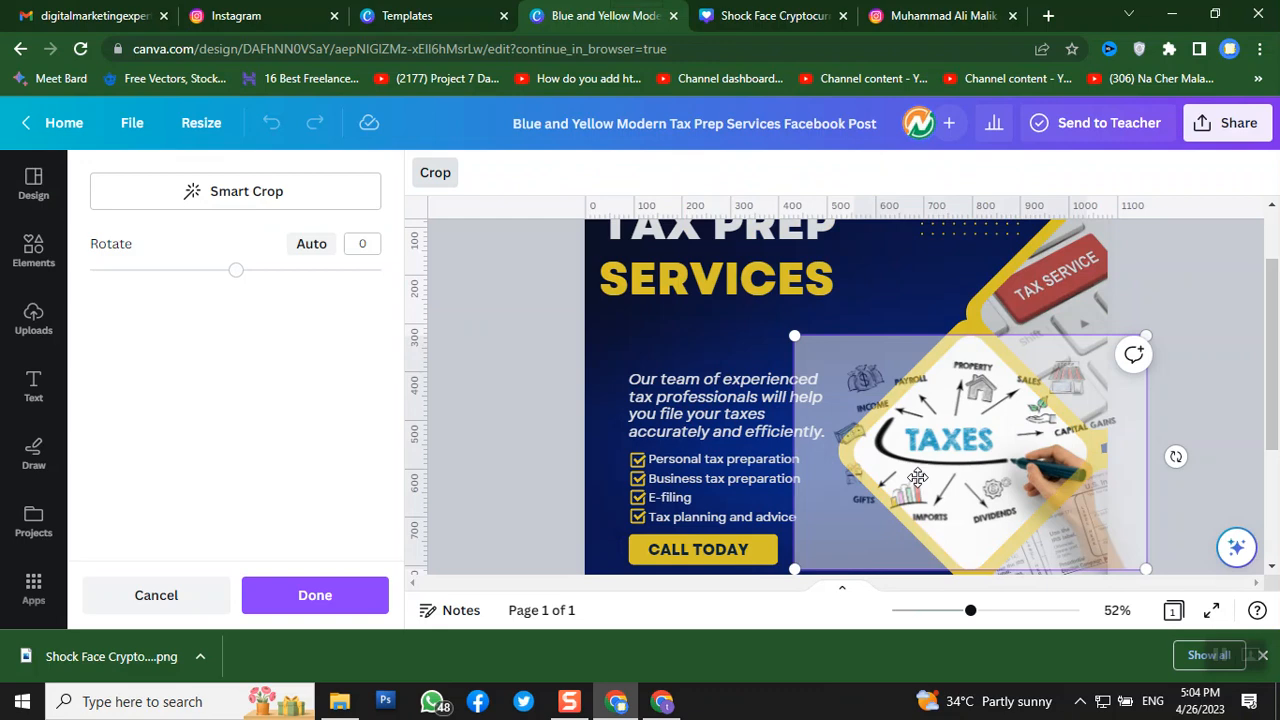
key(Delete)
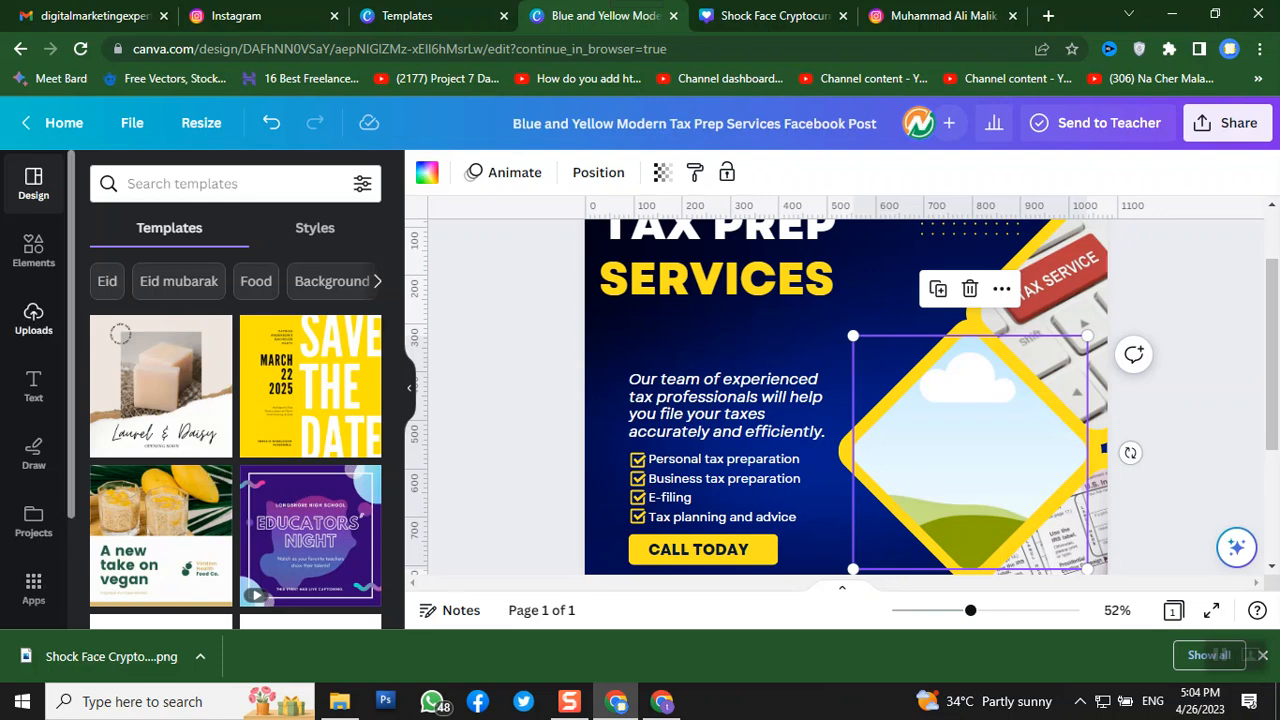
- Drop the uploaded house-and-calculator photo into the empty diamond frame
click(33, 318)
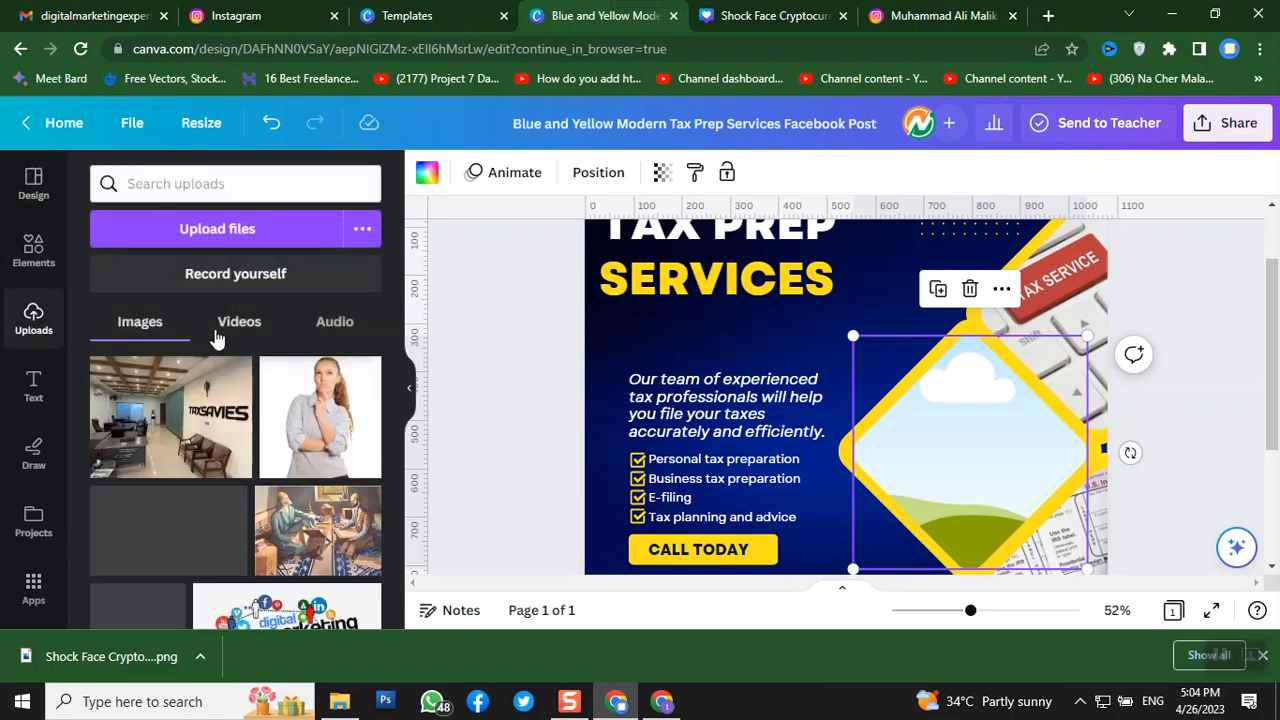
scroll(250, 390, down, 2)
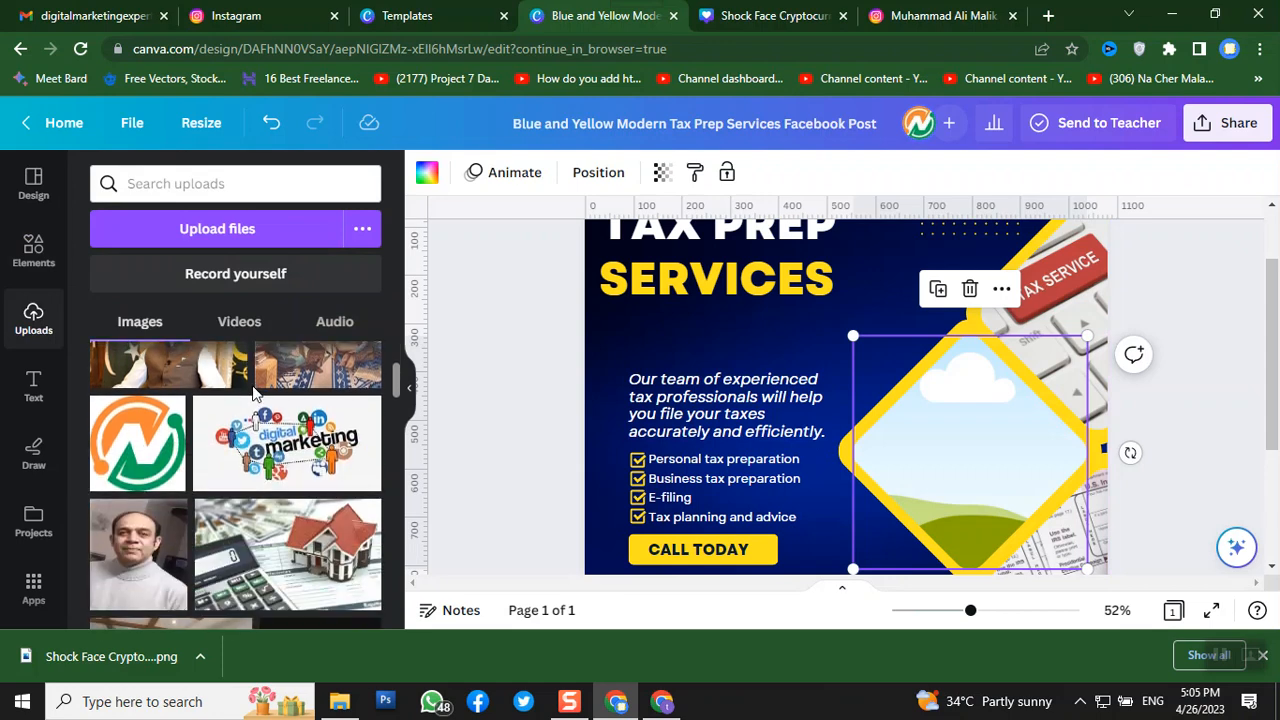
scroll(253, 392, down, 1)
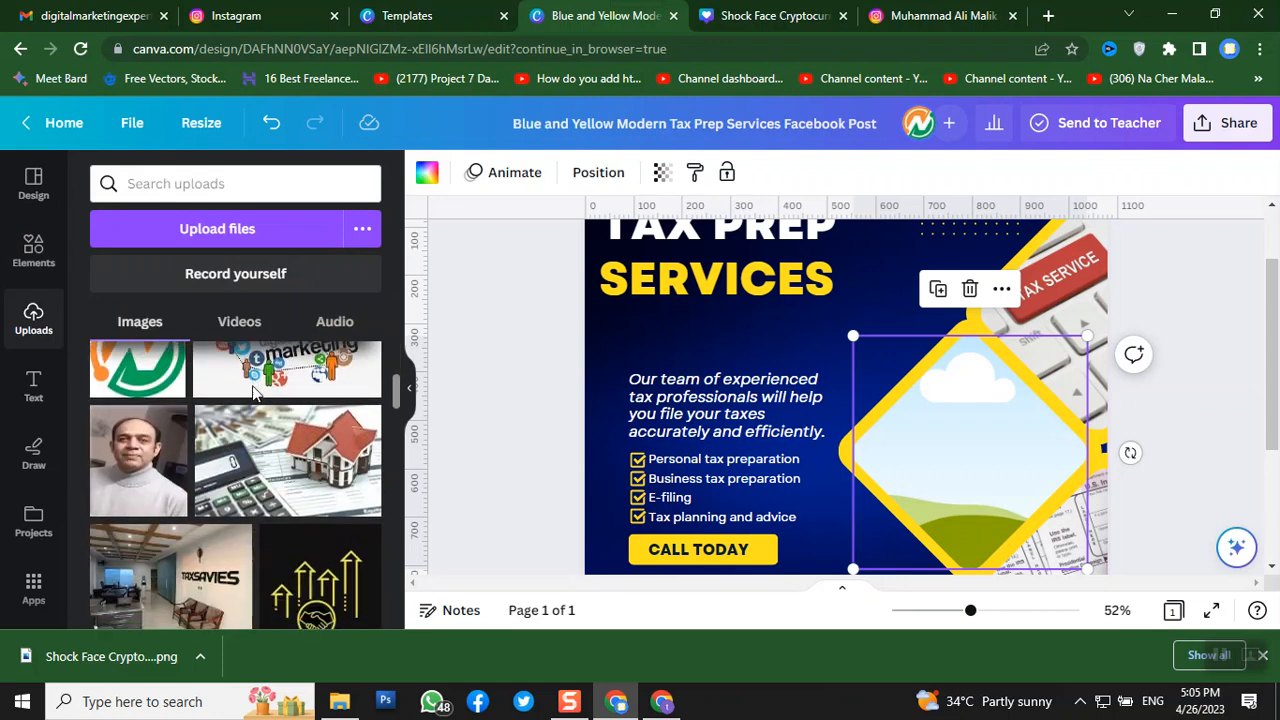
click(243, 490)
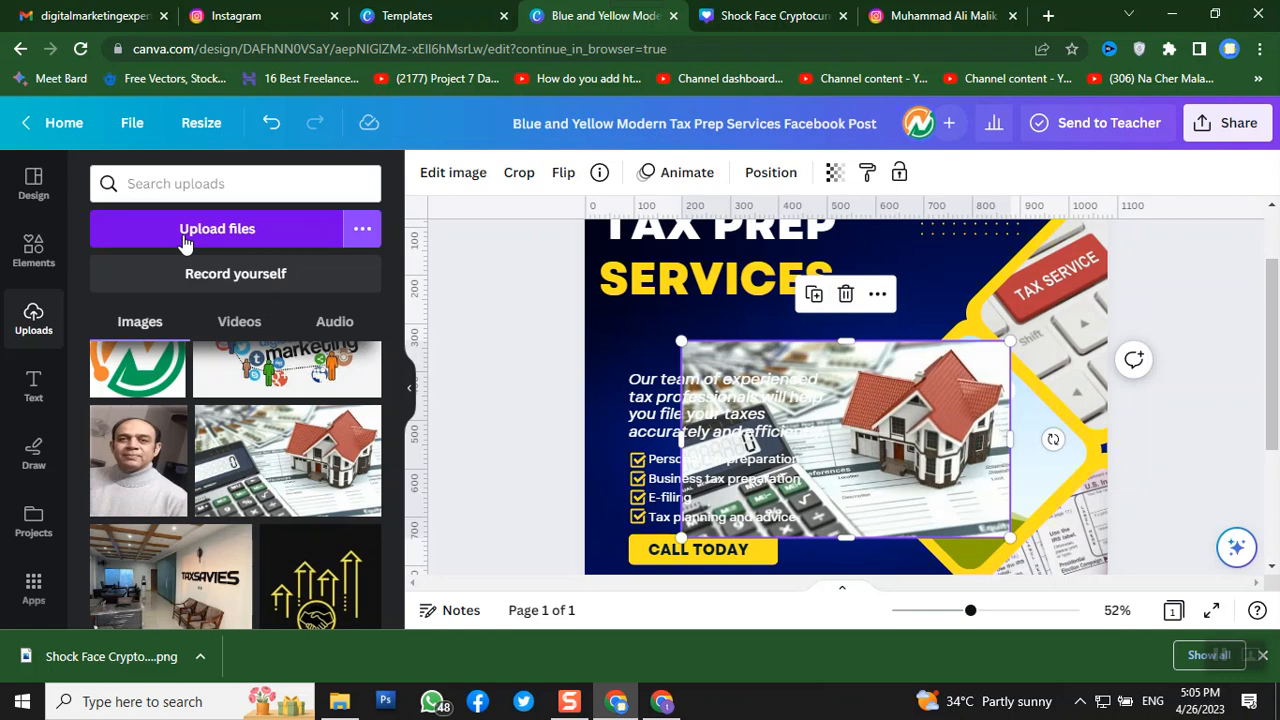
drag(870, 474, 945, 480)
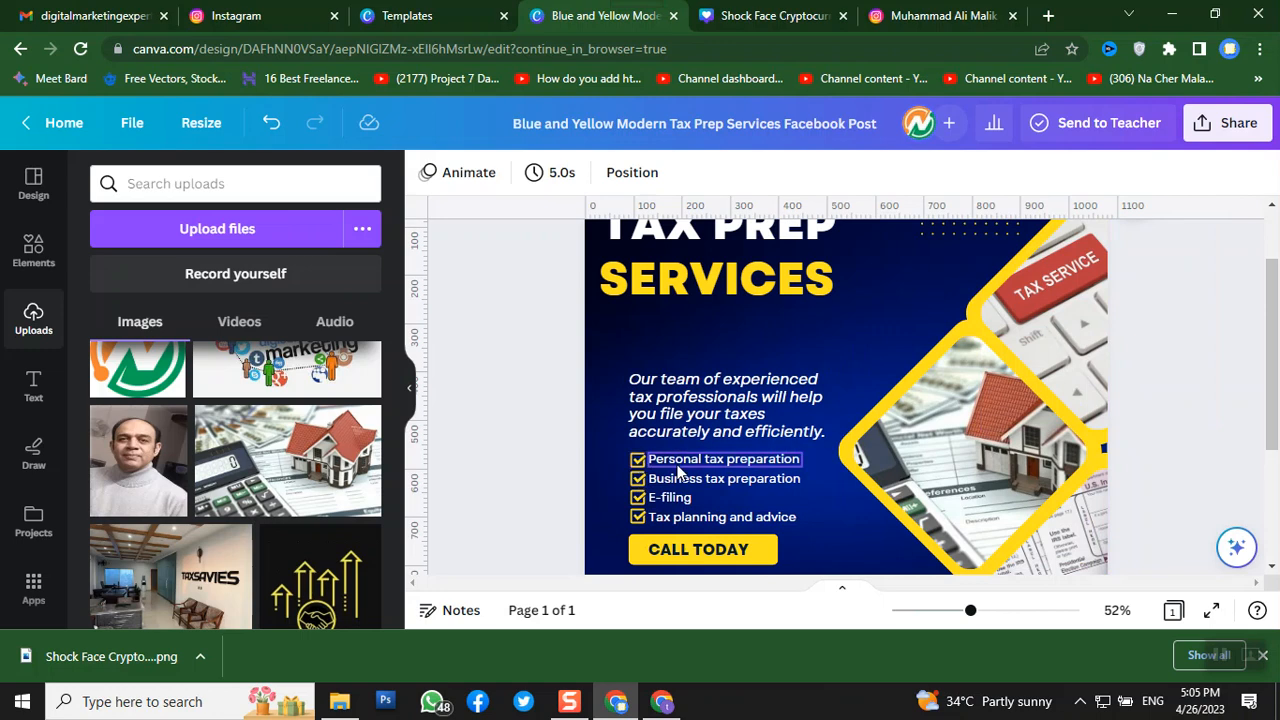
scroll(668, 474, up, 2)
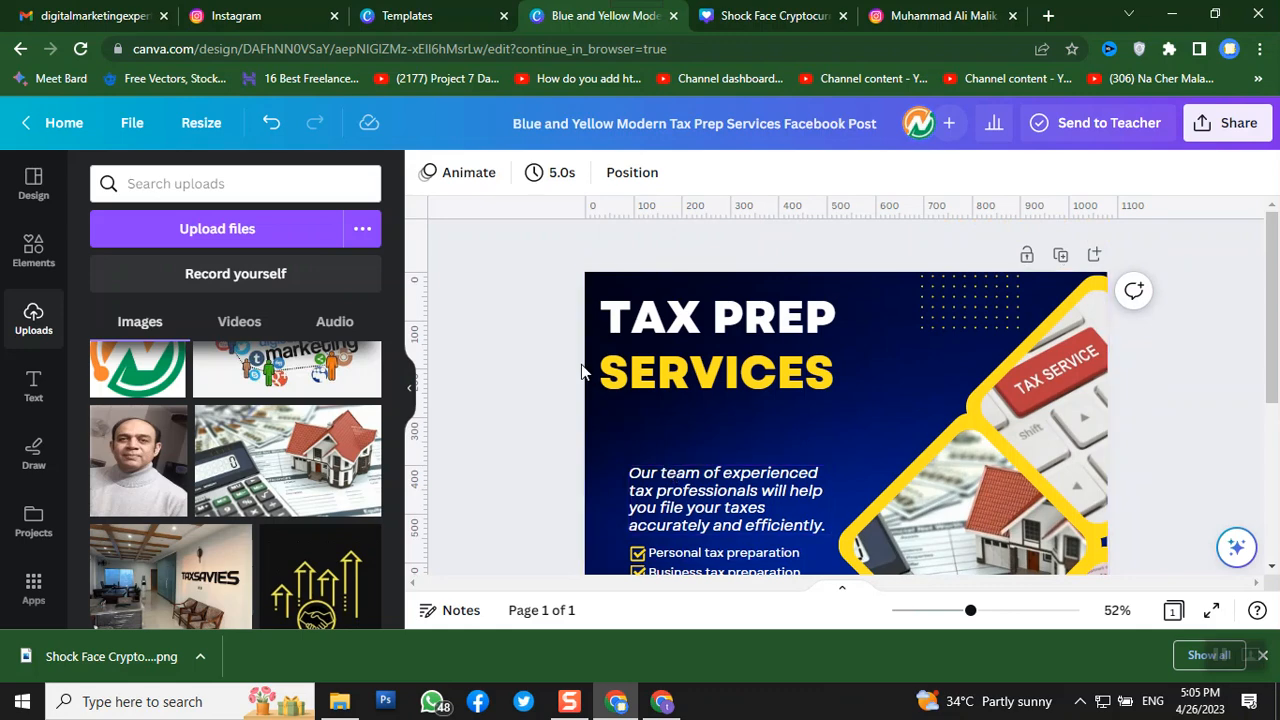
- Look over the 1080 × 1080 px post, then bring up its File menu
scroll(535, 405, down, 5)
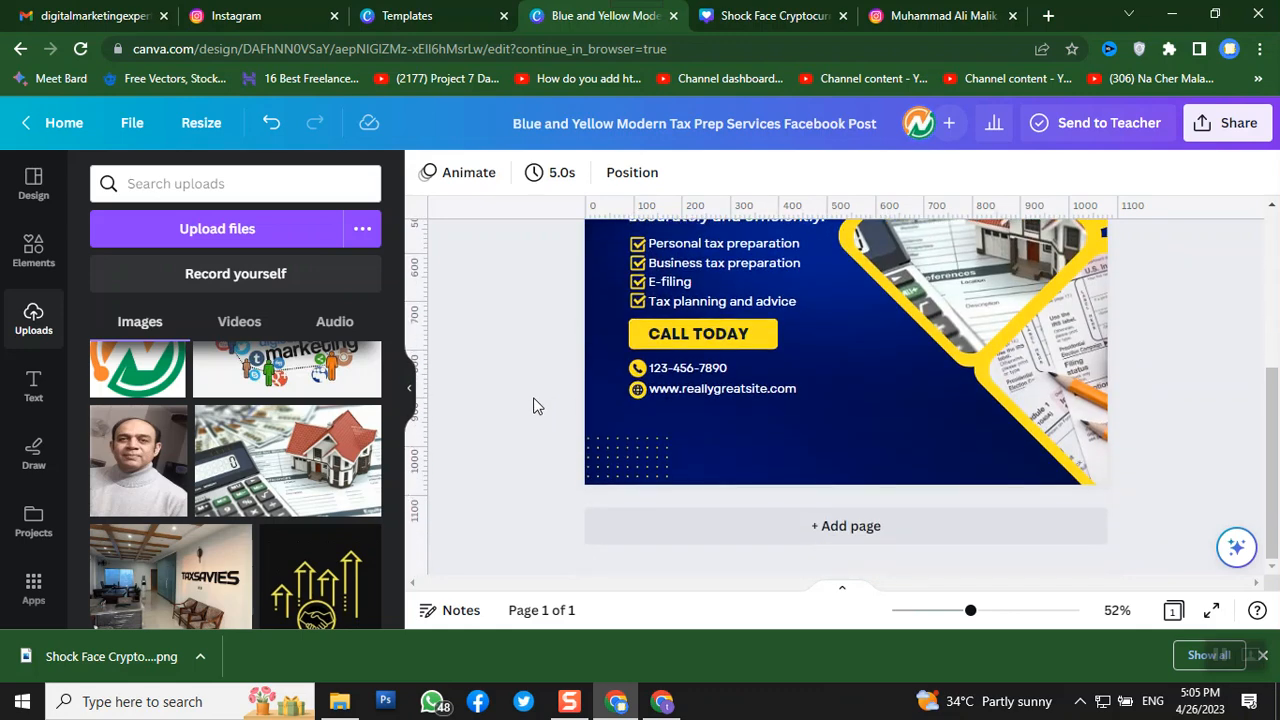
scroll(660, 333, up, 5)
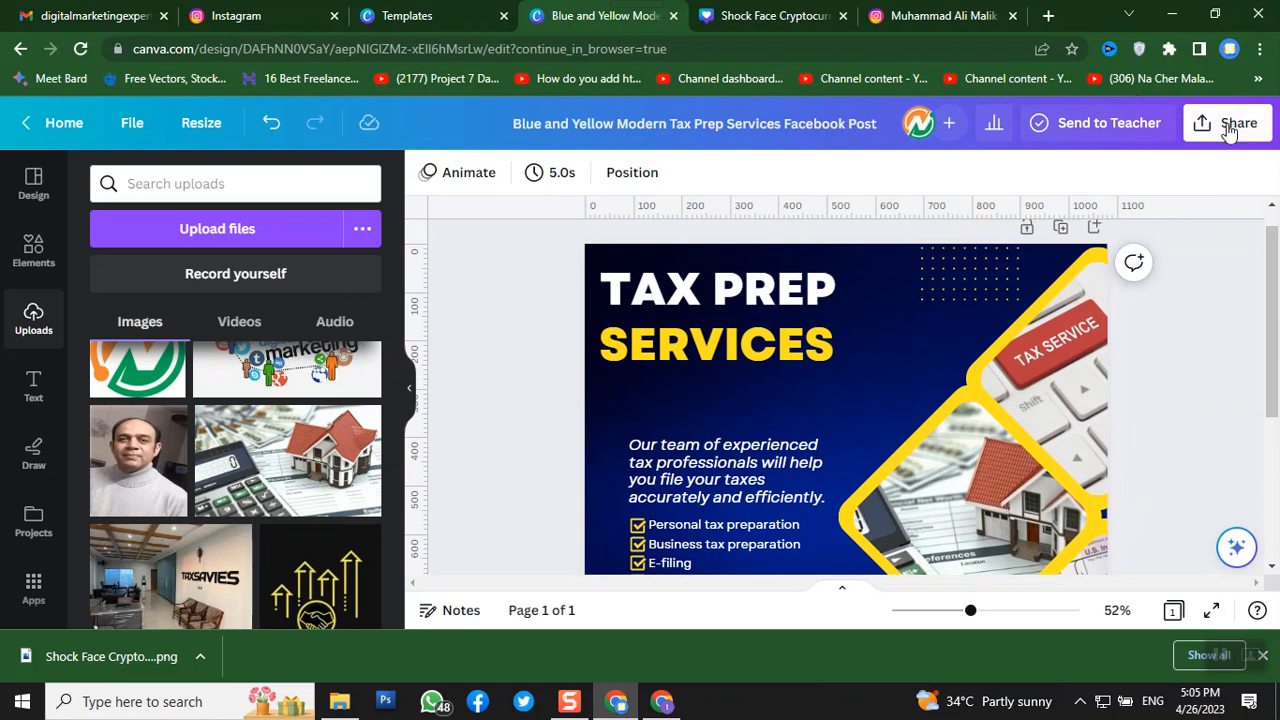
click(133, 125)
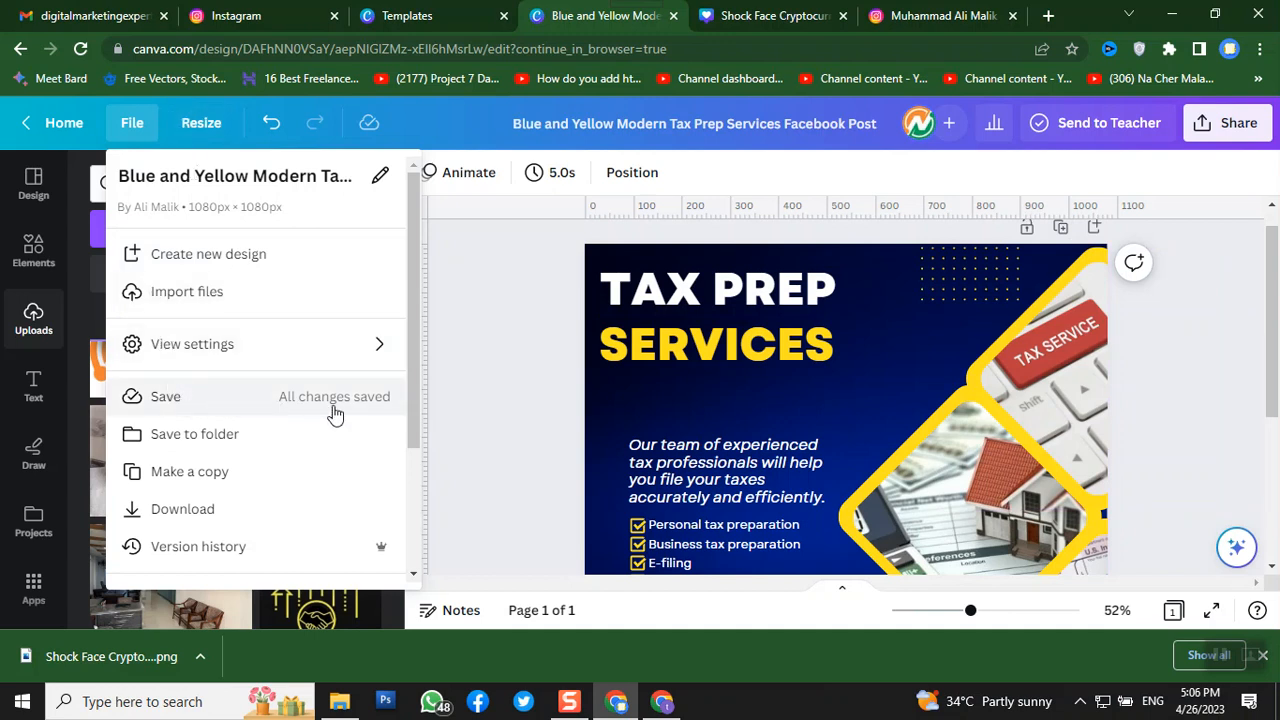
- Save the tax prep design into the najeebs folder with Save to folder
click(208, 450)
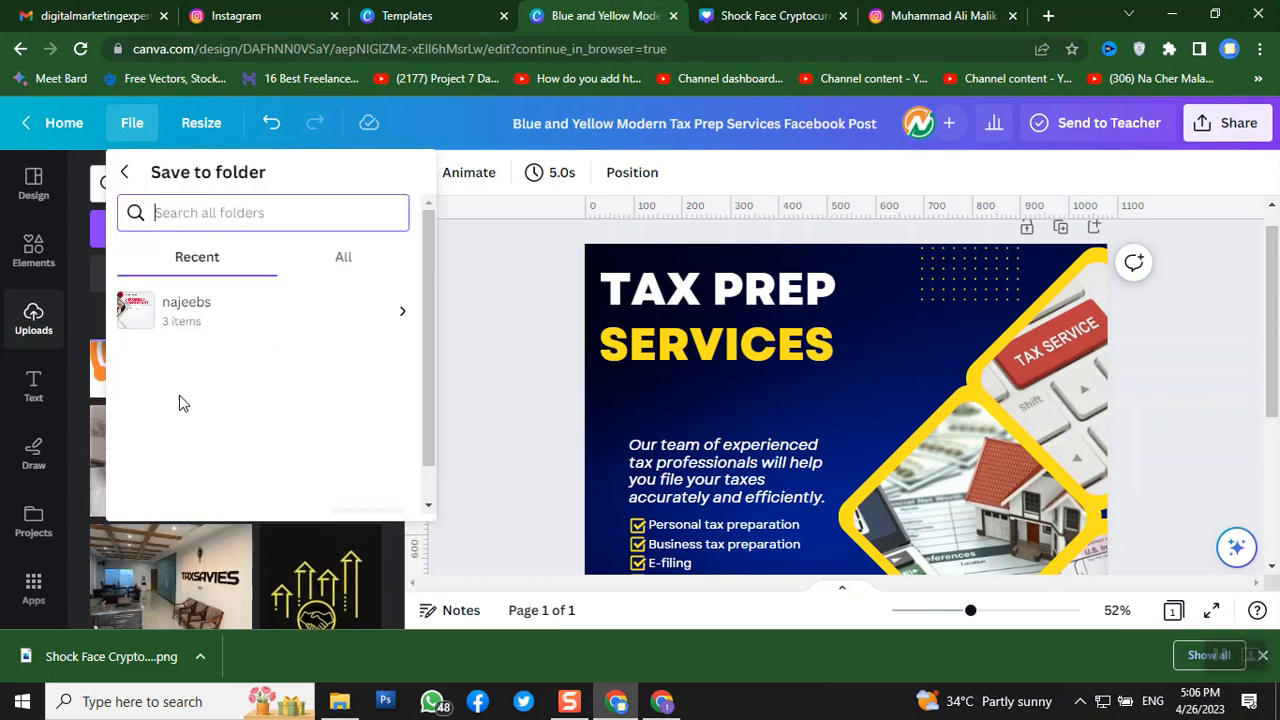
click(169, 330)
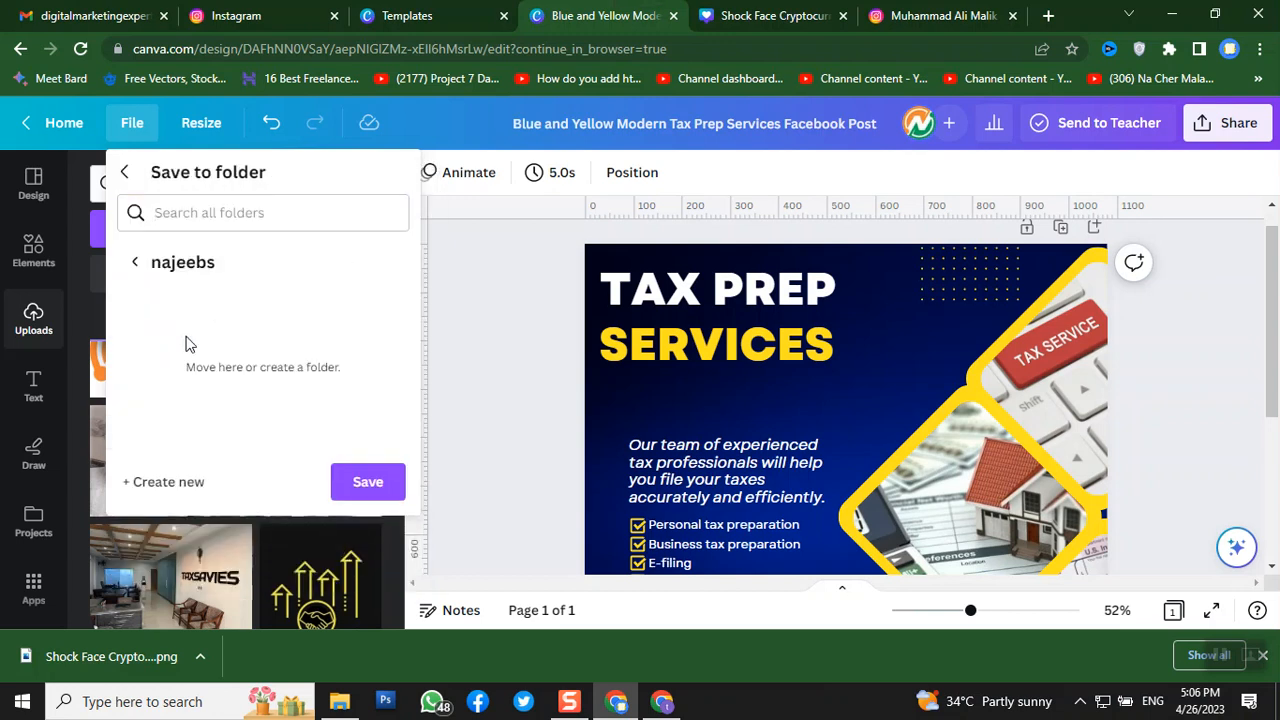
click(364, 484)
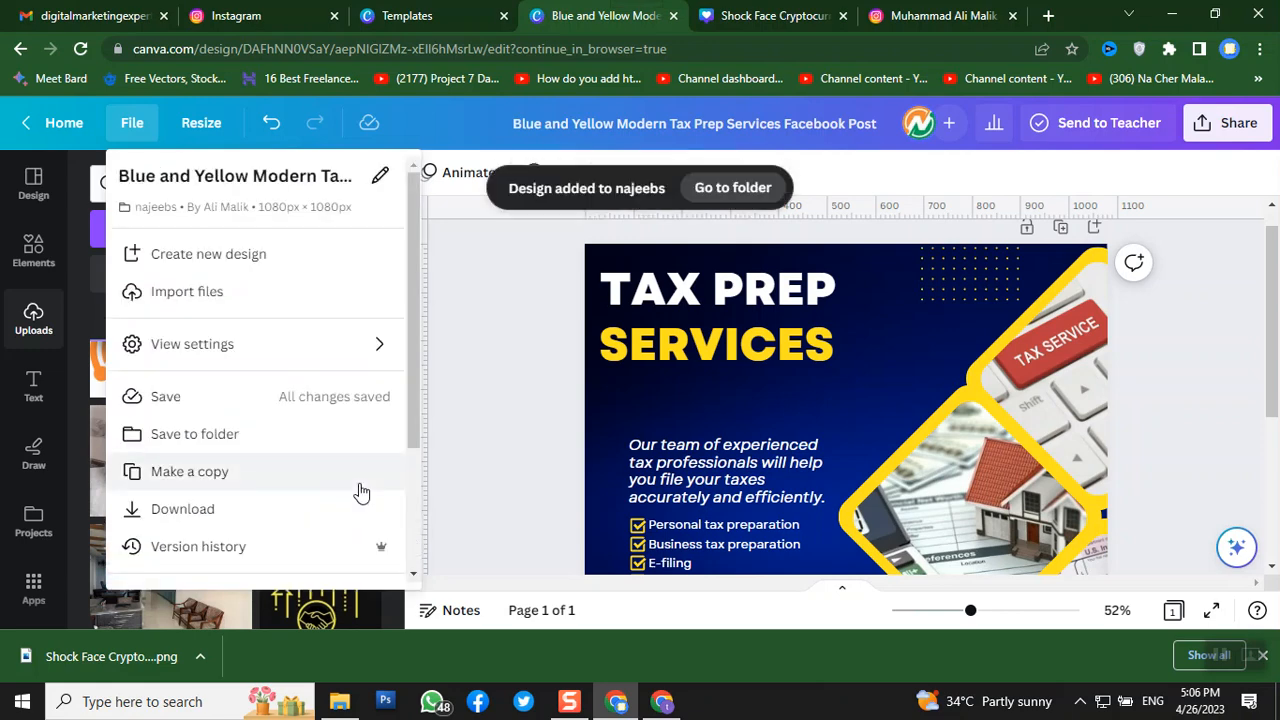
click(531, 388)
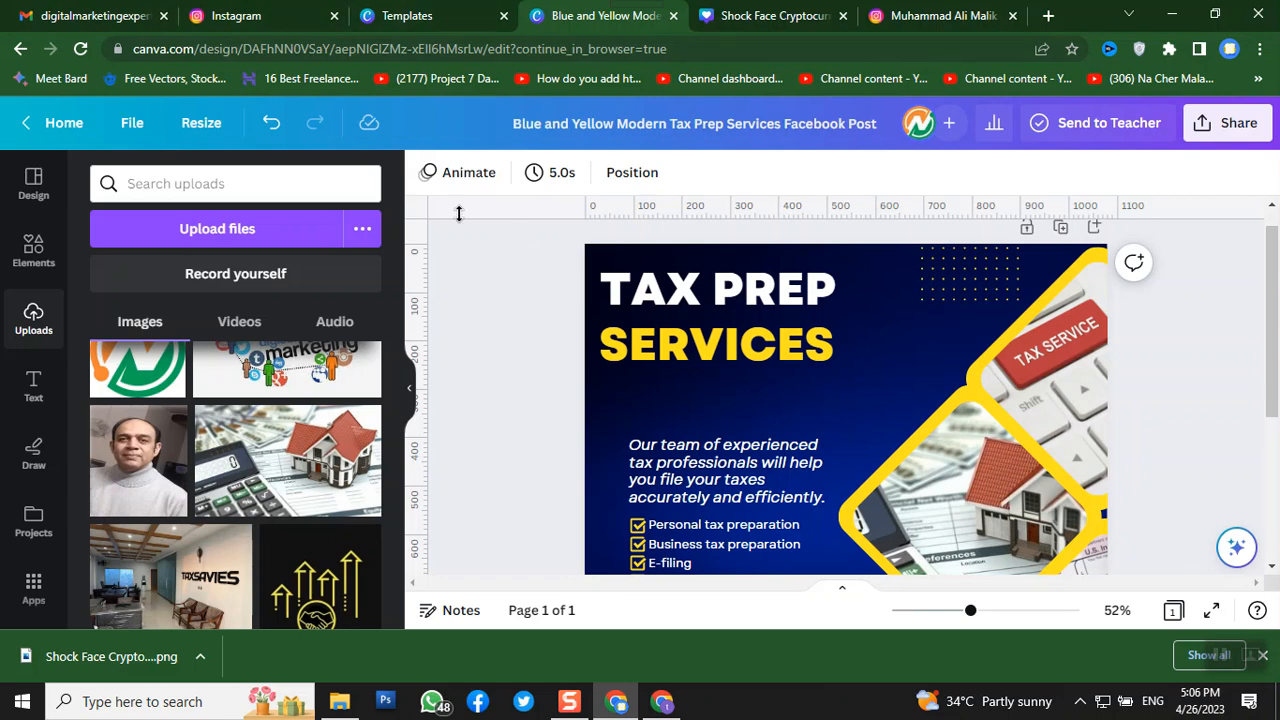
- Minimize the Chrome window to reveal the File Explorer projects folder
scroll(28, 405, down, 2)
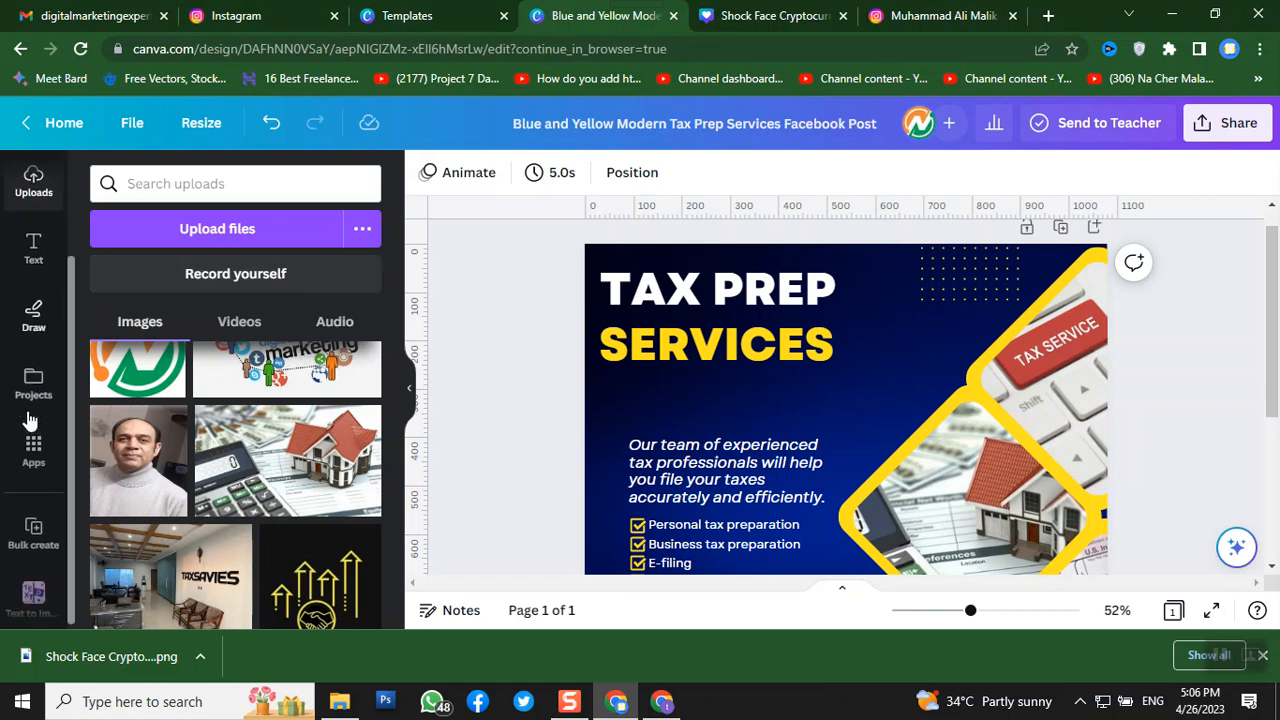
scroll(34, 427, up, 2)
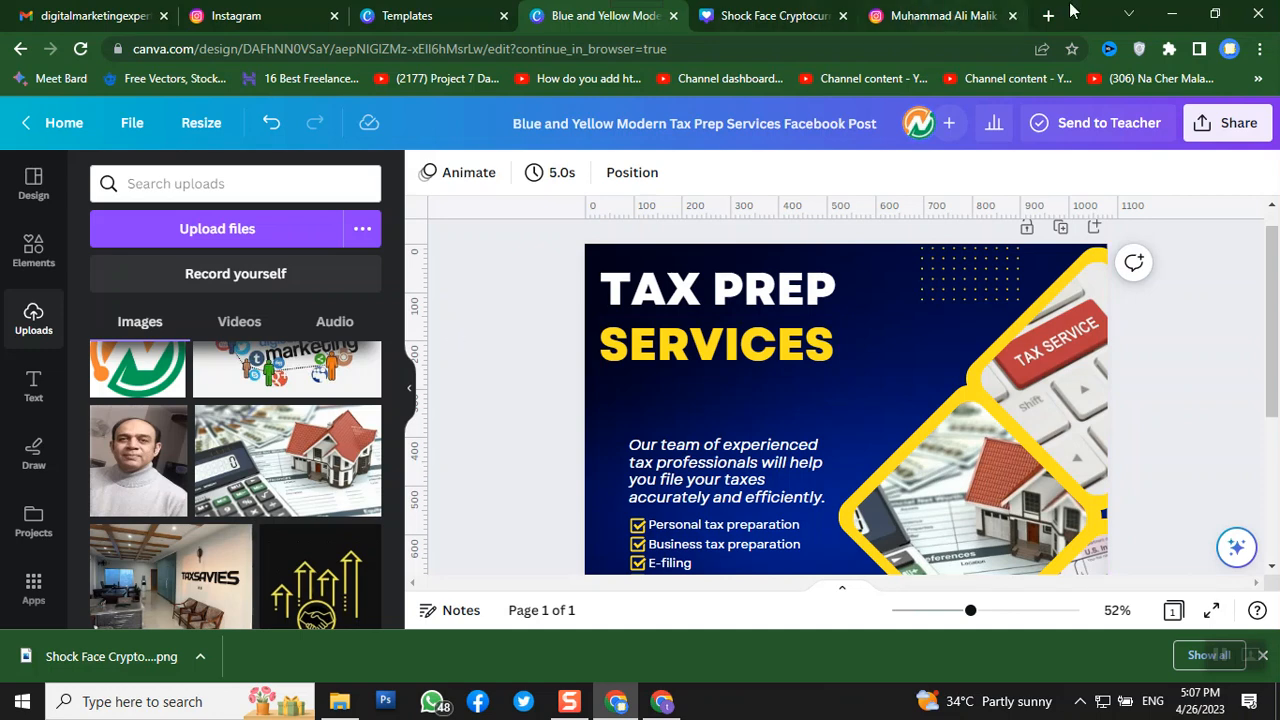
click(1171, 15)
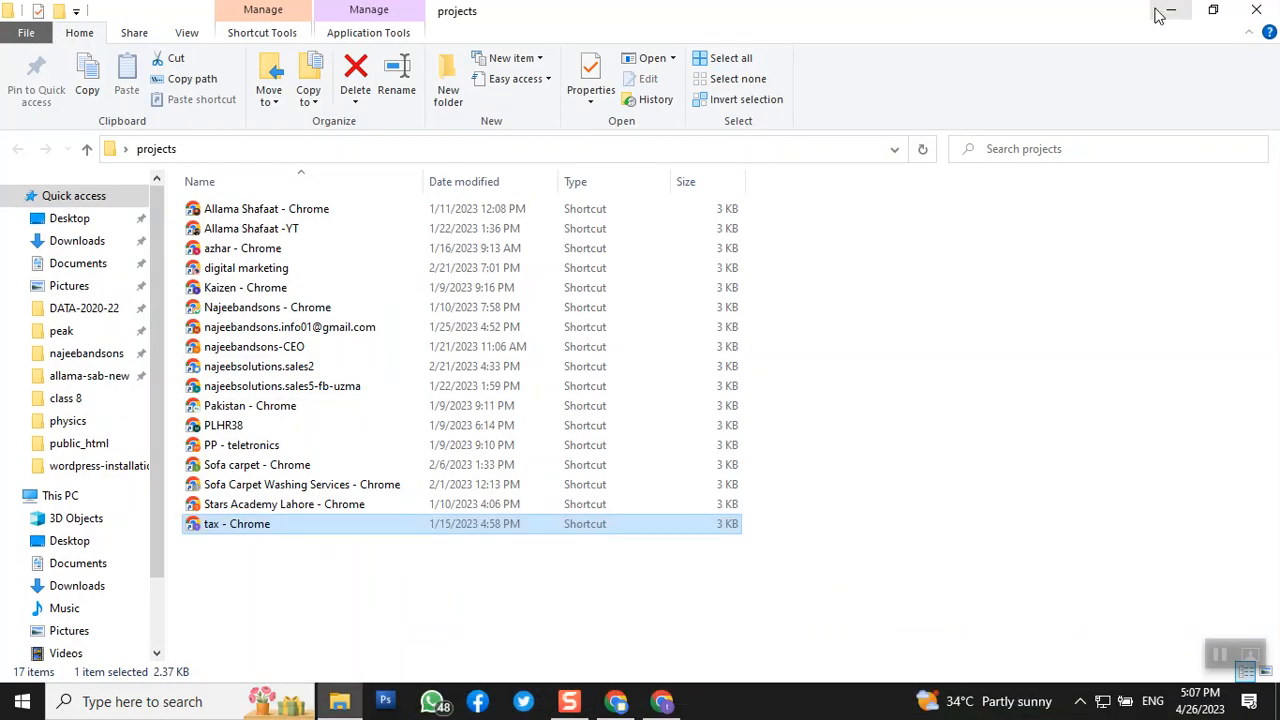
- Minimize File Explorer and launch InPage 2014 Khattat from the desktop
click(1178, 10)
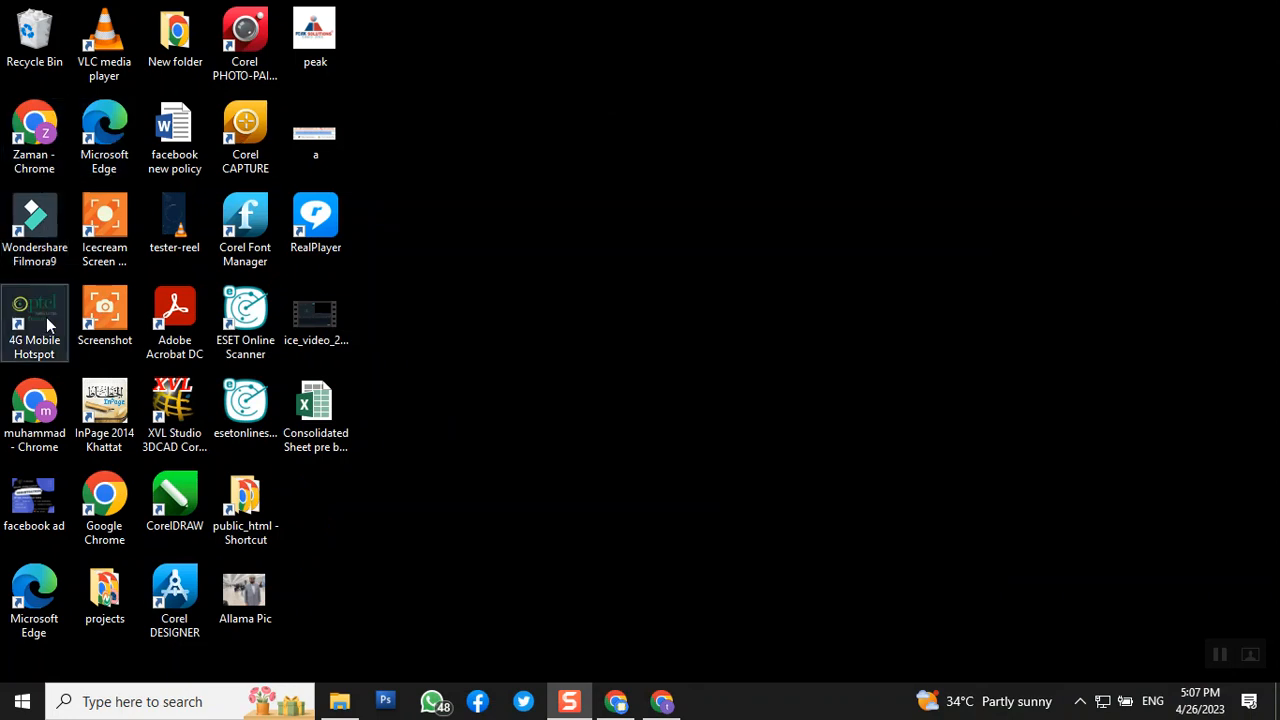
double_click(120, 411)
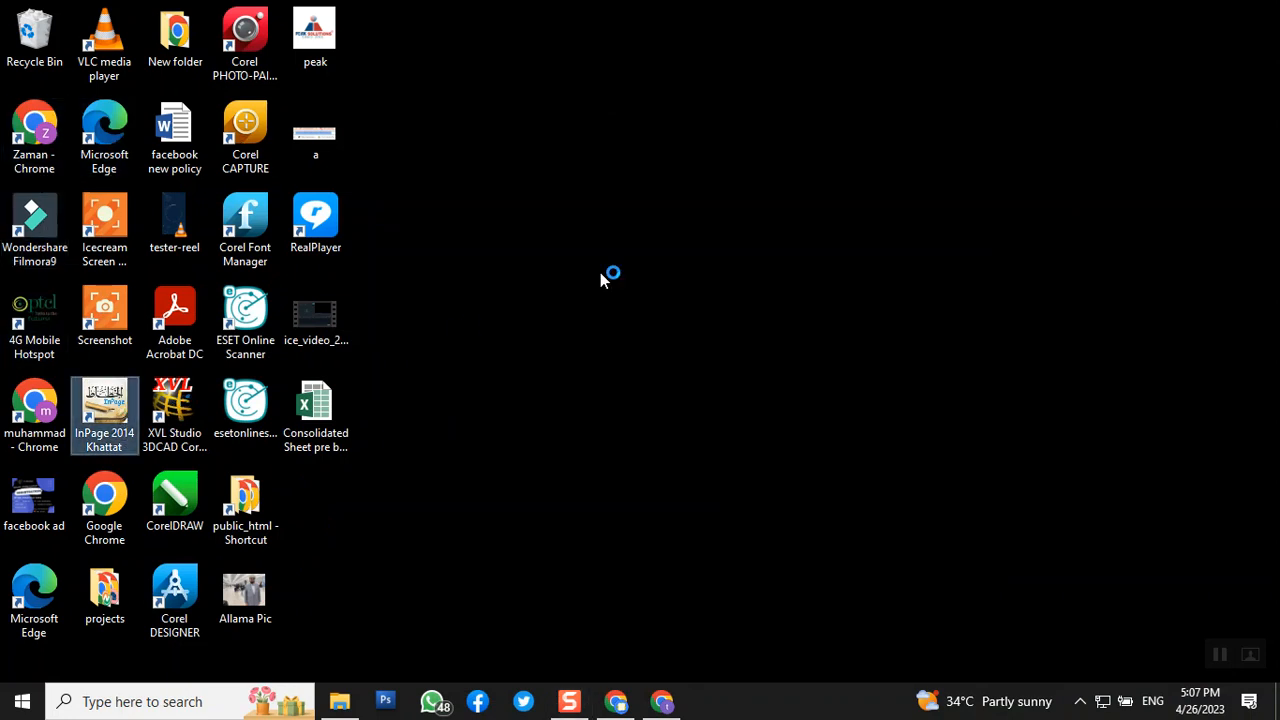
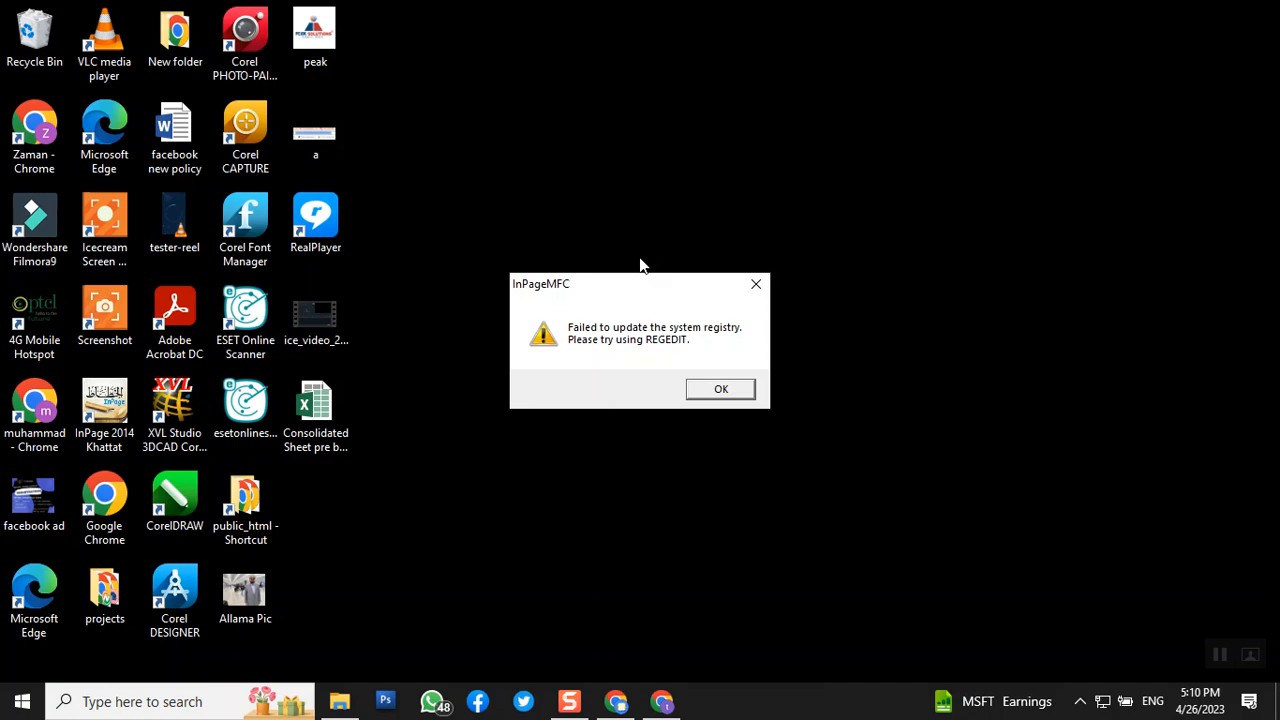
- Dismiss the registry error and create a new blank A4 portrait document
click(711, 388)
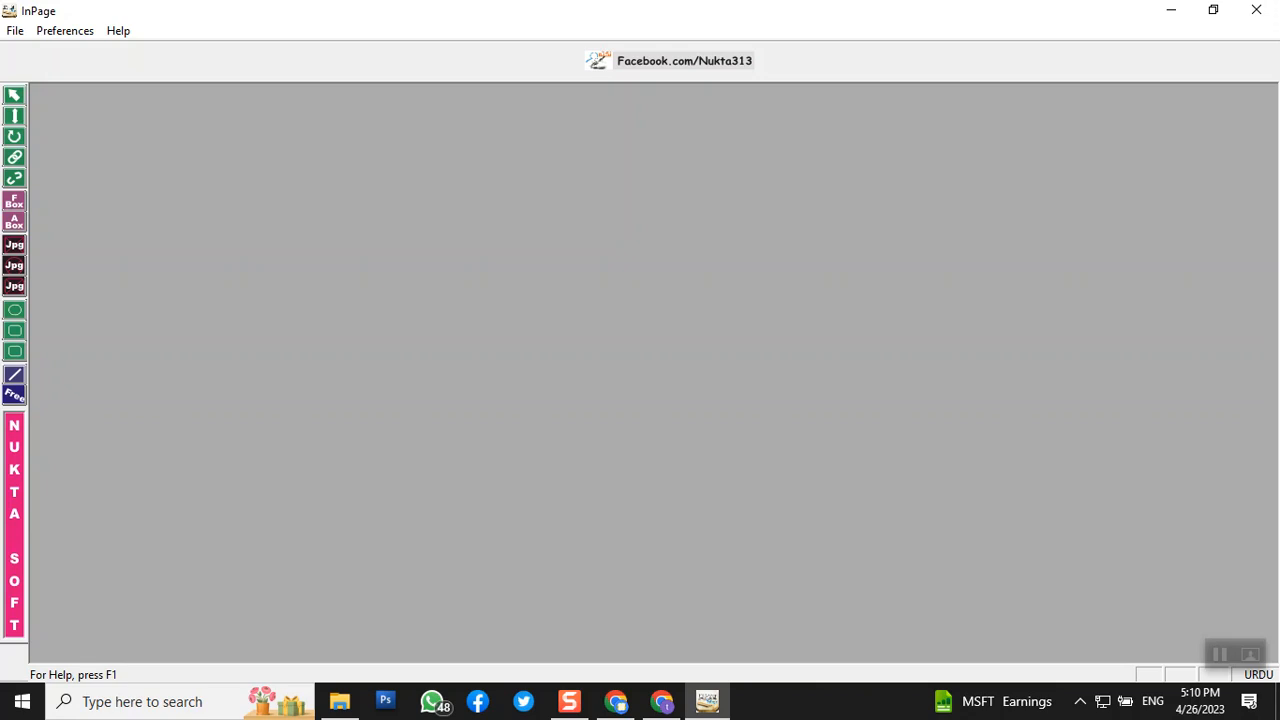
click(13, 31)
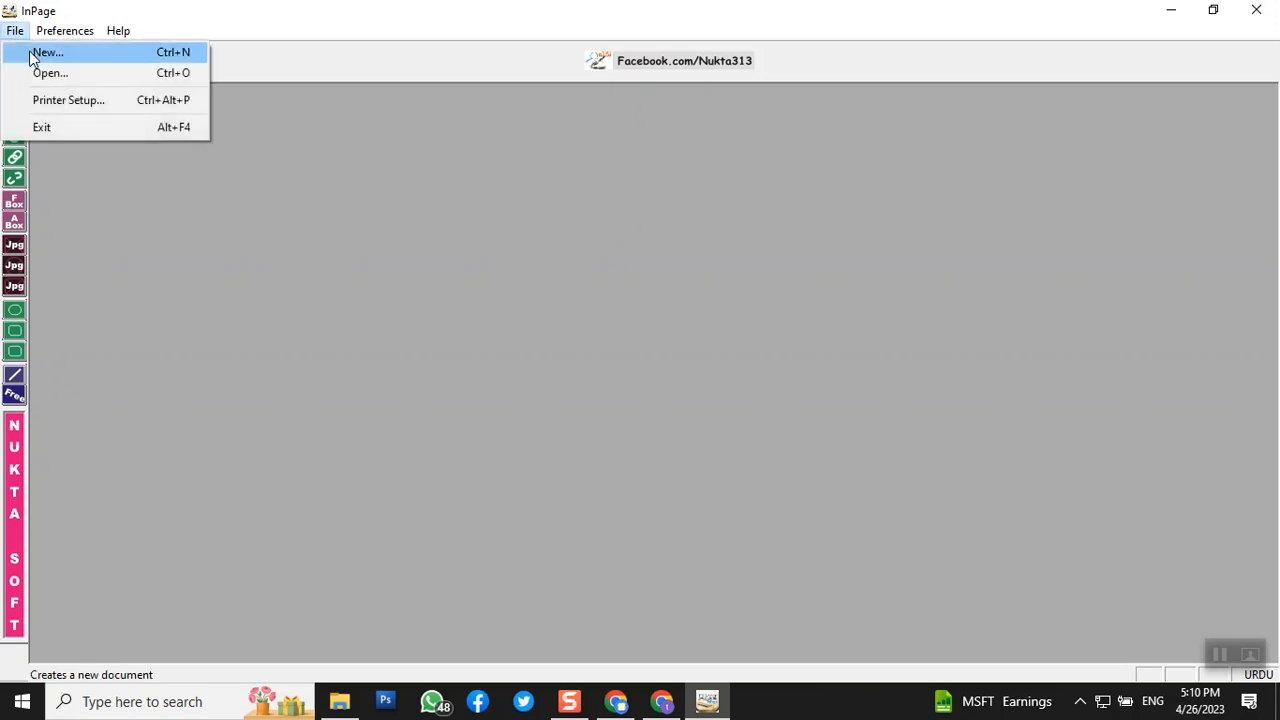
click(46, 53)
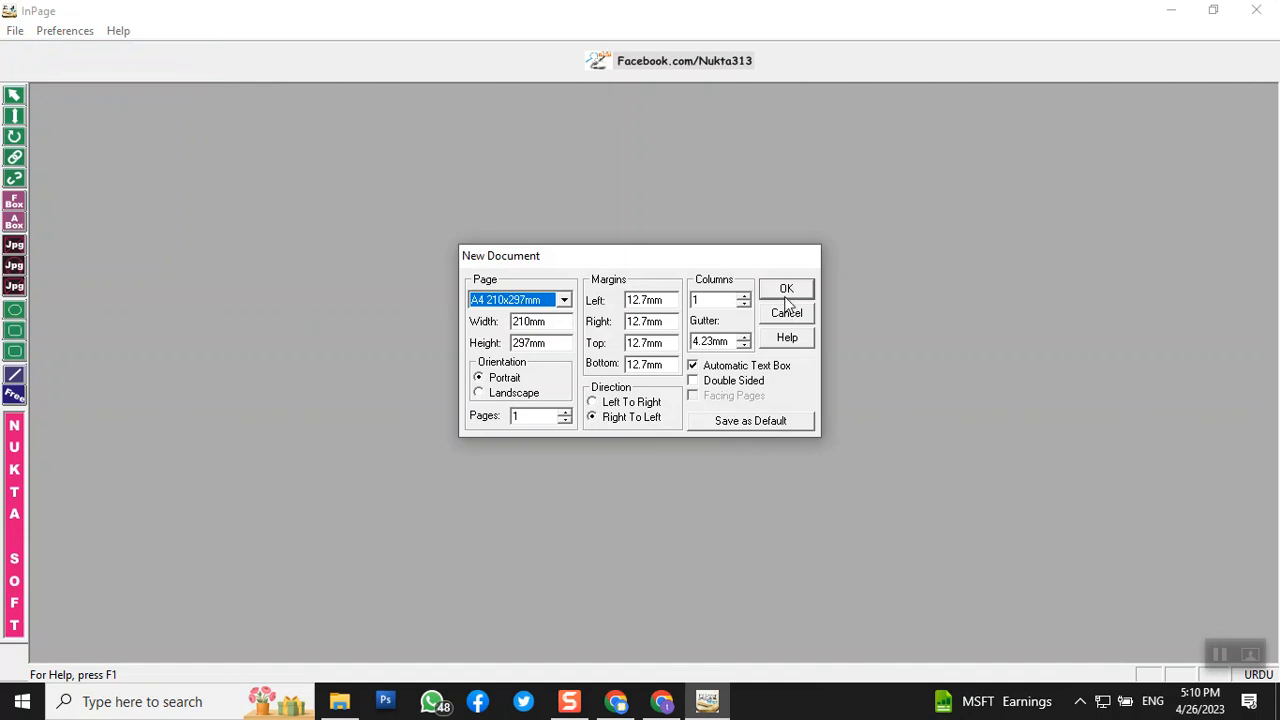
click(788, 291)
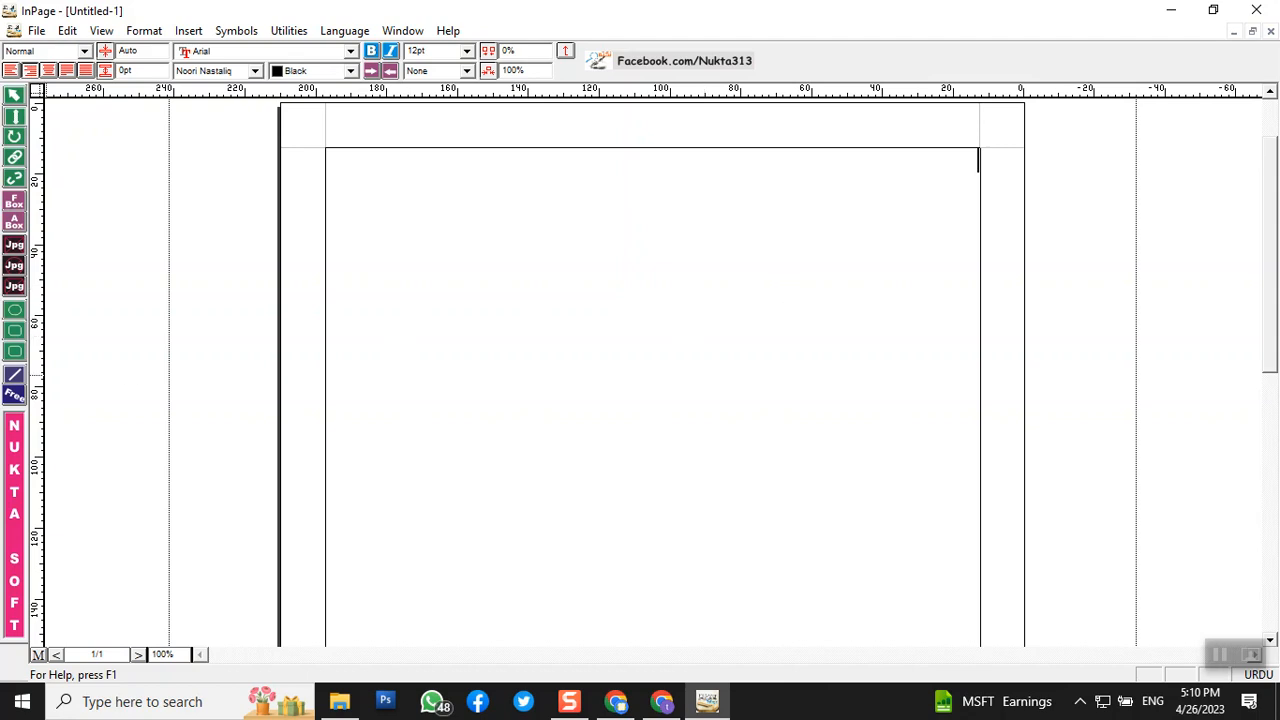
- Draw a wide text box near the page top, test-typing 'کیا' and deleting it
click(14, 228)
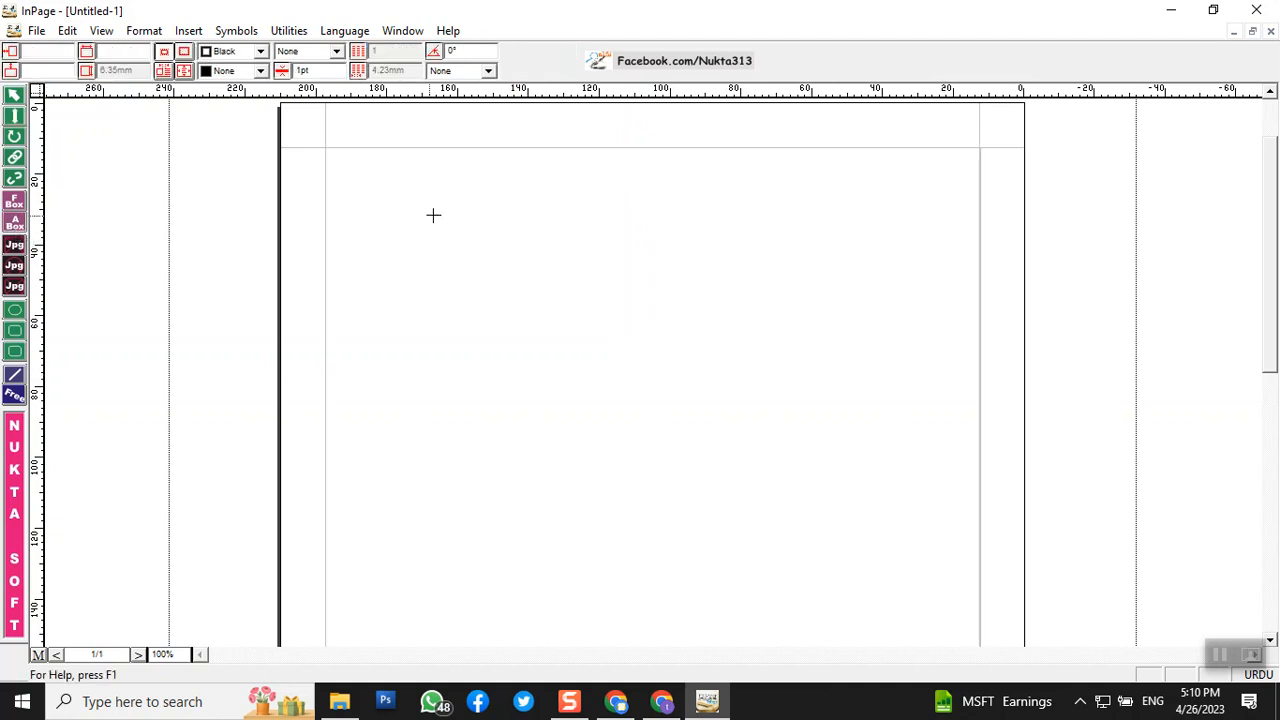
drag(387, 296, 787, 321)
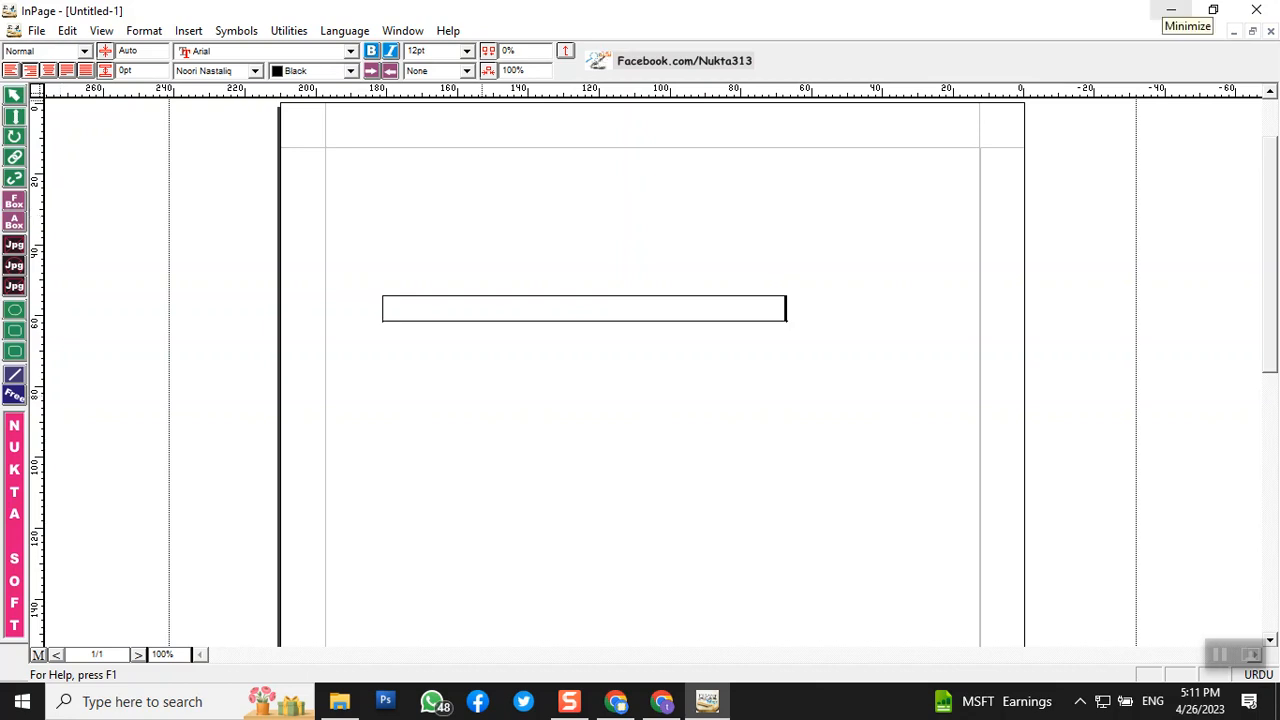
text(کیا)
key(BackSpace)
key(BackSpace)
key(BackSpace)
key(BackSpace)
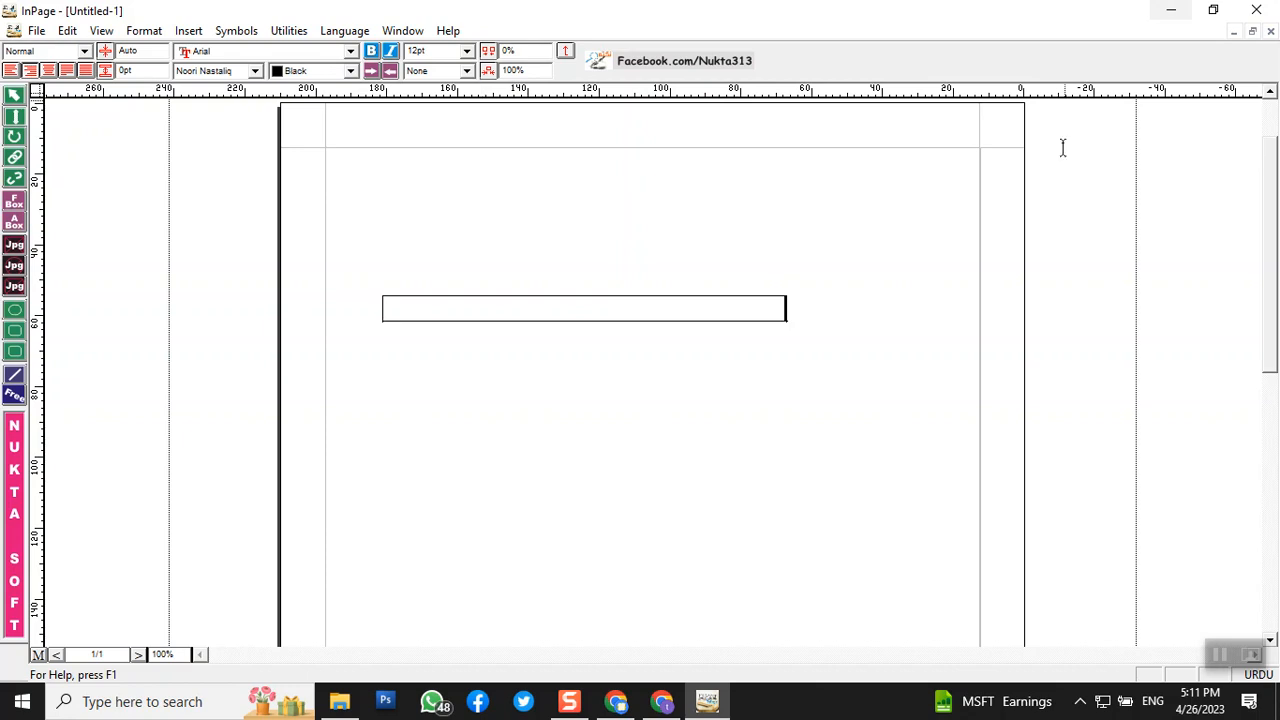
click(67, 31)
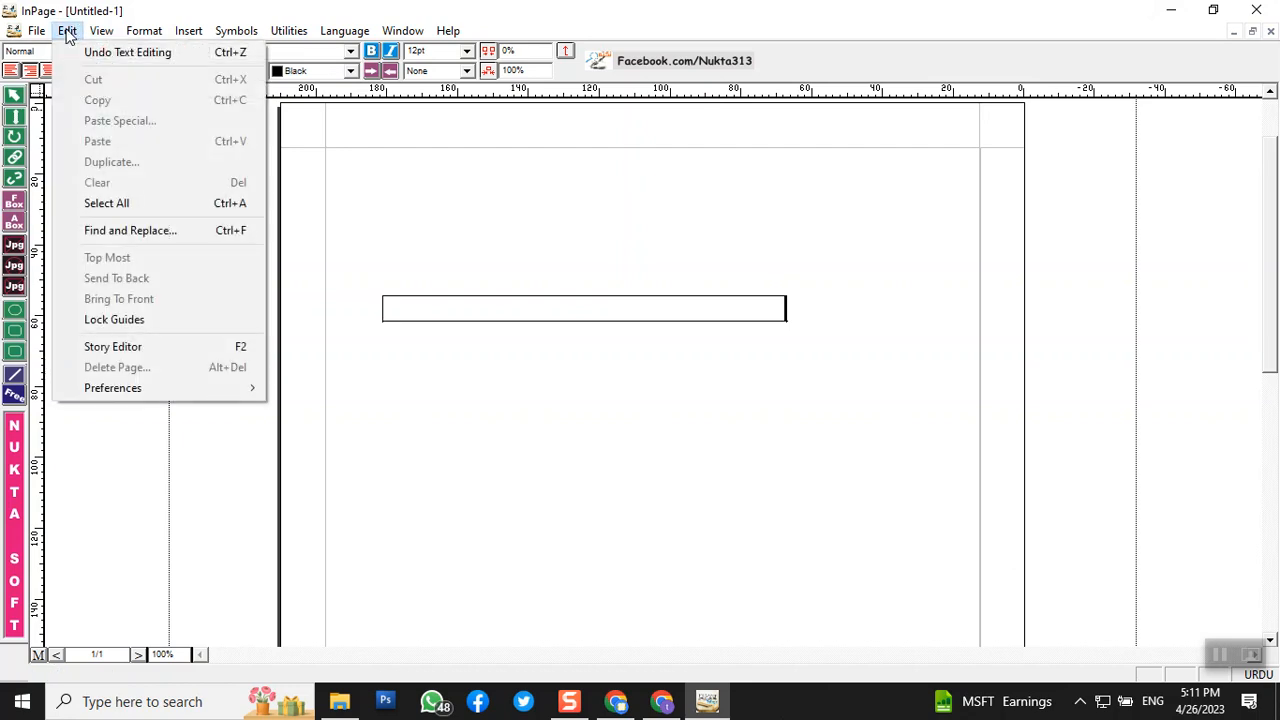
- Open Keyboard Preferences from Edit > Preferences to check the Urdu layout
key(Escape)
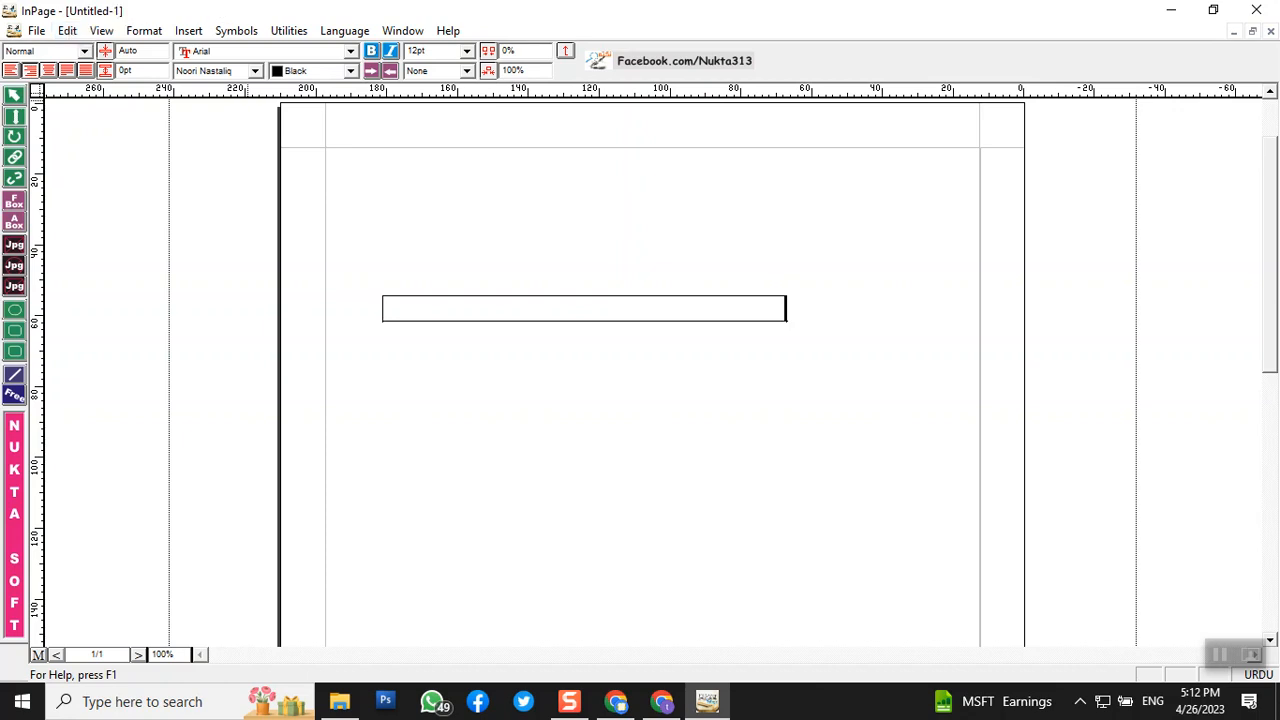
click(68, 31)
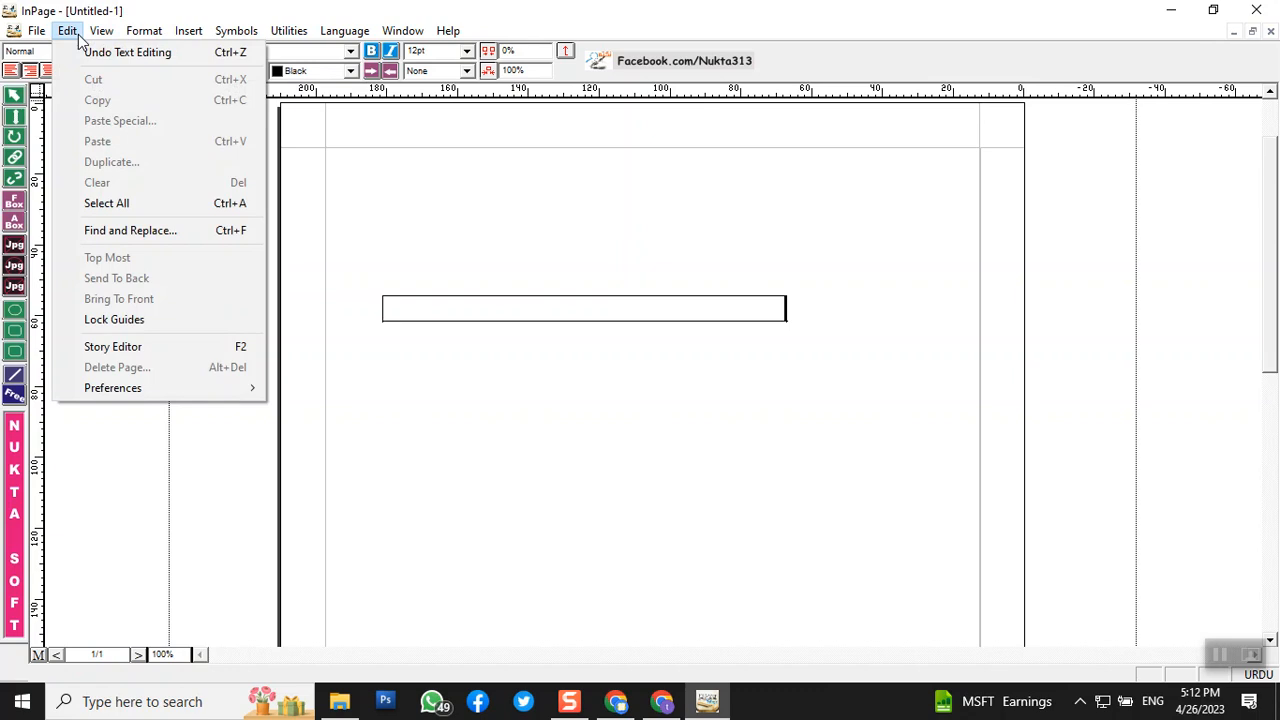
mouse_move(148, 398)
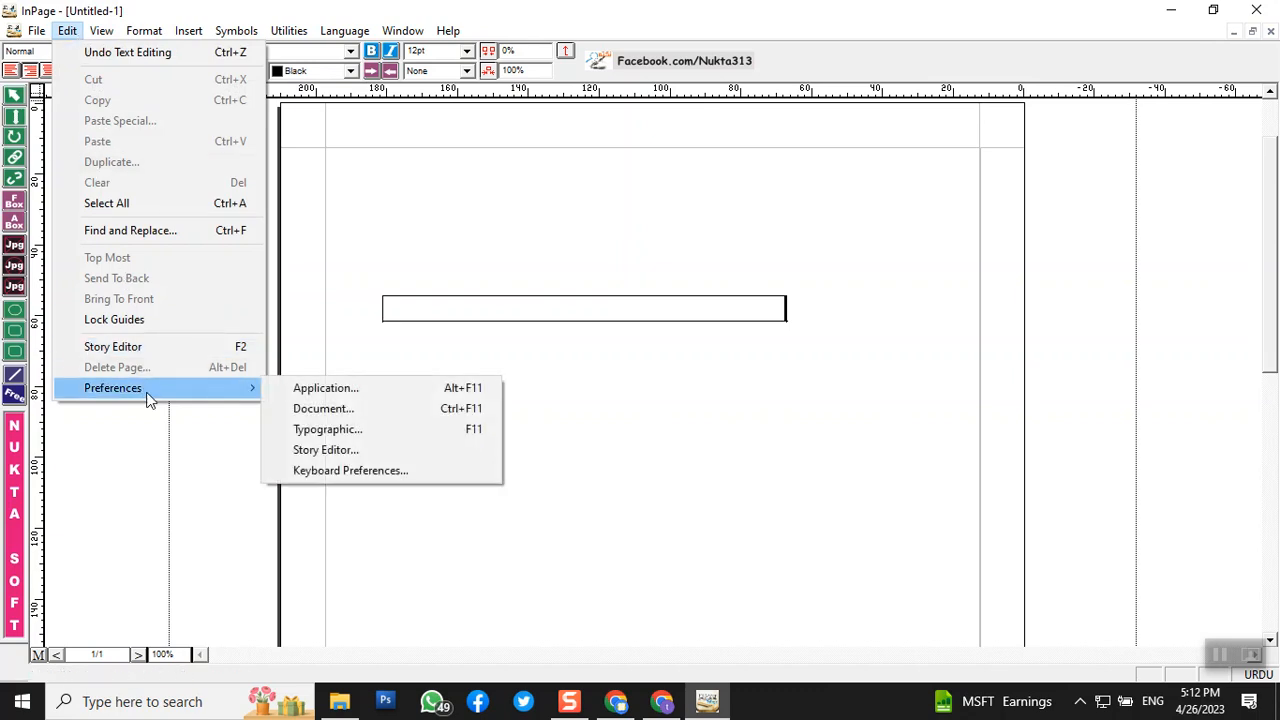
click(400, 477)
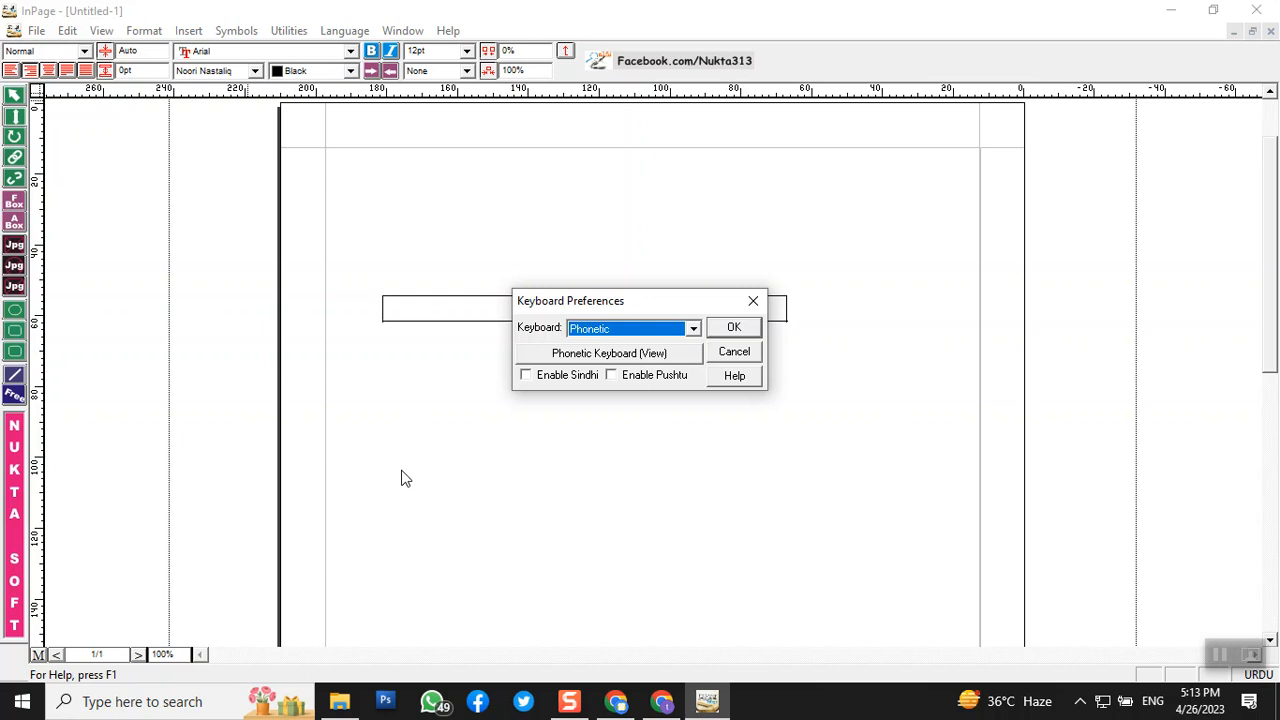
- Show the Phonetic Keyboard (View Only) chart
click(607, 362)
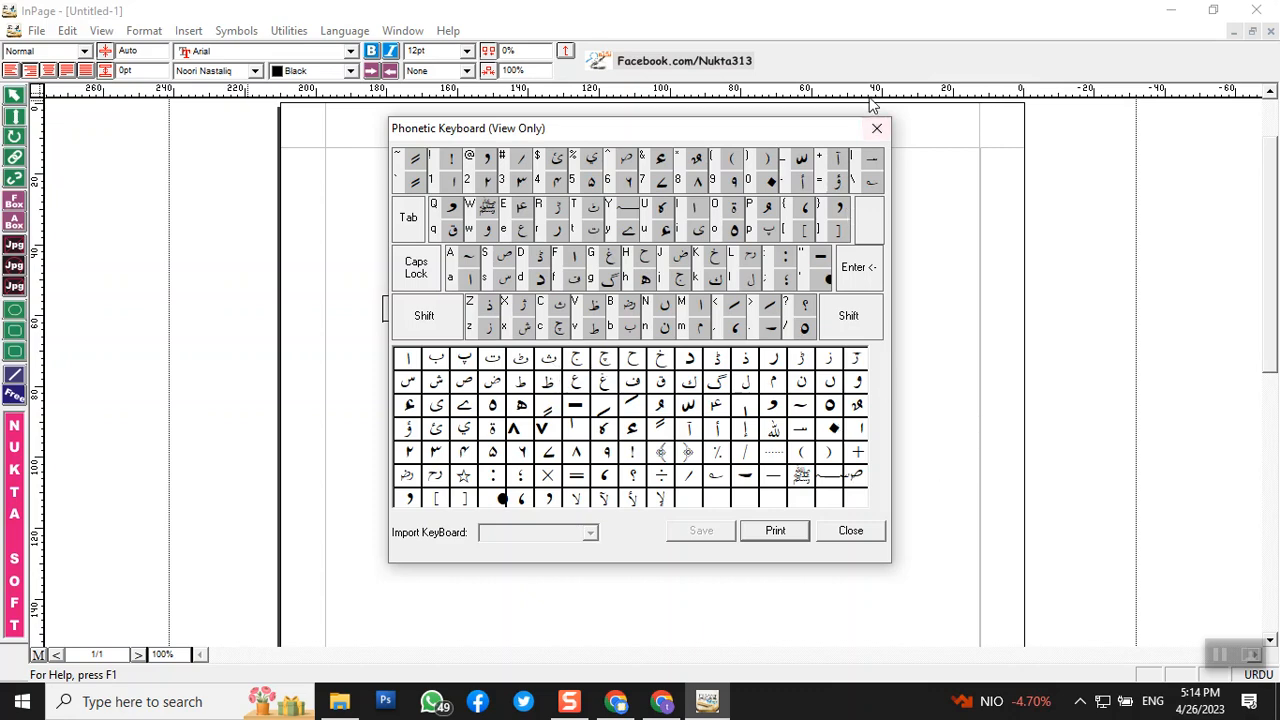
- Close the Phonetic keyboard chart
click(850, 530)
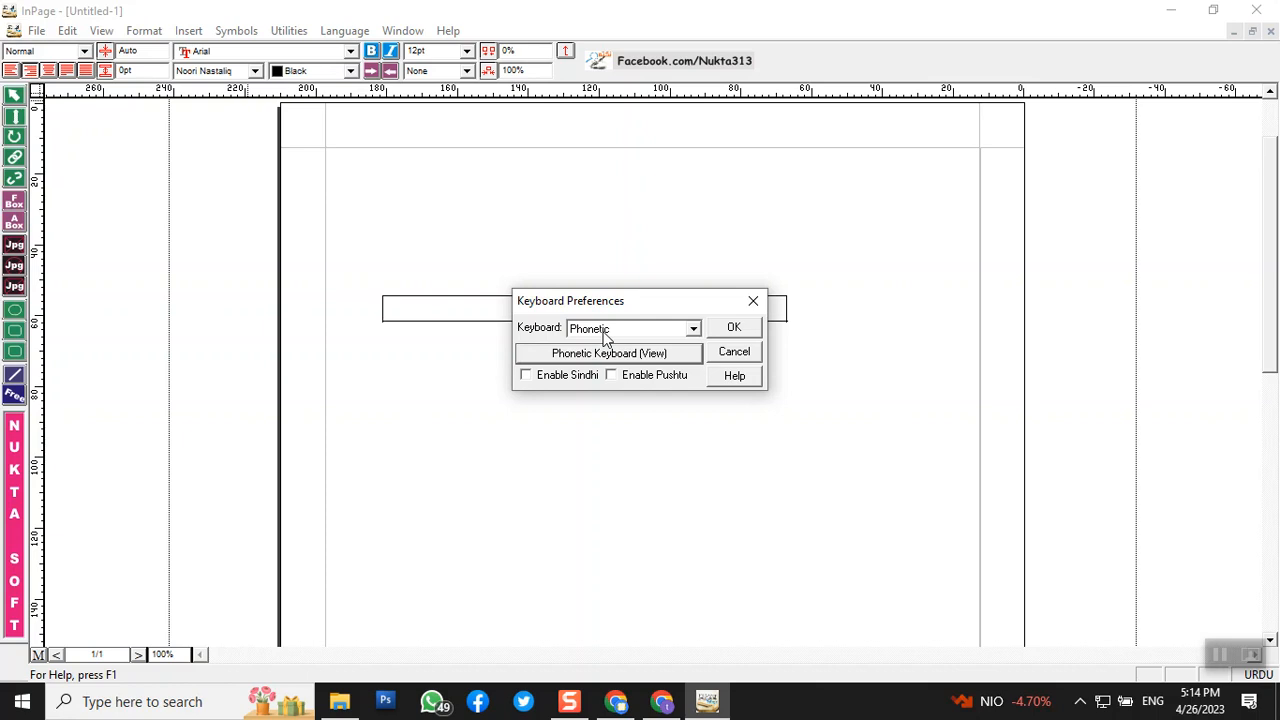
- Keep Phonetic selected in the Keyboard dropdown and confirm with OK
click(605, 330)
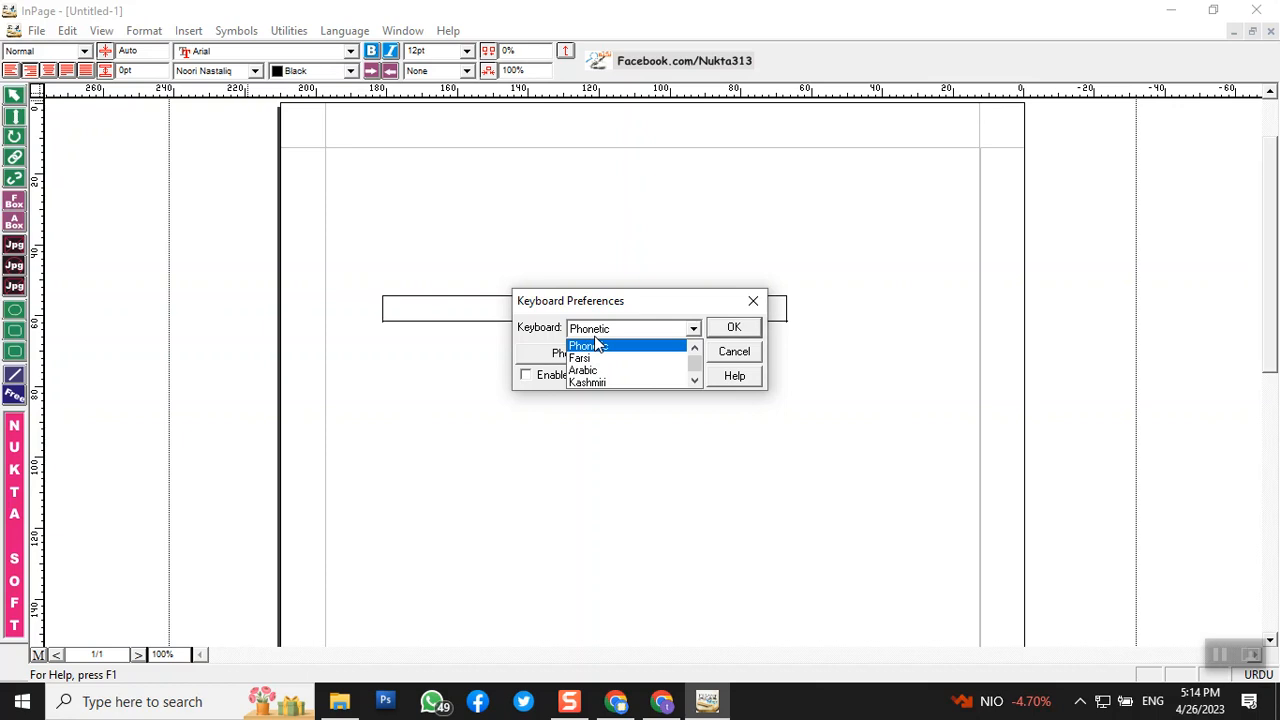
click(602, 346)
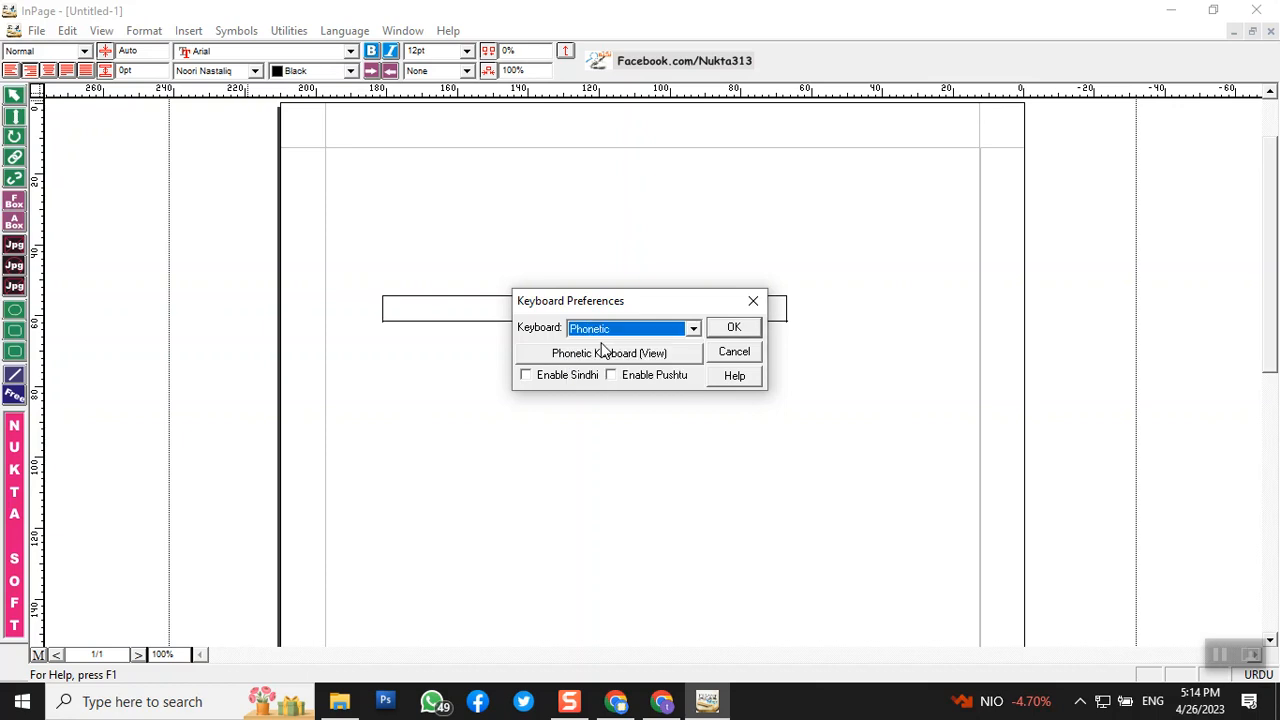
click(733, 328)
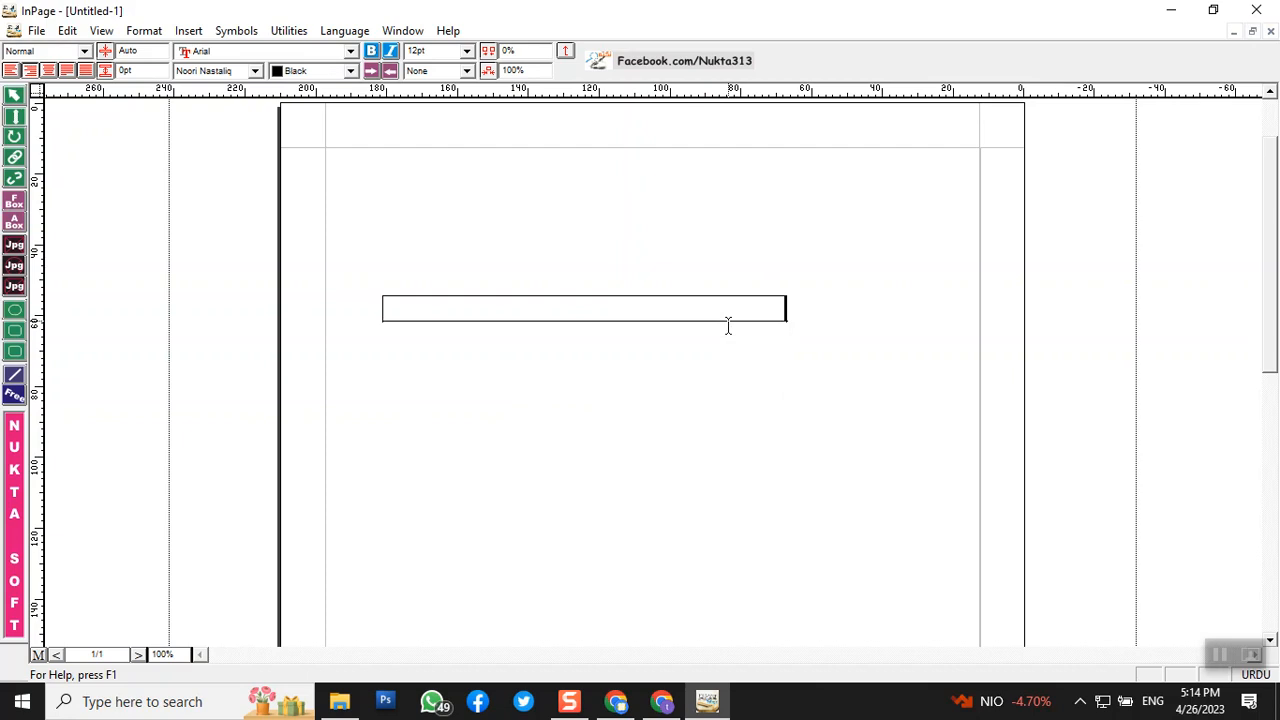
- Type the Urdu question asking whether you want to become a doctor, ending with 'ہیں'
text(کیا)
text(؟)
text(پ)
text( ف)
text(ا)
text(ء)
text(ل)
text(ر)
text( ب)
text(ٹن)
text(ا )
text(س)
text(ا)
text(ہ)
text(ت)
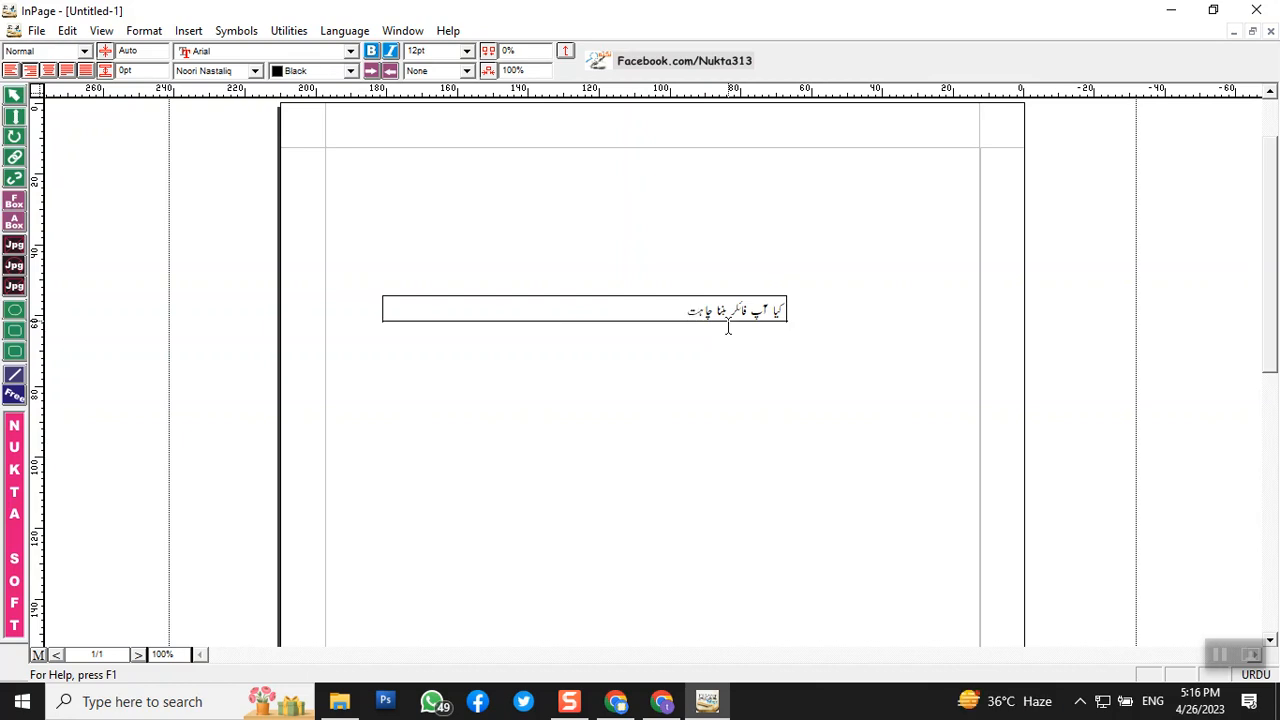
text(ے)
text(ہیں)
- Select the entire Urdu question line and set its font size to 48pt
double_click(692, 312)
triple_click(693, 316)
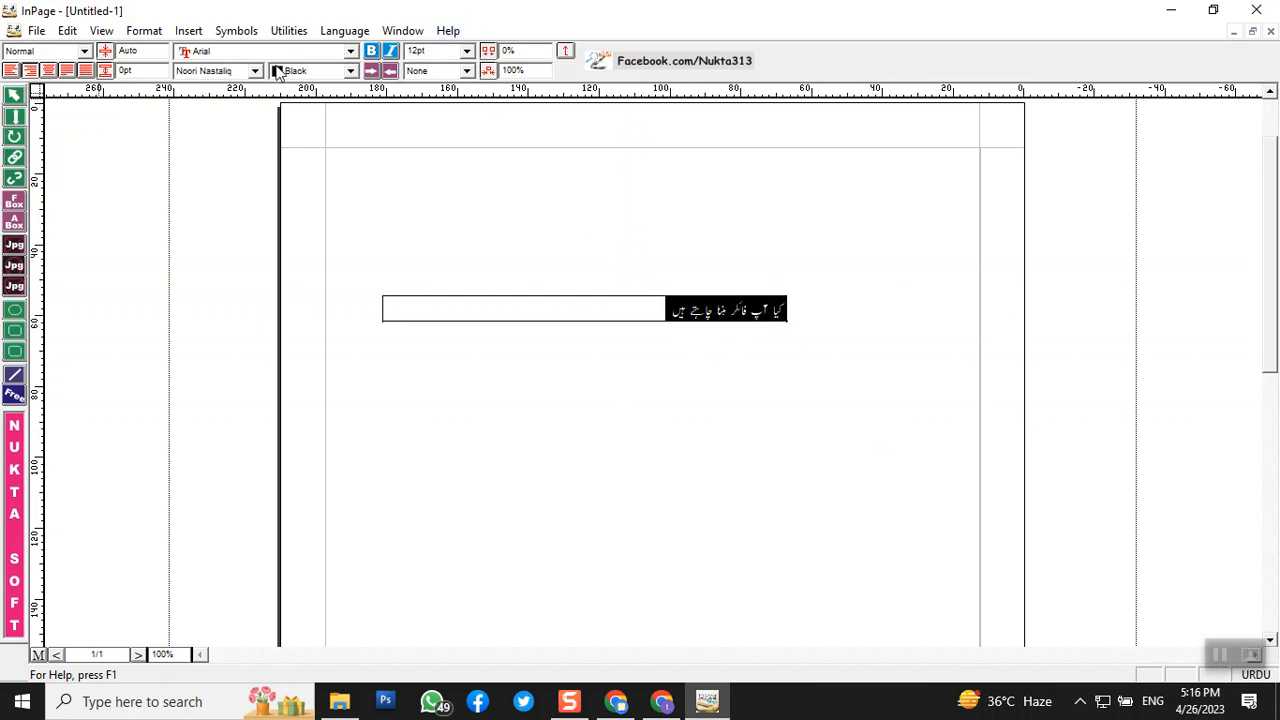
click(466, 54)
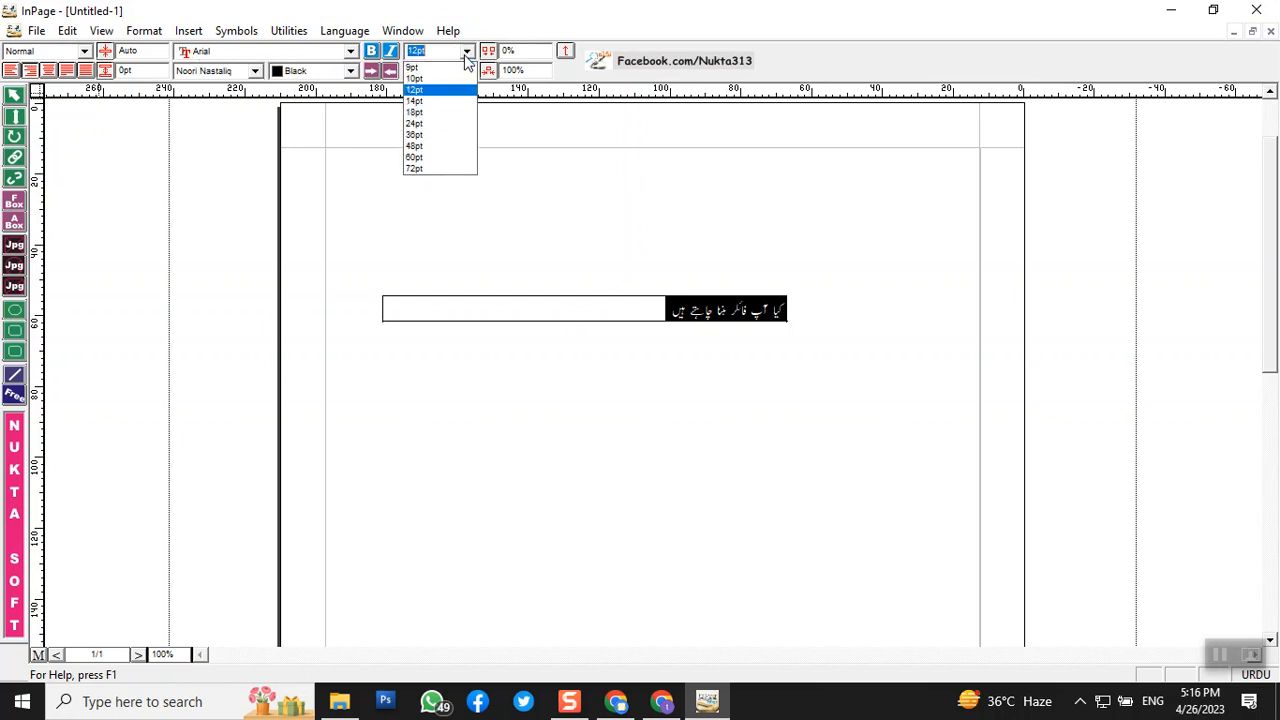
click(422, 146)
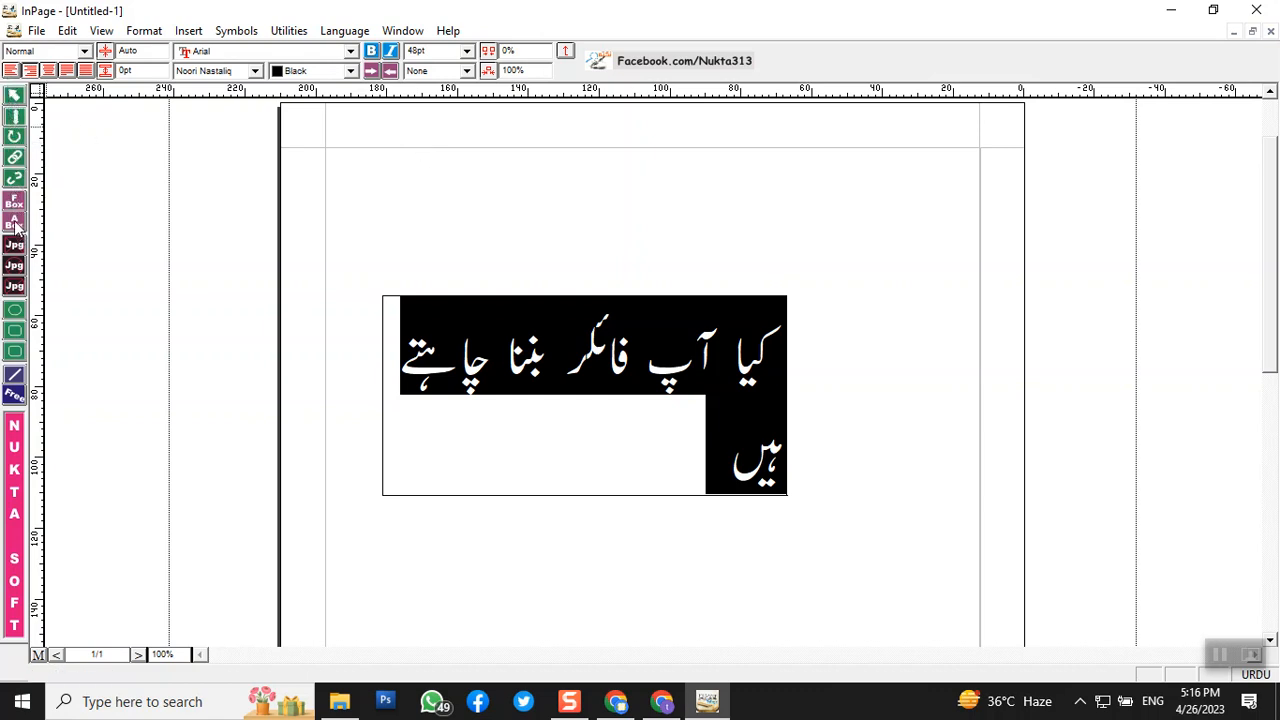
click(14, 96)
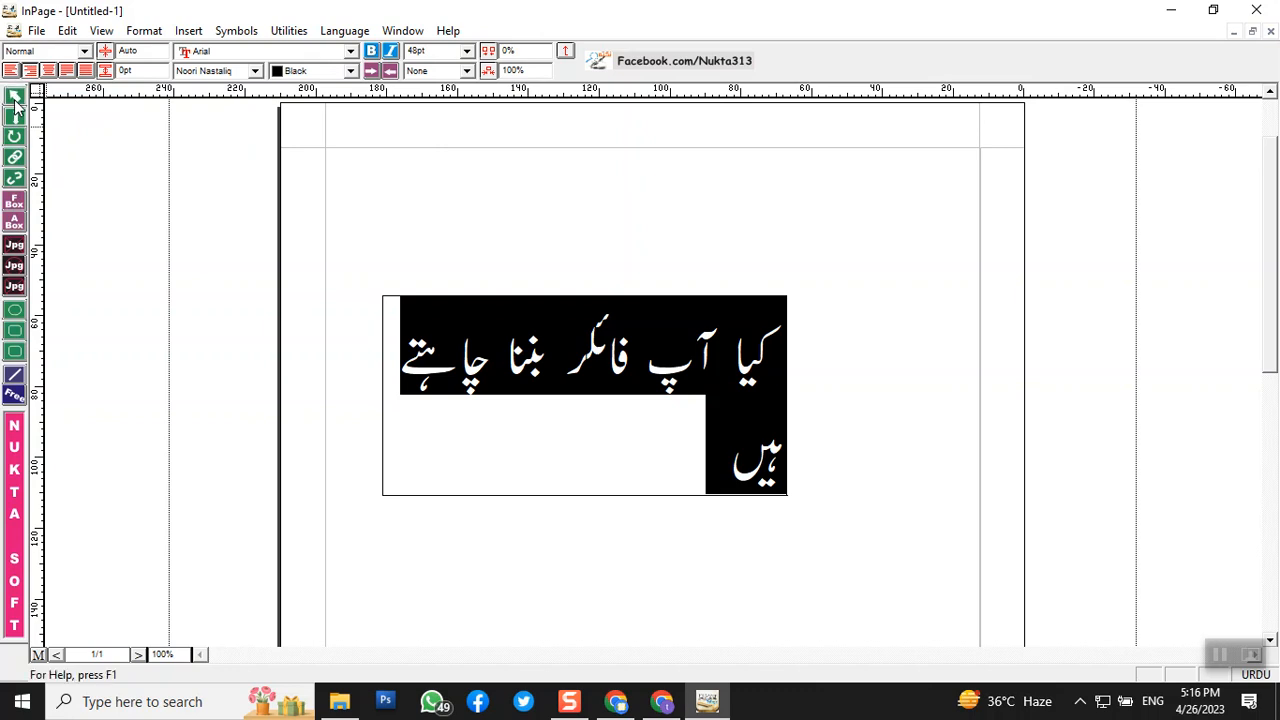
- Move the text box higher and stretch it right and left to fit the line
click(618, 348)
drag(620, 352, 625, 288)
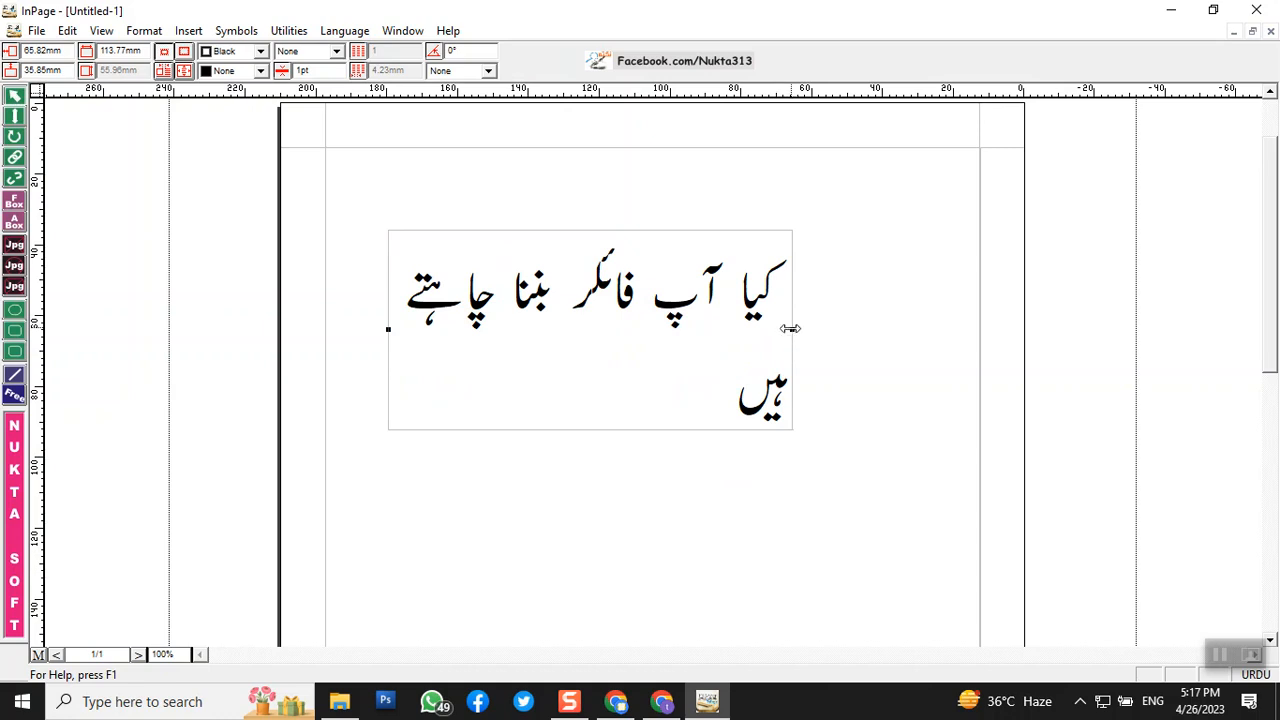
drag(794, 329, 1130, 309)
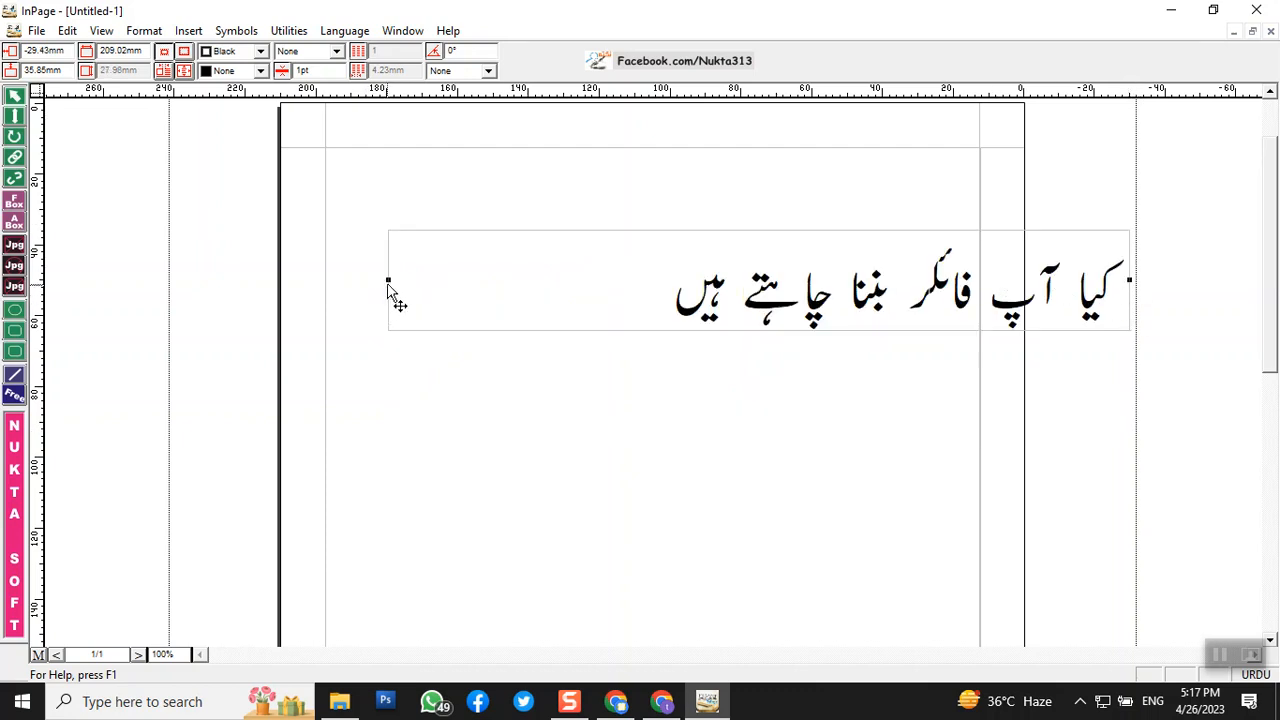
drag(389, 279, 180, 266)
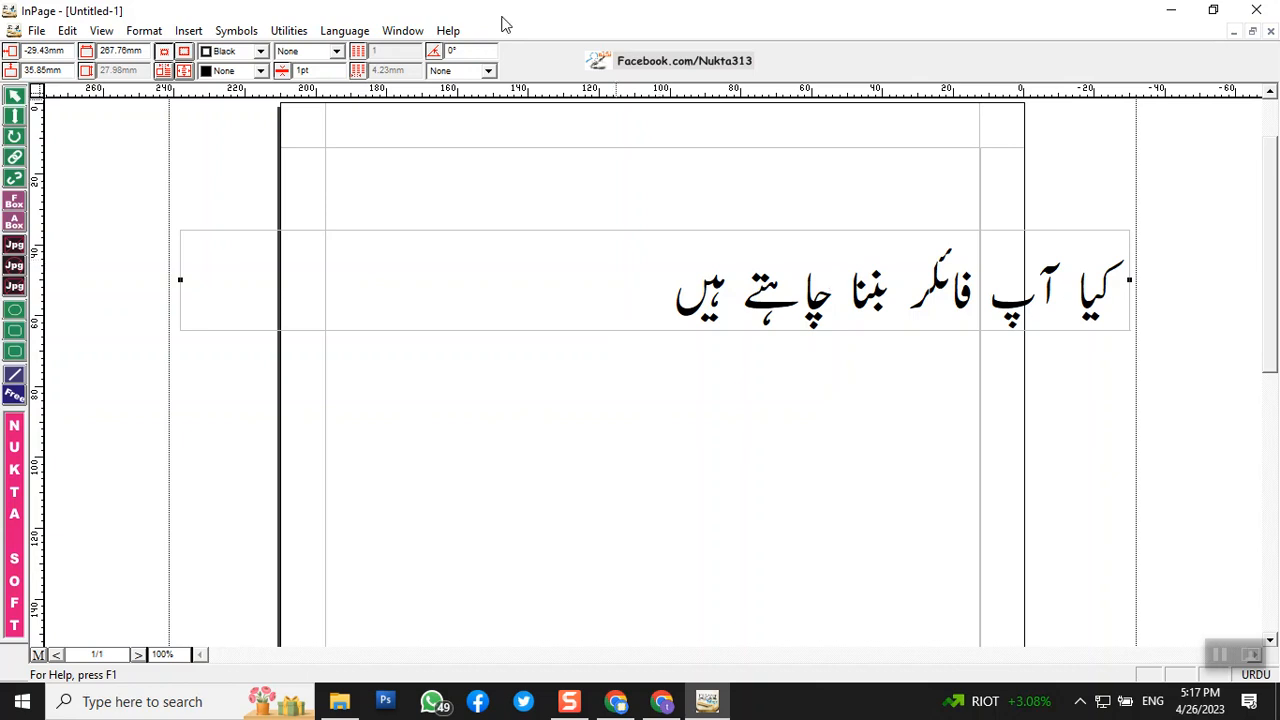
click(15, 118)
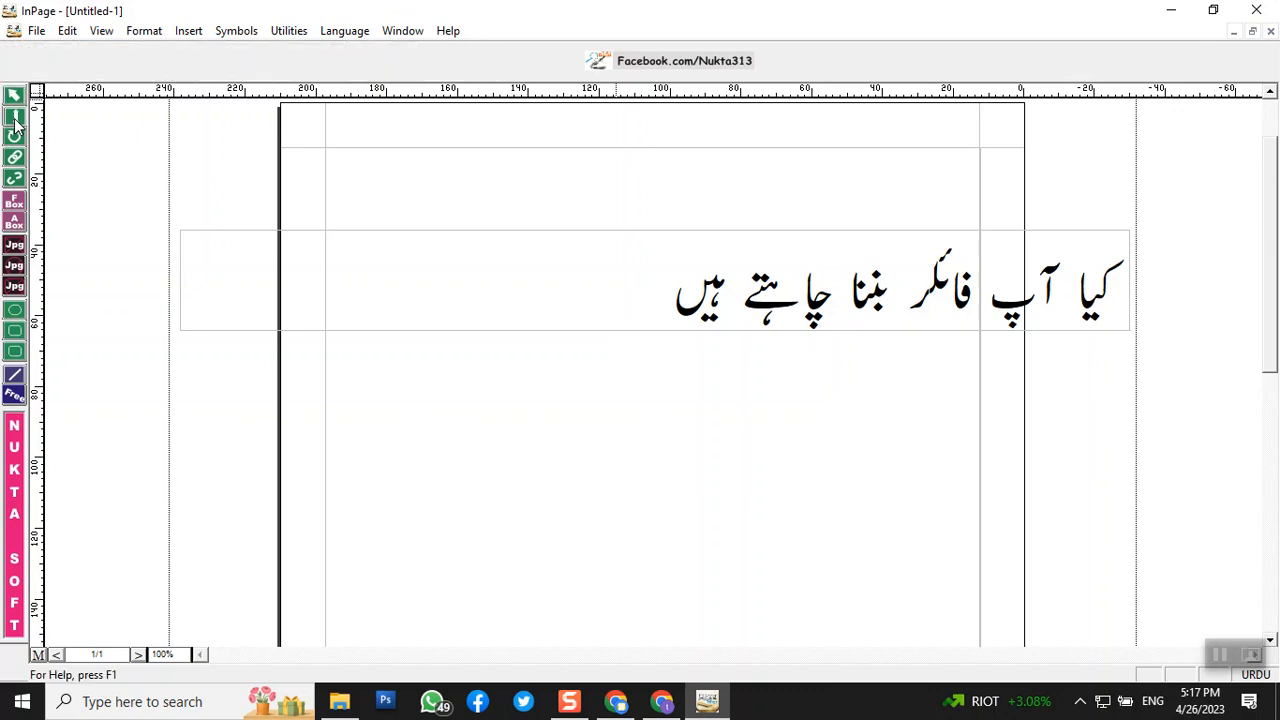
click(643, 289)
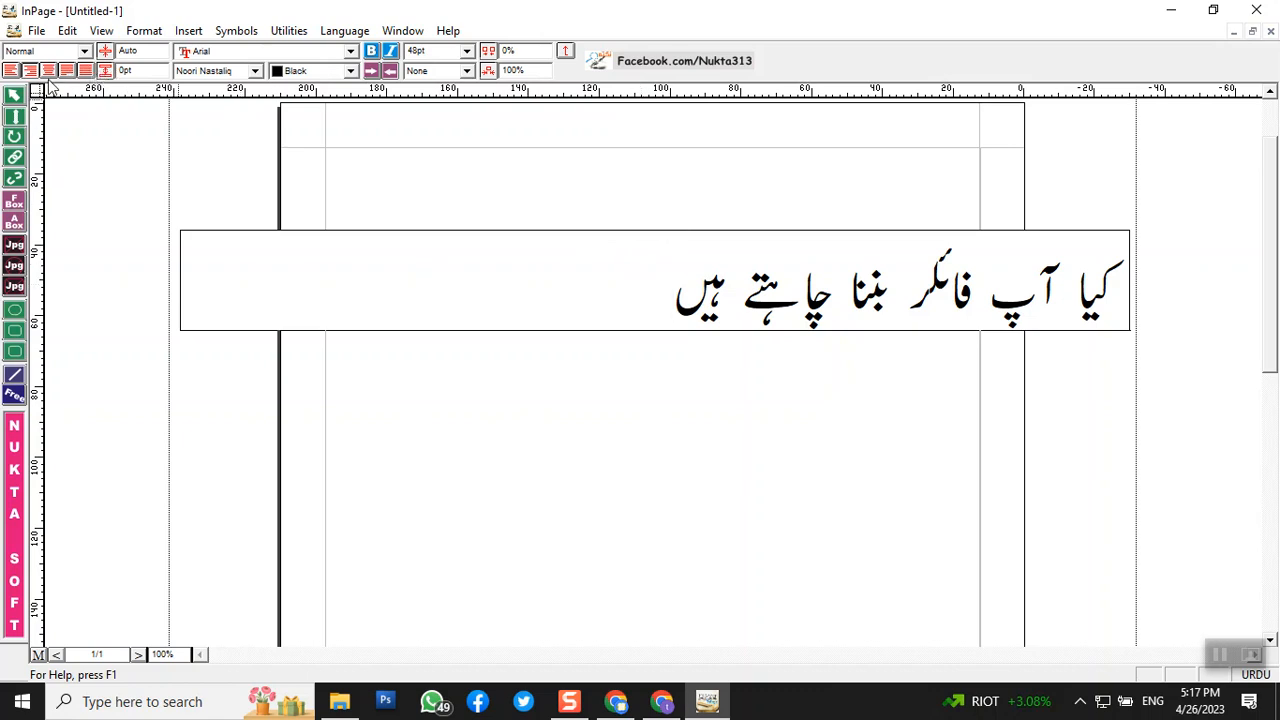
click(18, 96)
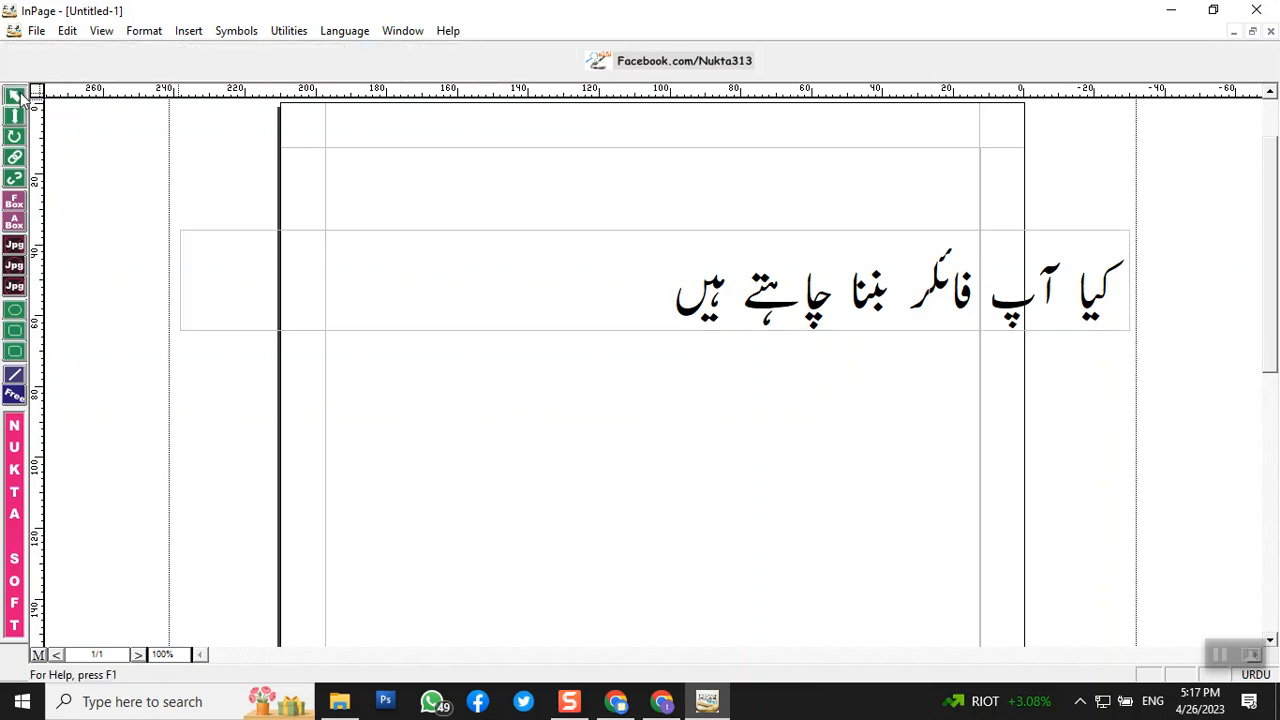
click(470, 300)
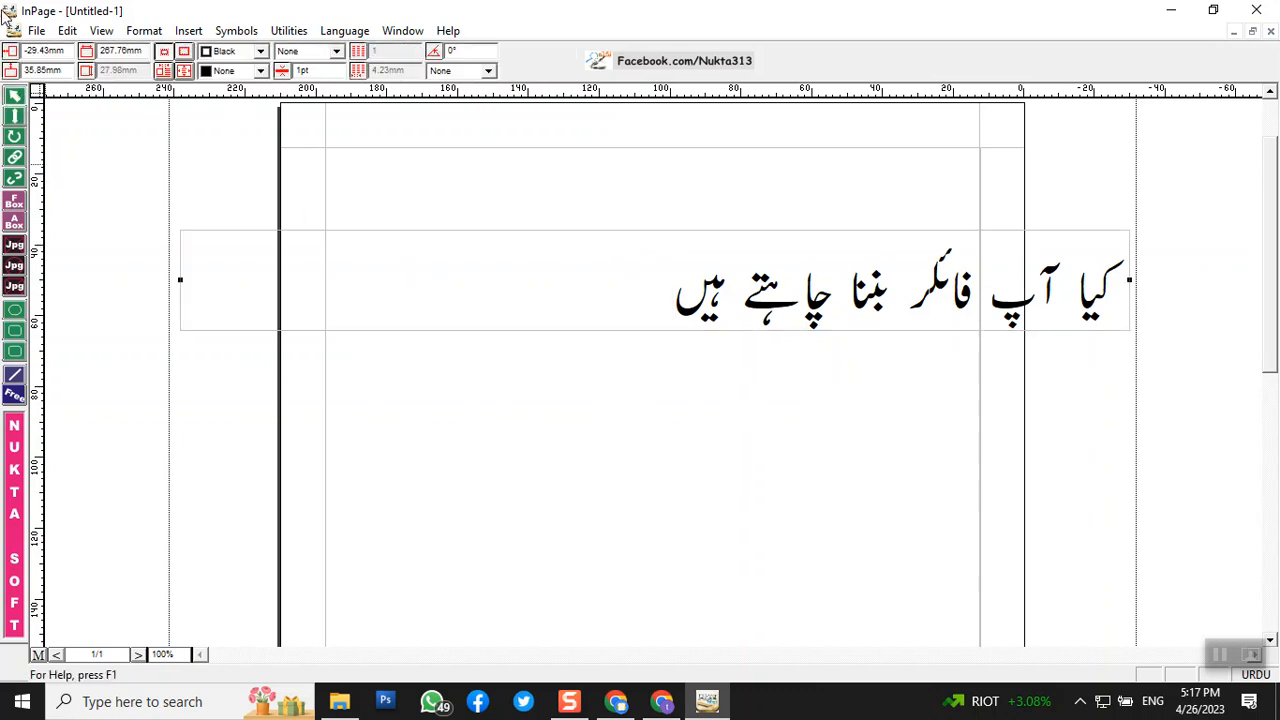
click(16, 117)
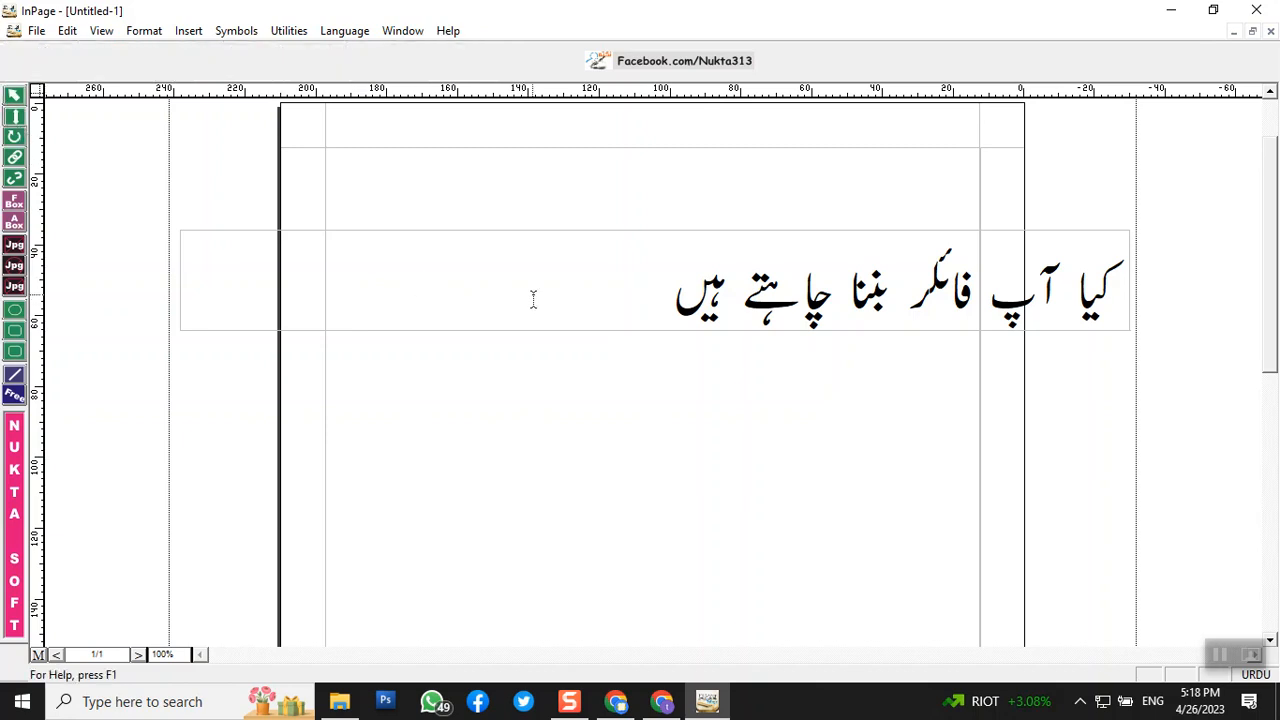
click(584, 304)
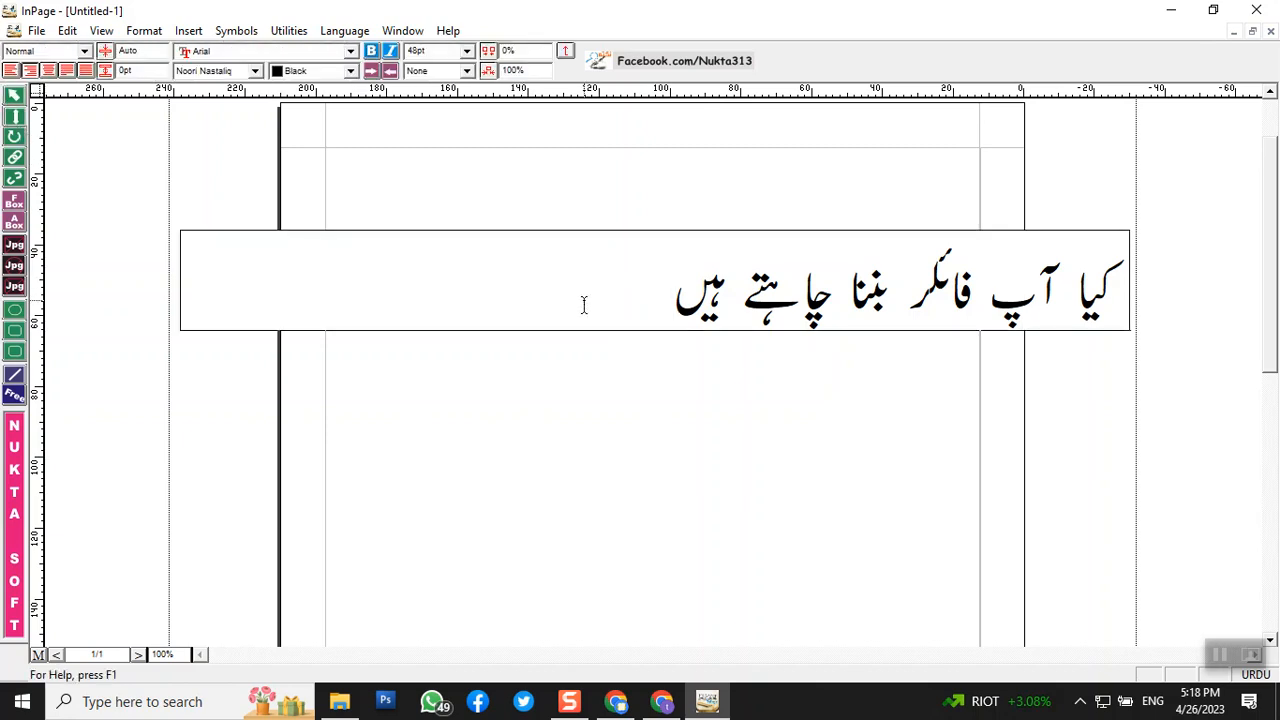
- Add '؟' to the end of the Urdu line, then set the whole line to 72pt
text(؟)
drag(694, 296, 1240, 325)
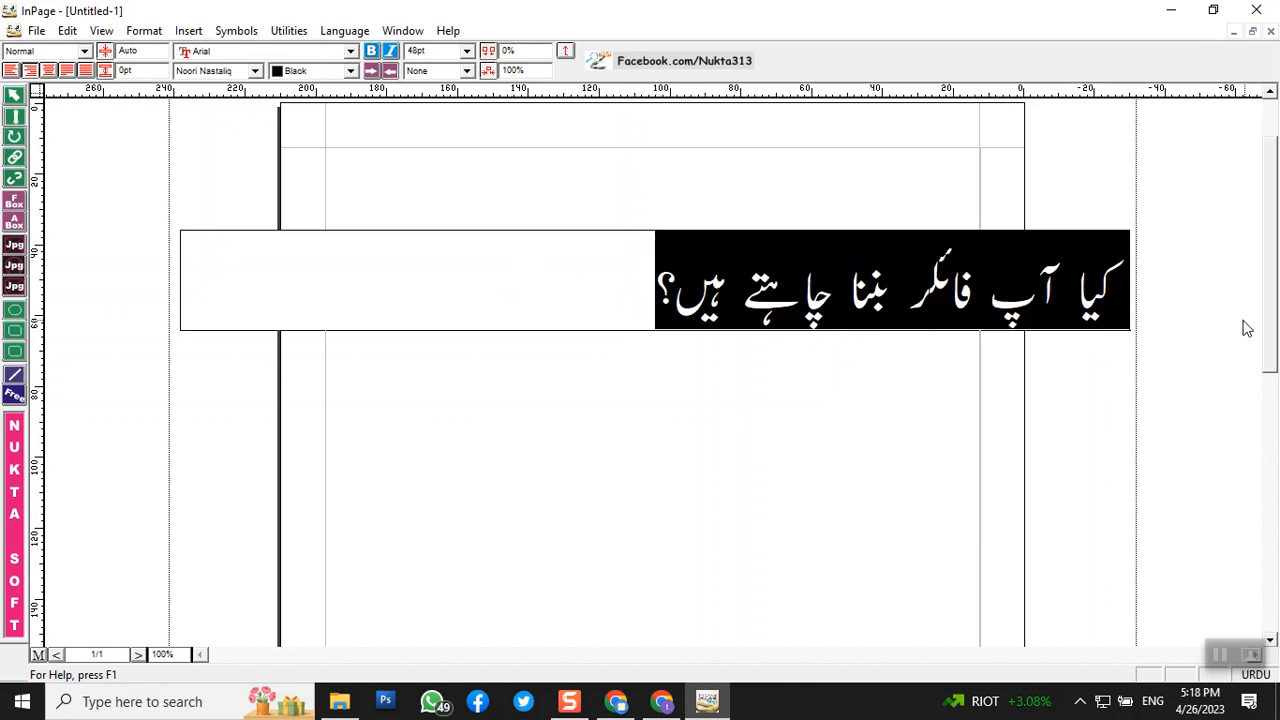
click(466, 50)
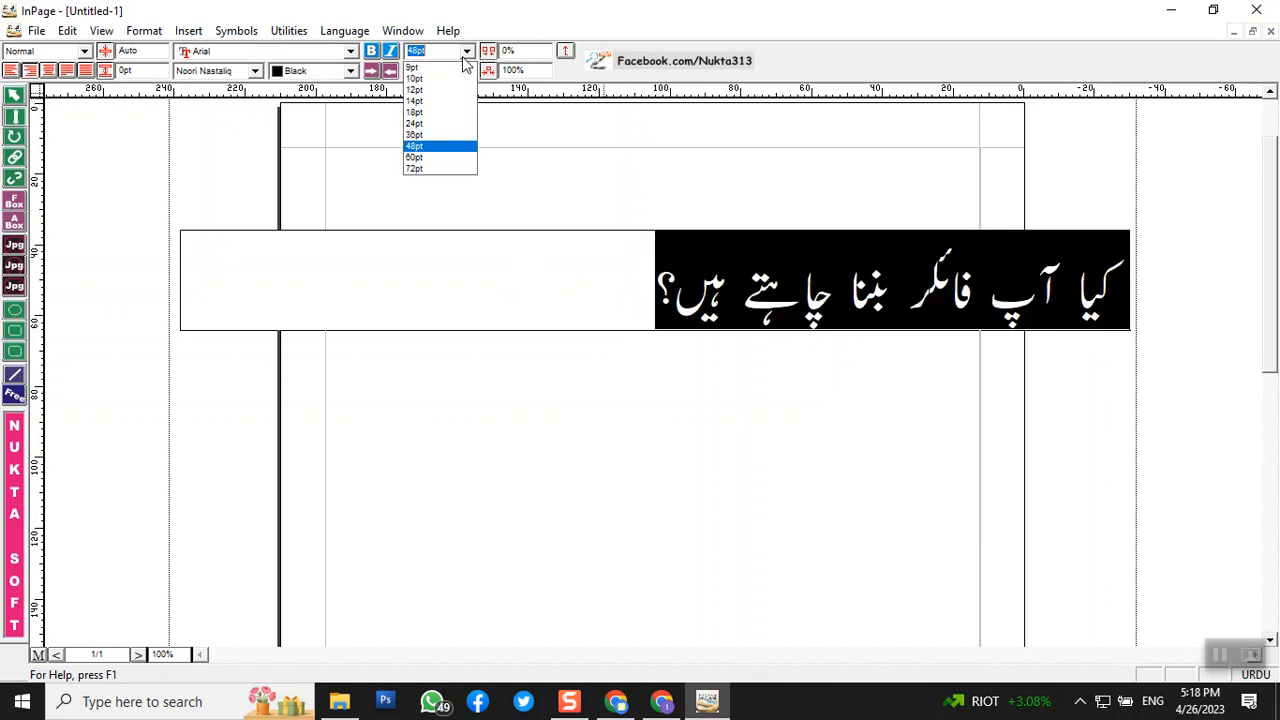
click(441, 169)
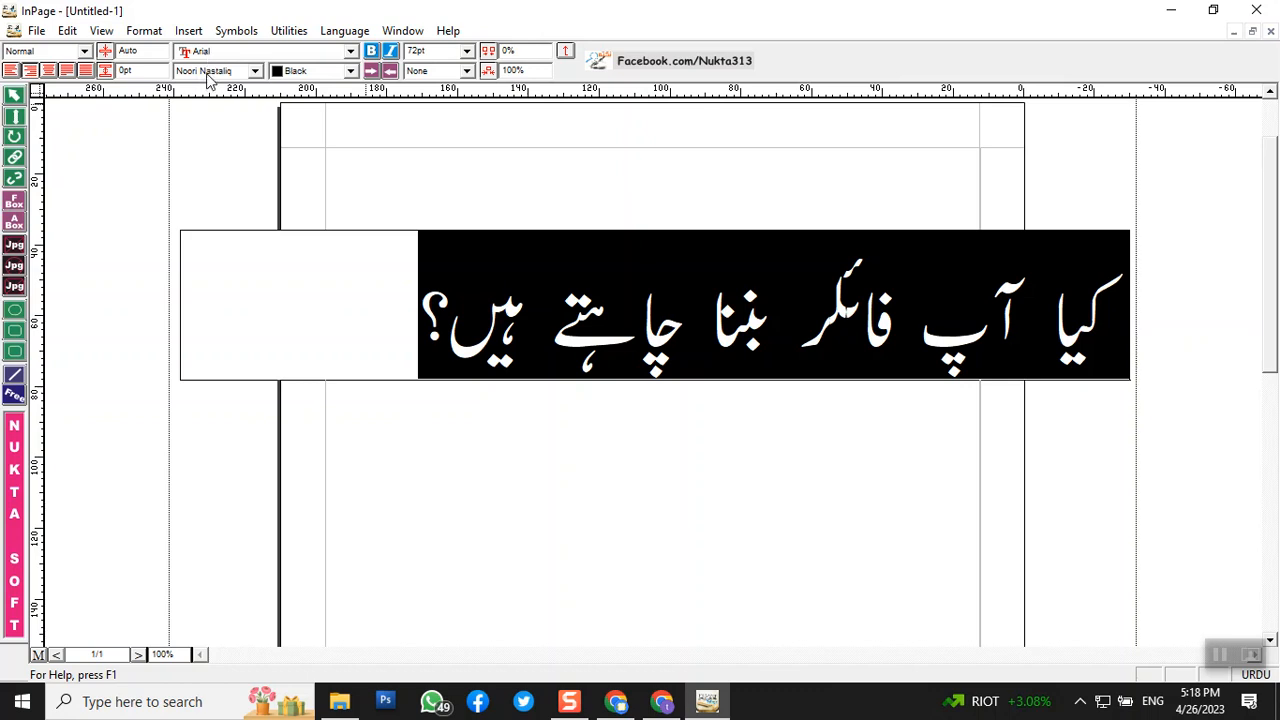
click(351, 52)
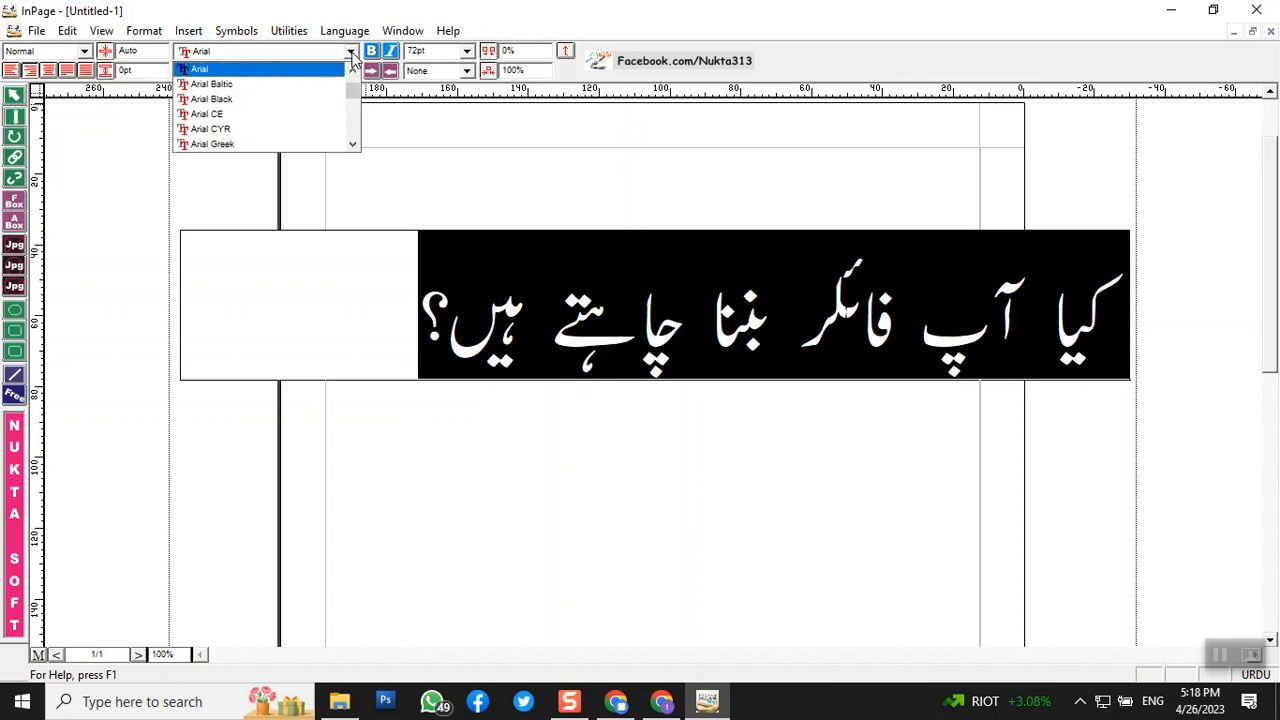
click(351, 53)
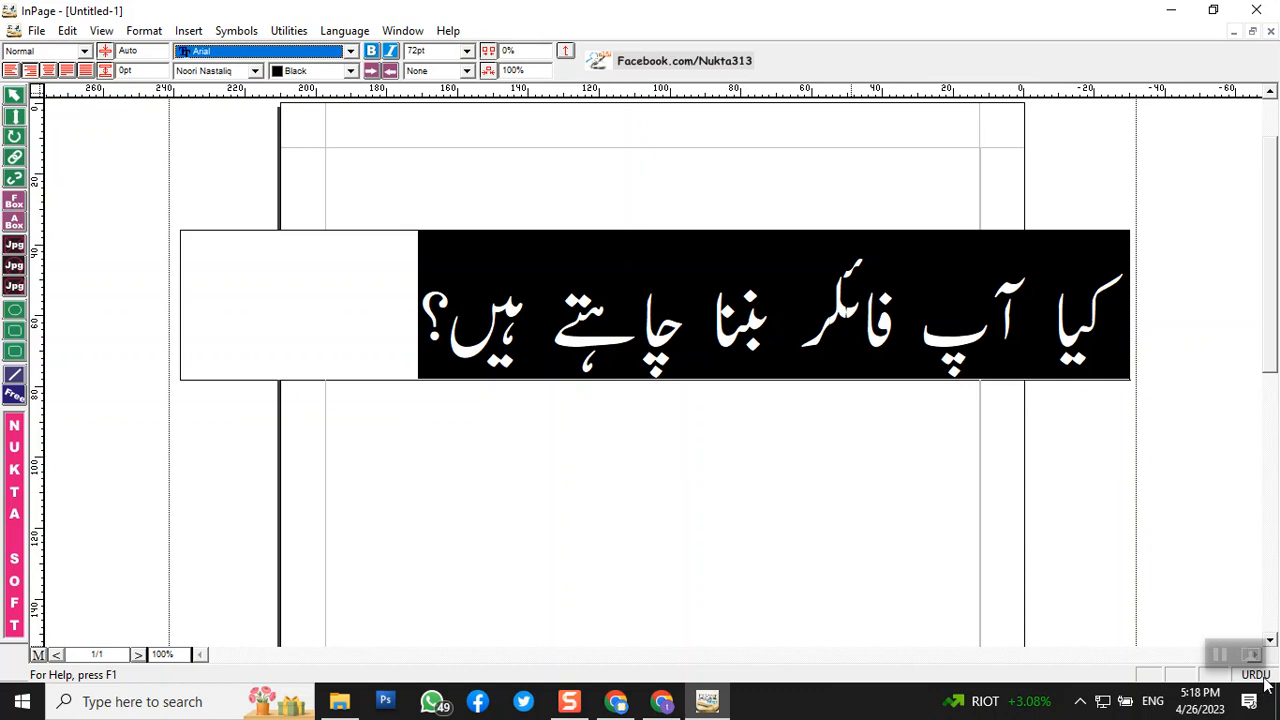
key(shift+F10)
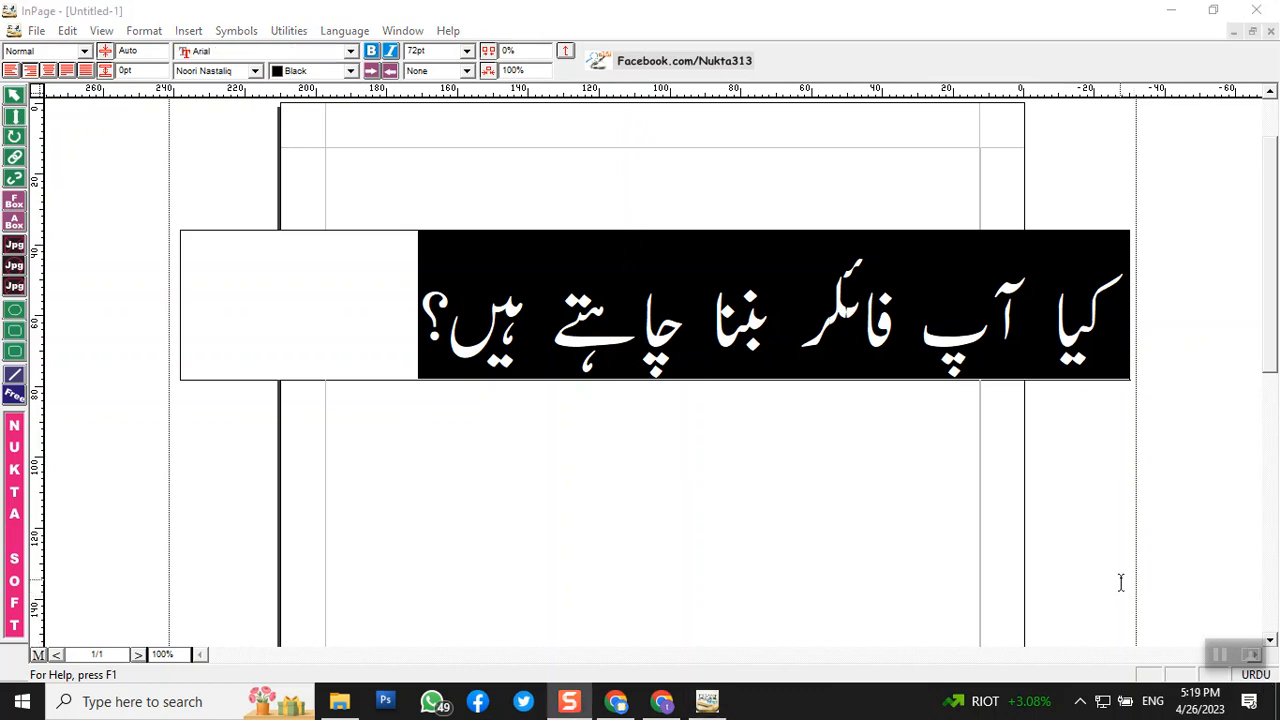
click(1213, 11)
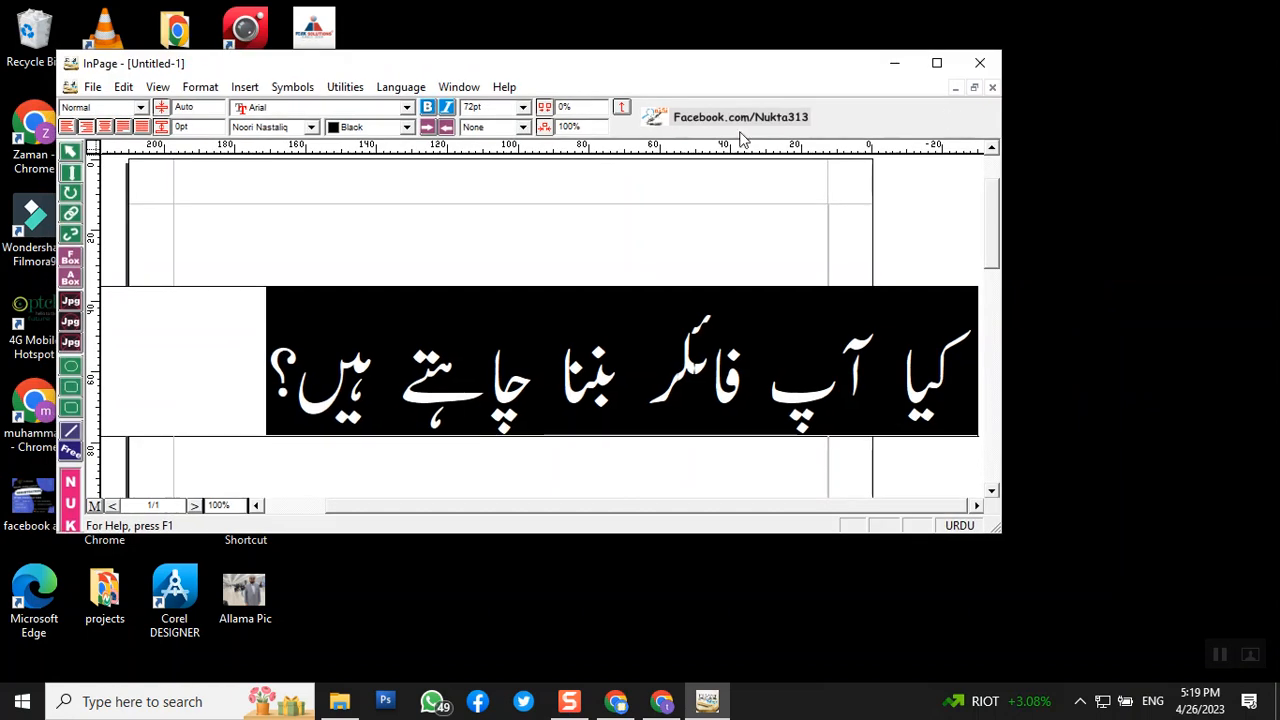
click(961, 528)
click(961, 528)
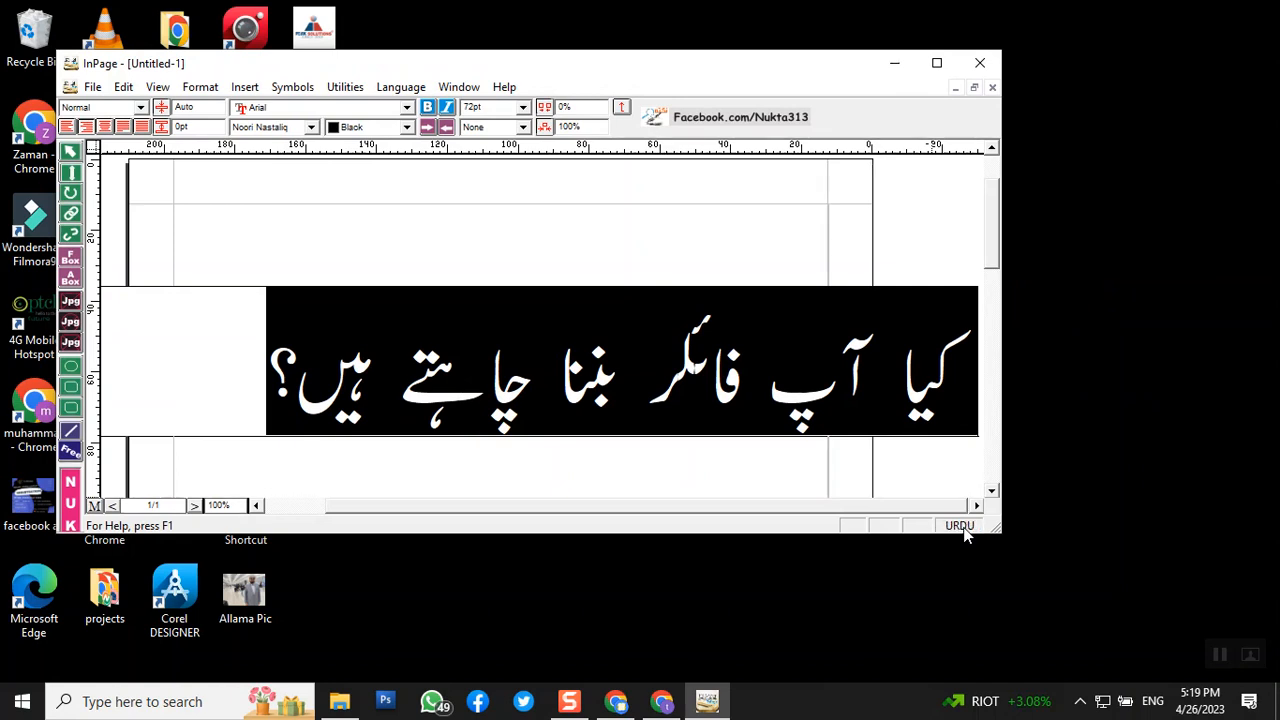
click(961, 528)
click(962, 529)
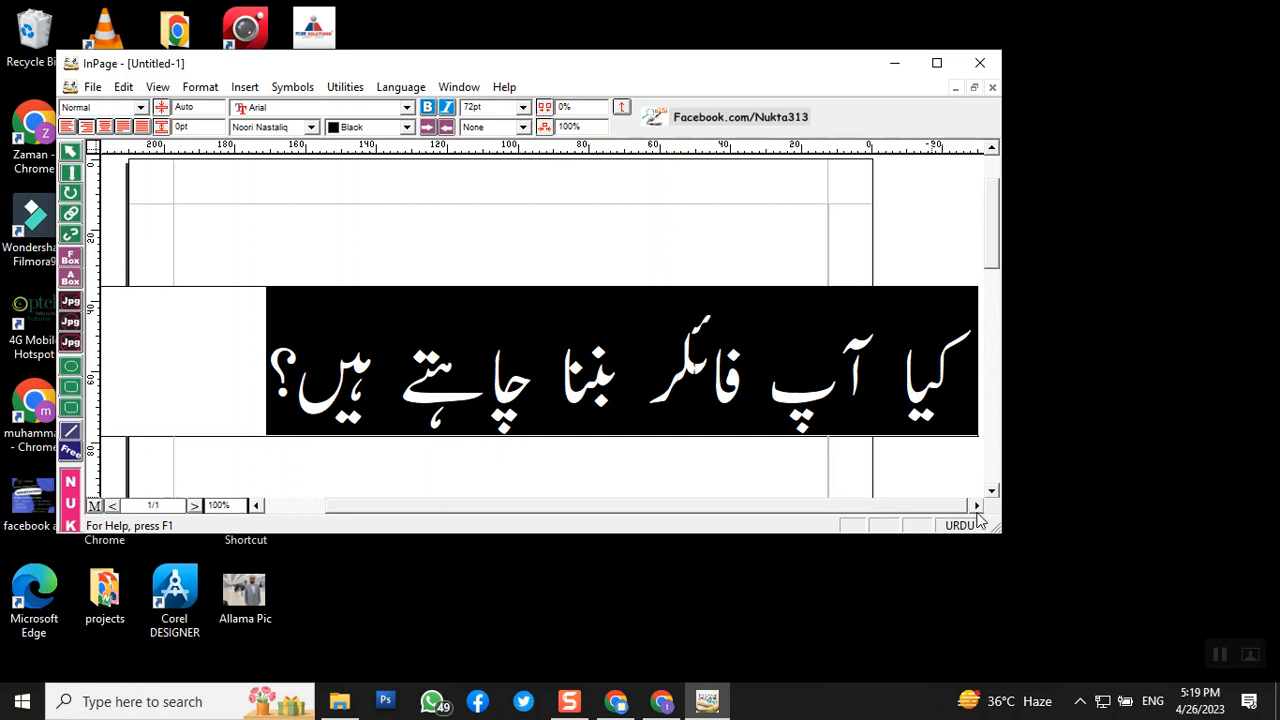
click(937, 62)
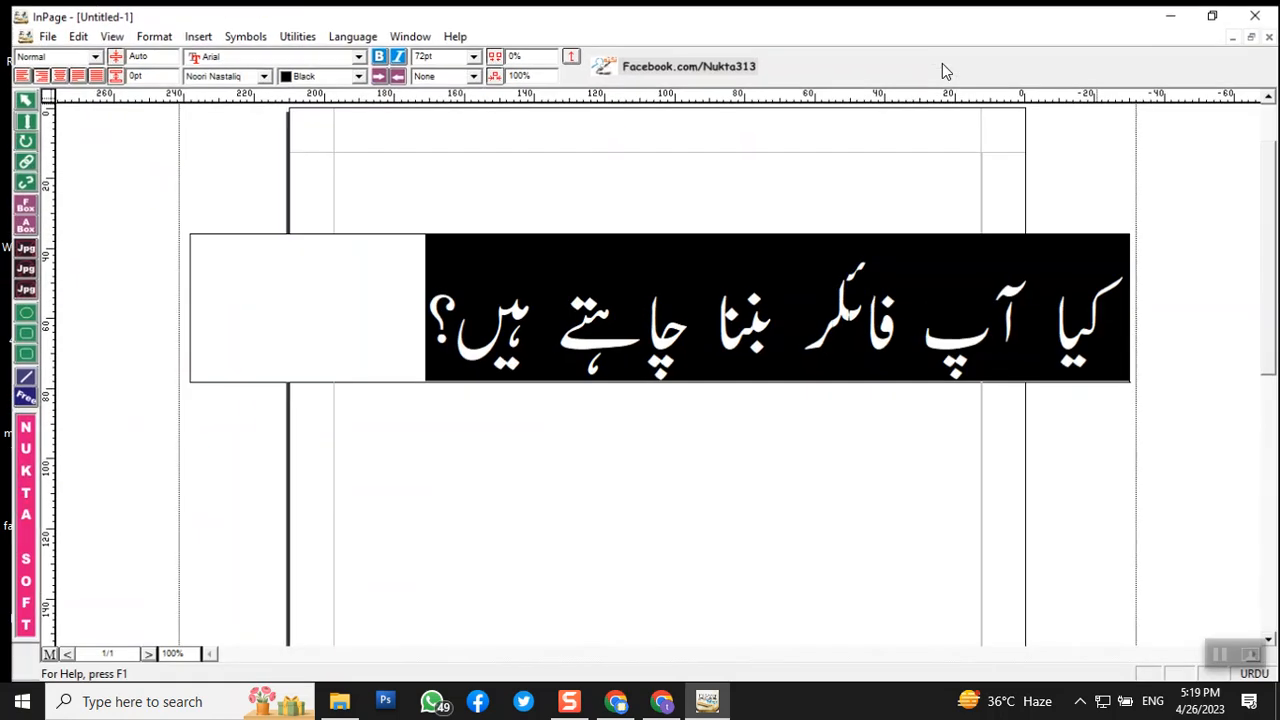
- Try the Aswad Old and then the Farsi Urdu fonts on the question
click(255, 71)
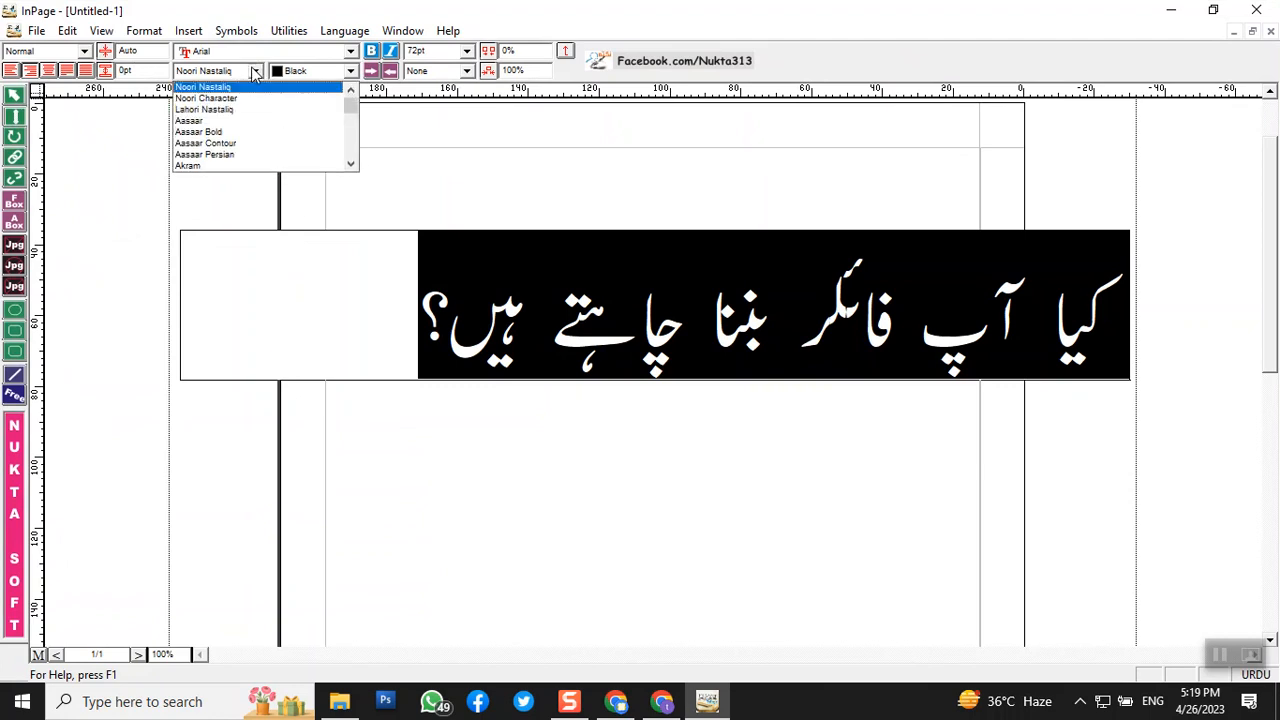
click(350, 165)
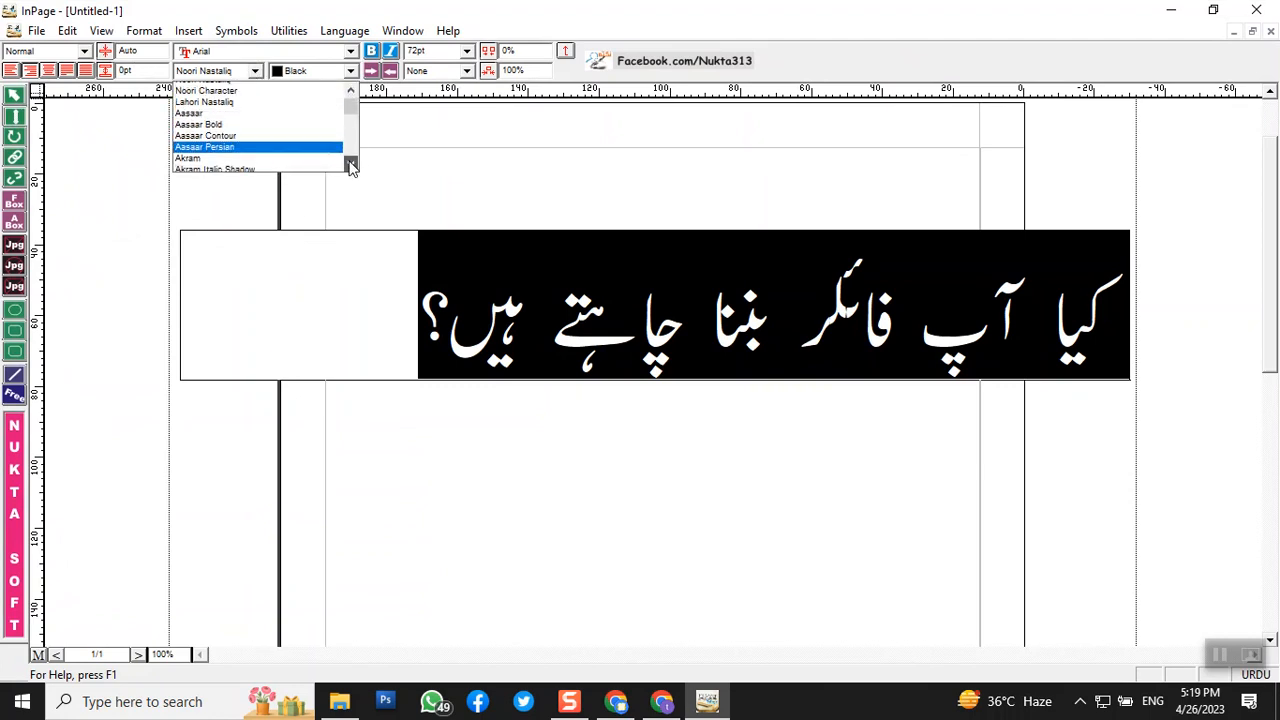
click(350, 165)
click(350, 165)
click(350, 165)
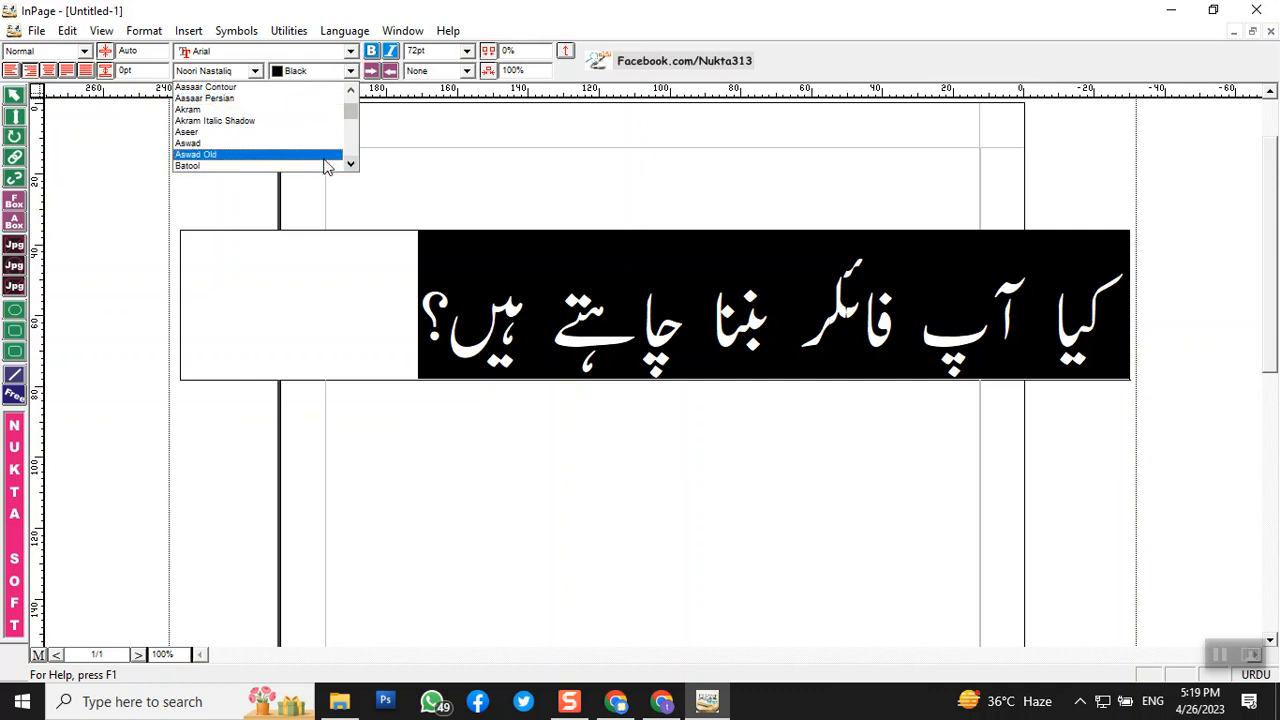
click(330, 154)
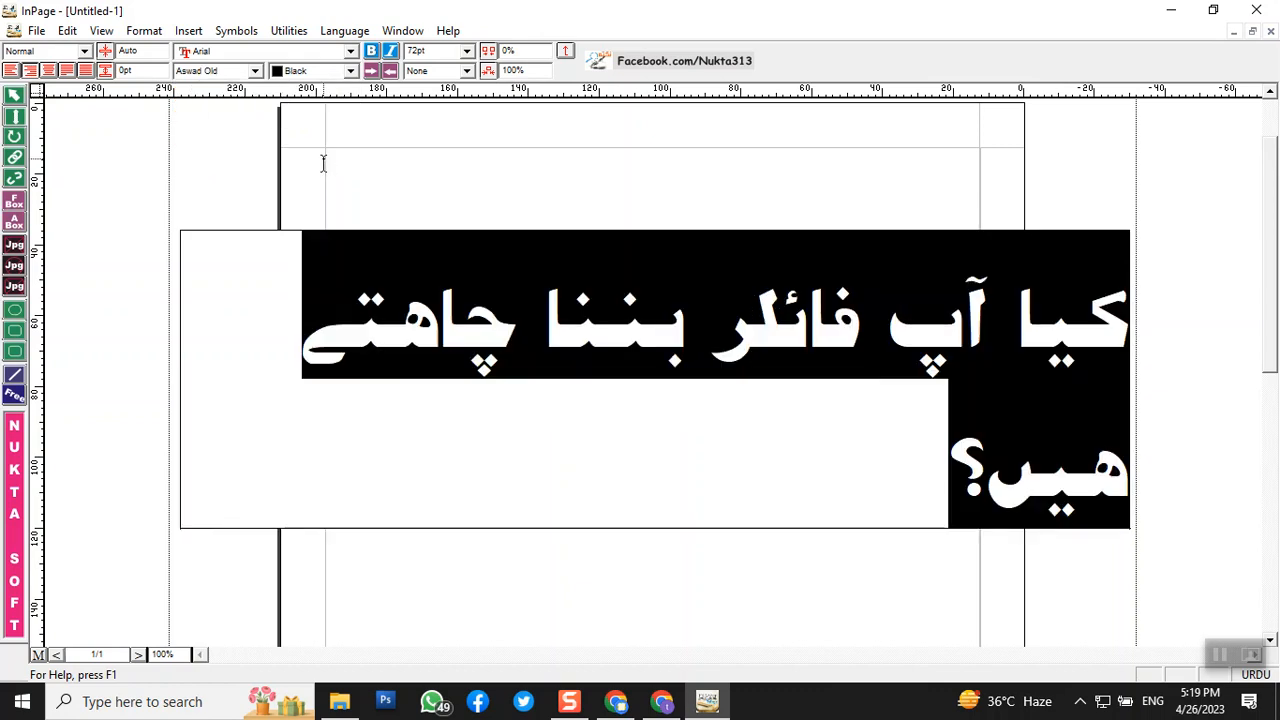
click(253, 72)
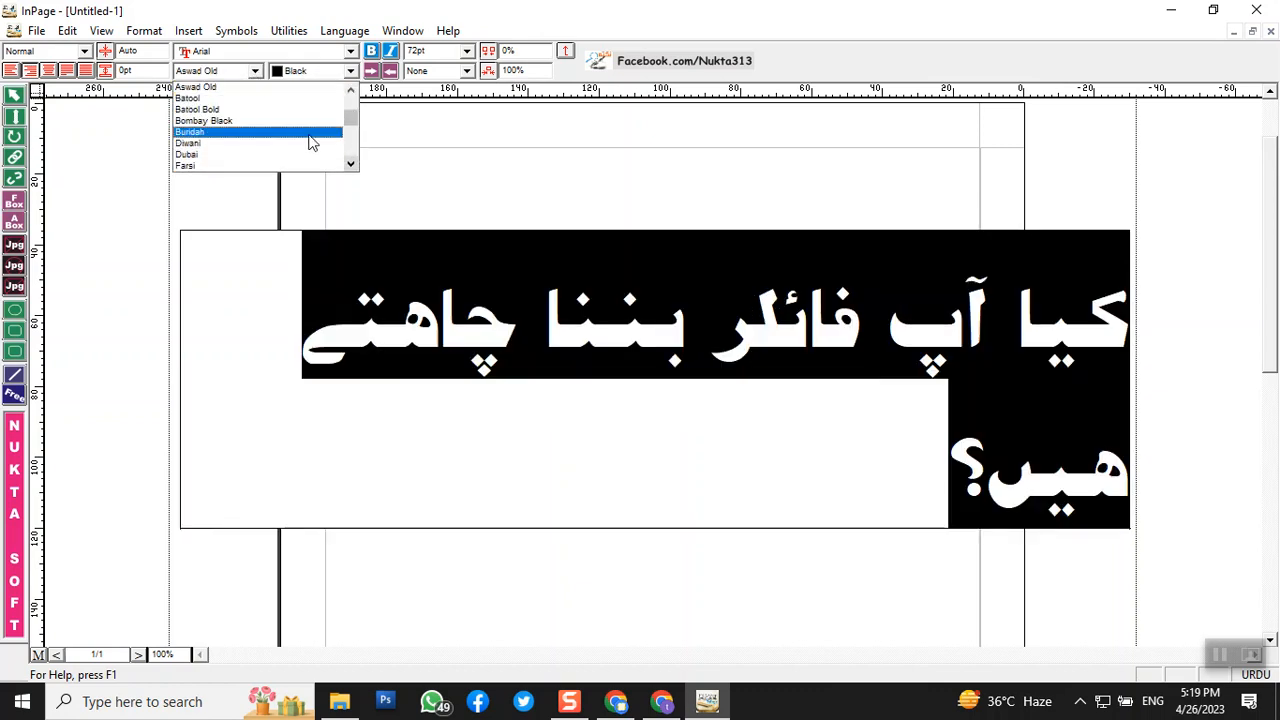
click(350, 164)
click(350, 164)
click(350, 164)
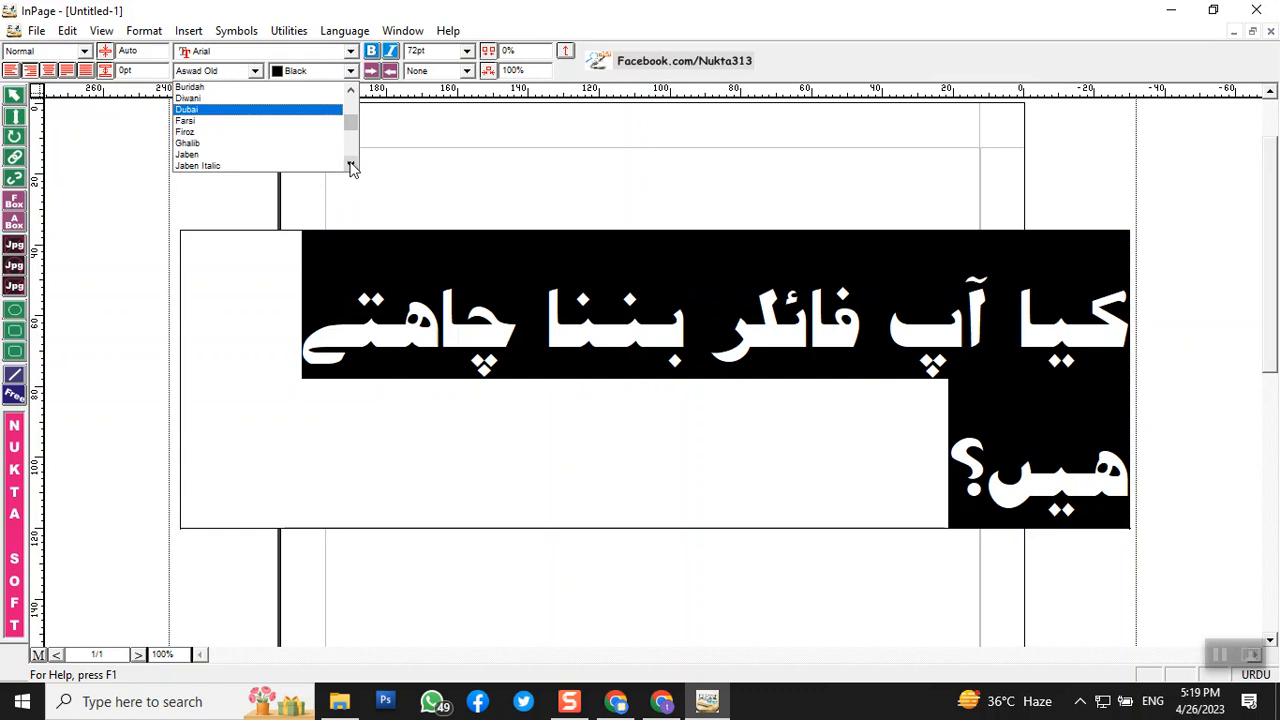
click(228, 122)
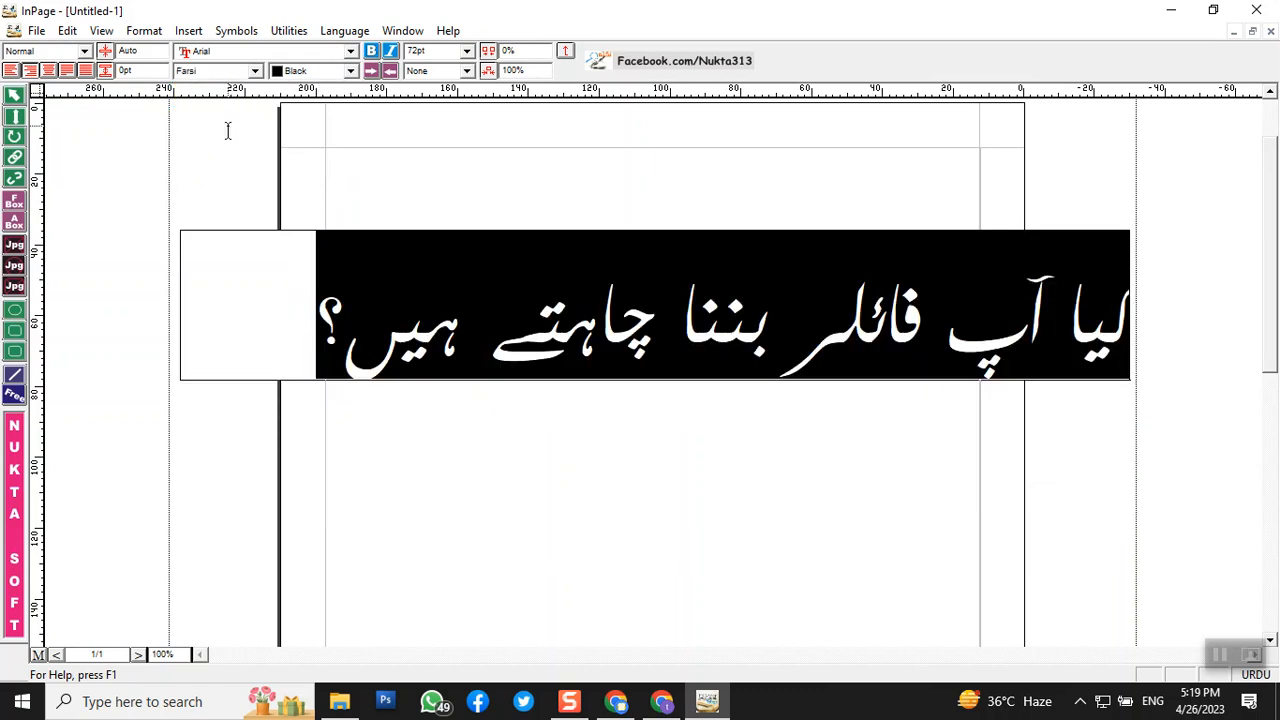
- Apply the Bombay Black Urdu font to the question
click(256, 71)
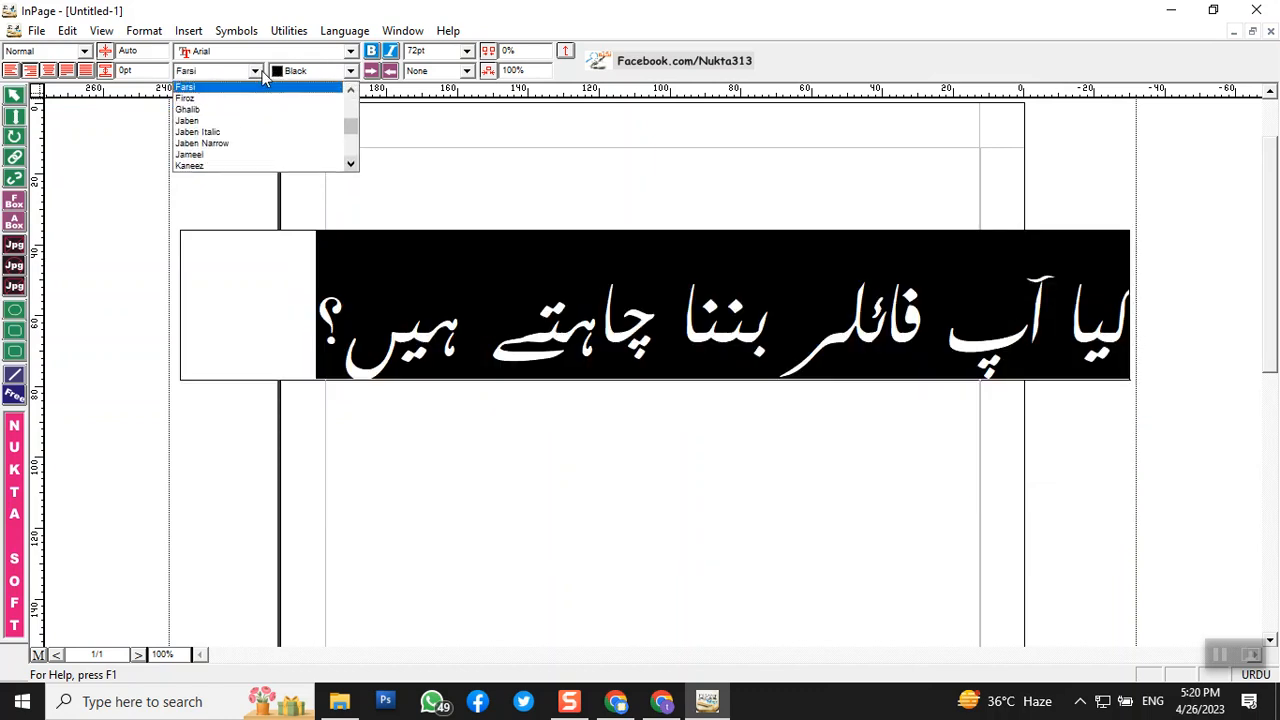
click(350, 163)
click(350, 163)
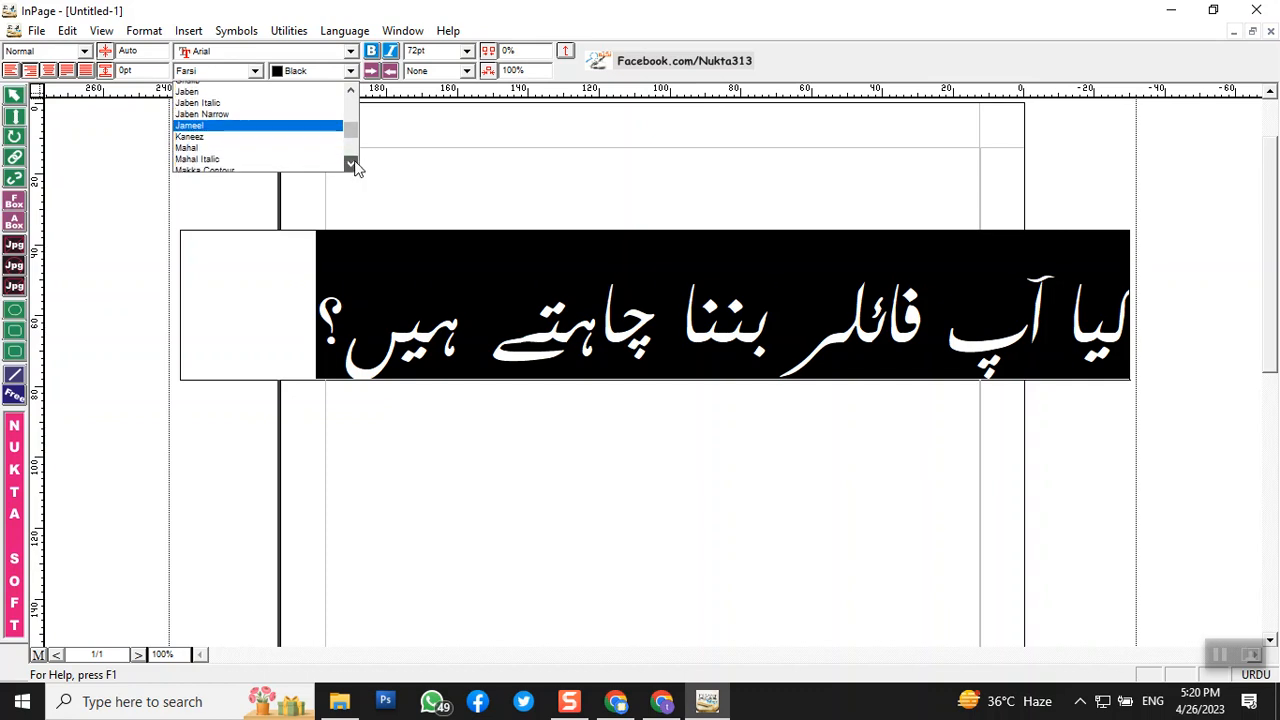
click(352, 163)
click(352, 163)
click(352, 163)
click(352, 163)
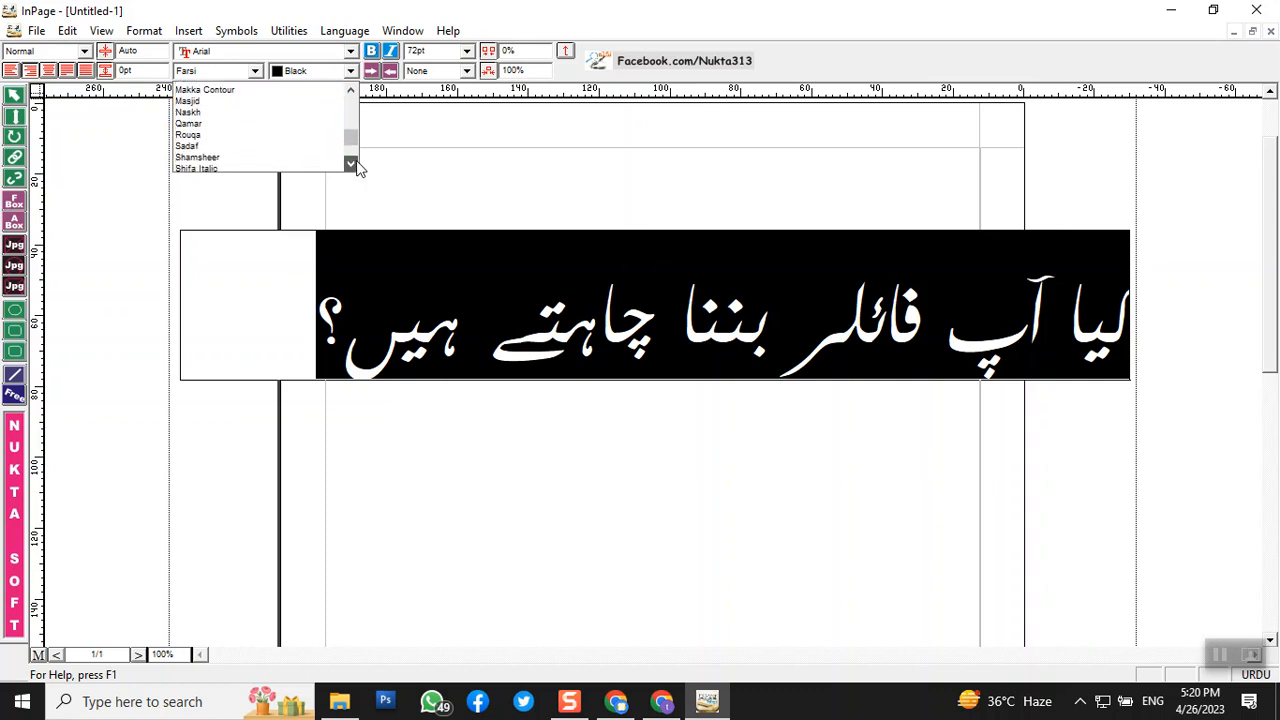
drag(354, 141, 356, 117)
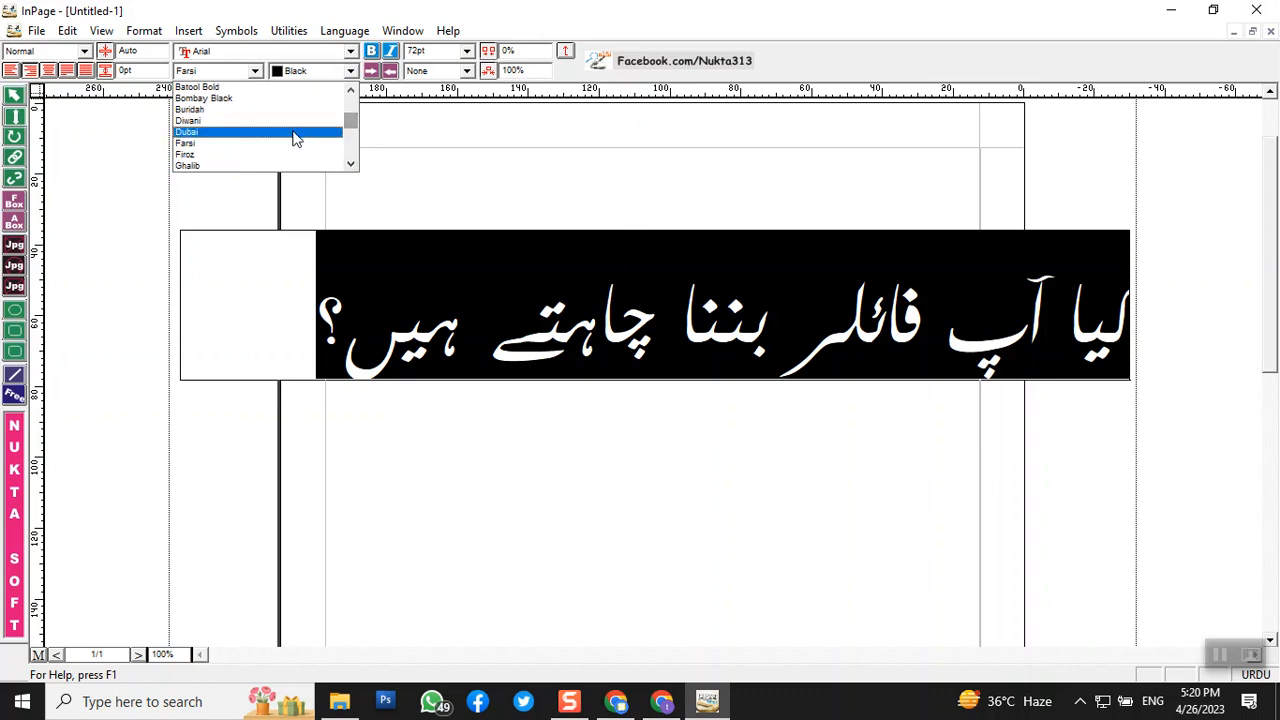
click(263, 99)
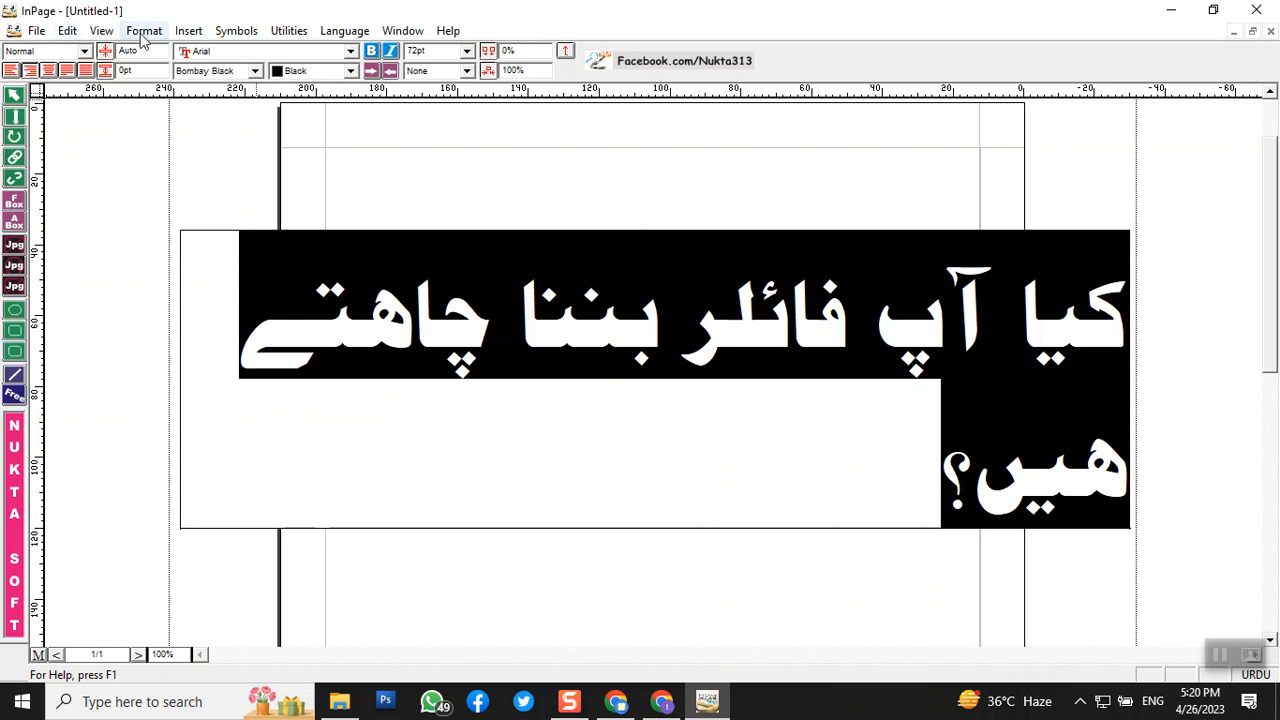
- Set the Bombay Black question's font size to 60pt
double_click(438, 51)
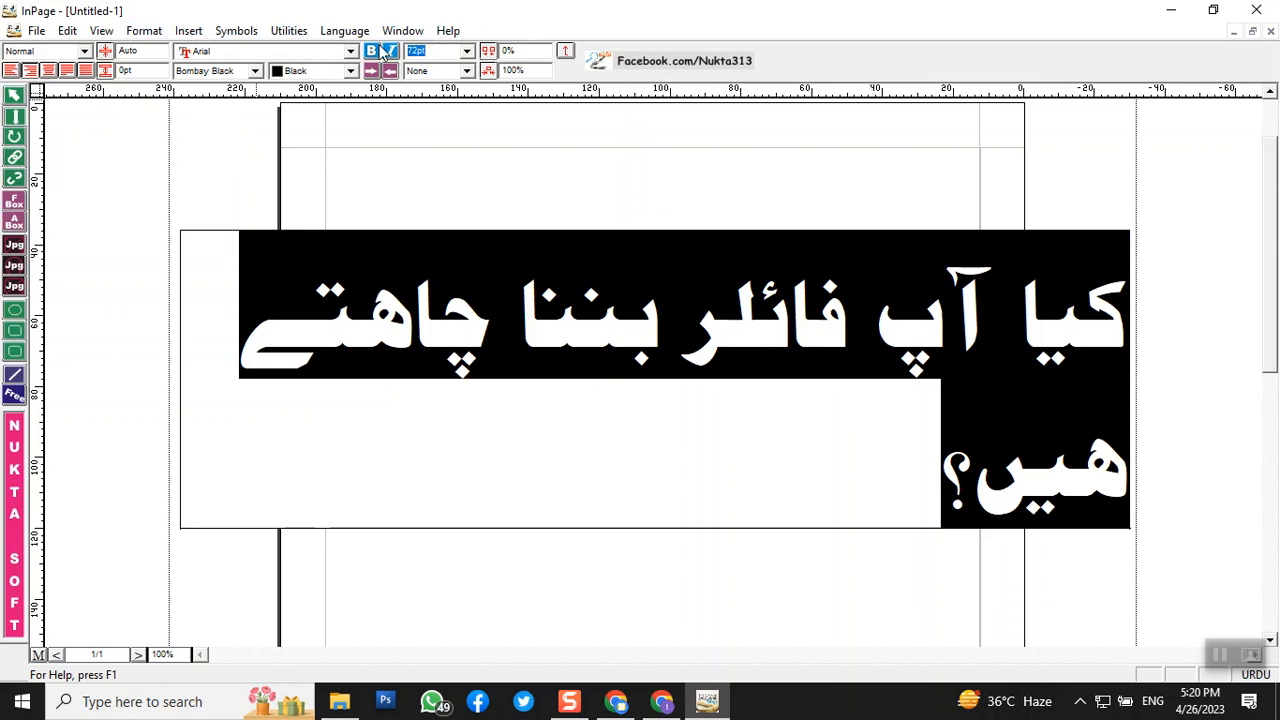
text(60)
key(Return)
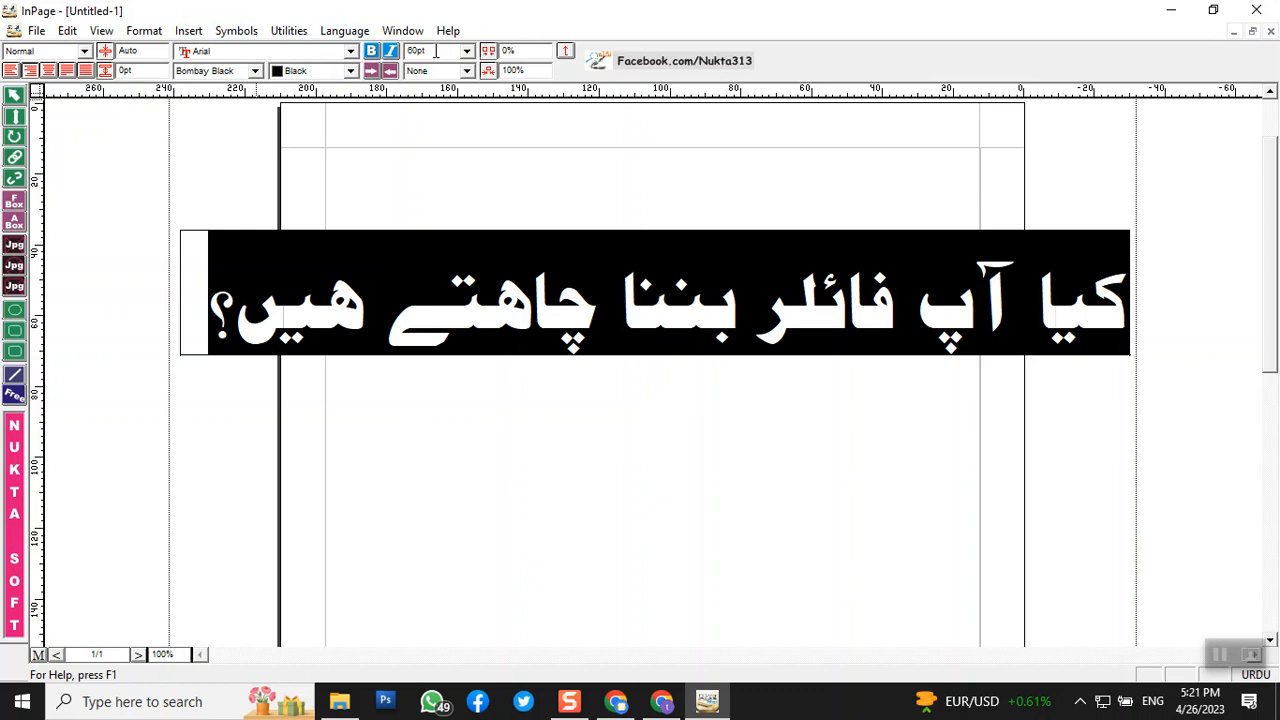
- Stop text editing and select the Urdu question's text box as an object
click(14, 97)
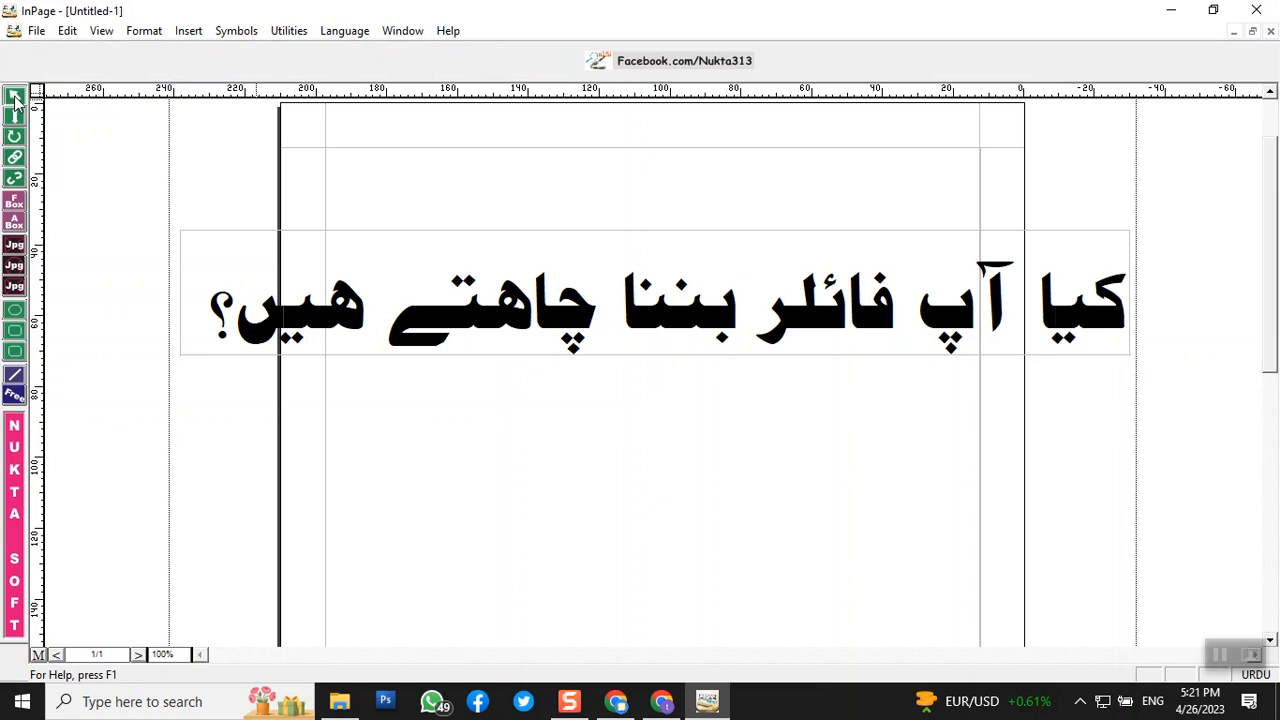
click(320, 298)
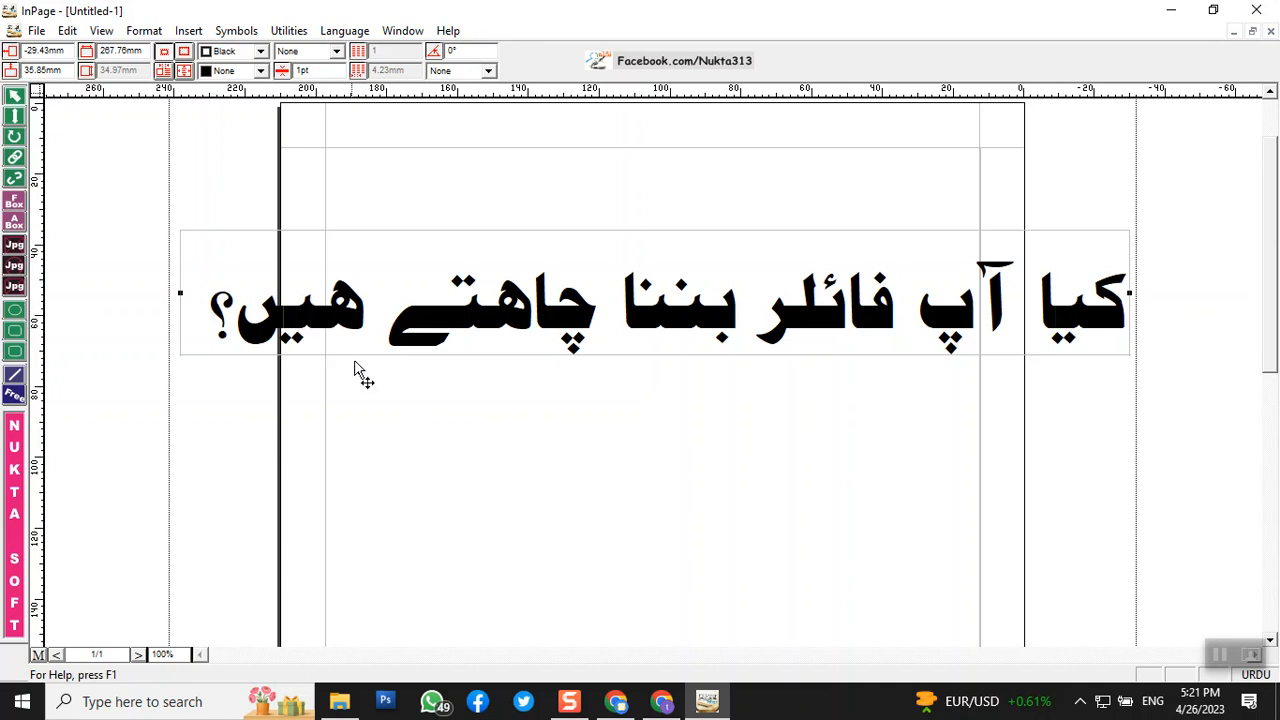
- Copy the 60pt Bombay Black question box using its context menu's Copy command
right_click(433, 315)
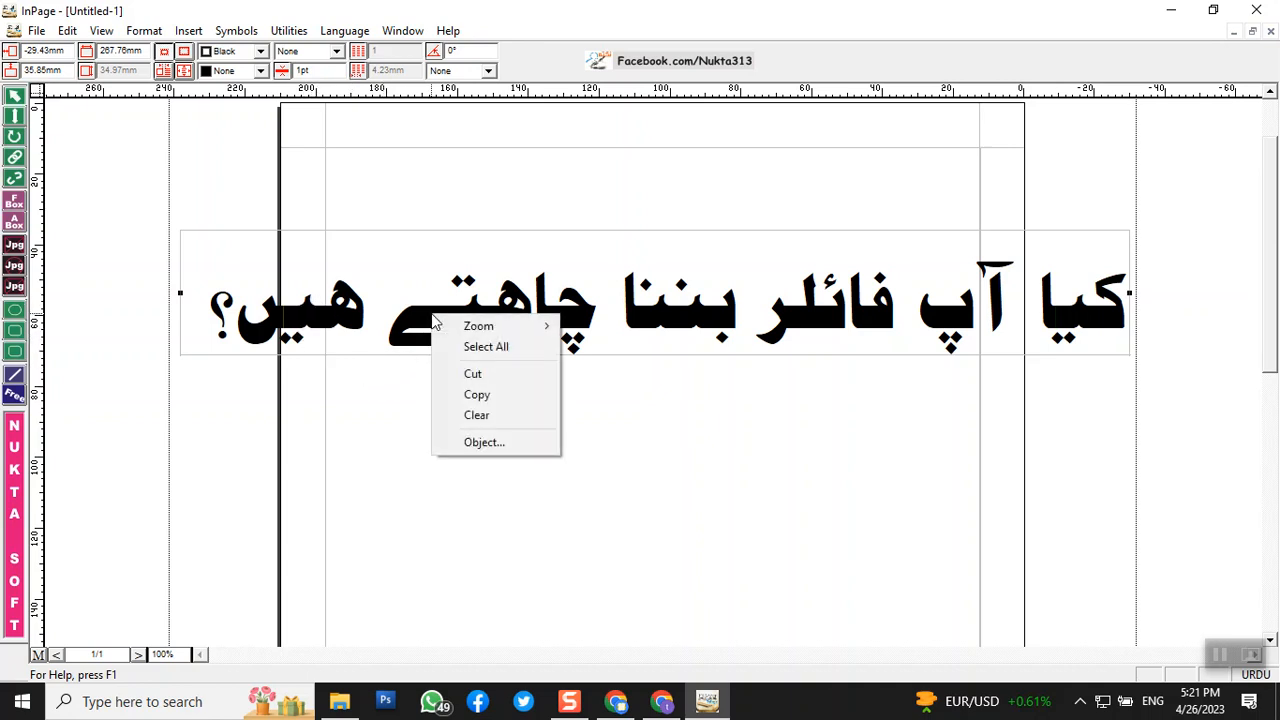
click(478, 396)
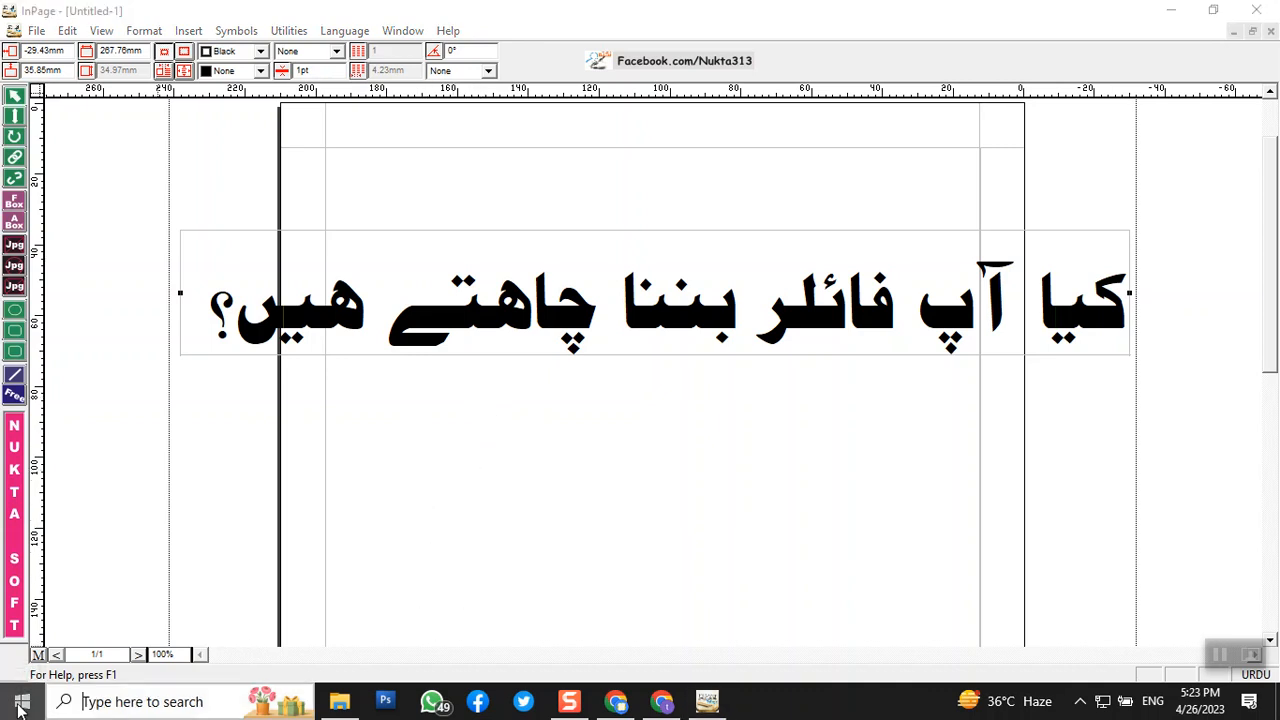
- Launch Word 2016 from the Start menu and create a blank Document1
click(20, 707)
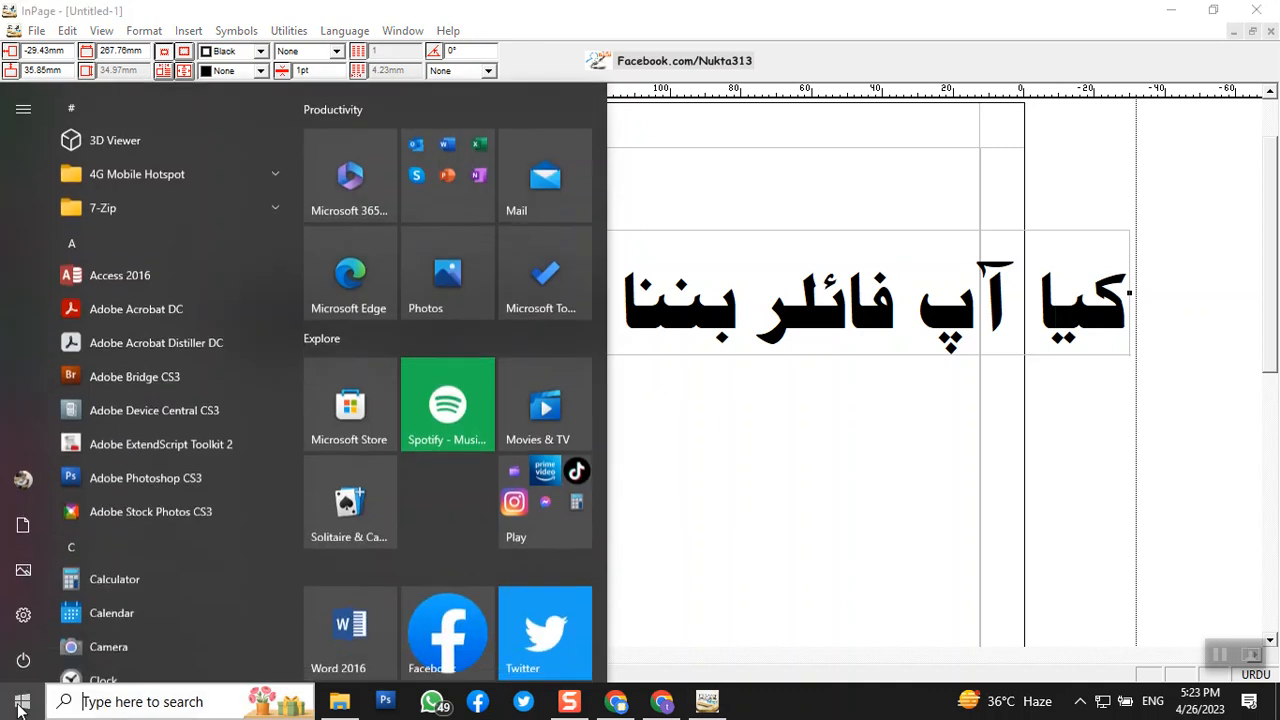
click(336, 660)
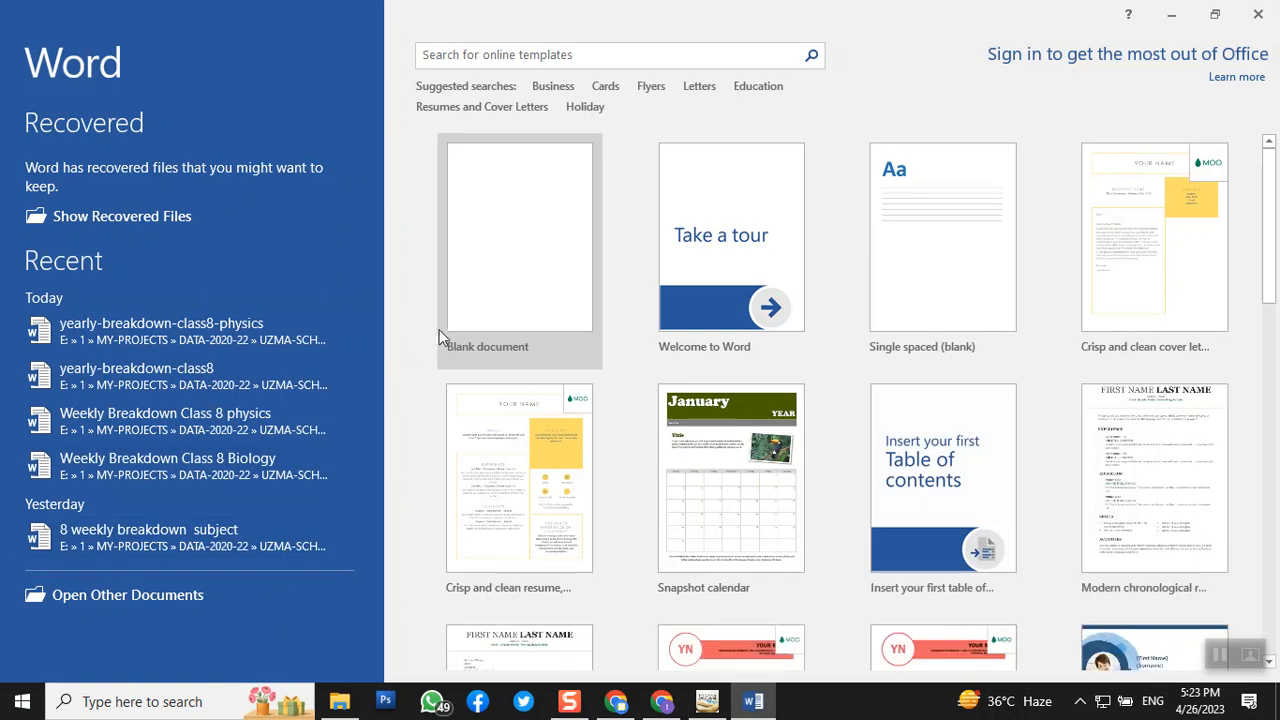
click(480, 314)
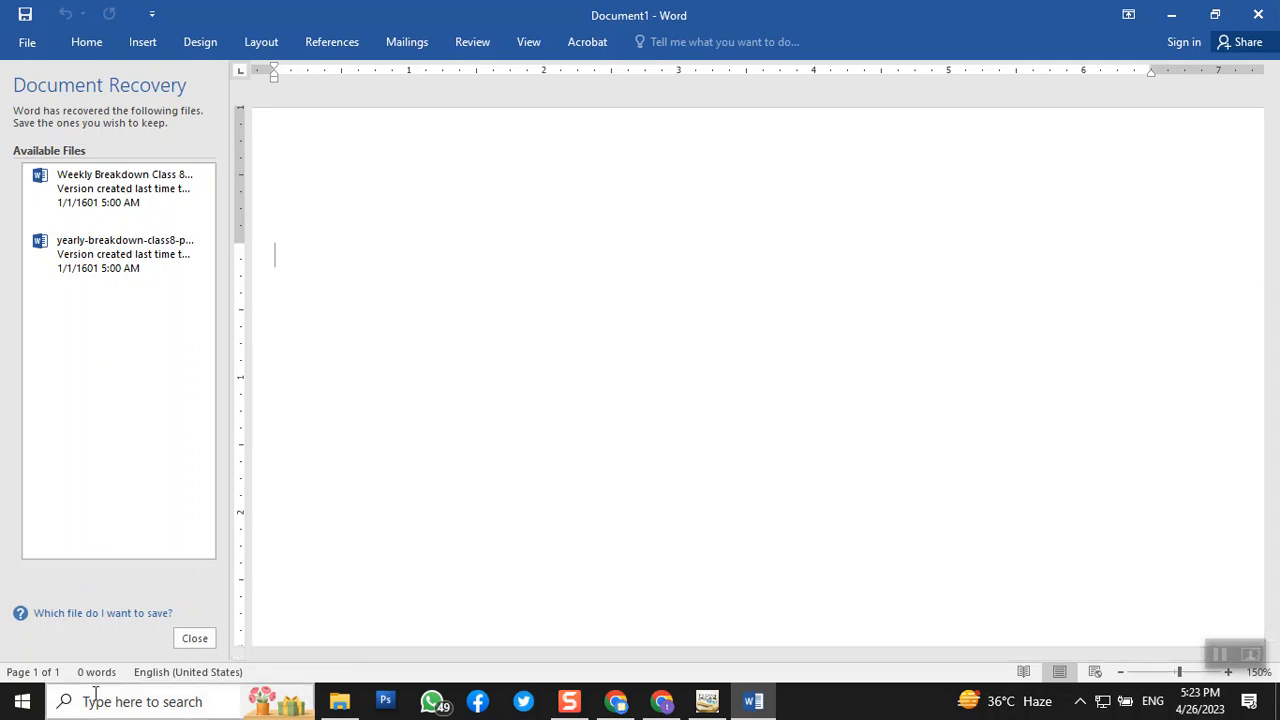
- Close Document Recovery, pin the ribbon, and Paste Special the question as Picture (Enhanced Metafile)
click(195, 638)
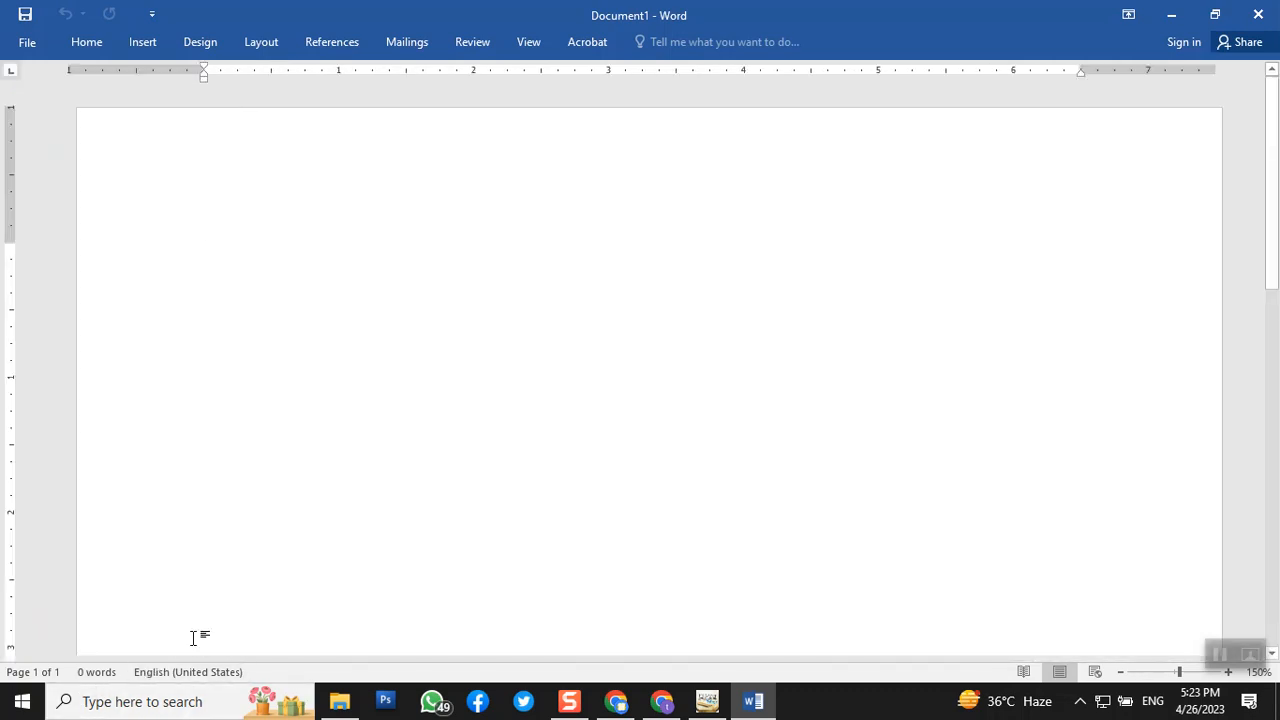
double_click(76, 48)
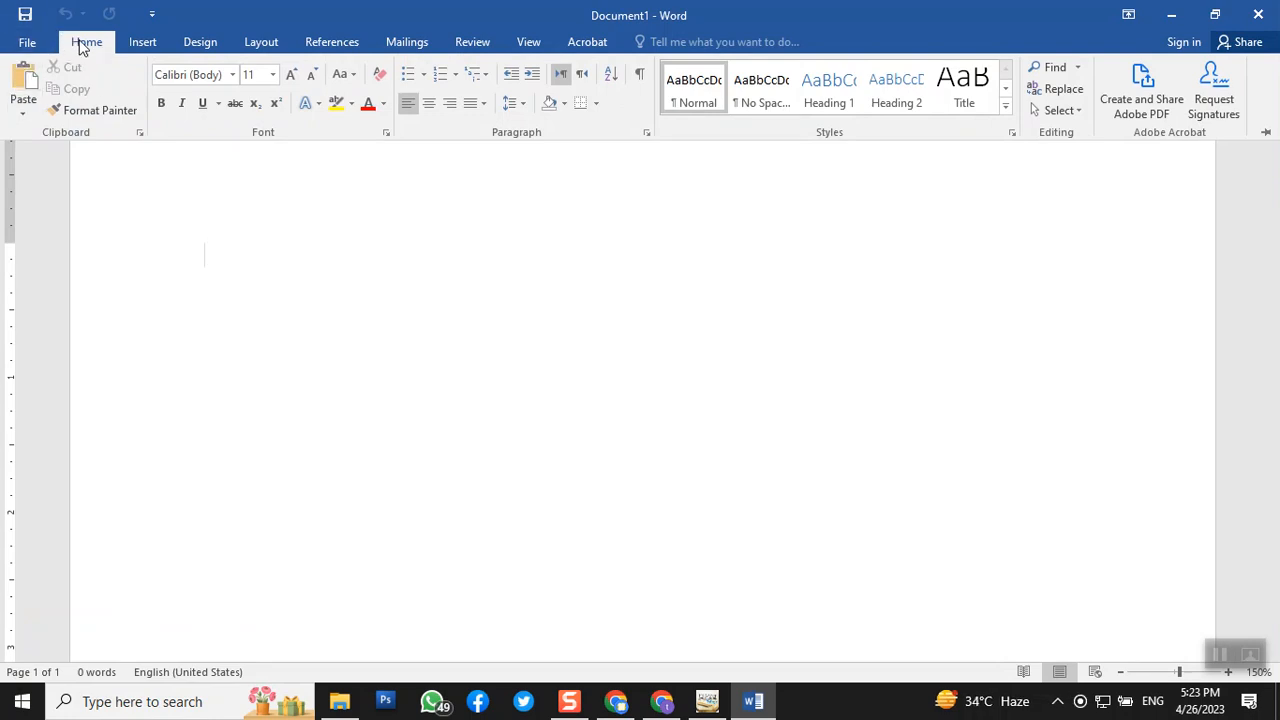
click(24, 121)
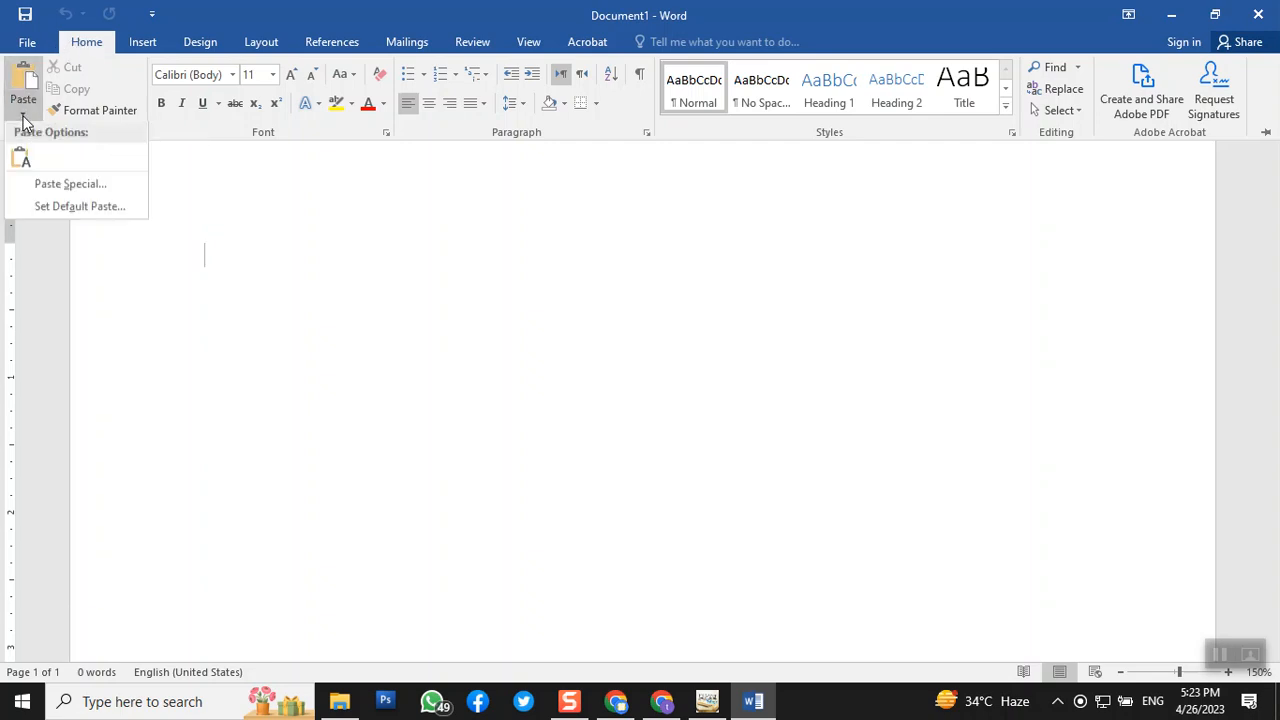
click(105, 185)
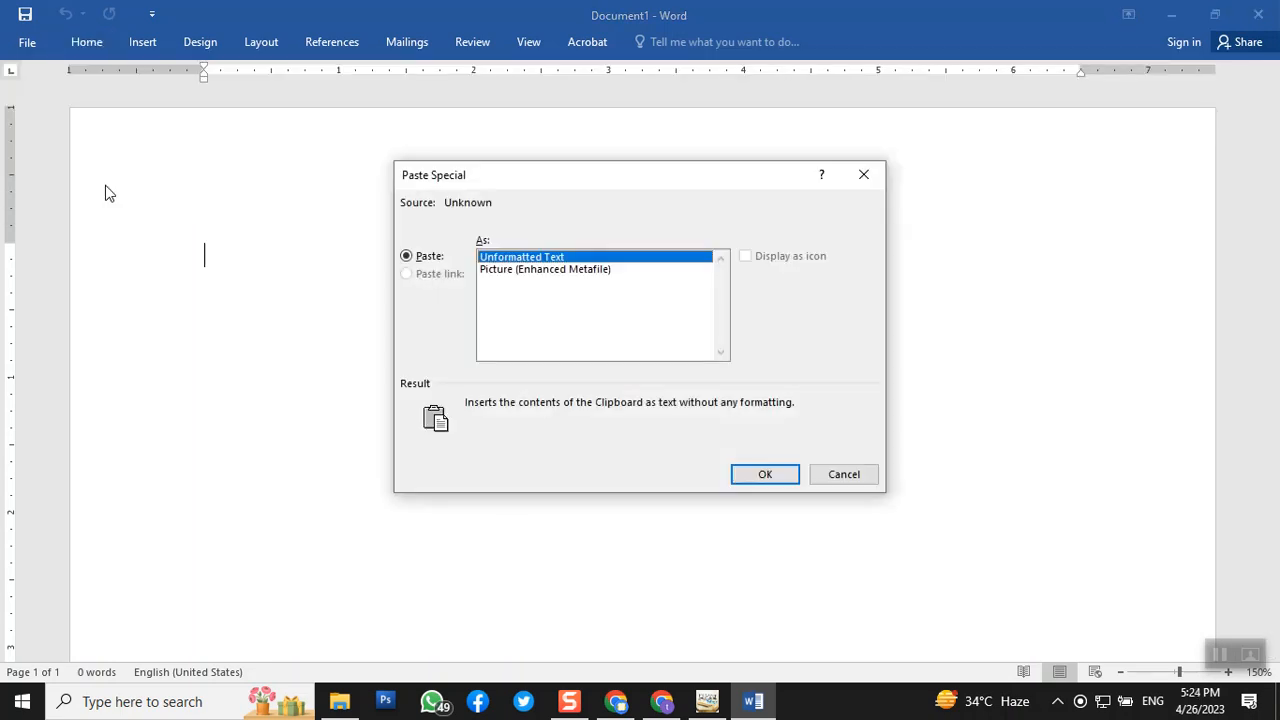
click(572, 272)
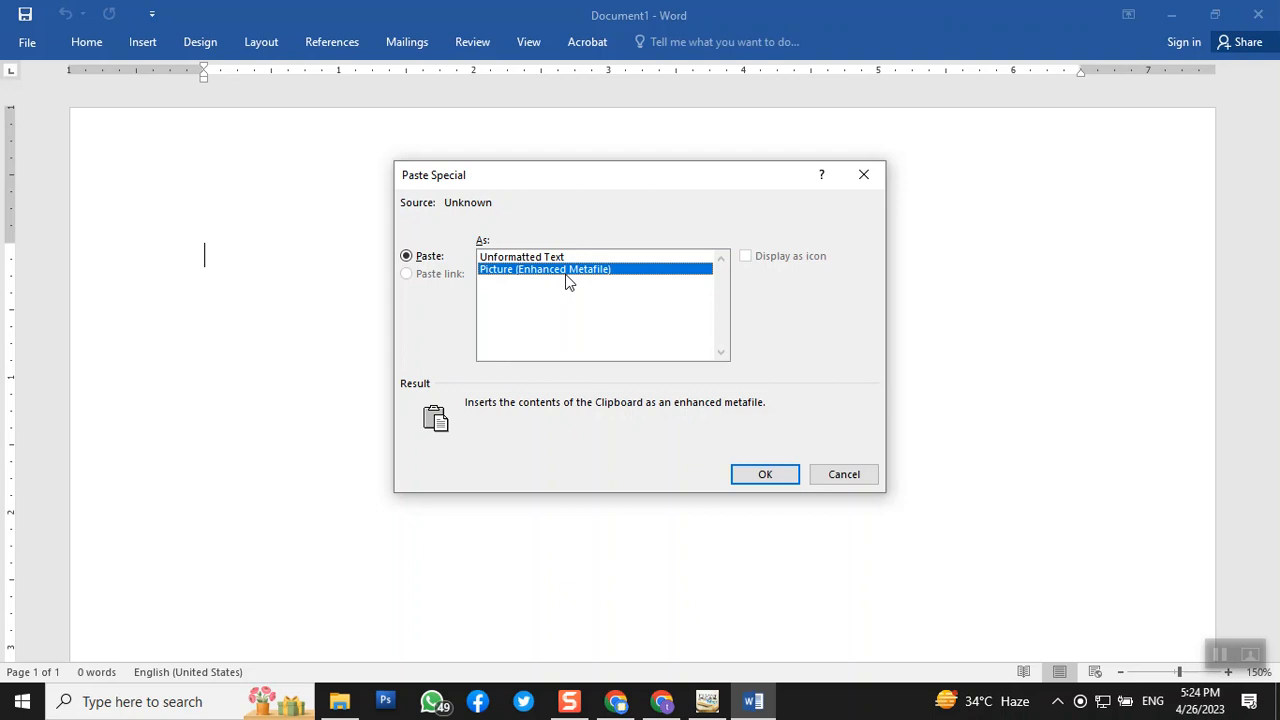
click(765, 476)
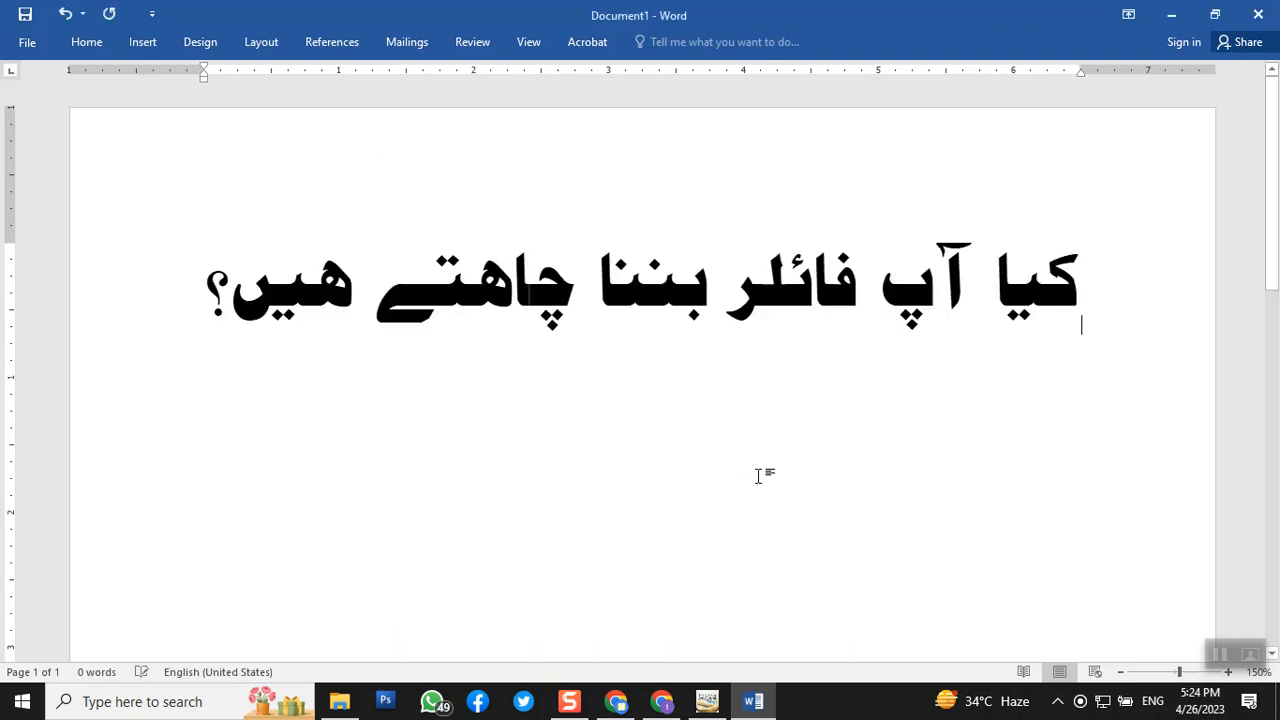
- Add a new line below the picture and paste the clipboard again as text
key(Return)
key(Return)
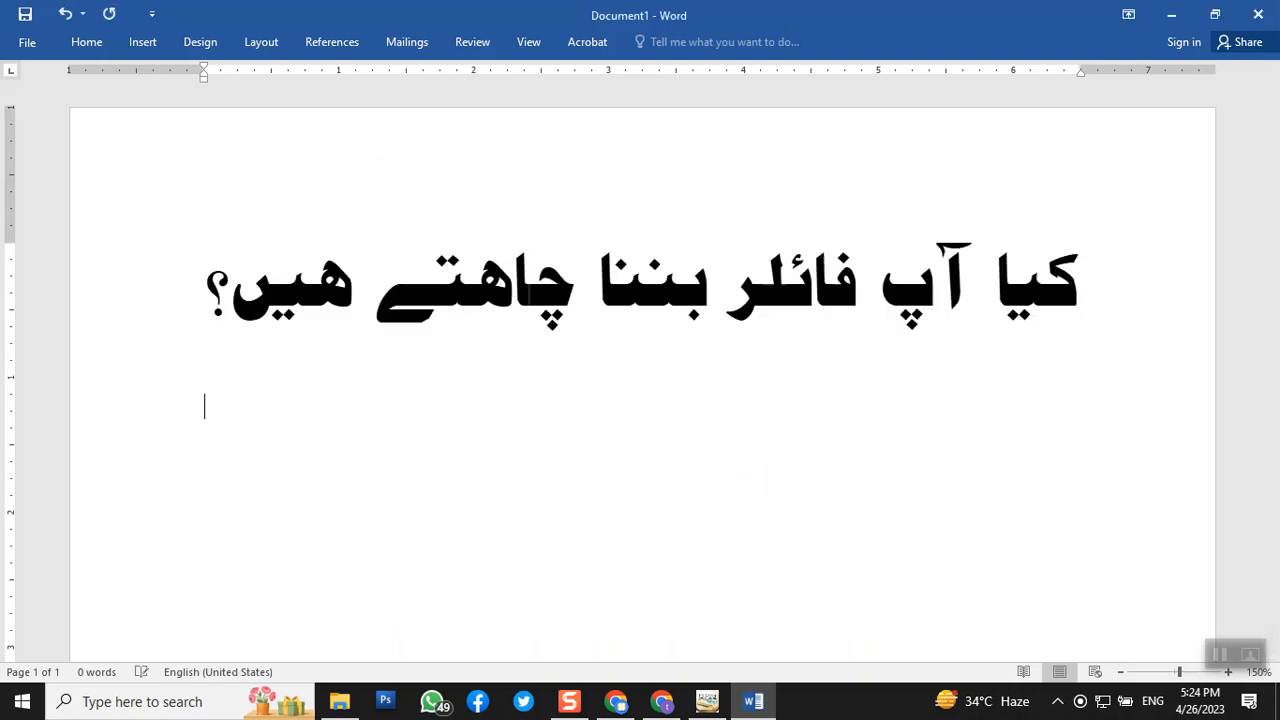
key(ctrl+v)
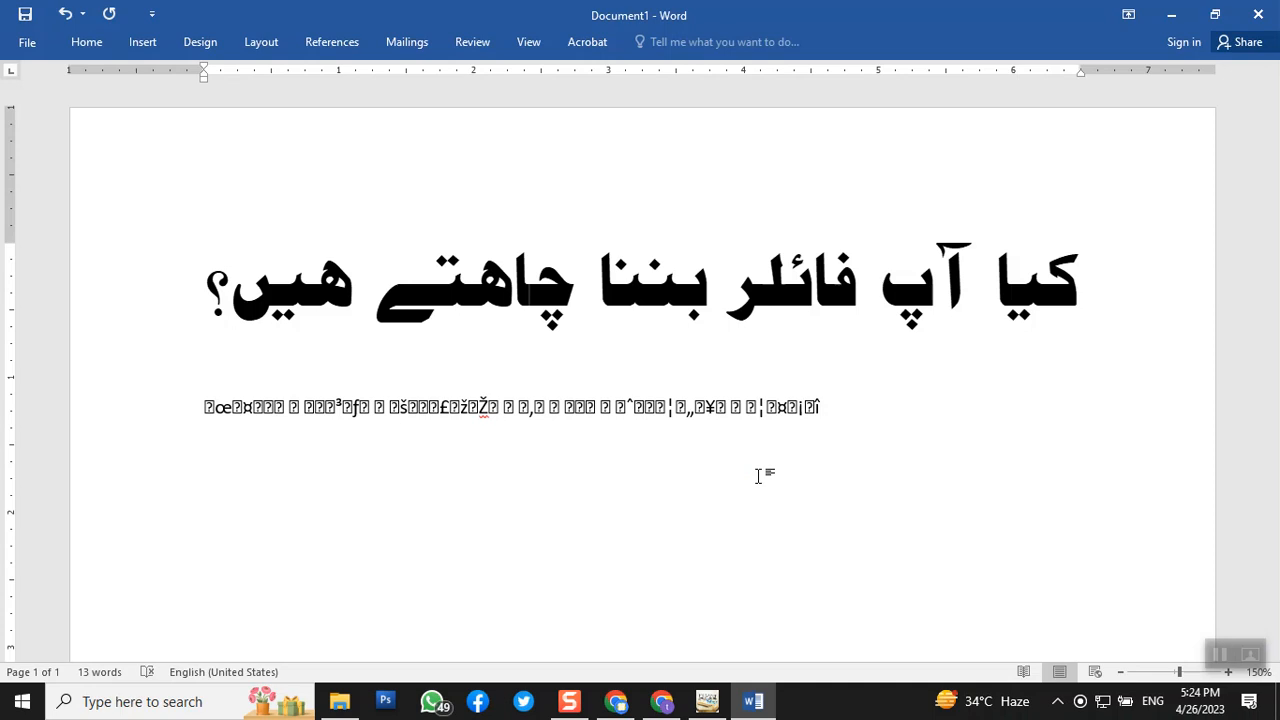
click(617, 289)
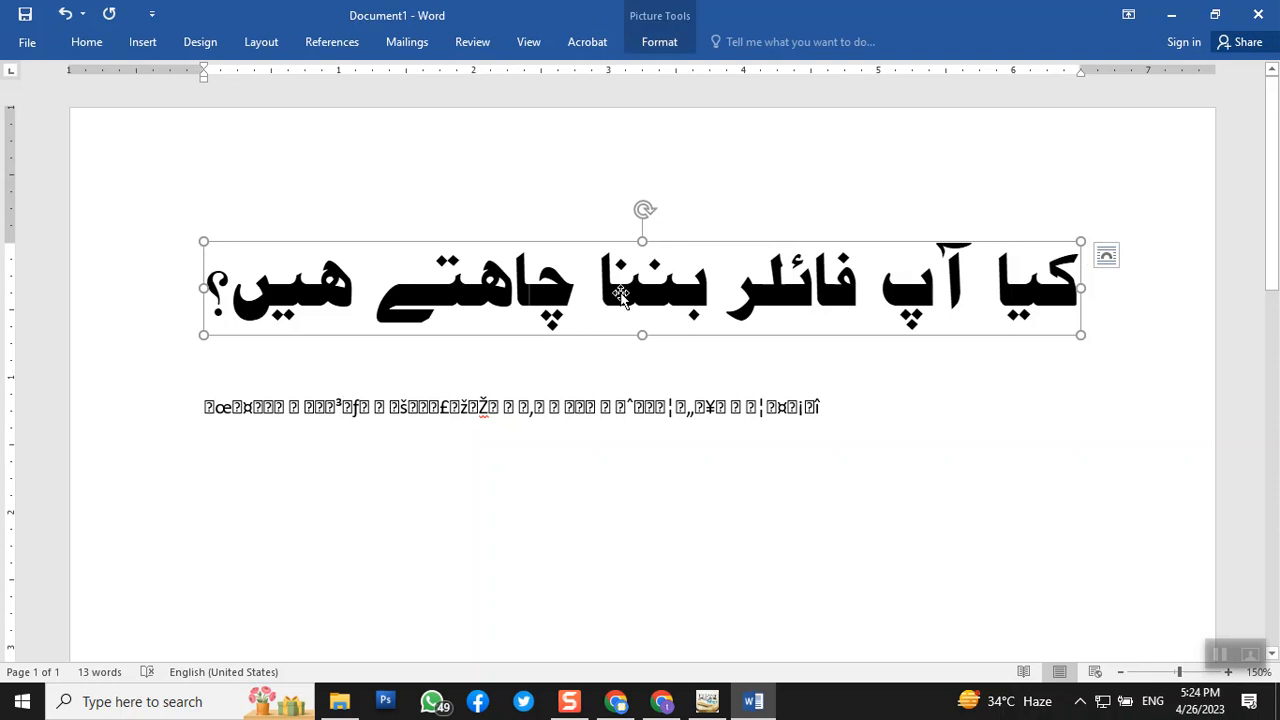
- Delete the garbled text line, reselect the question picture, and bring up Photoshop CS3
double_click(416, 414)
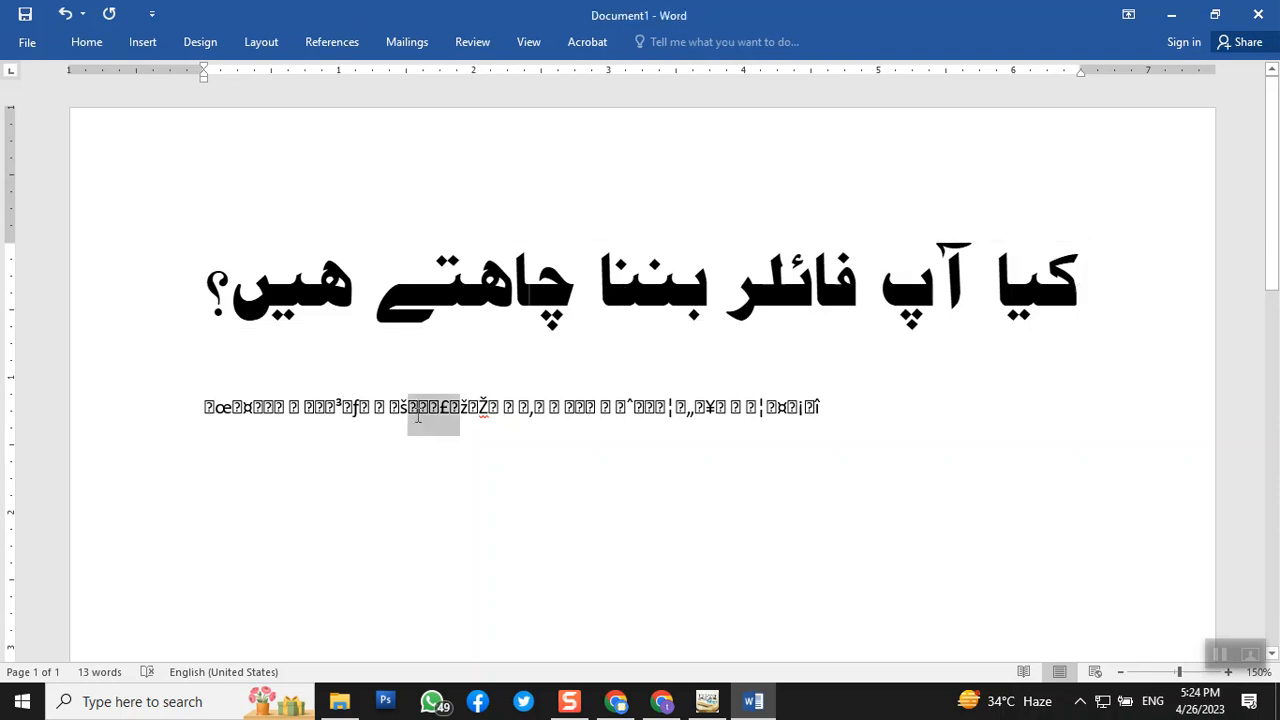
triple_click(416, 414)
key(Delete)
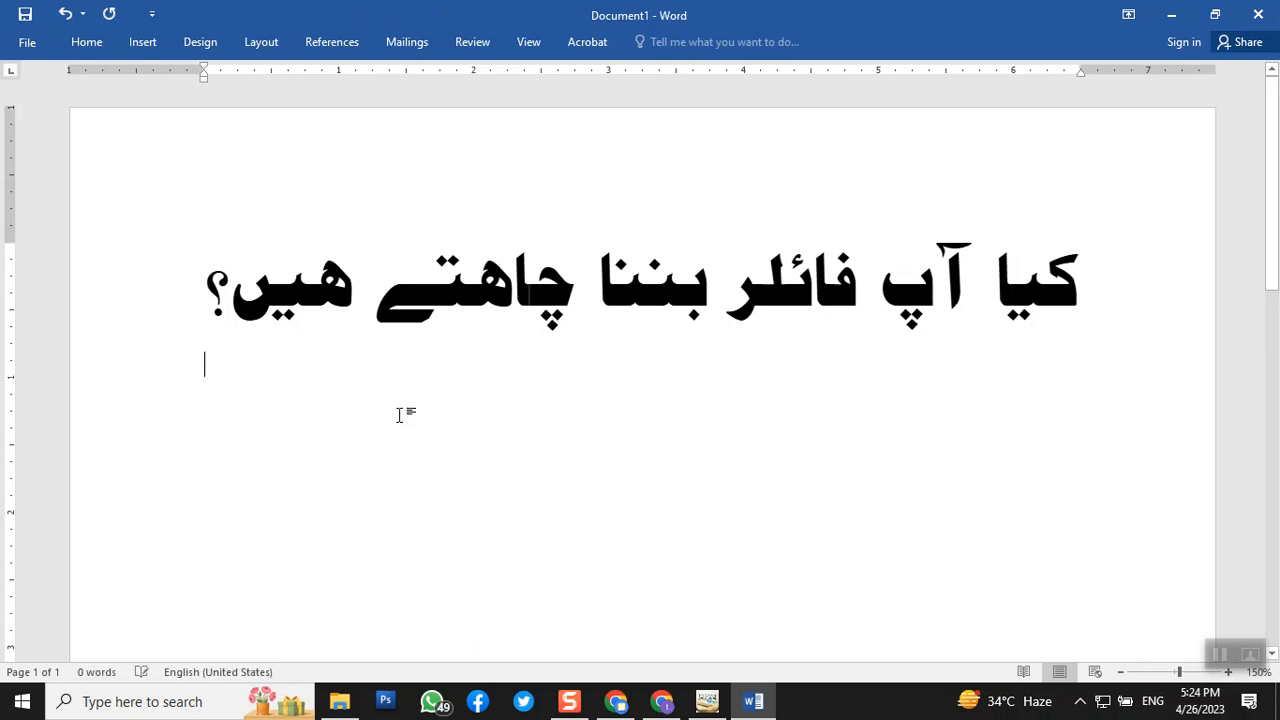
click(373, 318)
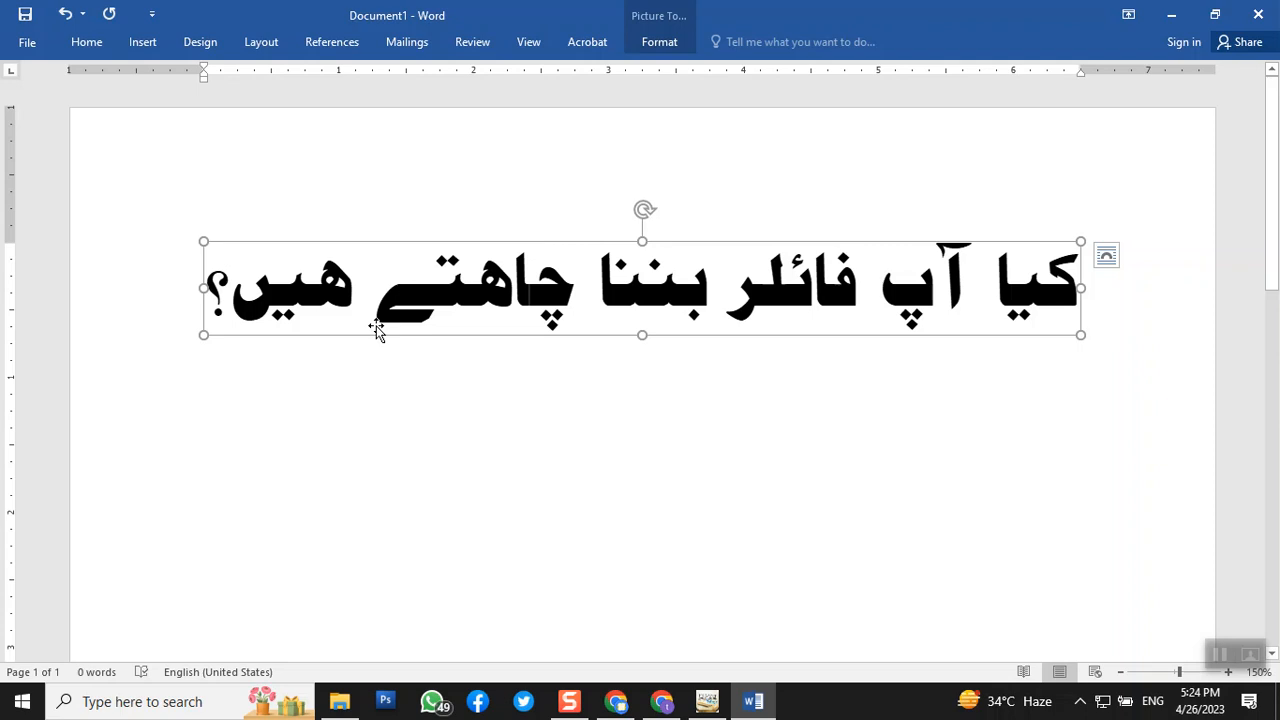
click(385, 703)
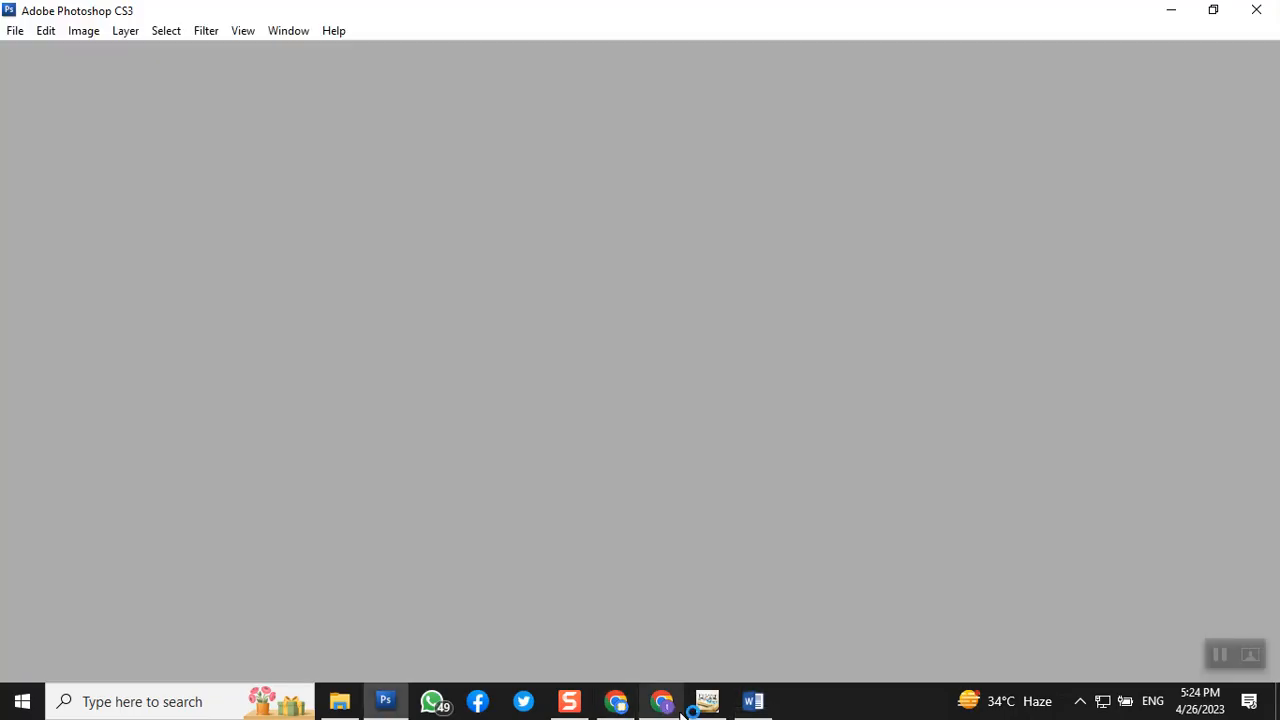
- Back in InPage, start exporting the selected question box with Export As a Picture
click(703, 705)
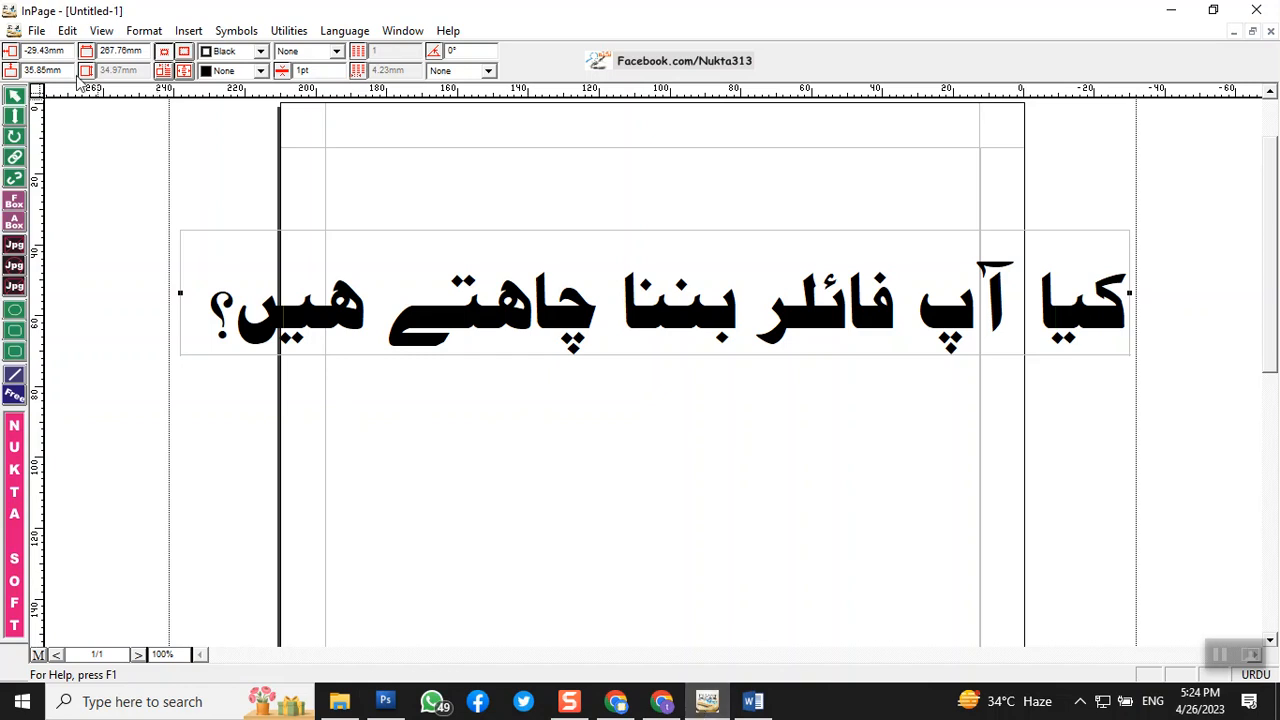
click(37, 31)
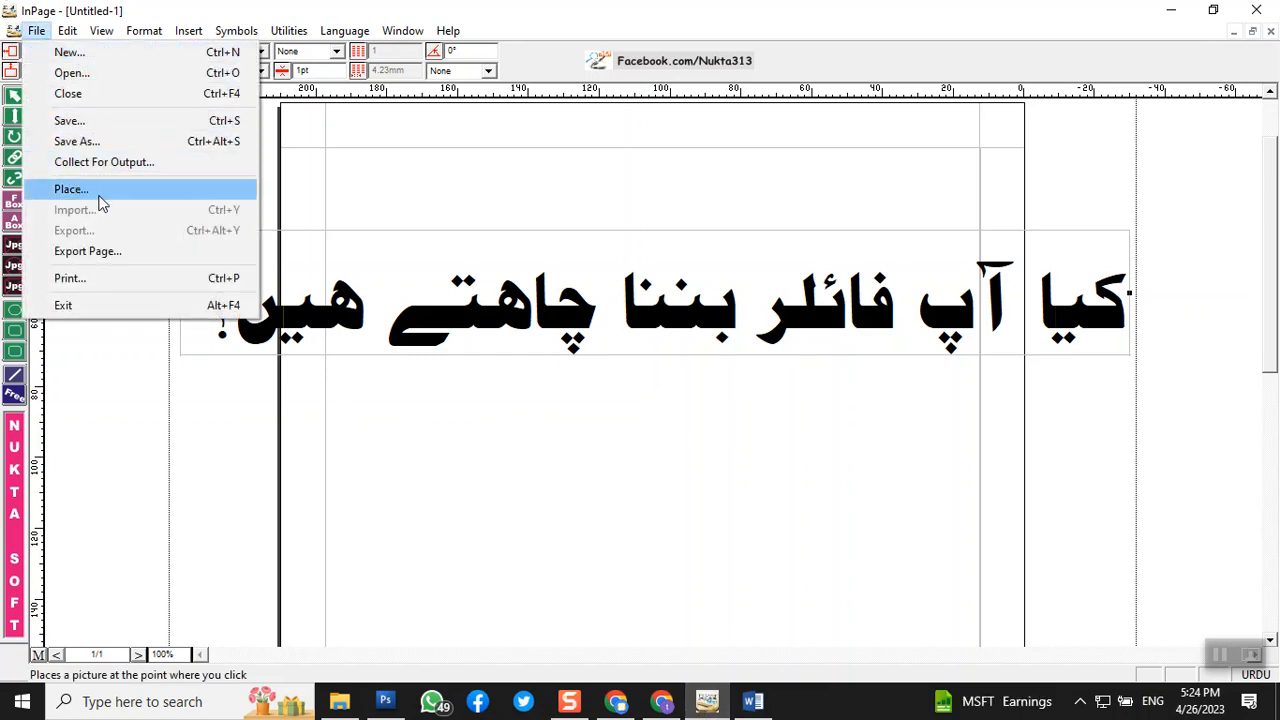
click(343, 317)
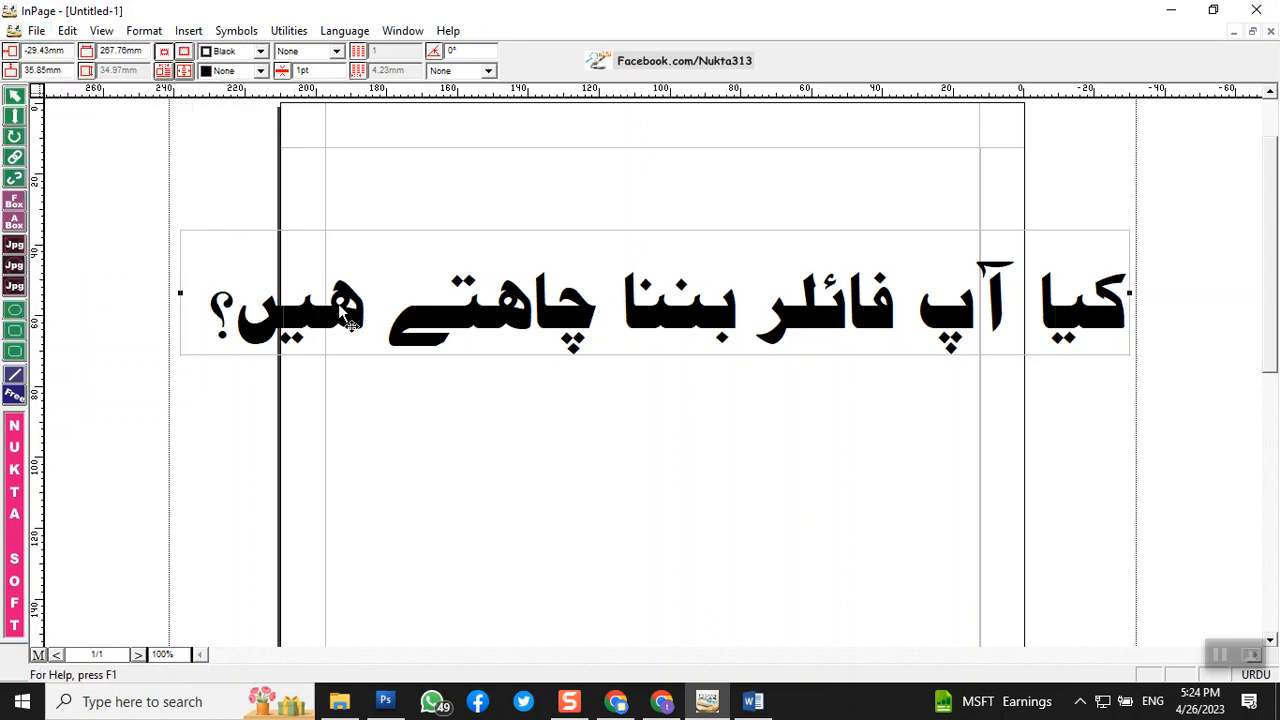
click(36, 31)
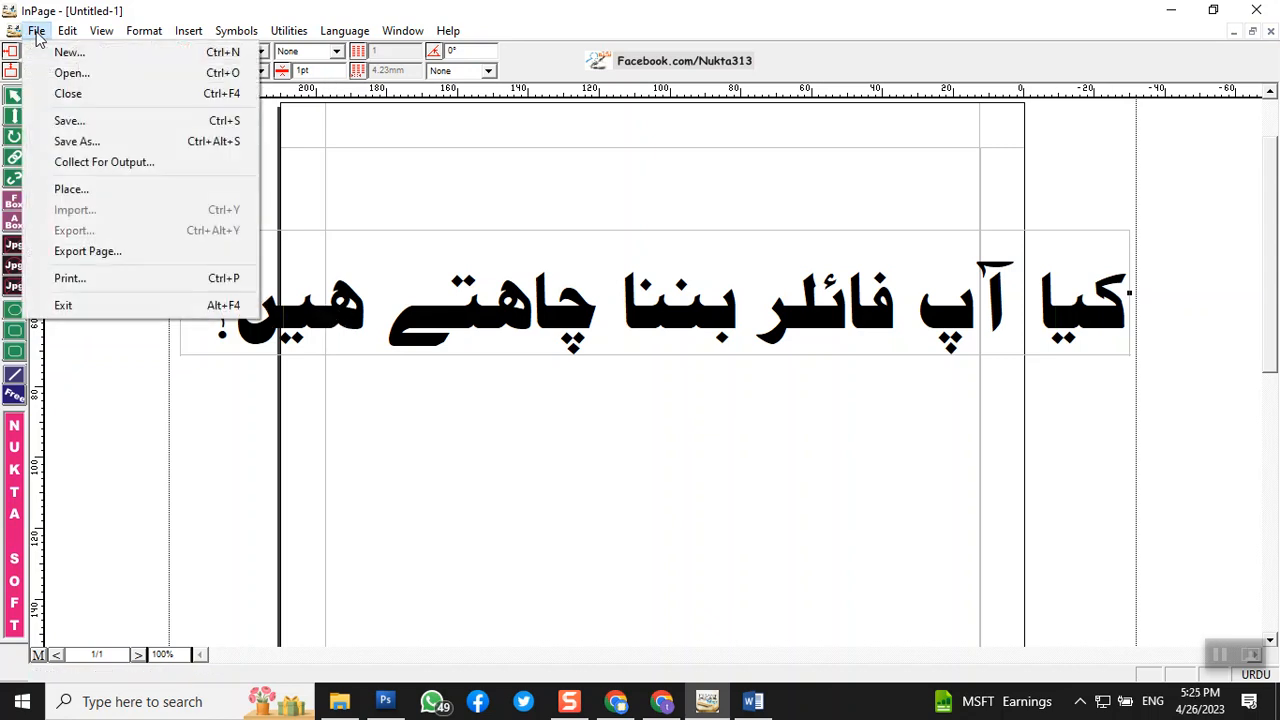
click(116, 254)
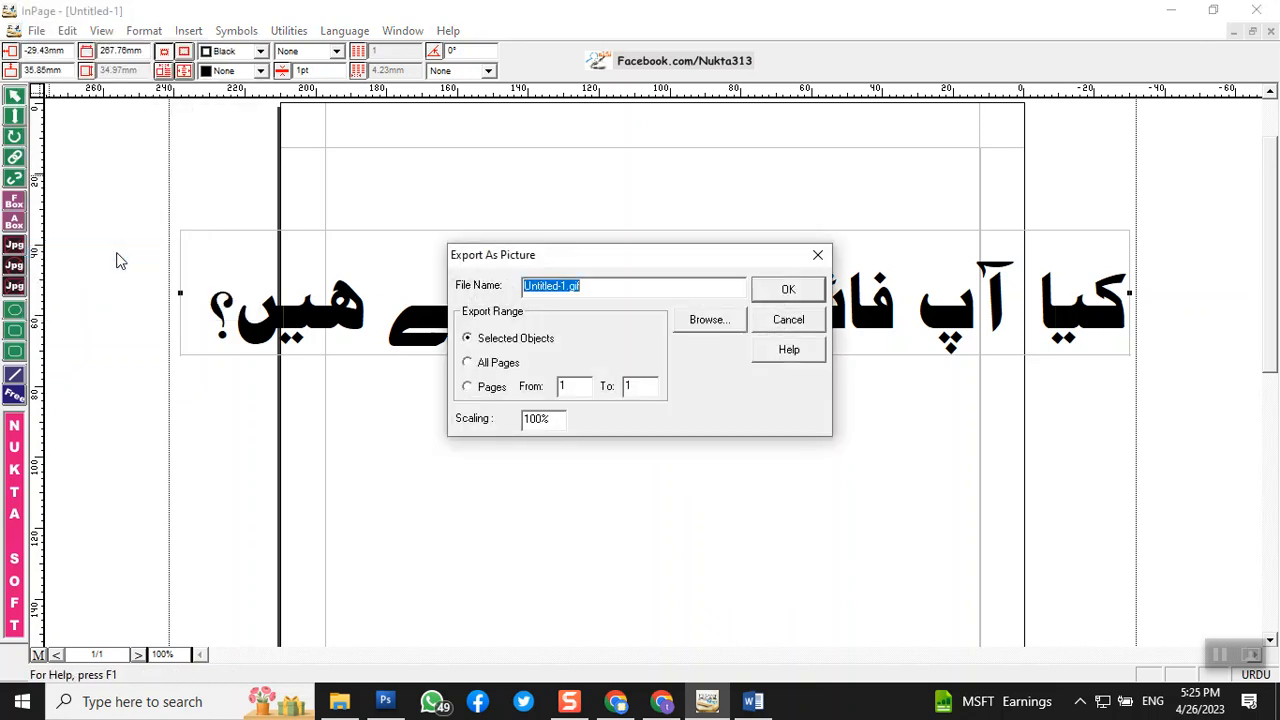
- Save the export as a CompuServe Bitmap (GIF) file named 'a' in Documents
click(700, 321)
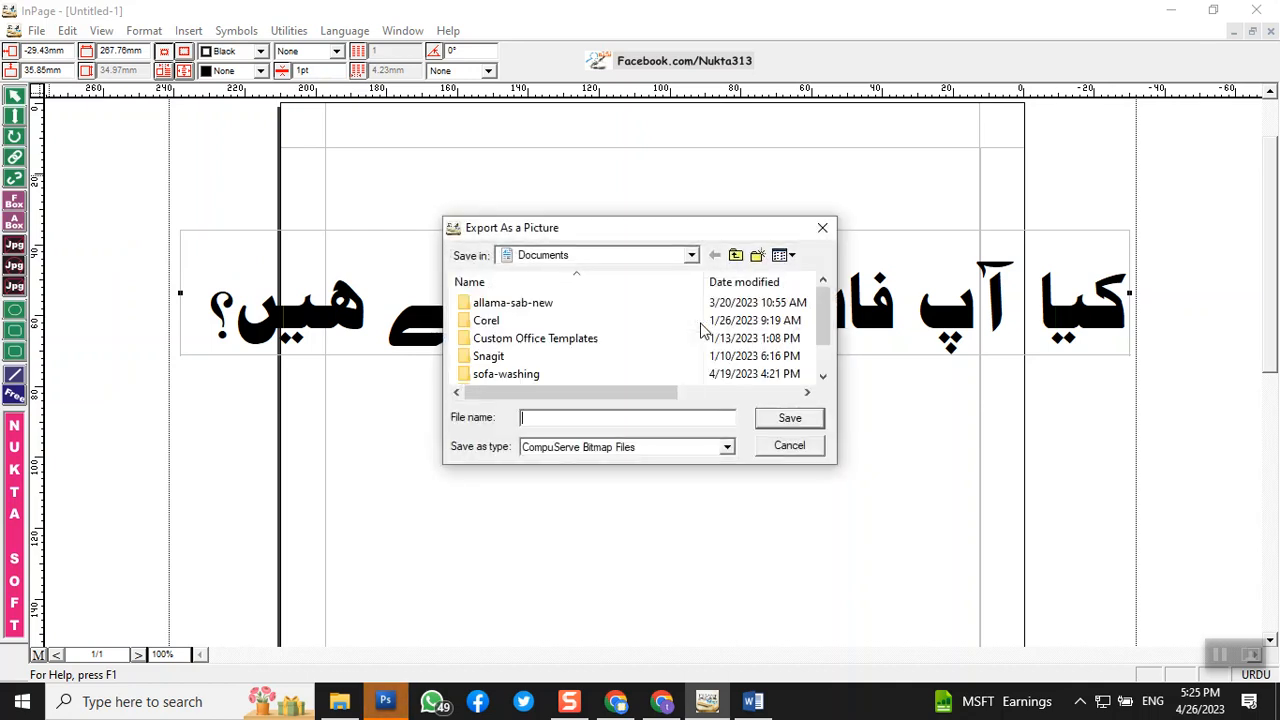
click(607, 451)
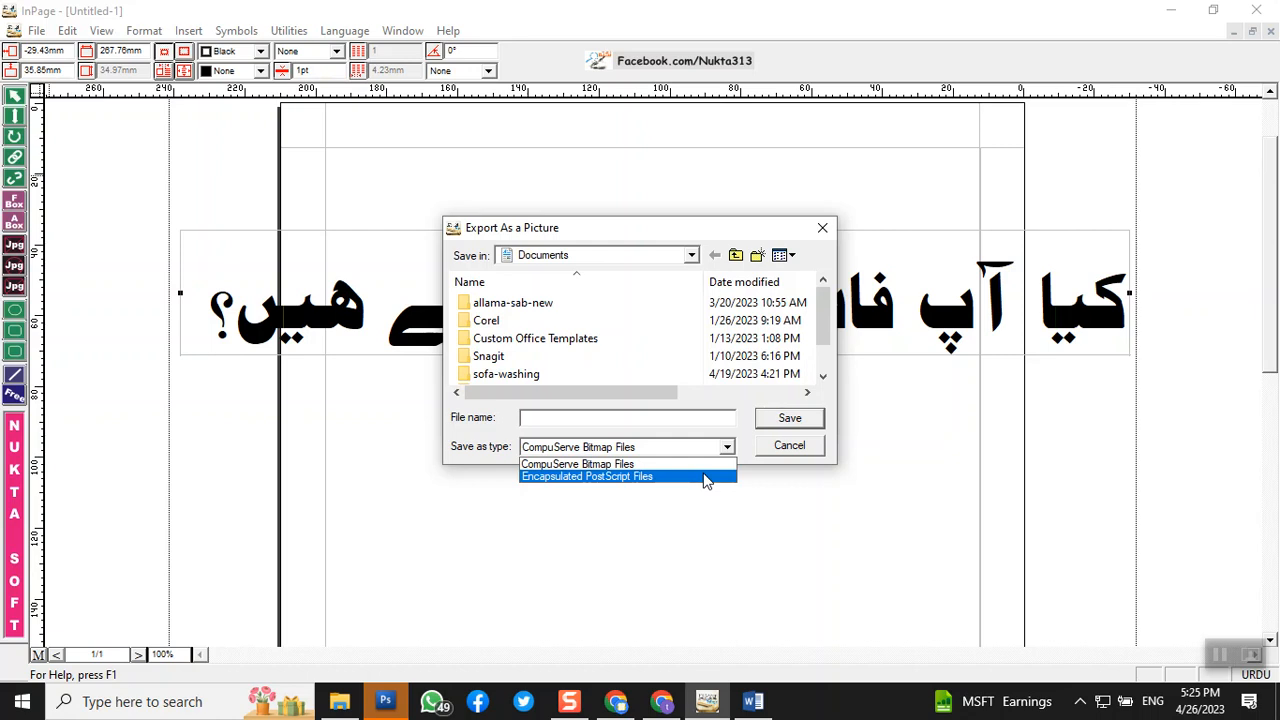
click(705, 478)
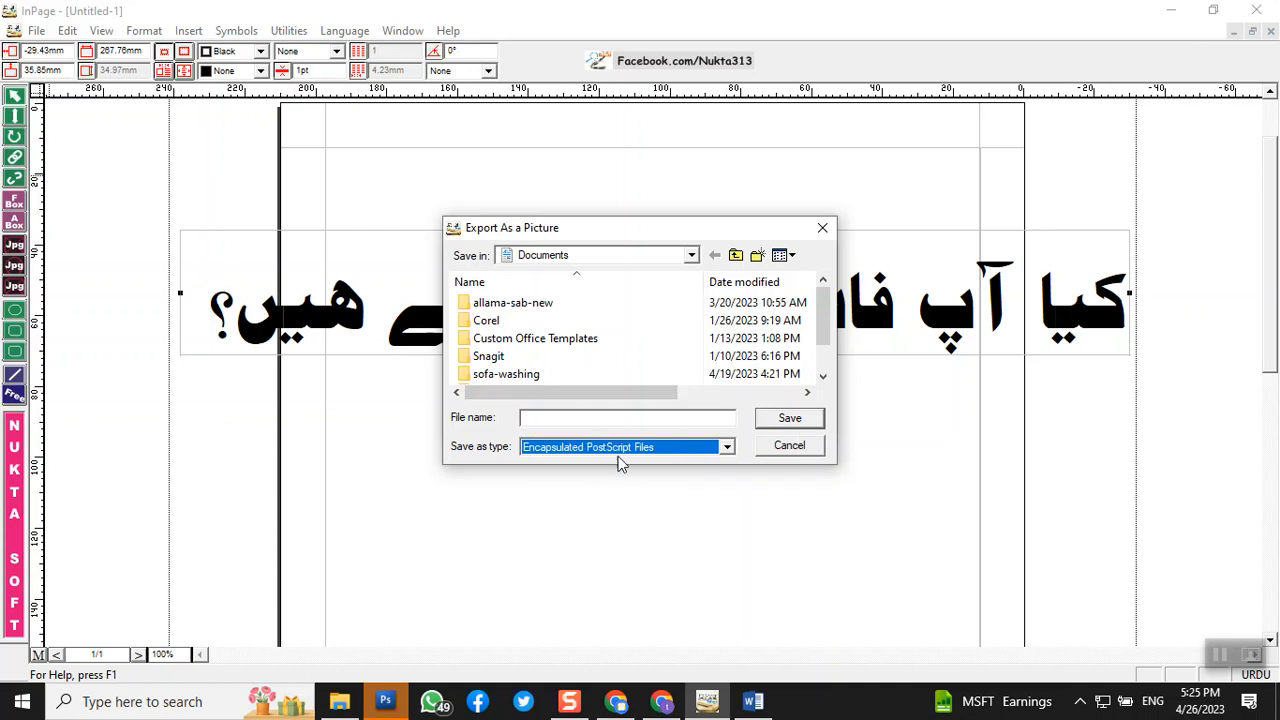
click(683, 448)
click(578, 466)
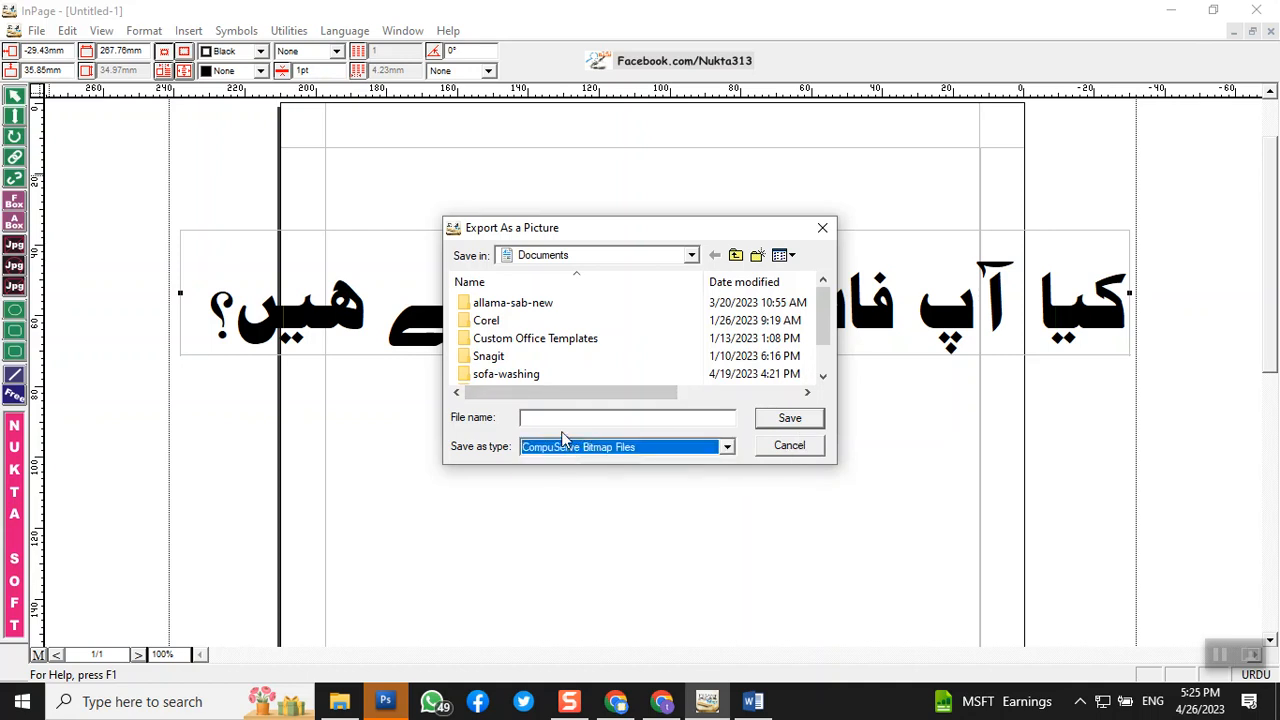
click(572, 417)
text(a)
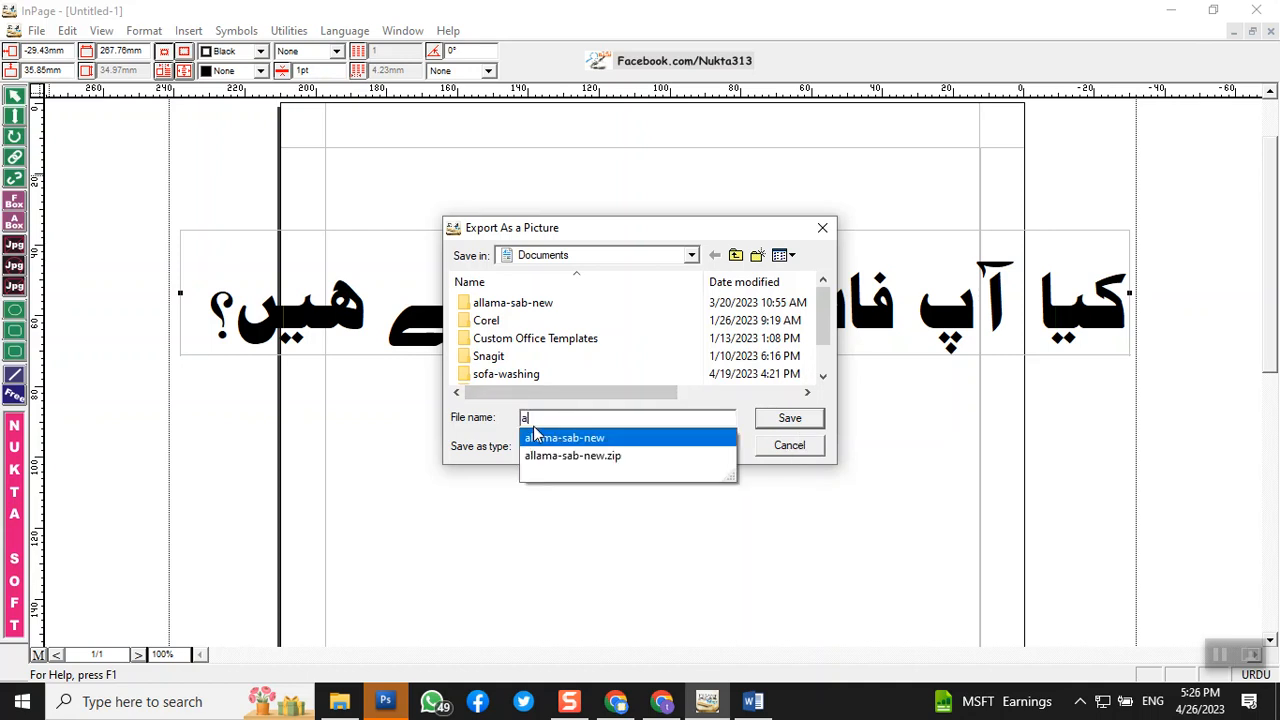
click(430, 437)
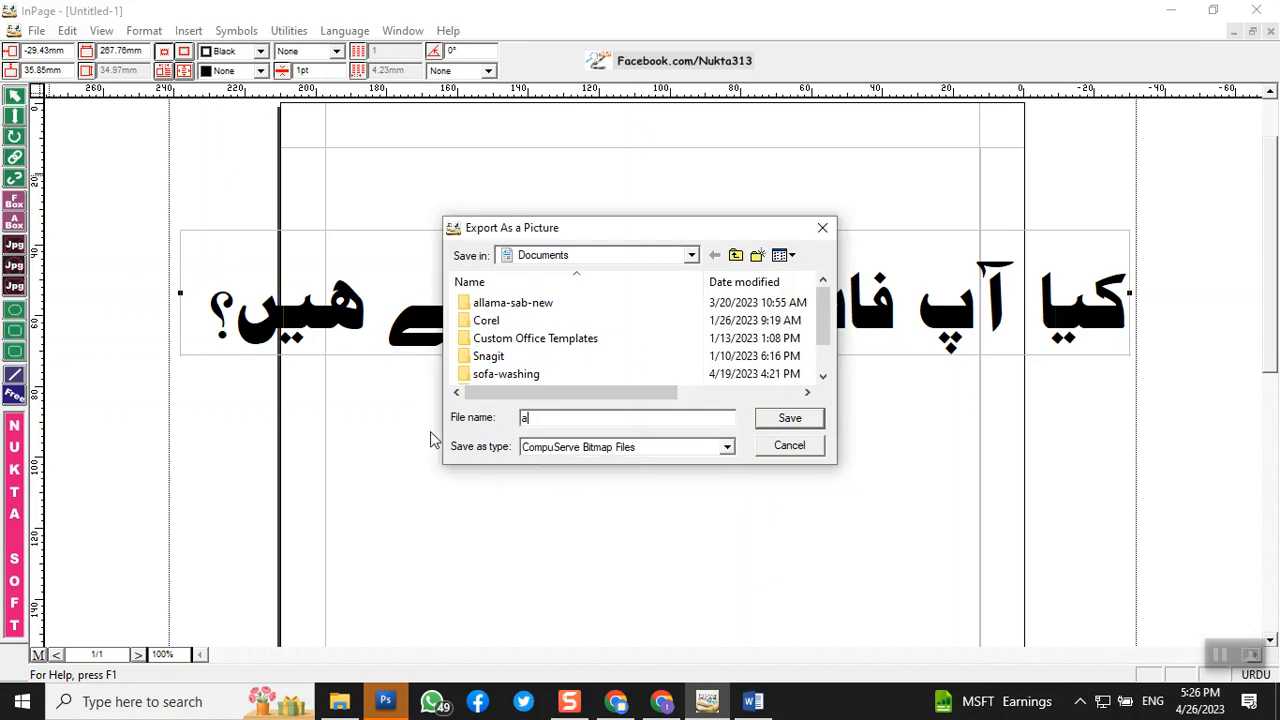
click(789, 419)
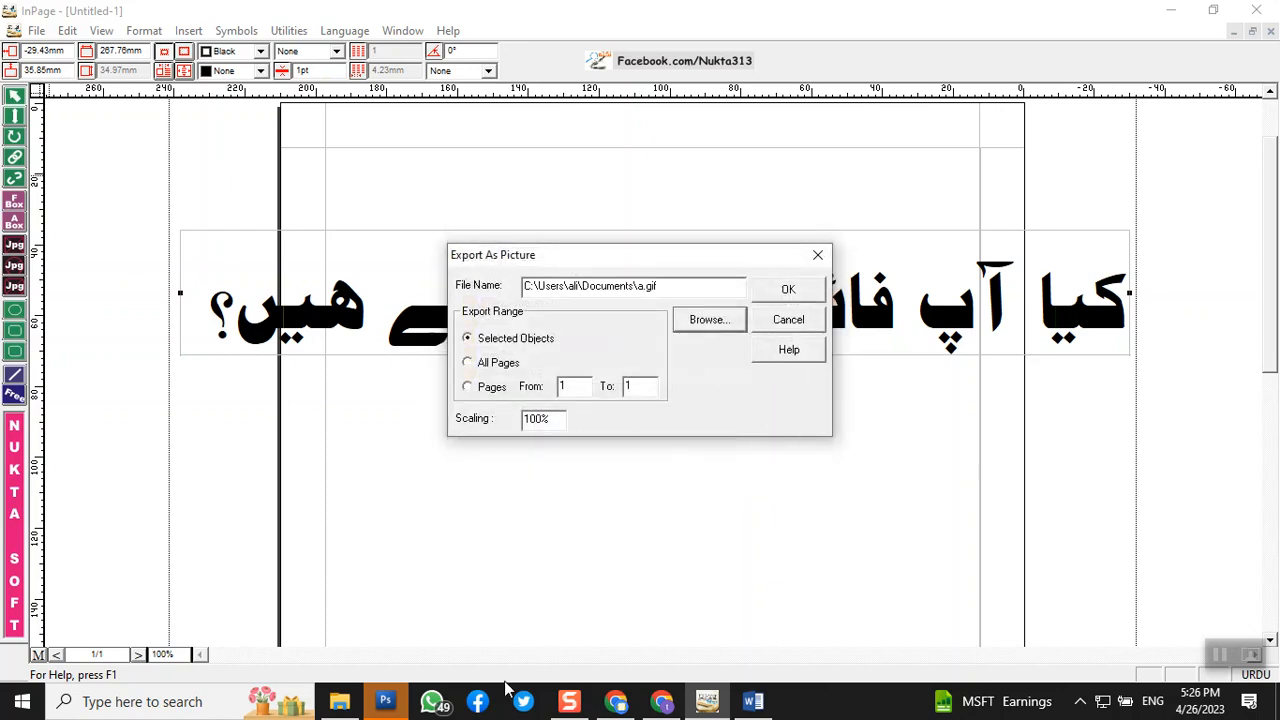
click(392, 702)
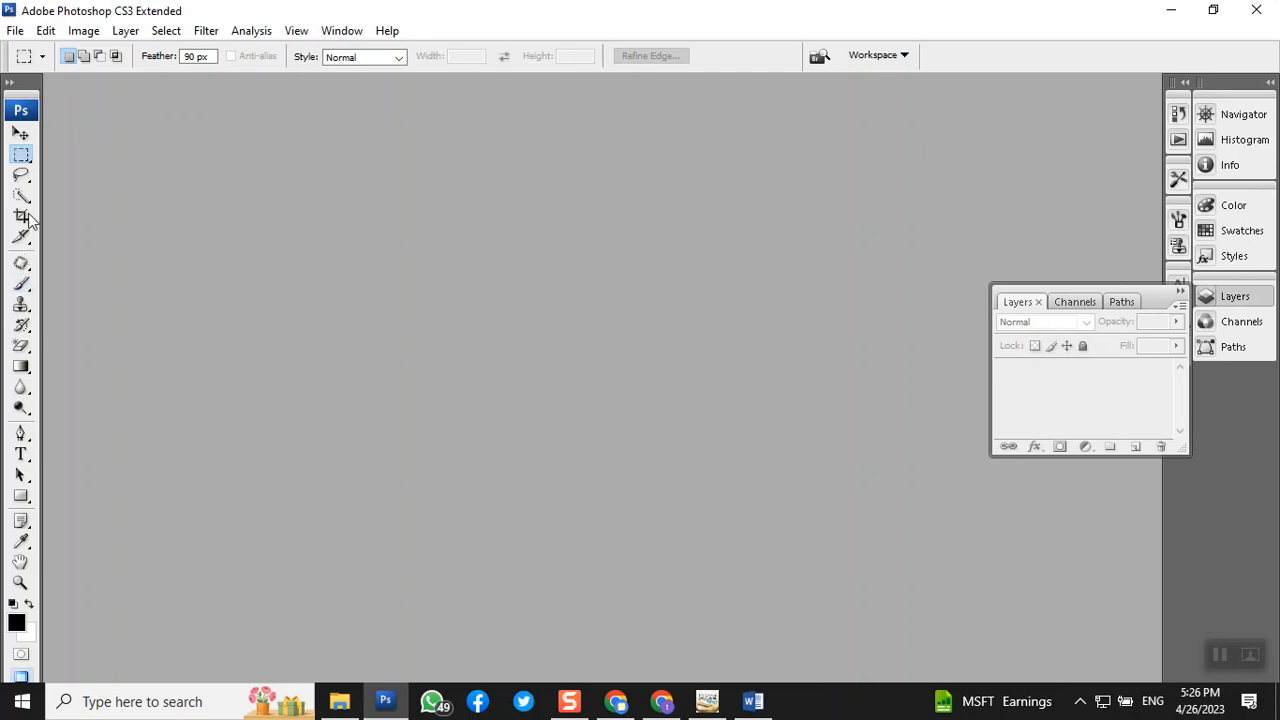
- Create a new 624×66 Clipboard-preset image, paste the question as Layer 1, and hide Background
click(18, 32)
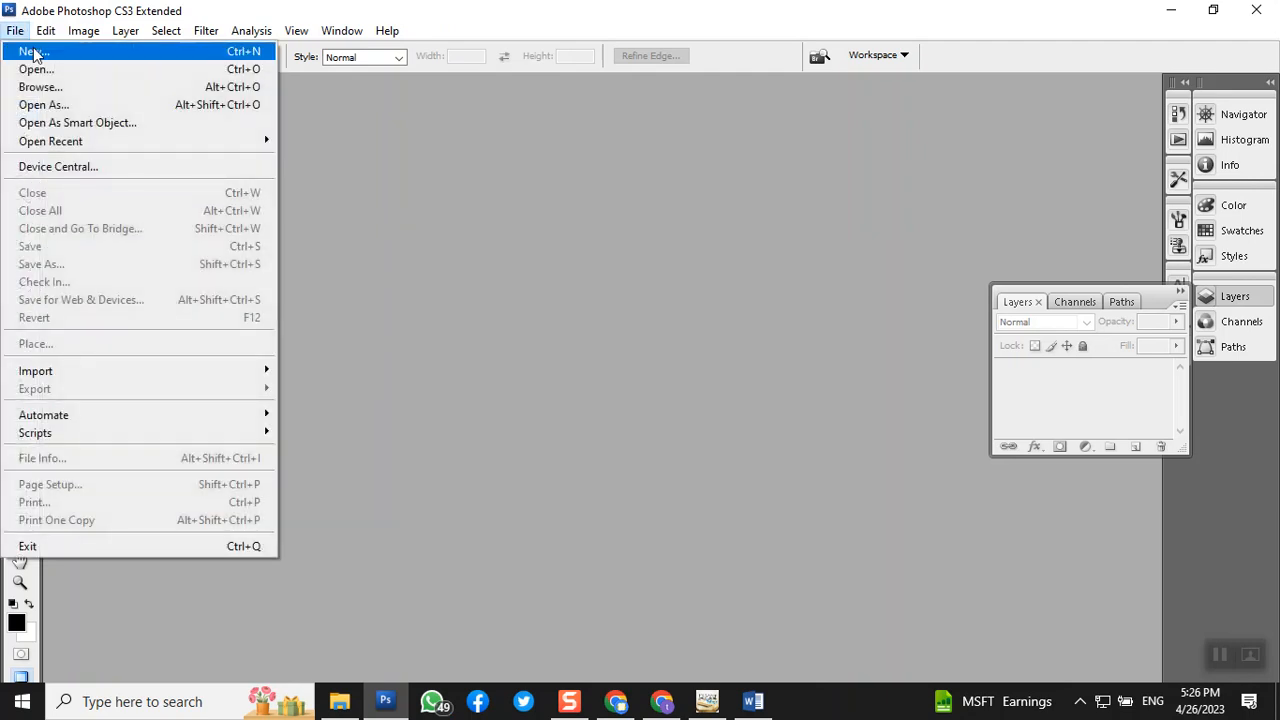
click(35, 52)
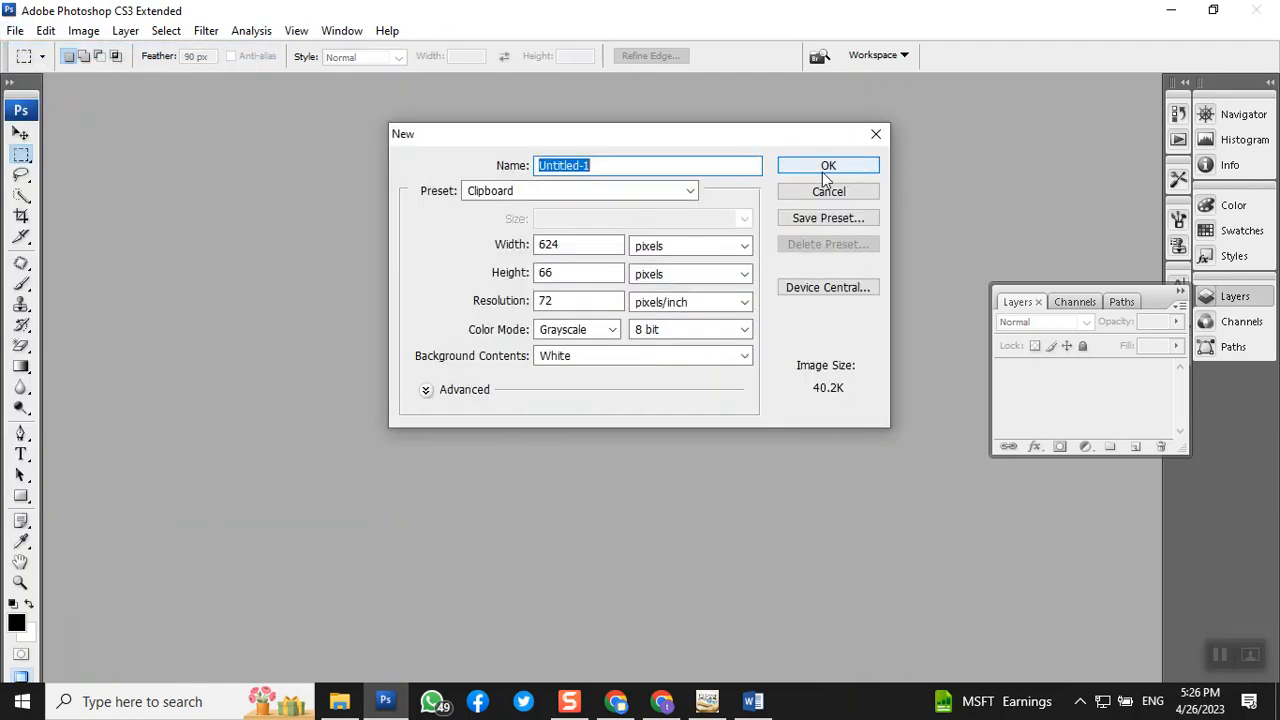
click(824, 172)
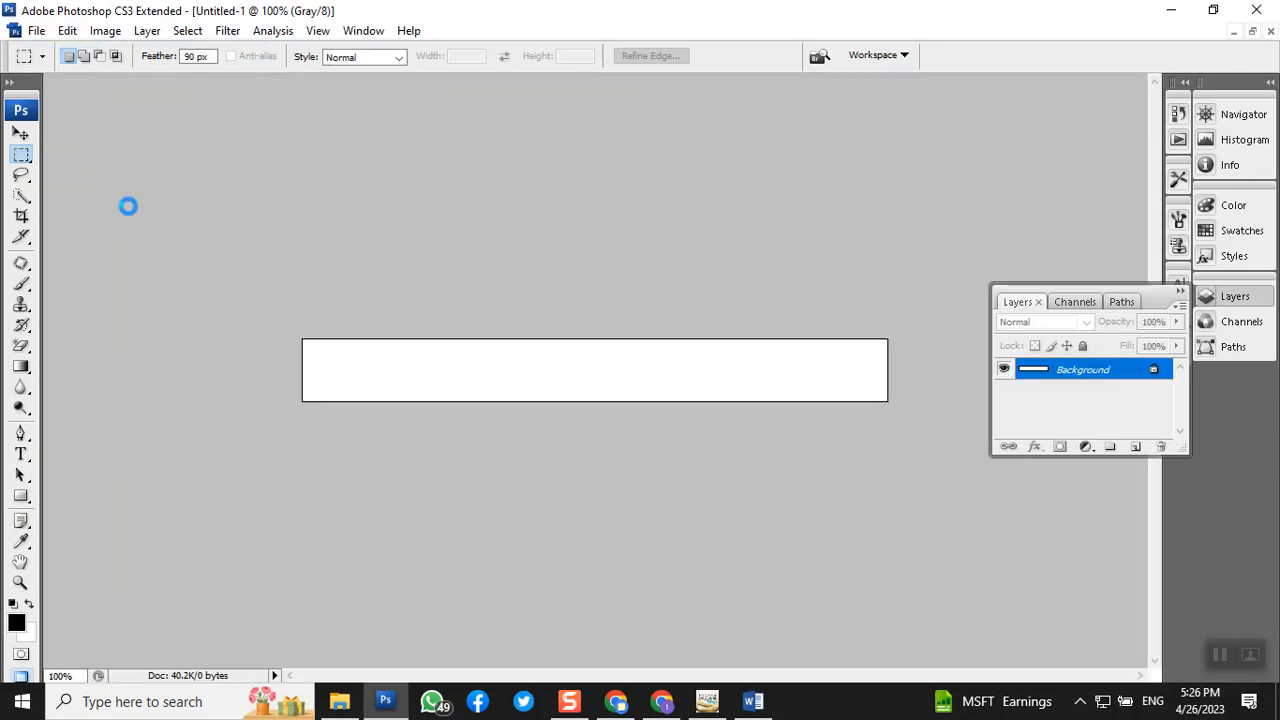
key(ctrl+v)
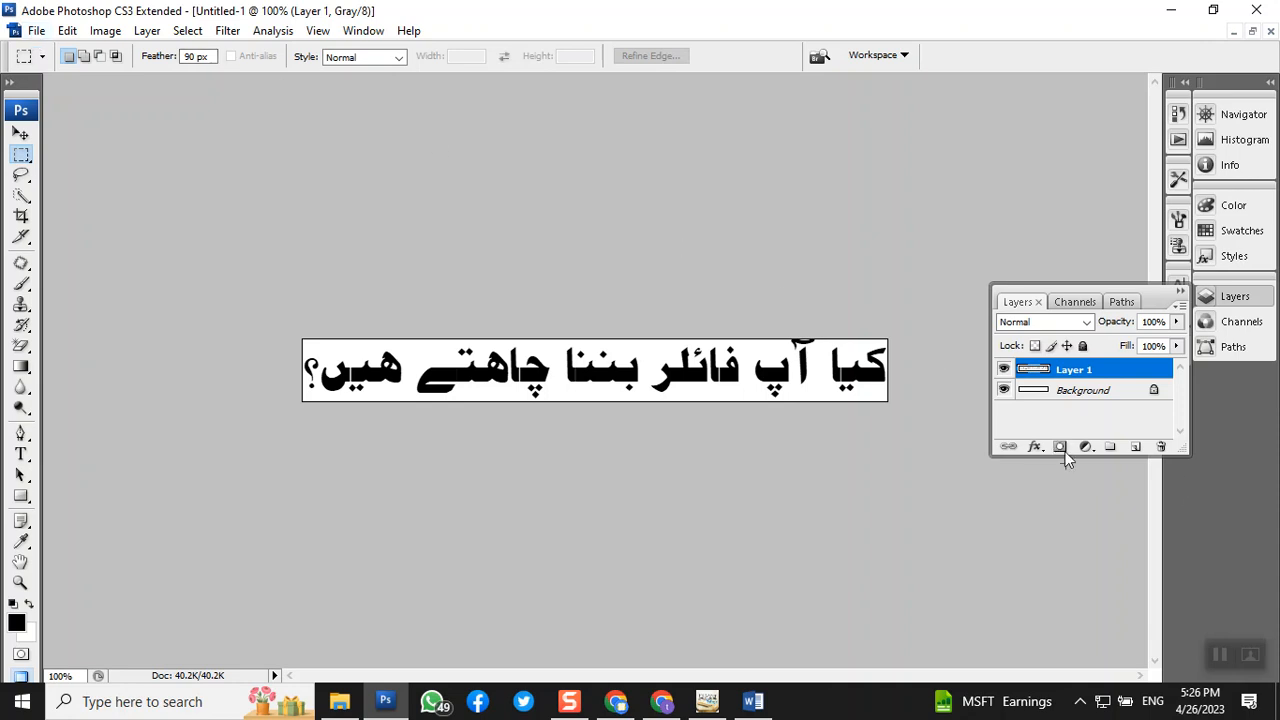
click(1004, 390)
click(1044, 391)
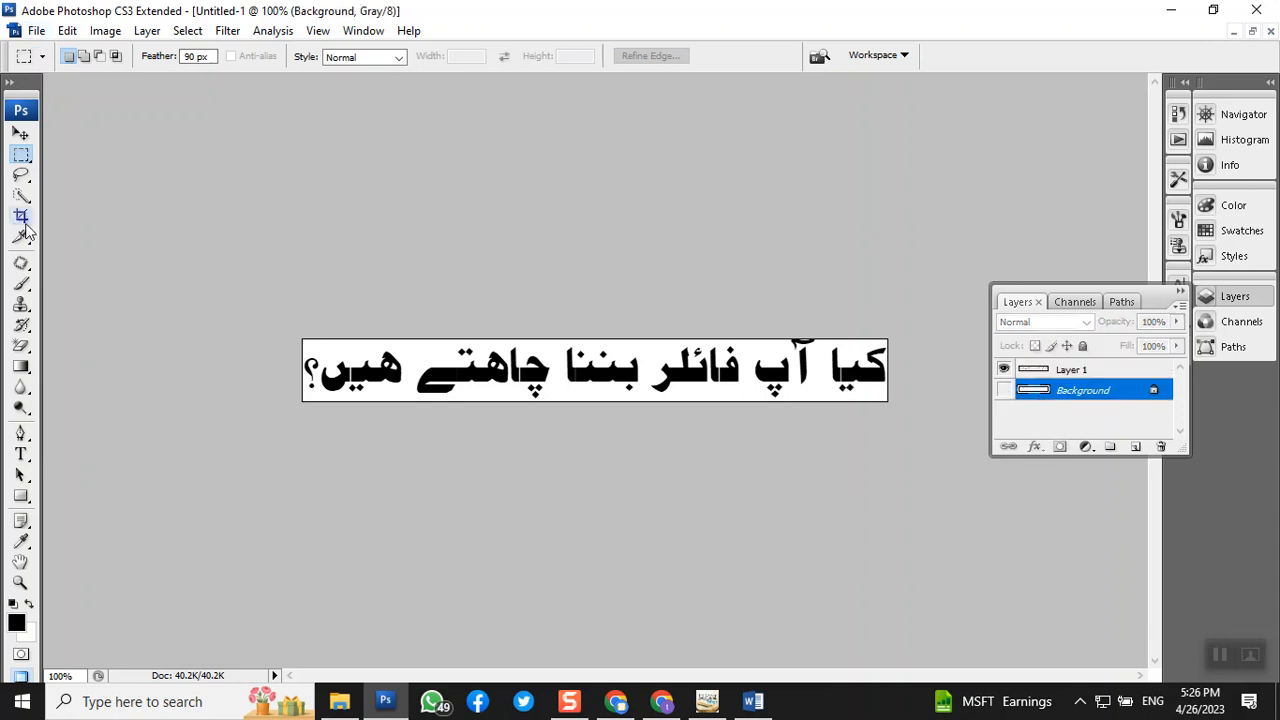
- Magic-erase the white area on Layer 1 so the black Urdu lettering sits on transparency
click(22, 345)
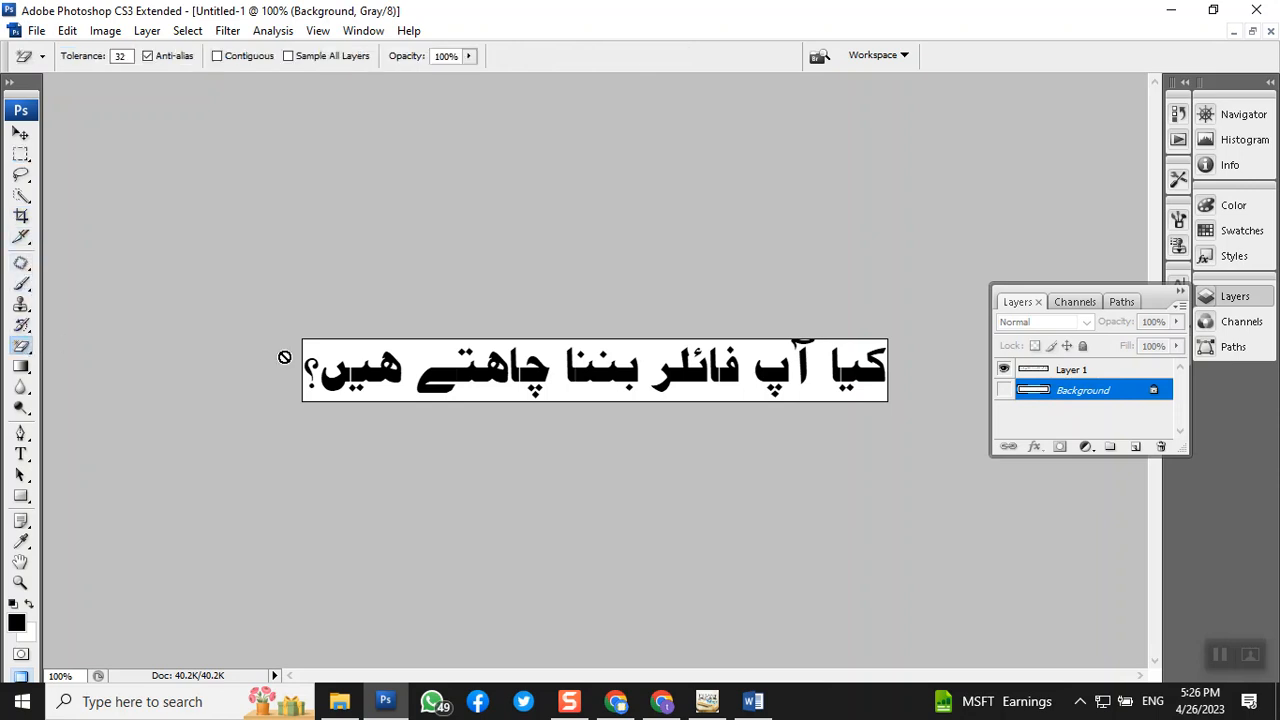
click(1020, 372)
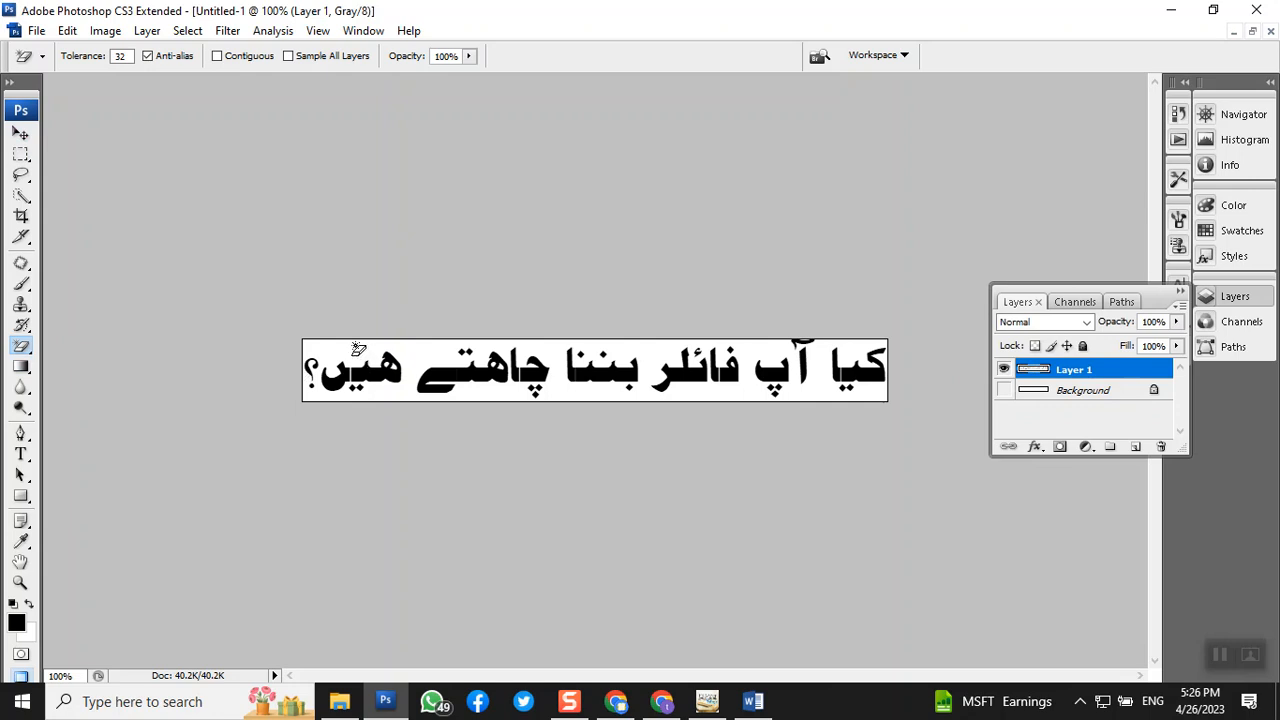
click(357, 347)
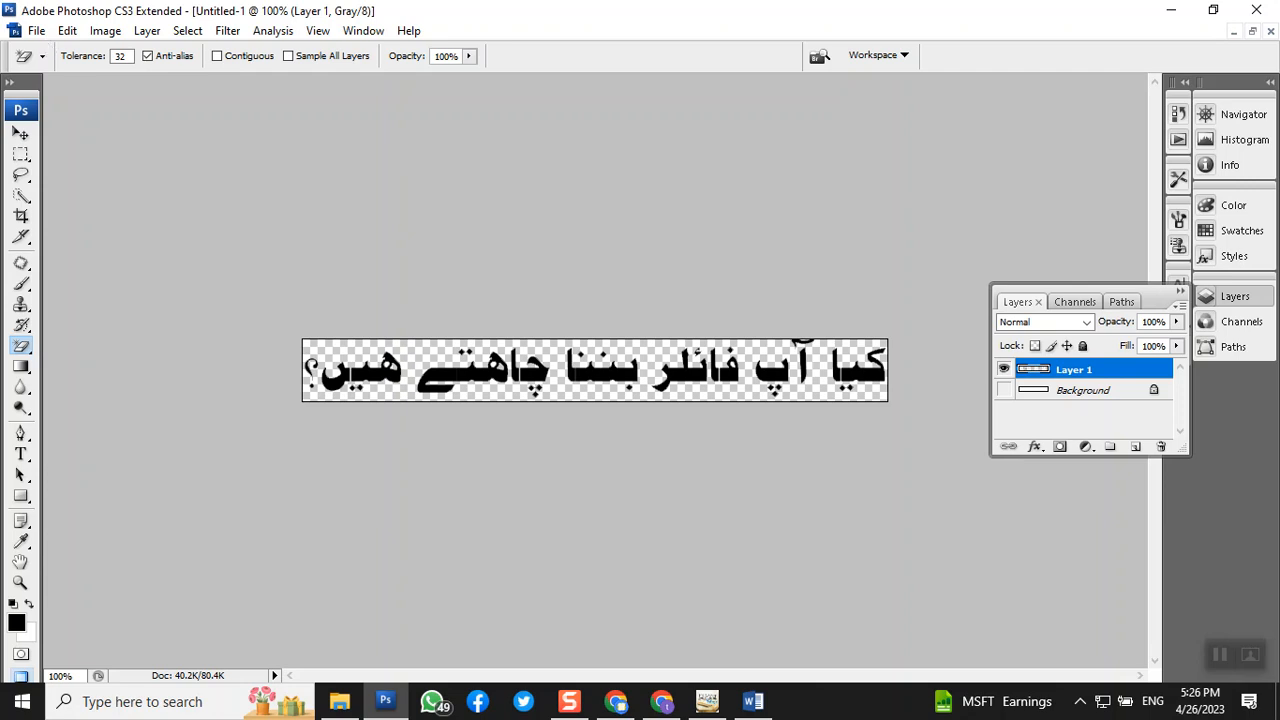
click(36, 30)
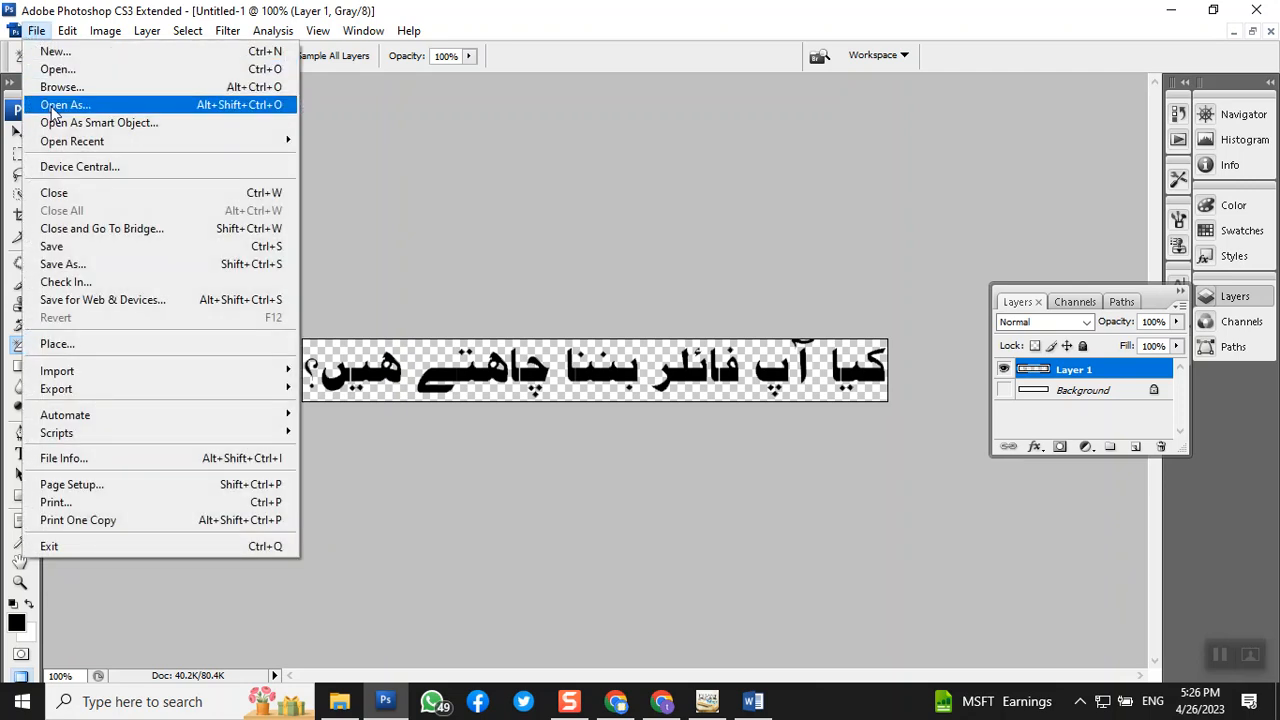
- Export the Urdu question as a transparent PNG-24 named 'urdu' on the Desktop
click(162, 300)
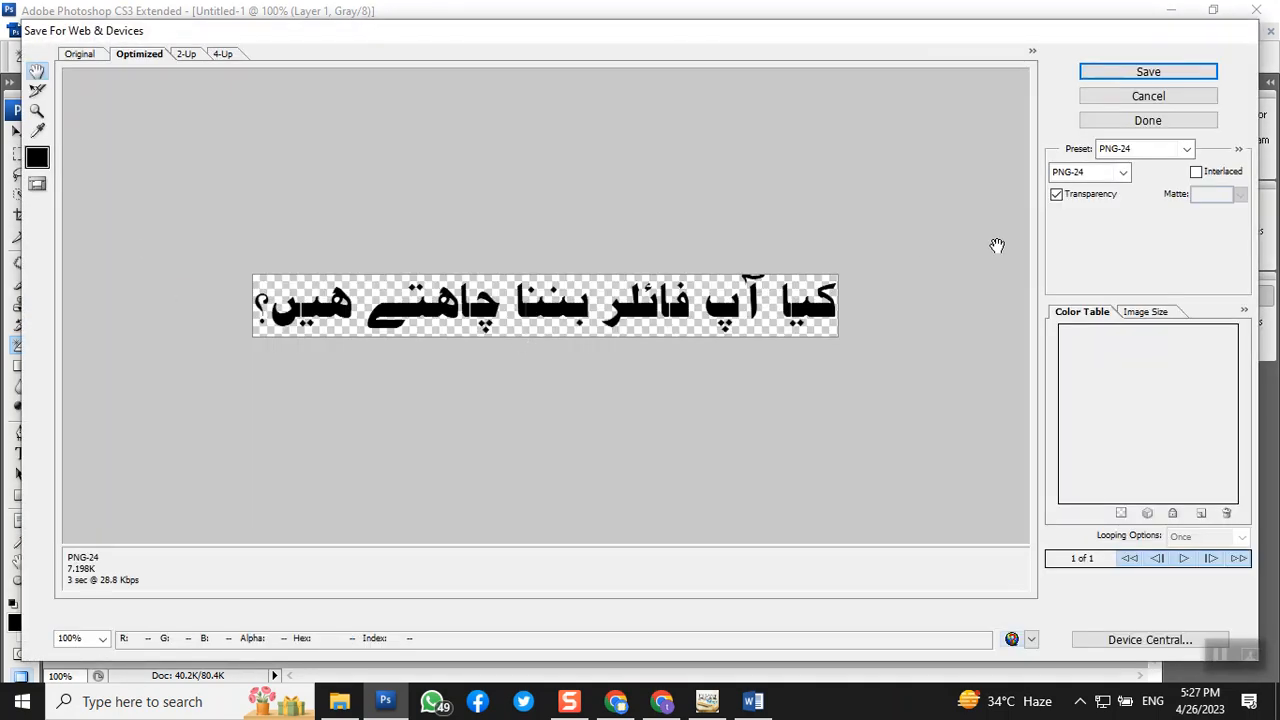
click(1093, 203)
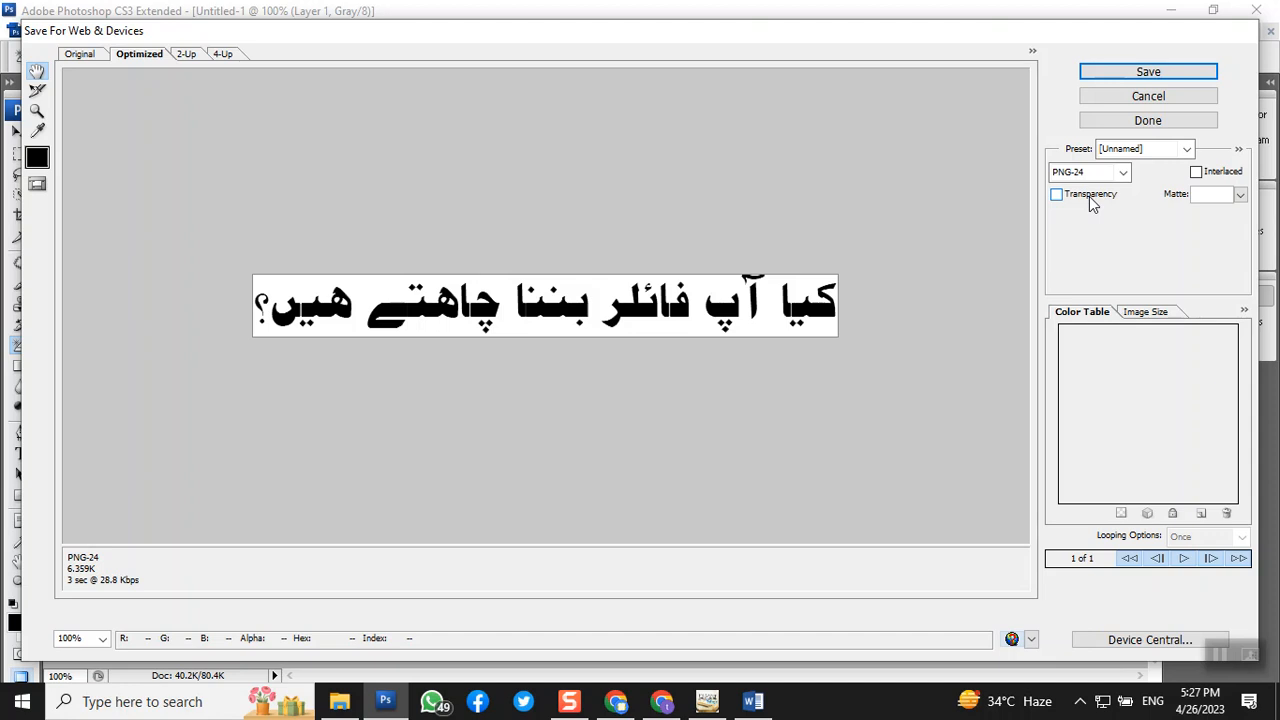
click(1093, 203)
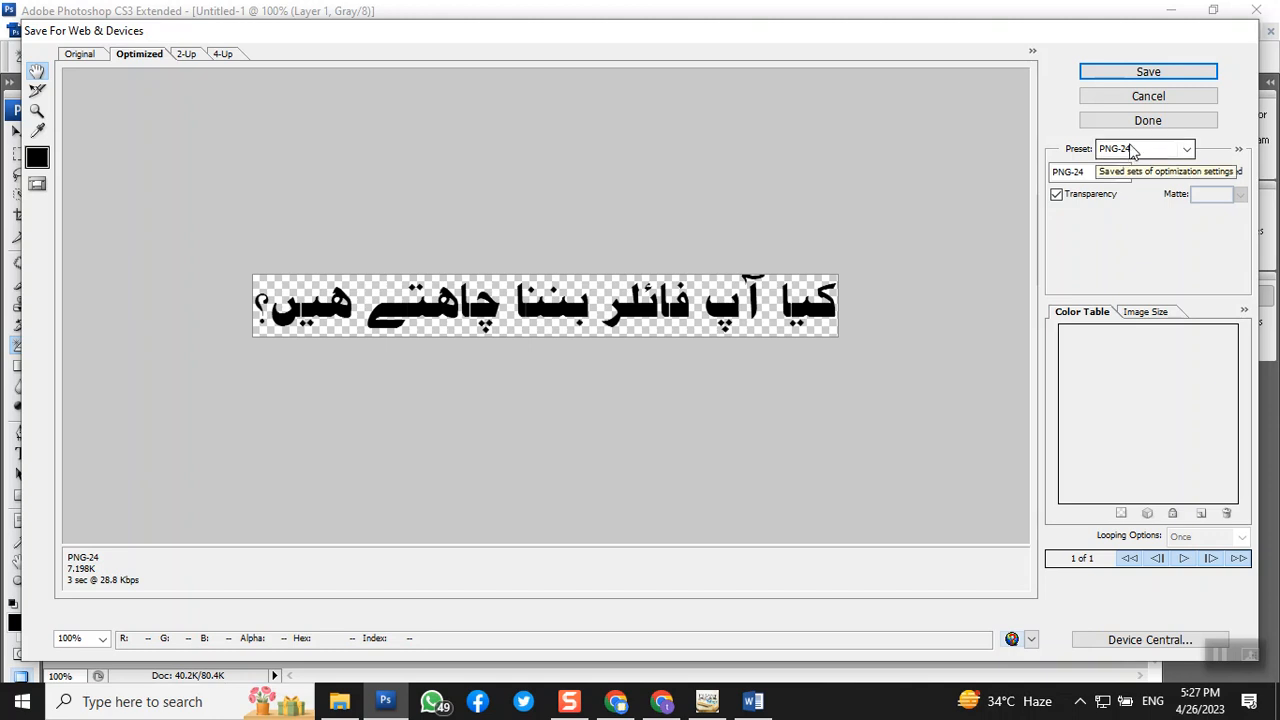
click(1148, 74)
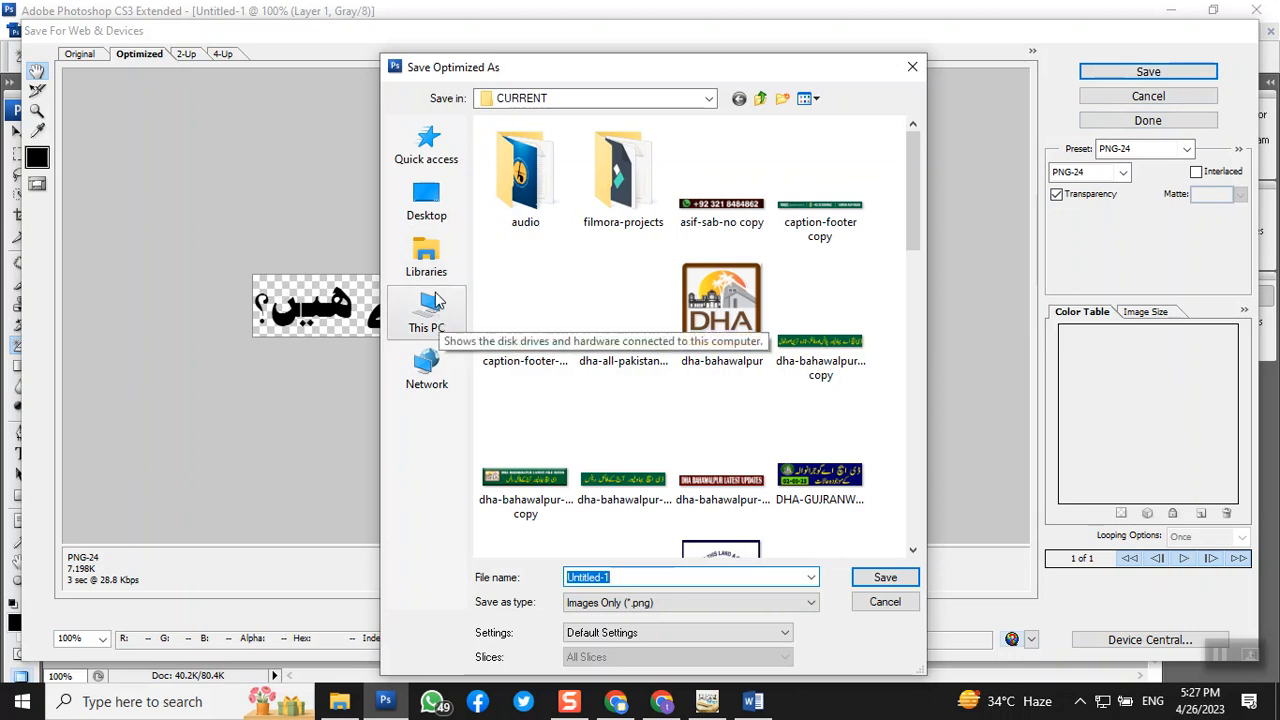
click(436, 214)
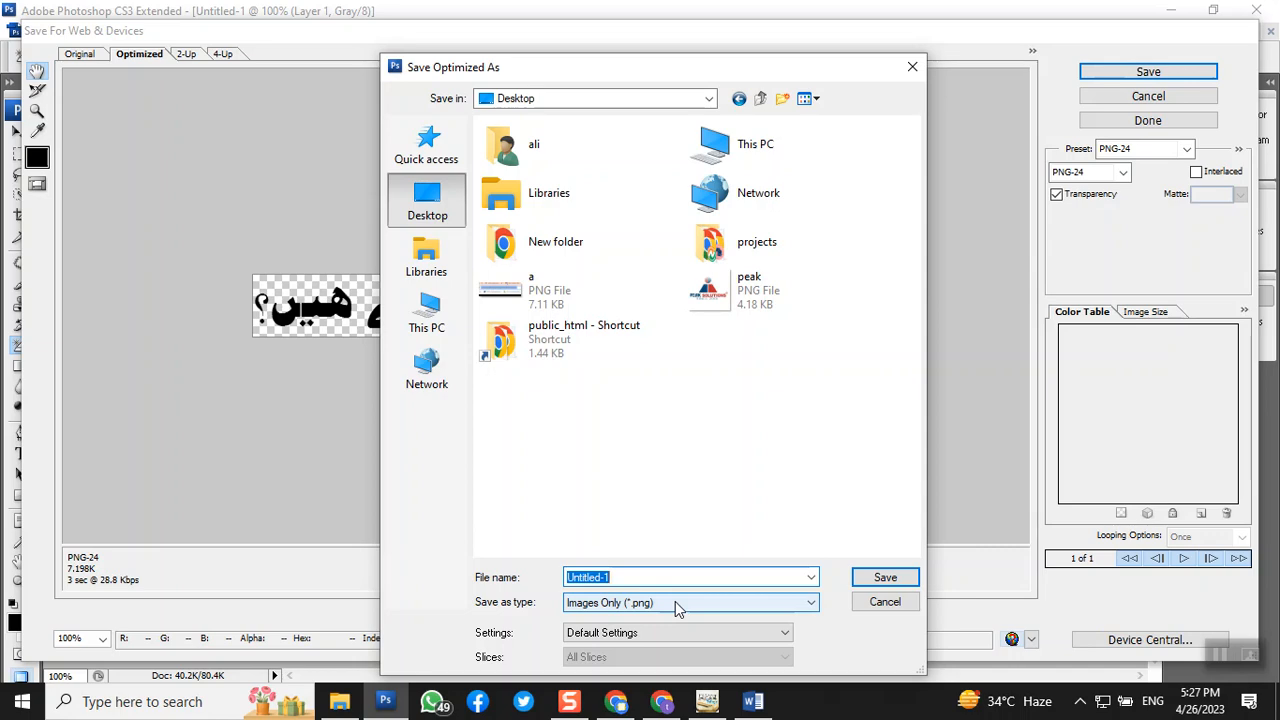
text(urdu)
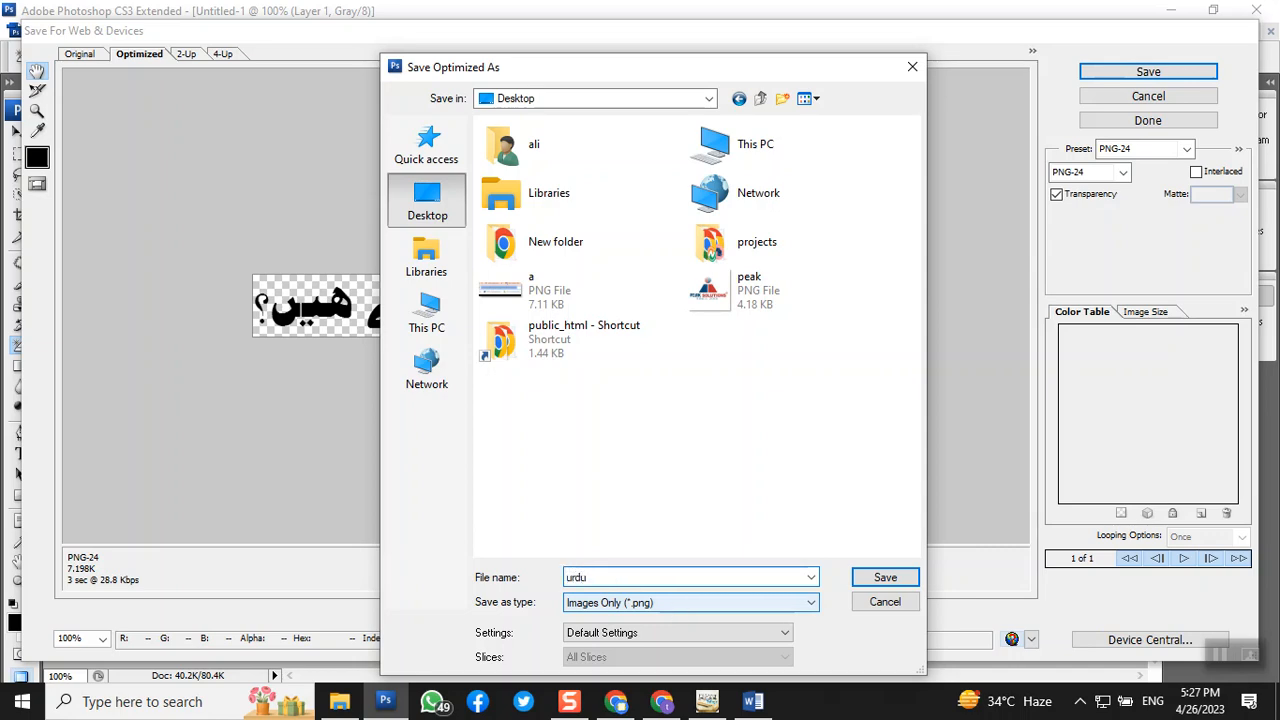
click(890, 575)
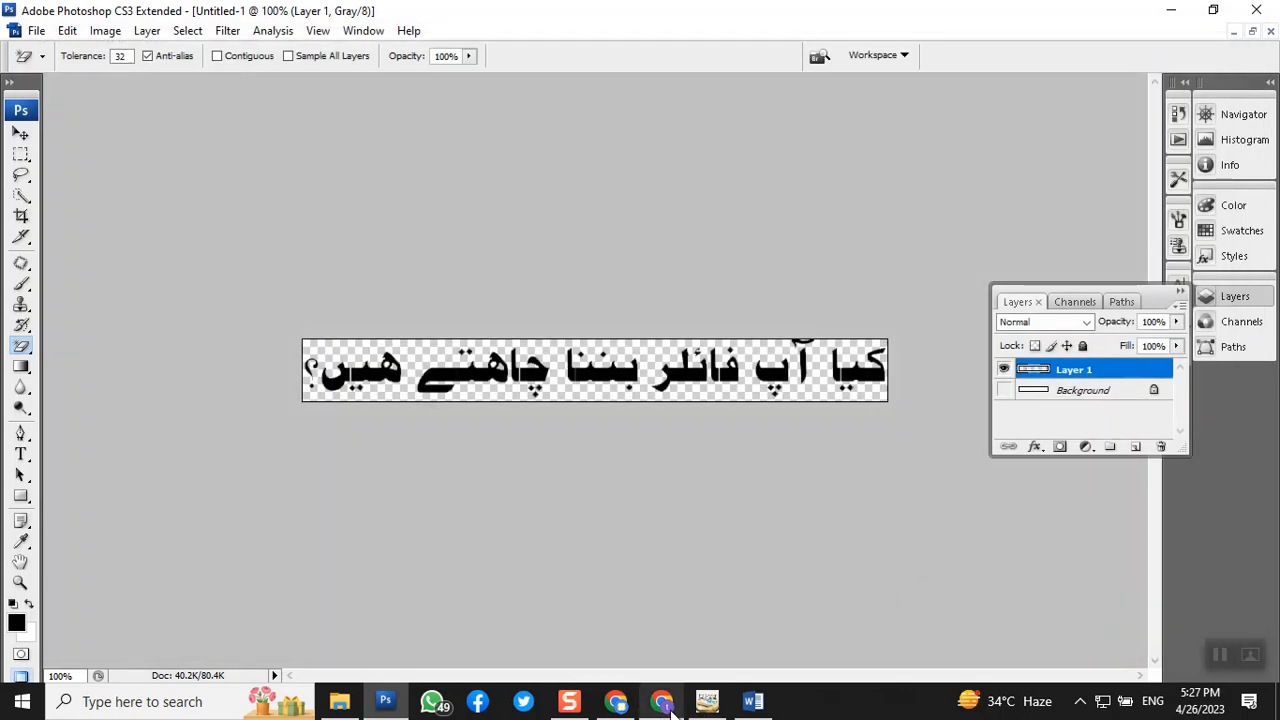
- Upload the 'urdu' PNG from the Desktop into the Canva design's uploads
click(614, 701)
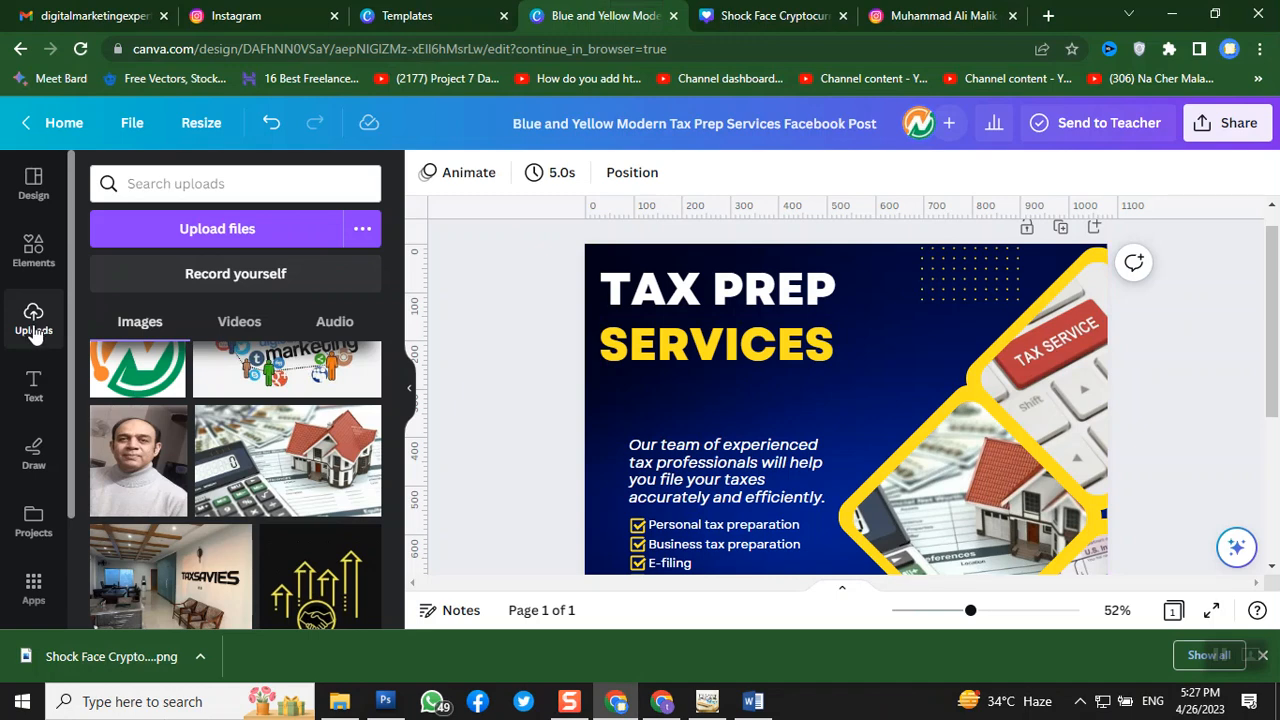
click(279, 229)
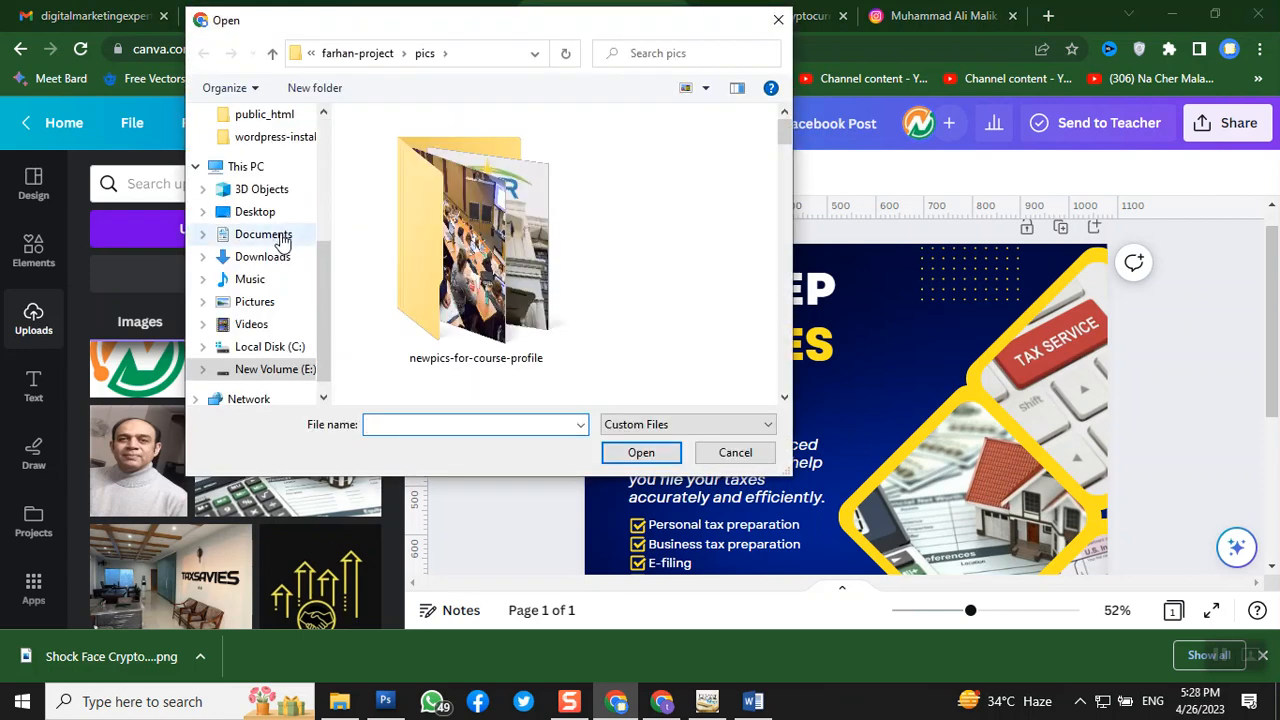
scroll(275, 205, up, 4)
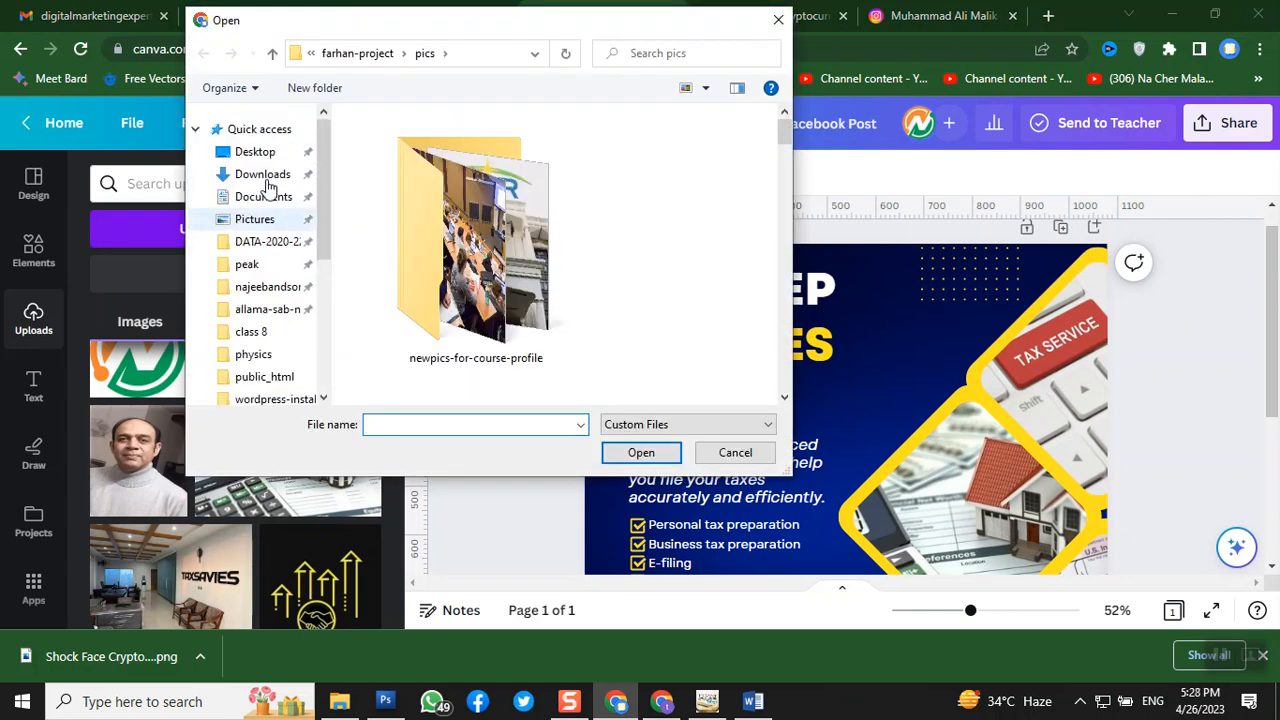
click(255, 155)
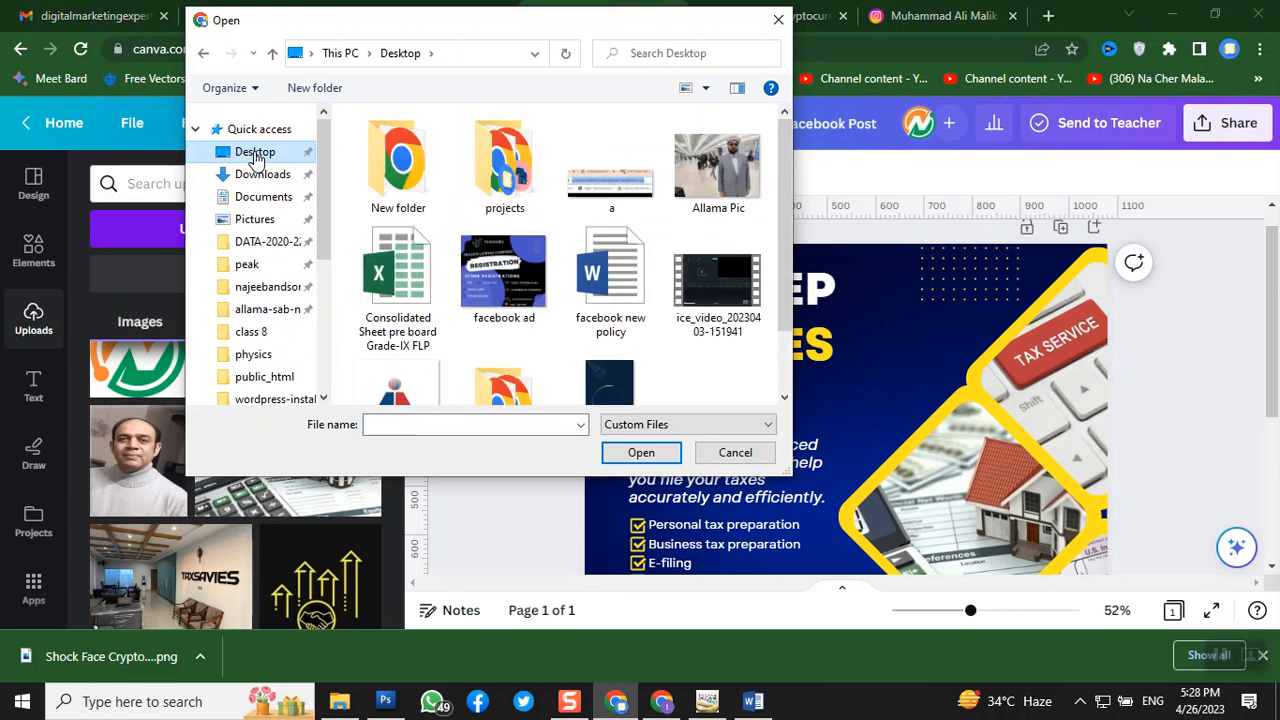
scroll(490, 195, down, 1)
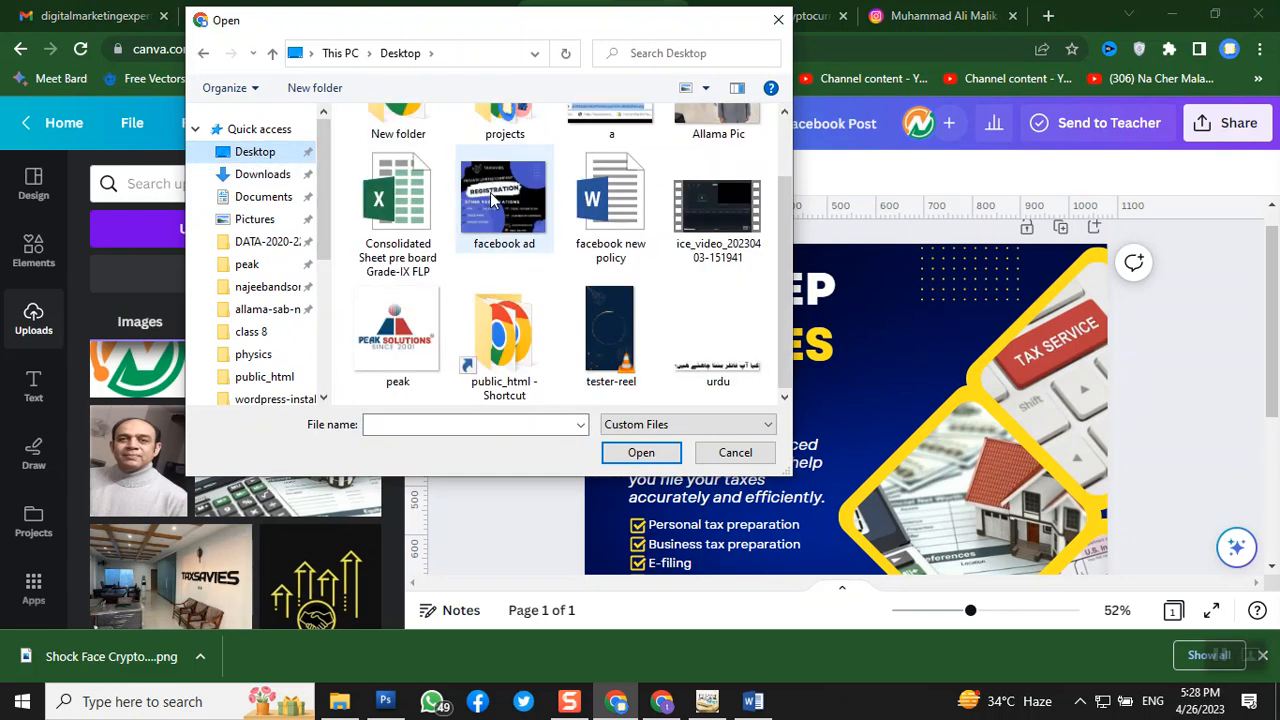
click(693, 373)
click(648, 456)
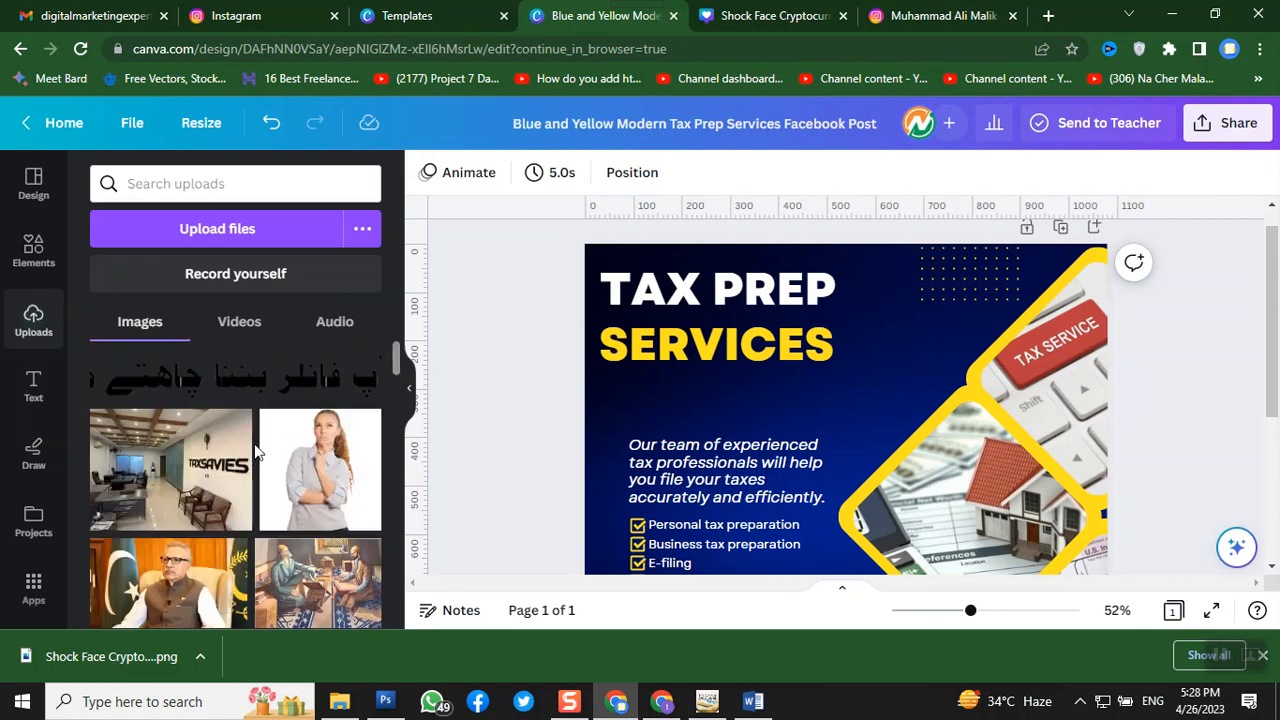
- Add the uploaded Urdu question image to the post and position it under SERVICES
click(230, 387)
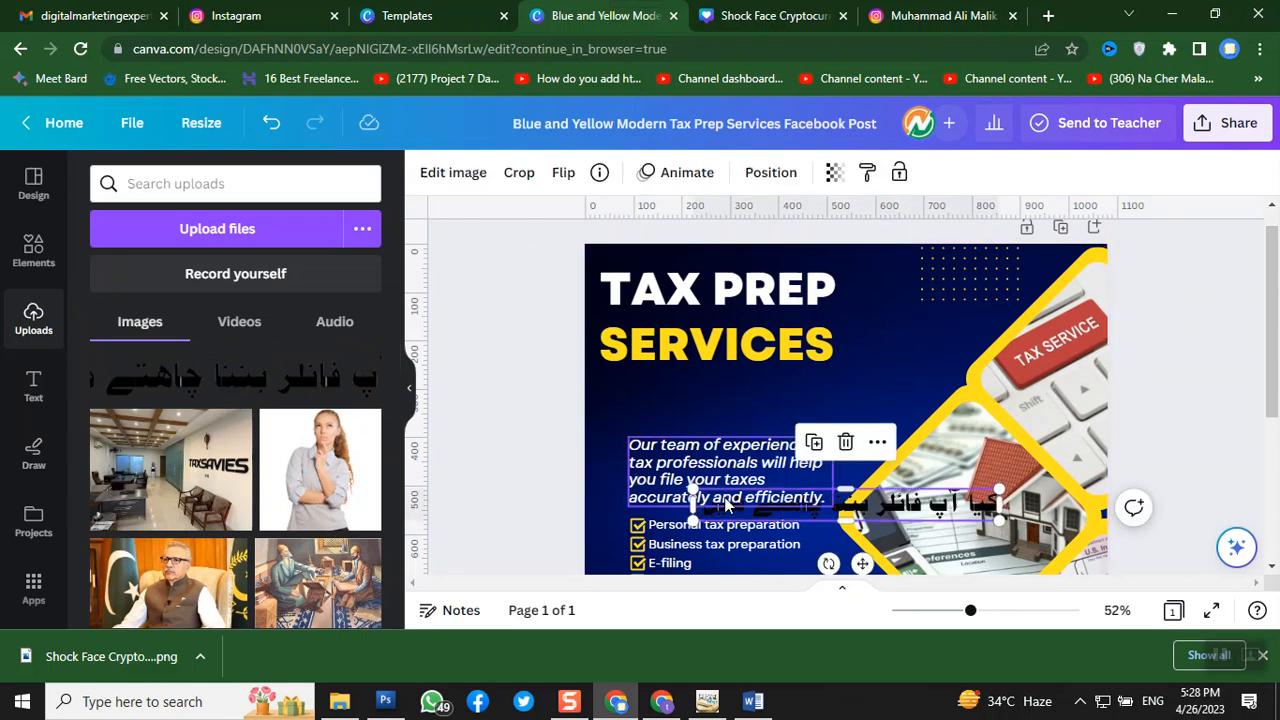
drag(943, 510, 845, 394)
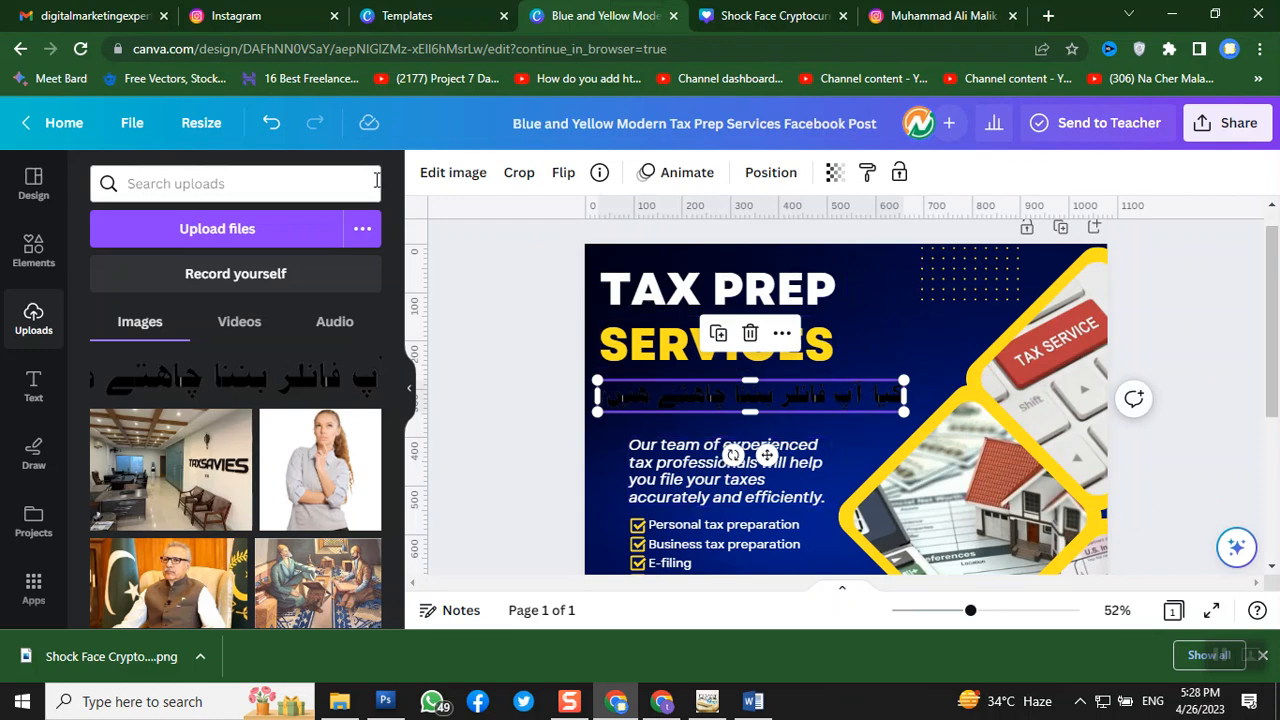
click(473, 171)
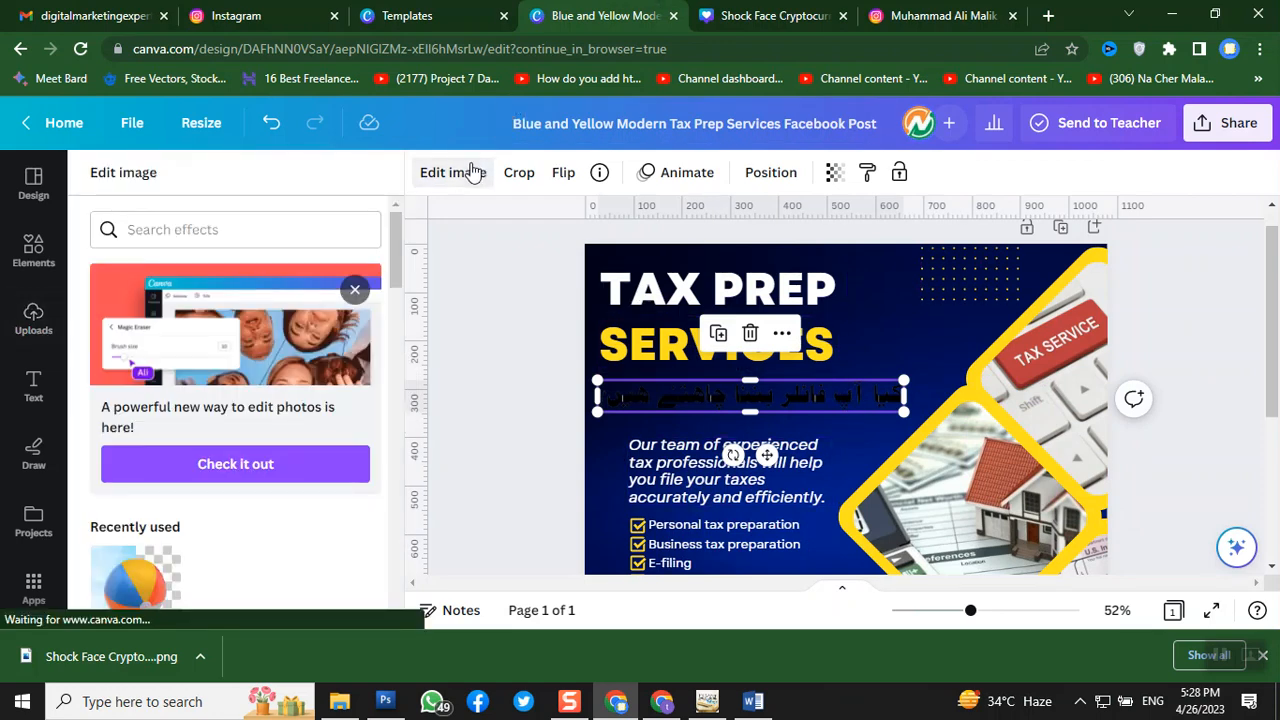
click(252, 476)
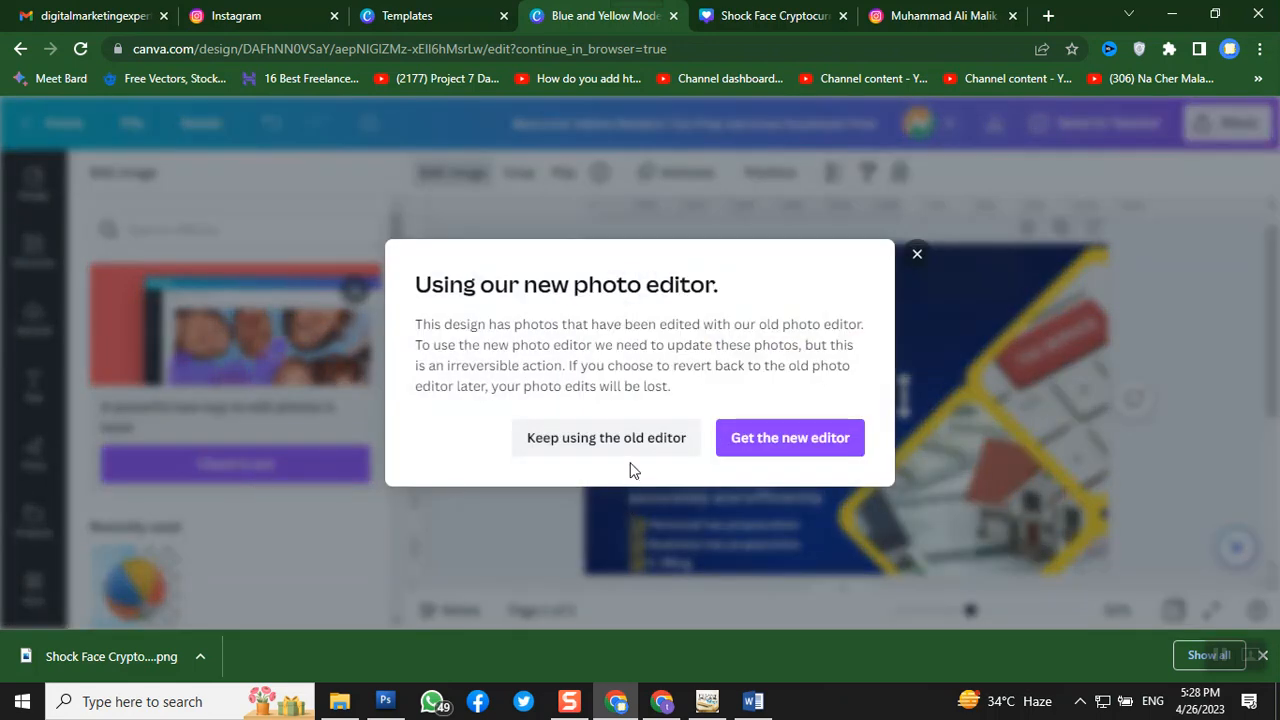
click(790, 440)
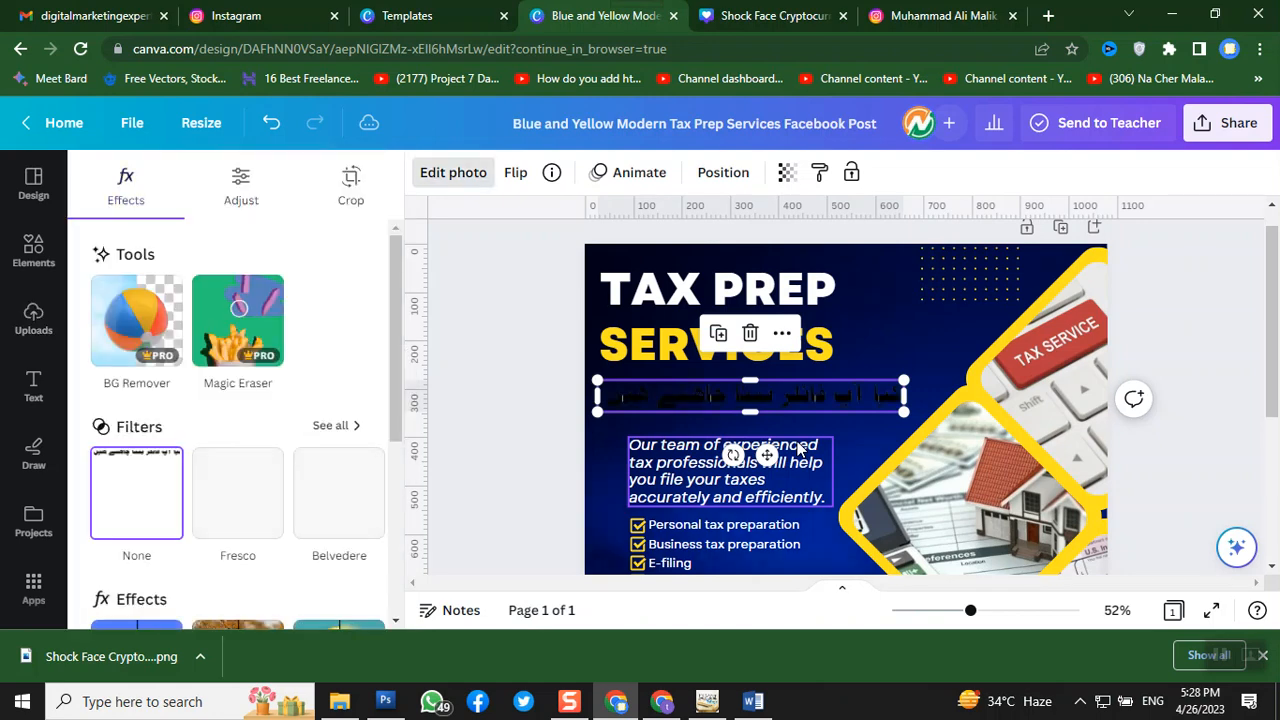
scroll(346, 418, down, 1)
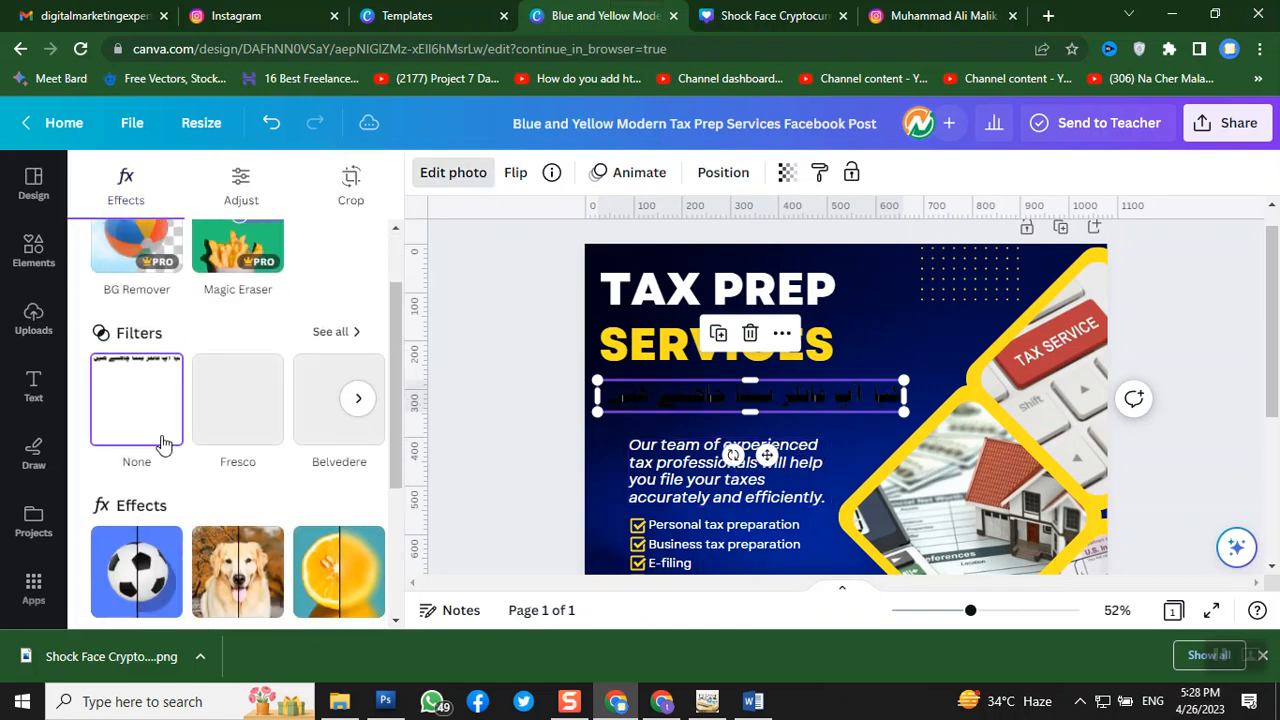
scroll(280, 417, down, 2)
scroll(283, 418, down, 1)
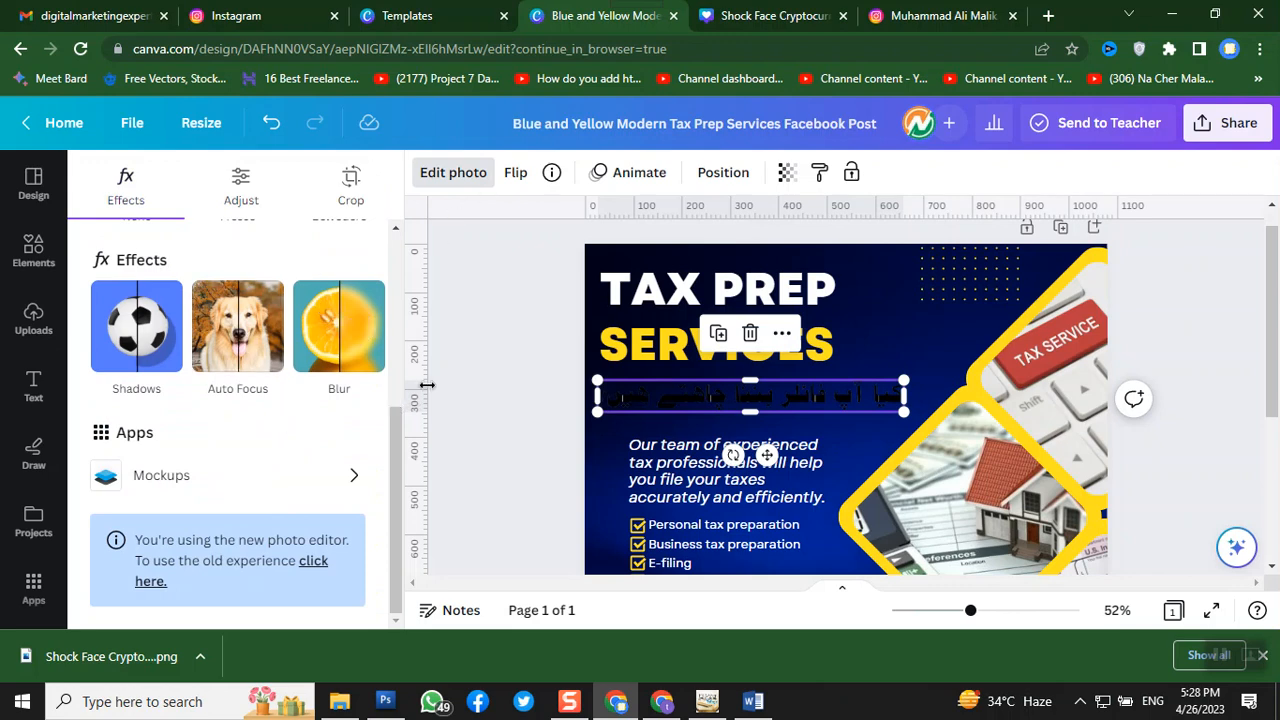
click(463, 382)
click(466, 378)
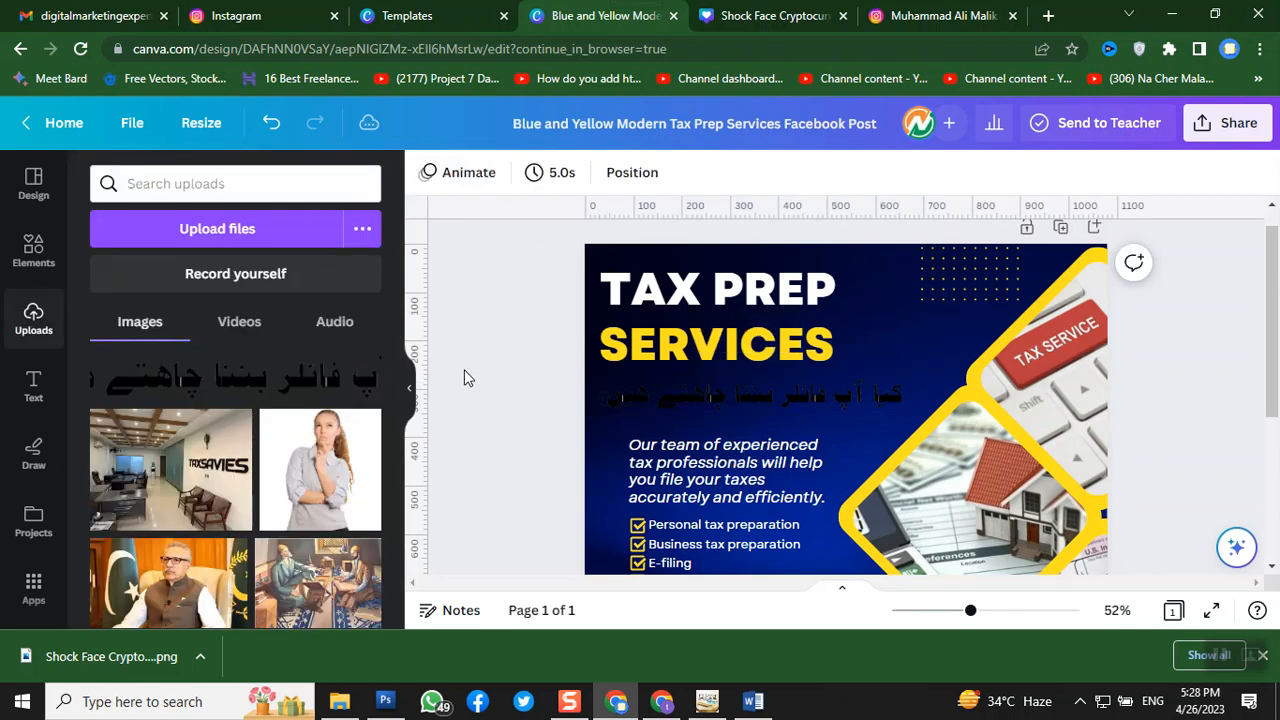
- Recolour the post background with the light-blue brand-kit swatch, after briefly trying white
click(900, 350)
click(426, 177)
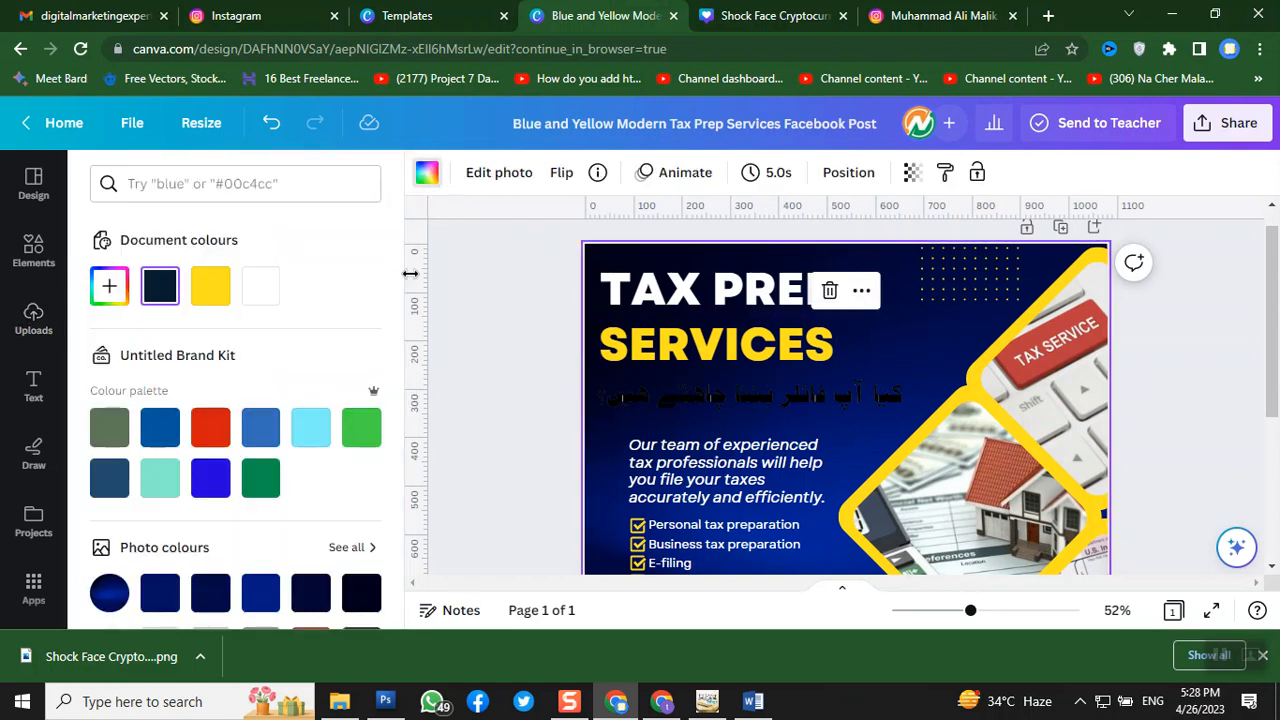
click(258, 292)
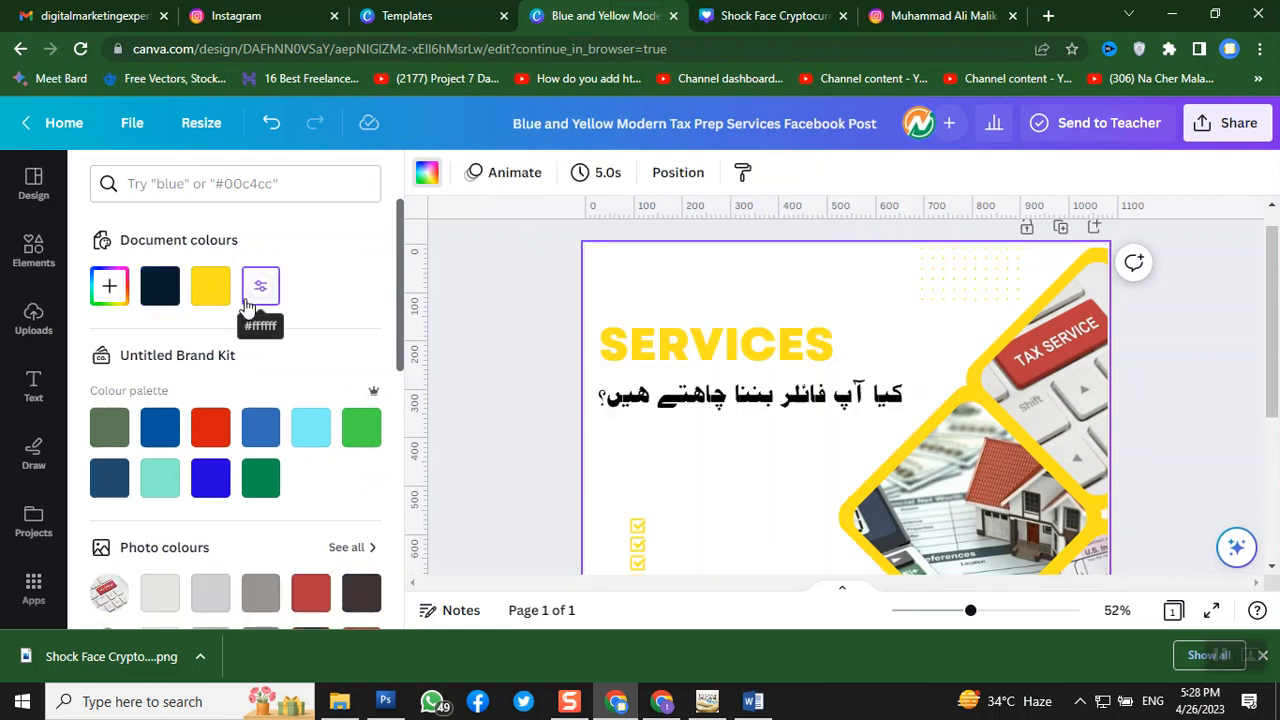
click(481, 310)
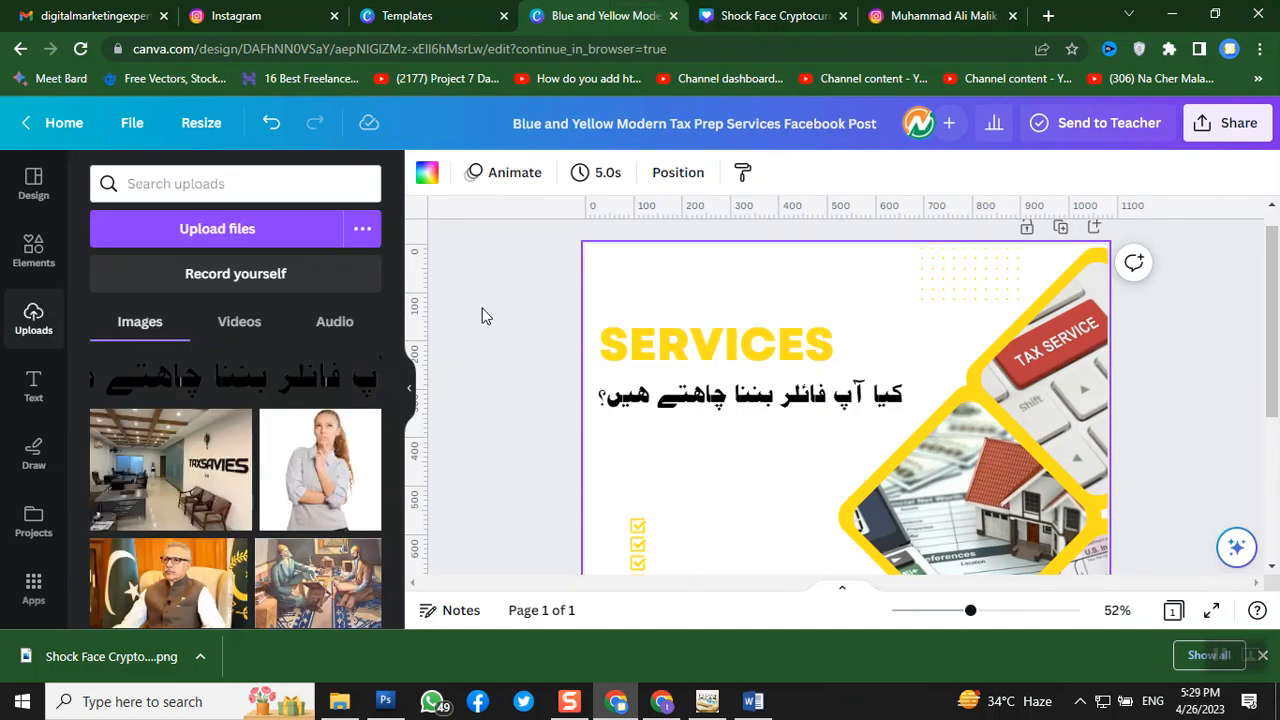
click(427, 172)
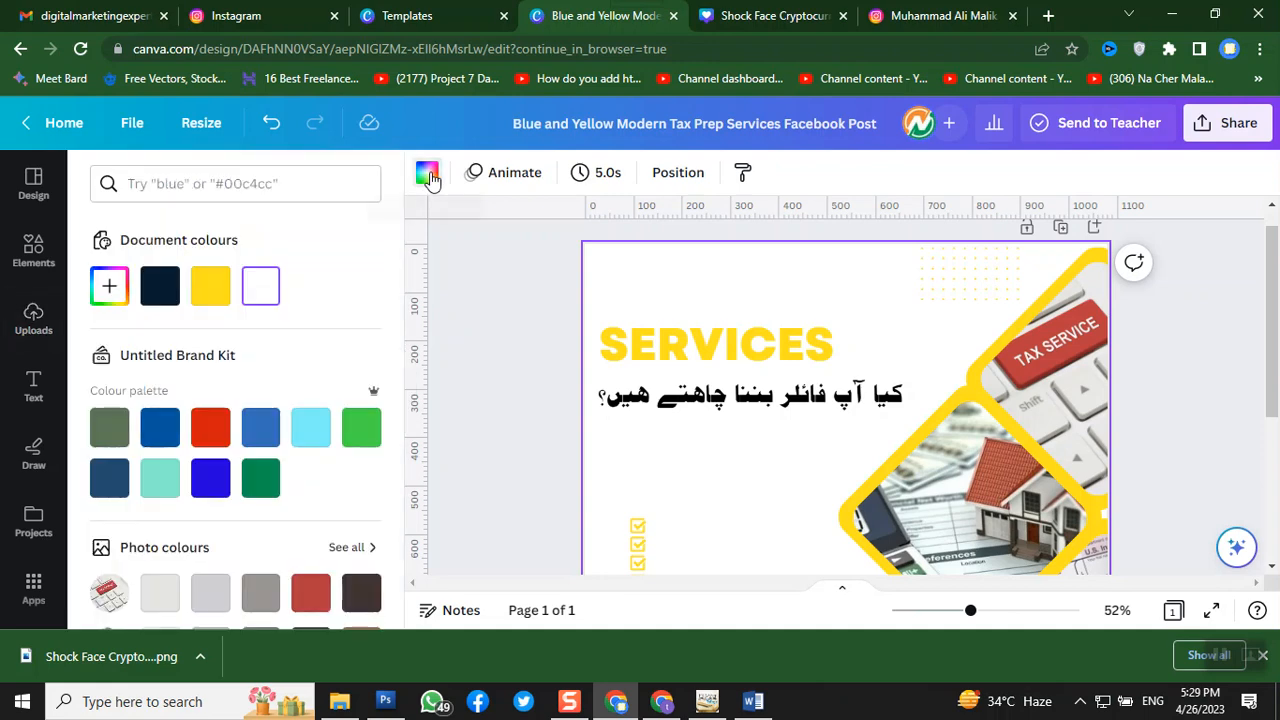
click(303, 432)
click(545, 286)
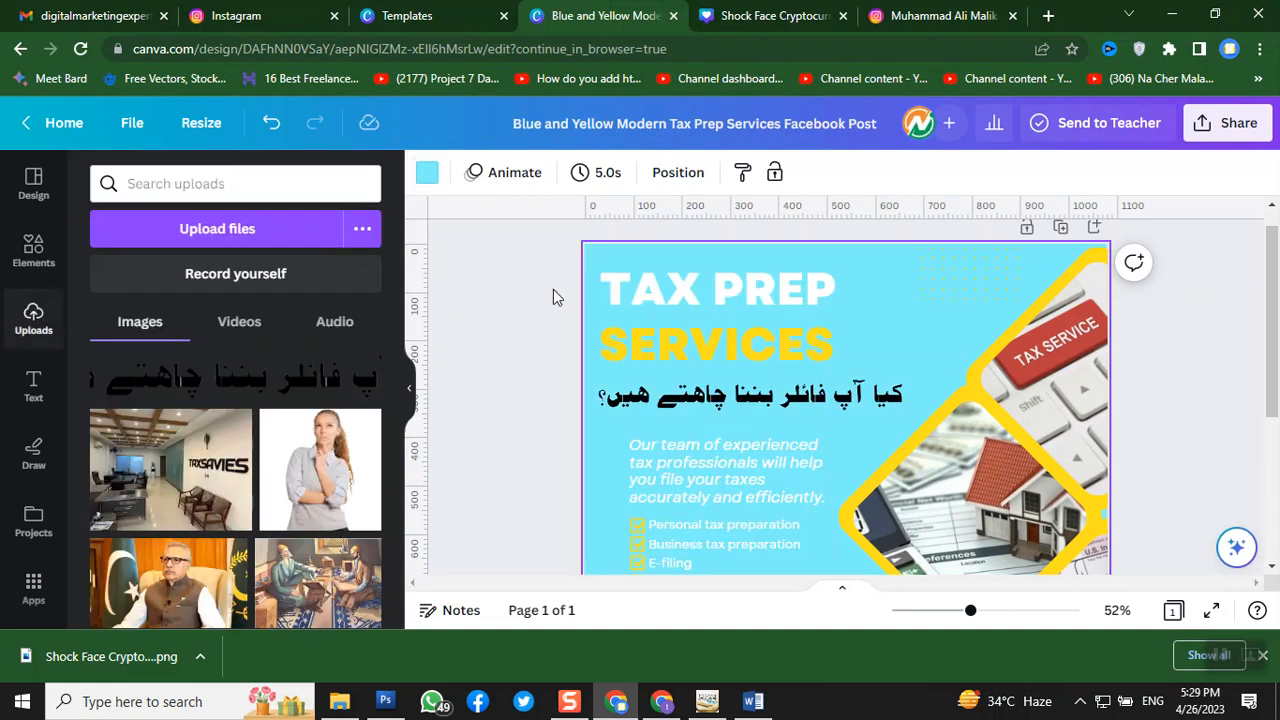
scroll(733, 291, down, 1)
scroll(735, 288, down, 1)
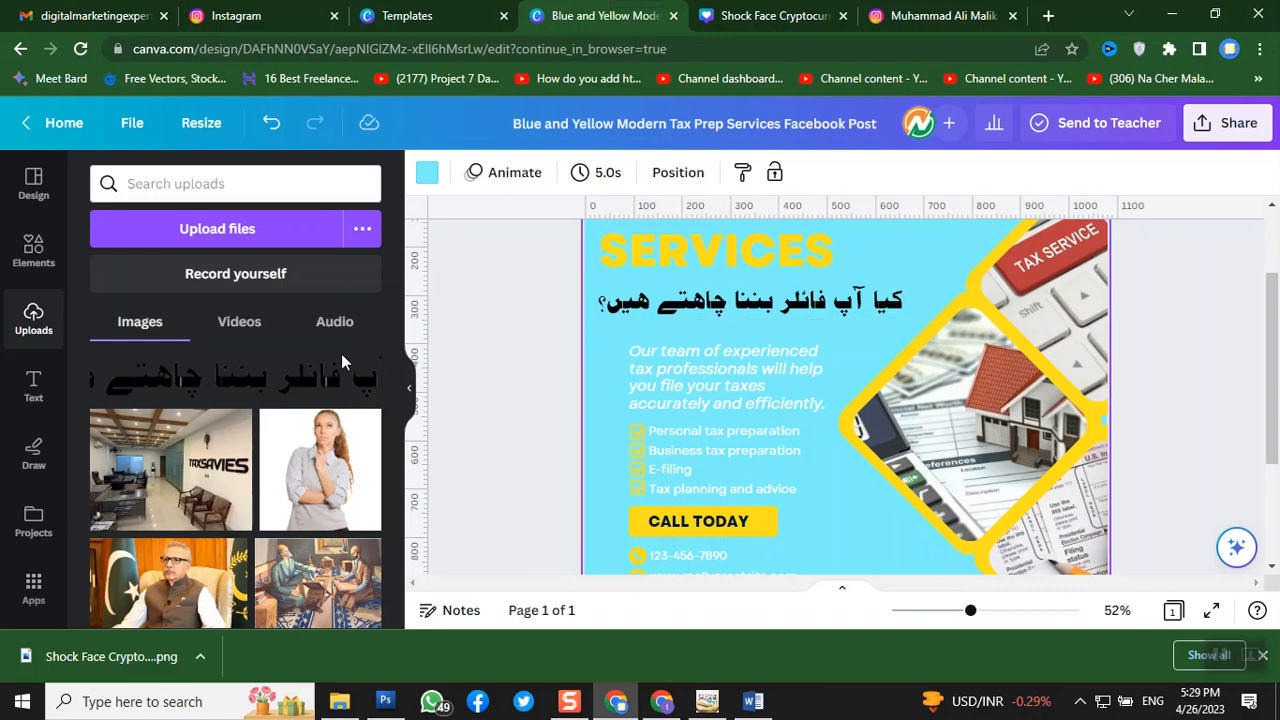
click(33, 385)
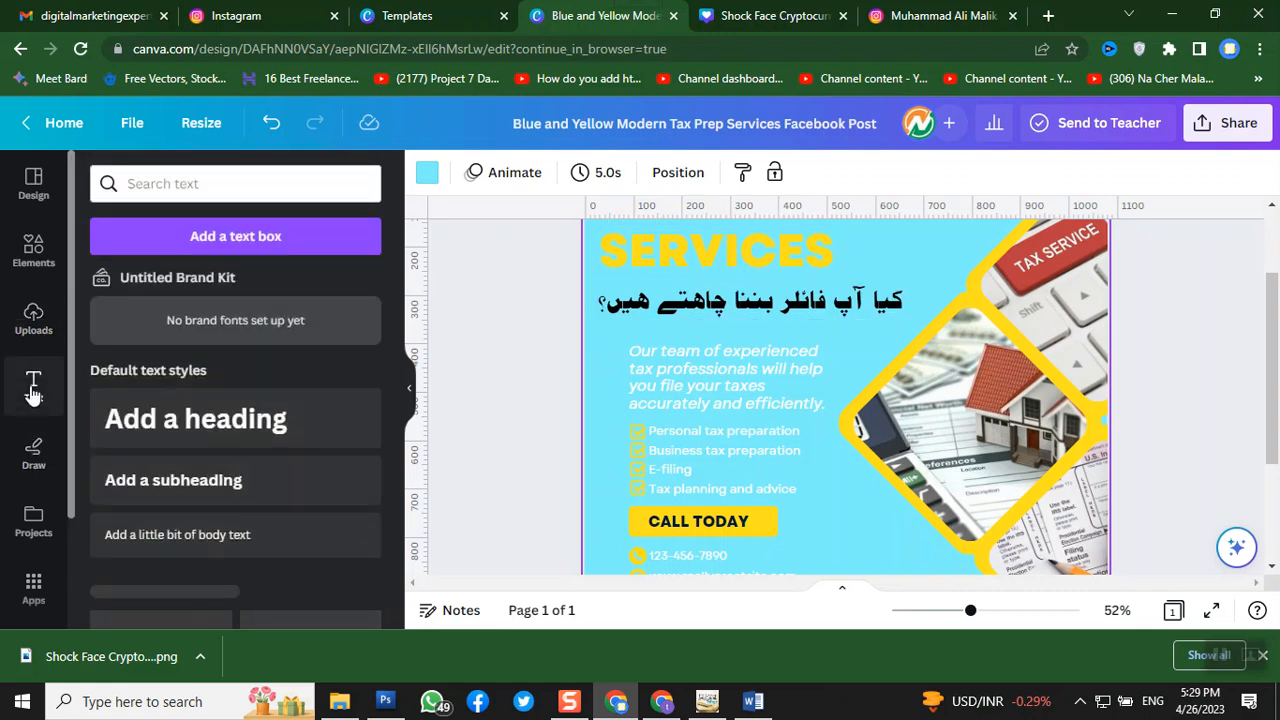
- Add a heading text box reading فائر via the Urdu PakSign keyboard, then revert to English input
click(214, 432)
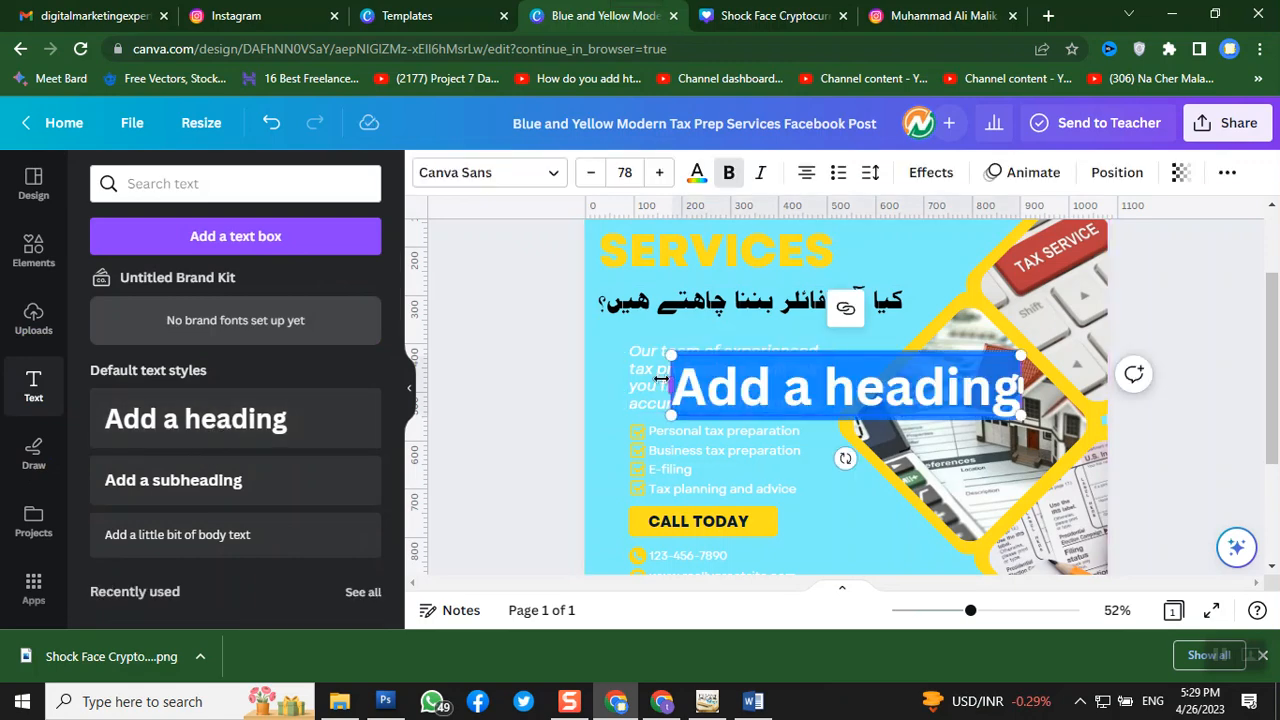
click(1151, 703)
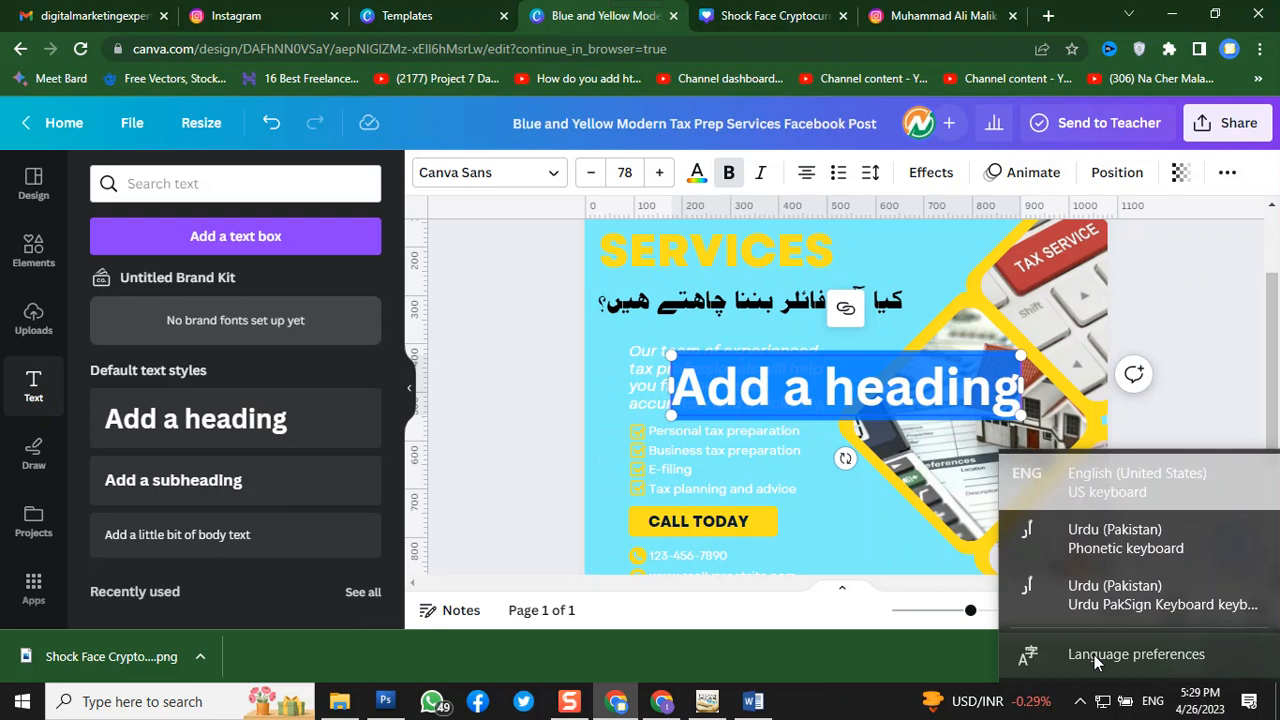
click(1073, 600)
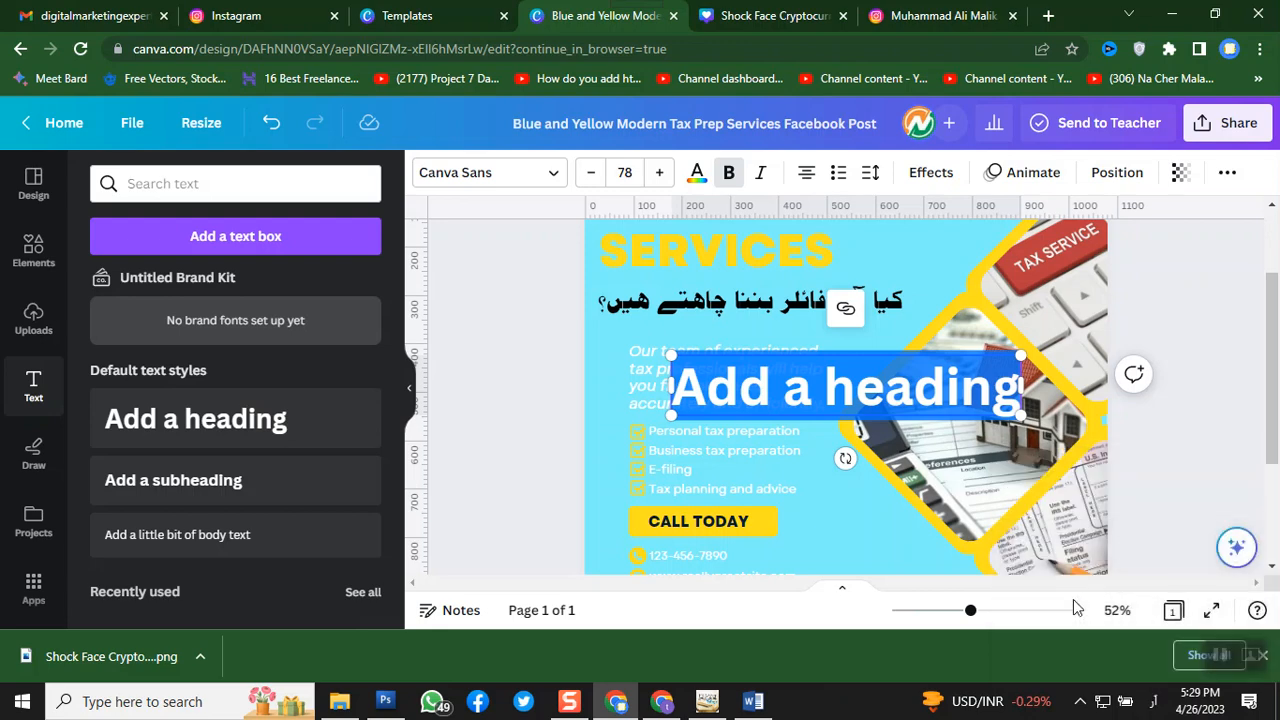
text(فا)
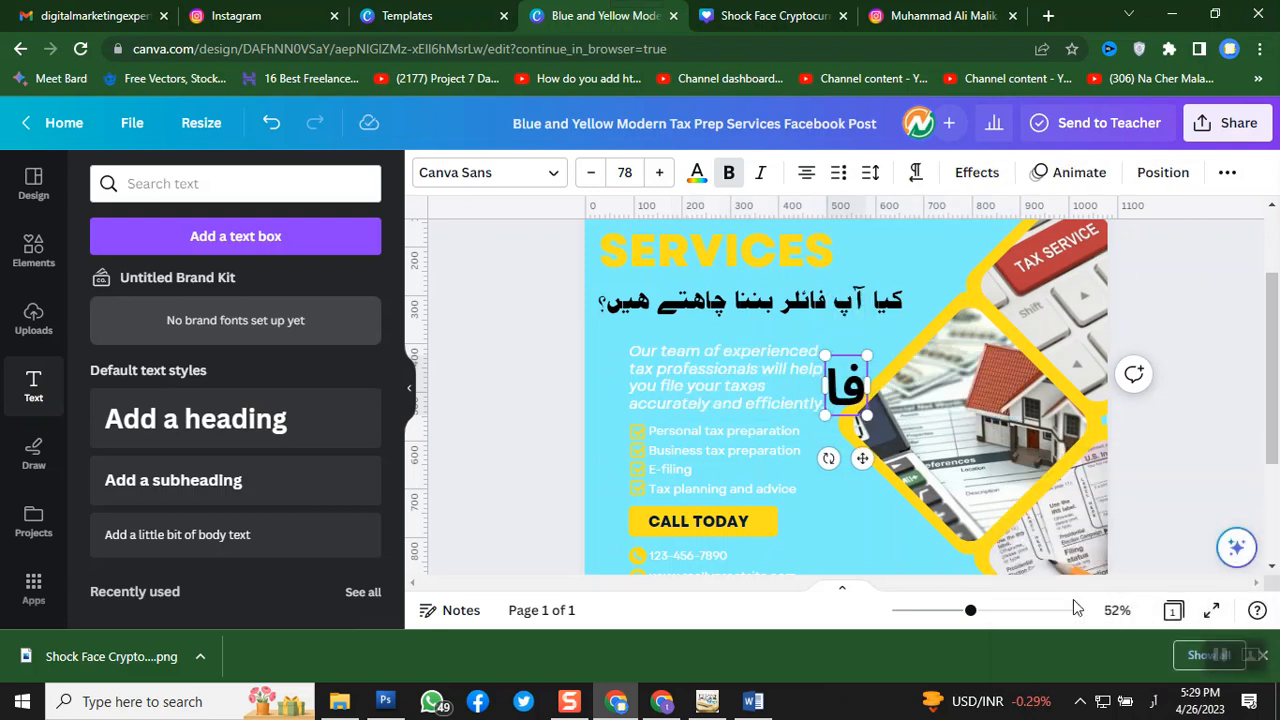
text(ئر)
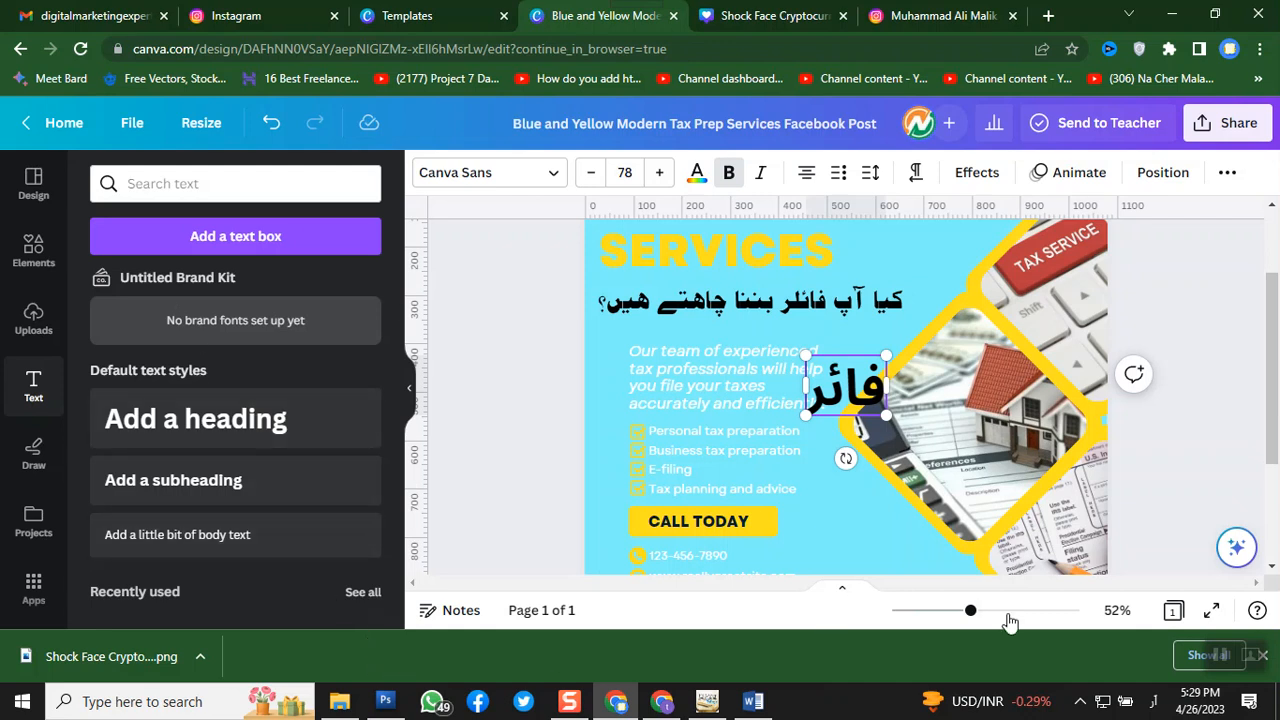
click(1153, 702)
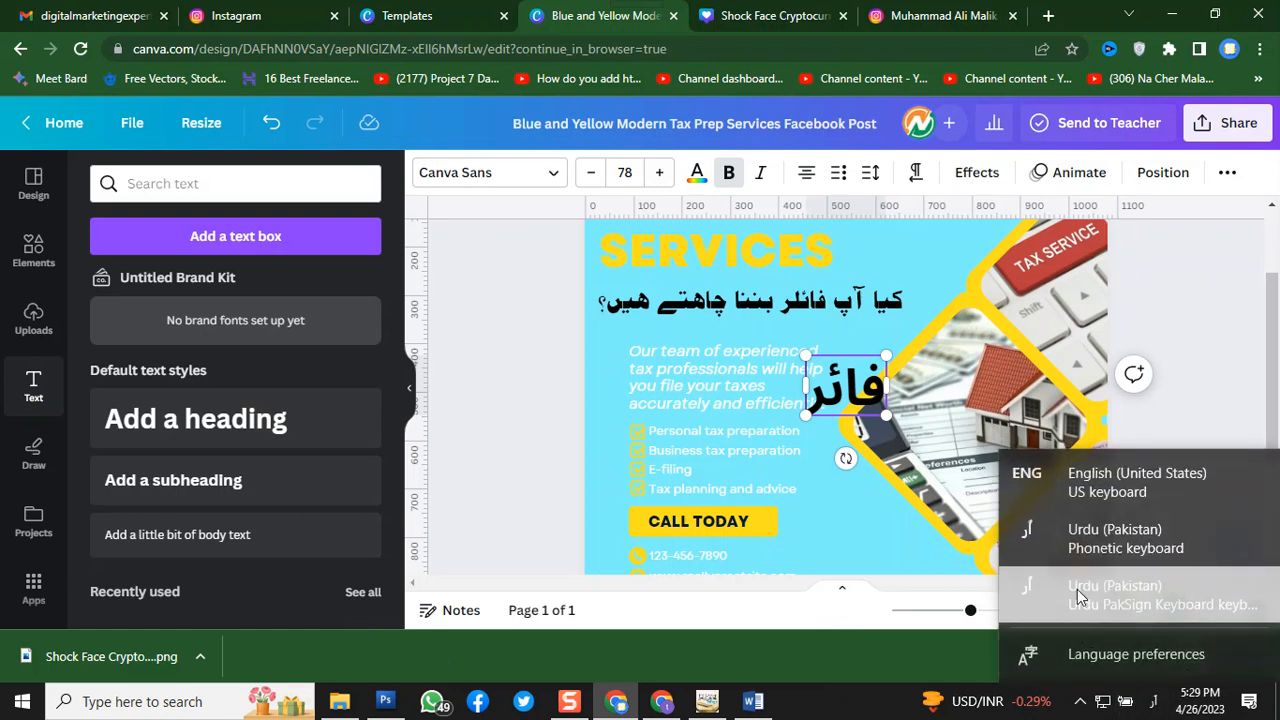
click(1106, 482)
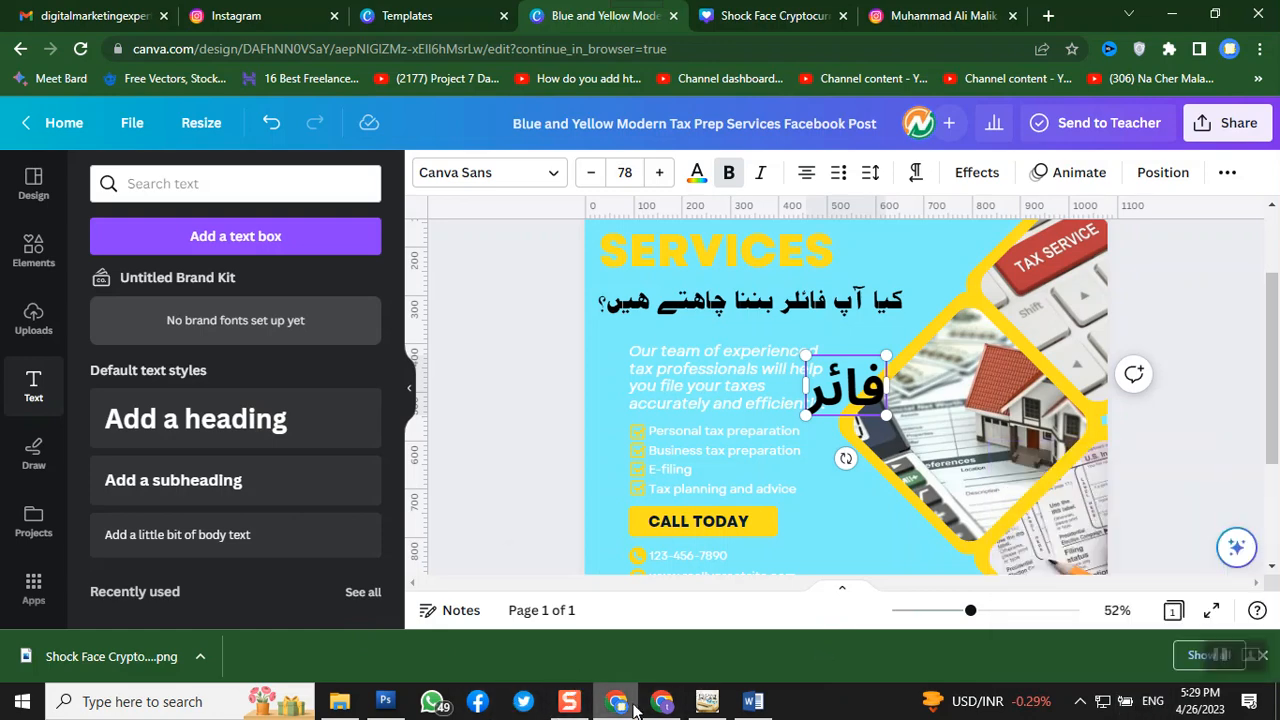
mouse_move(633, 708)
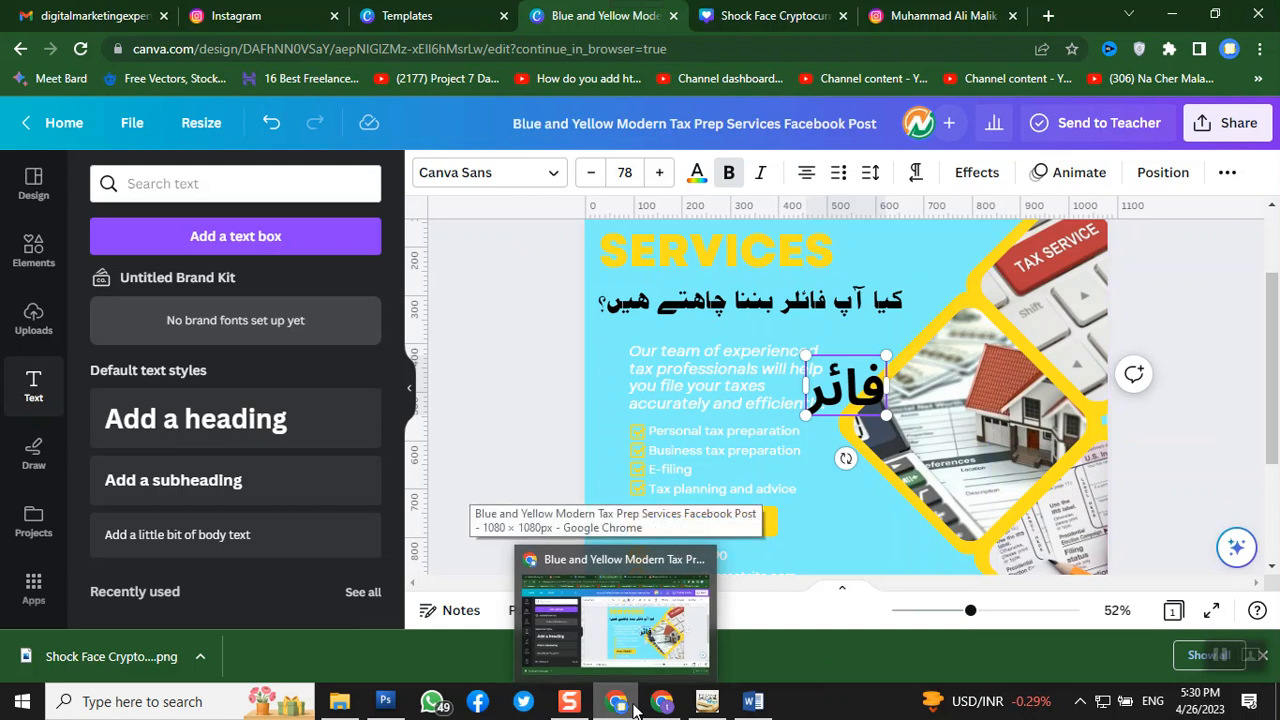